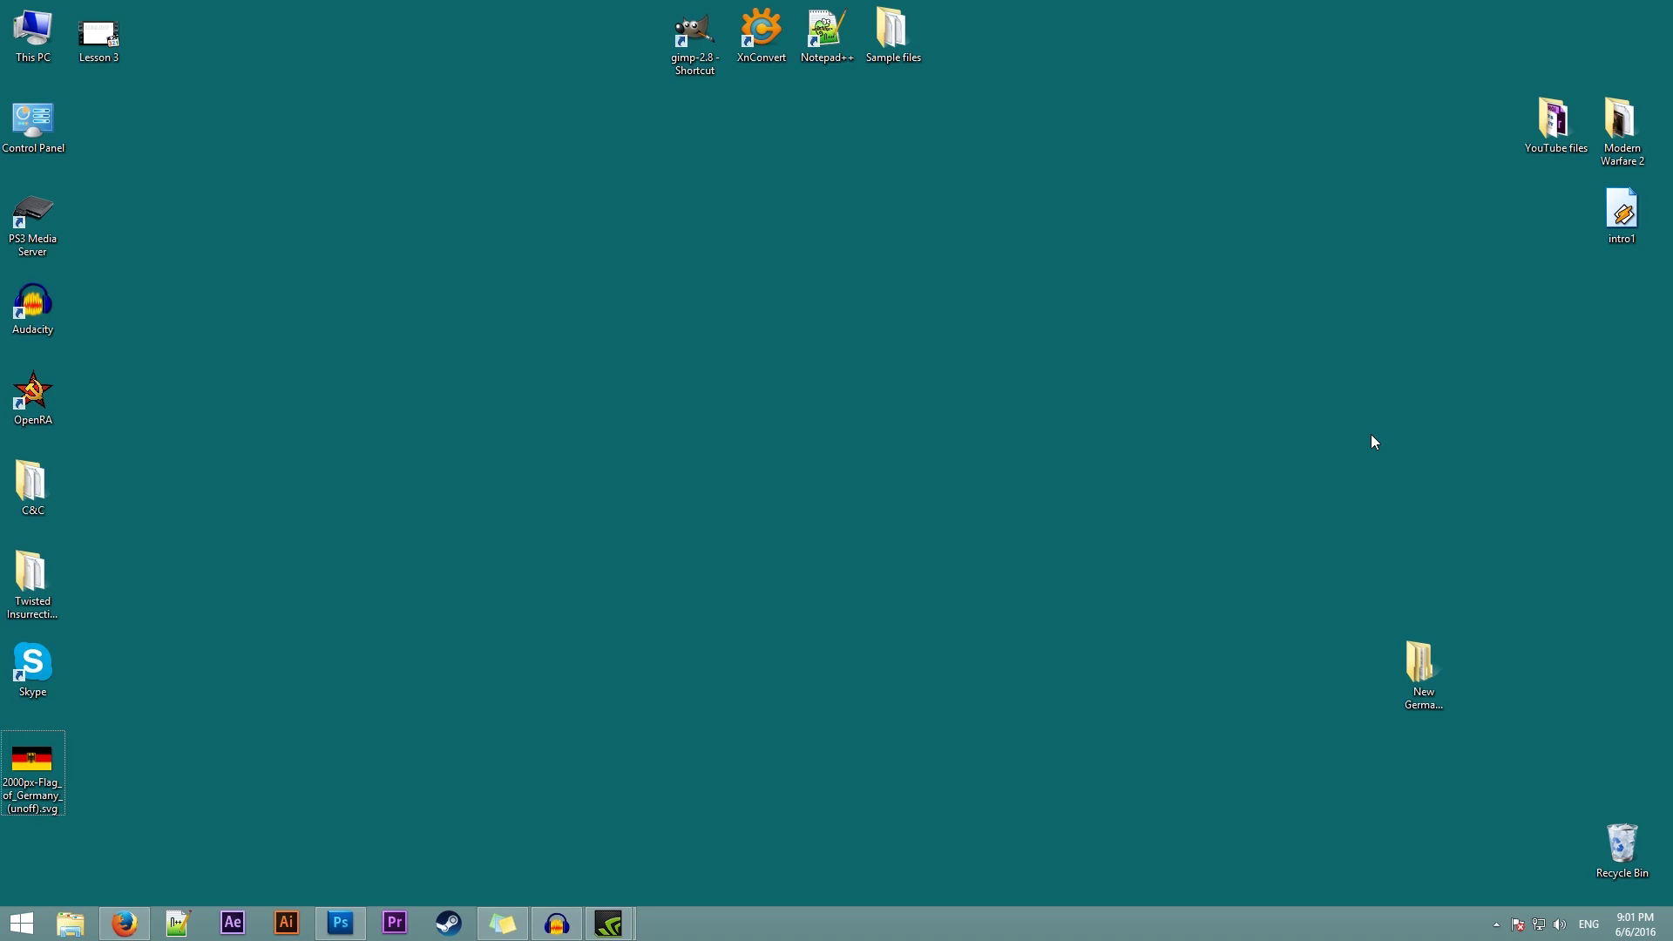
Preview the German flag image, then launch Hearts of Iron IV from Steam's recent games.
double_click(32, 767)
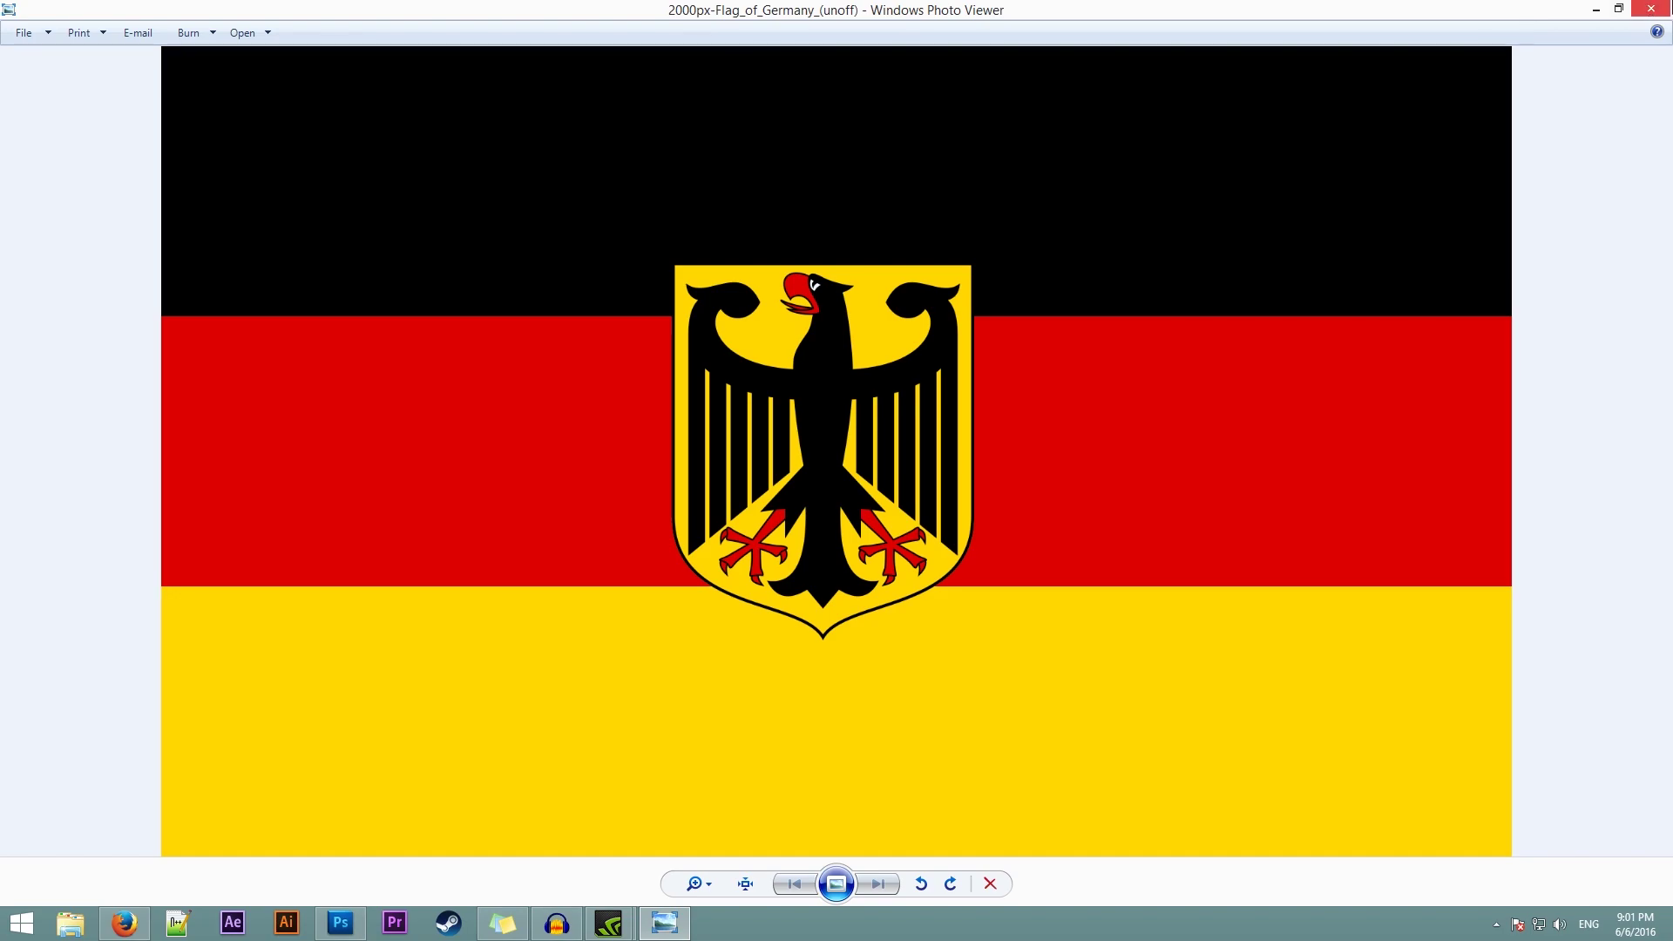
click(1655, 7)
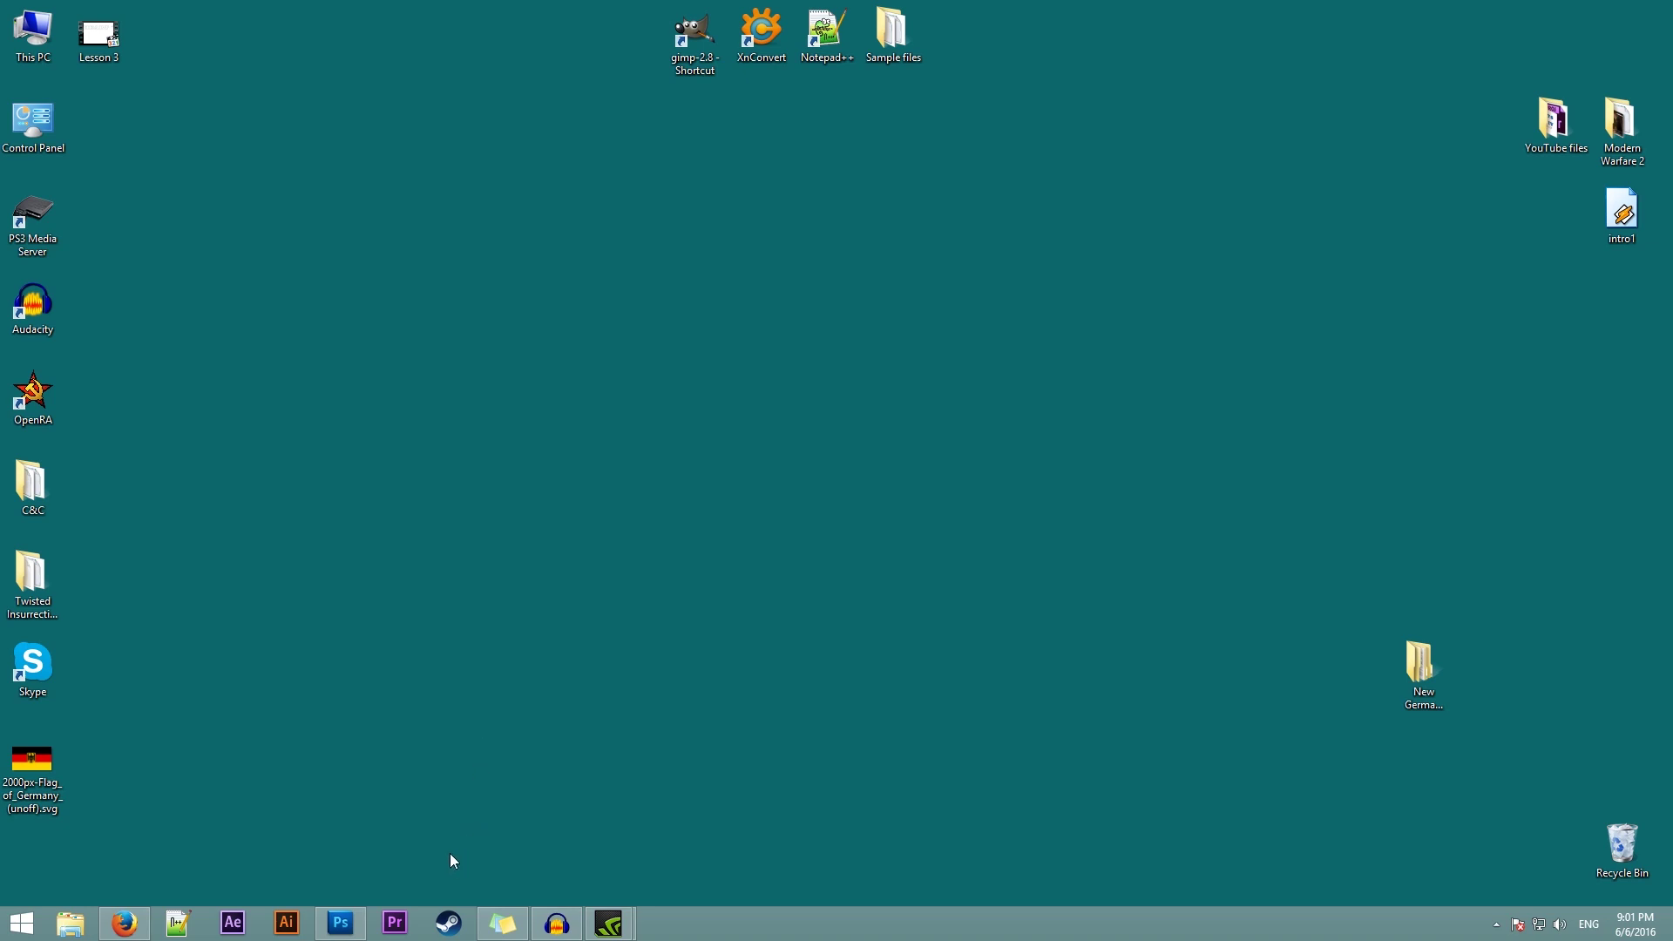
right_click(449, 922)
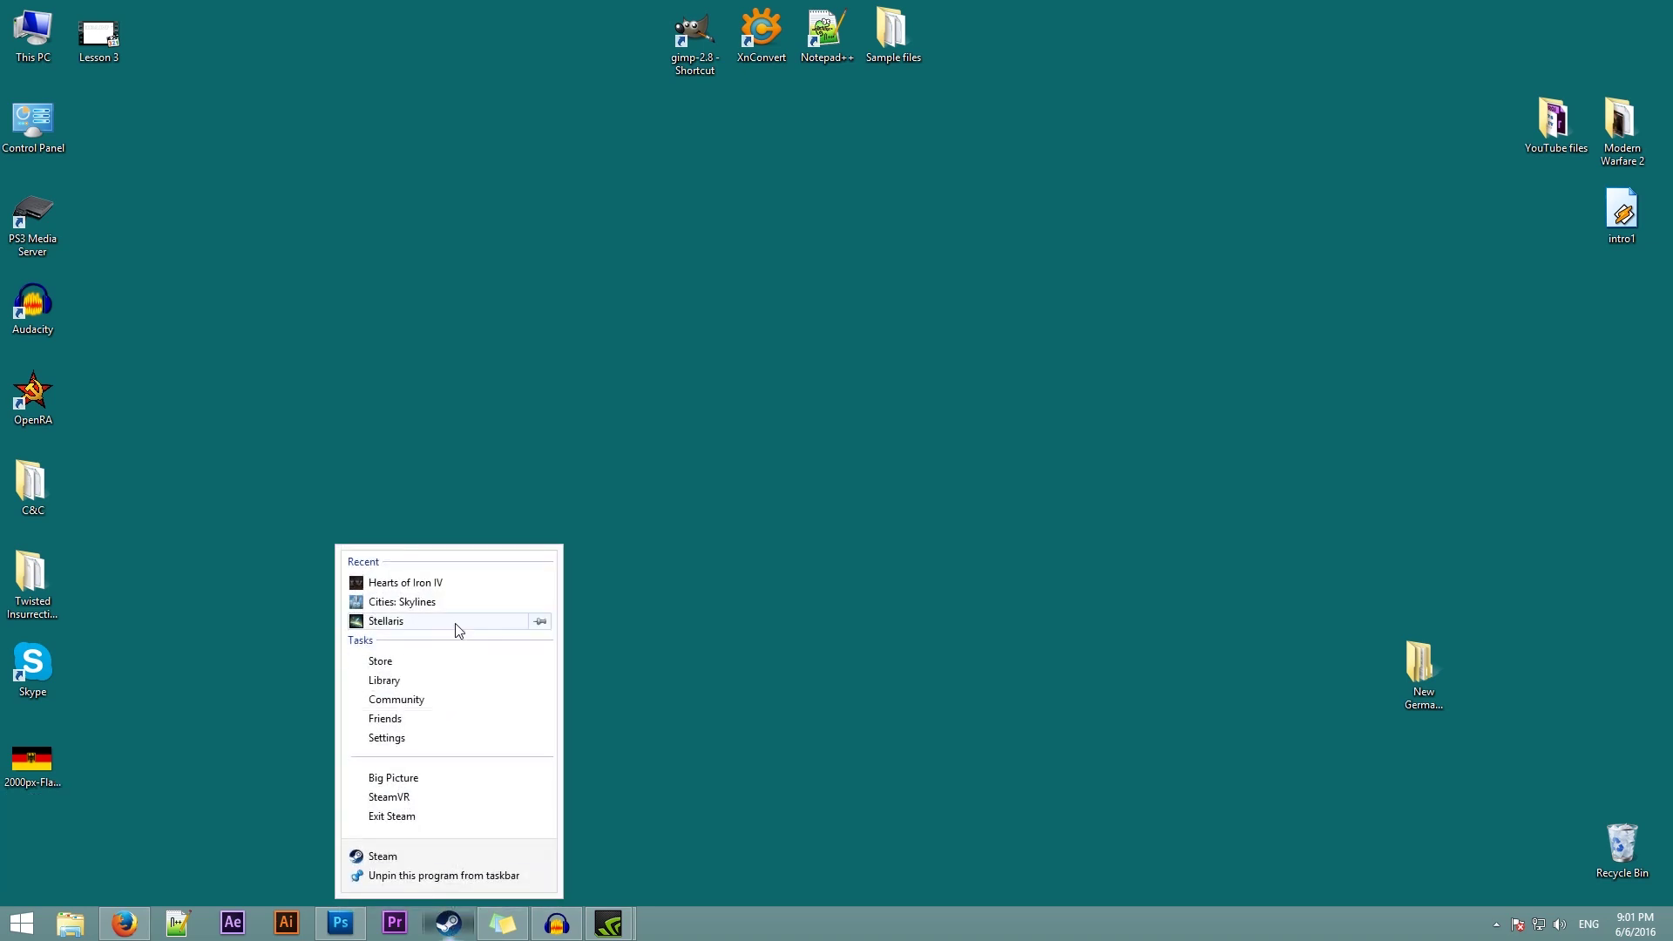
click(427, 583)
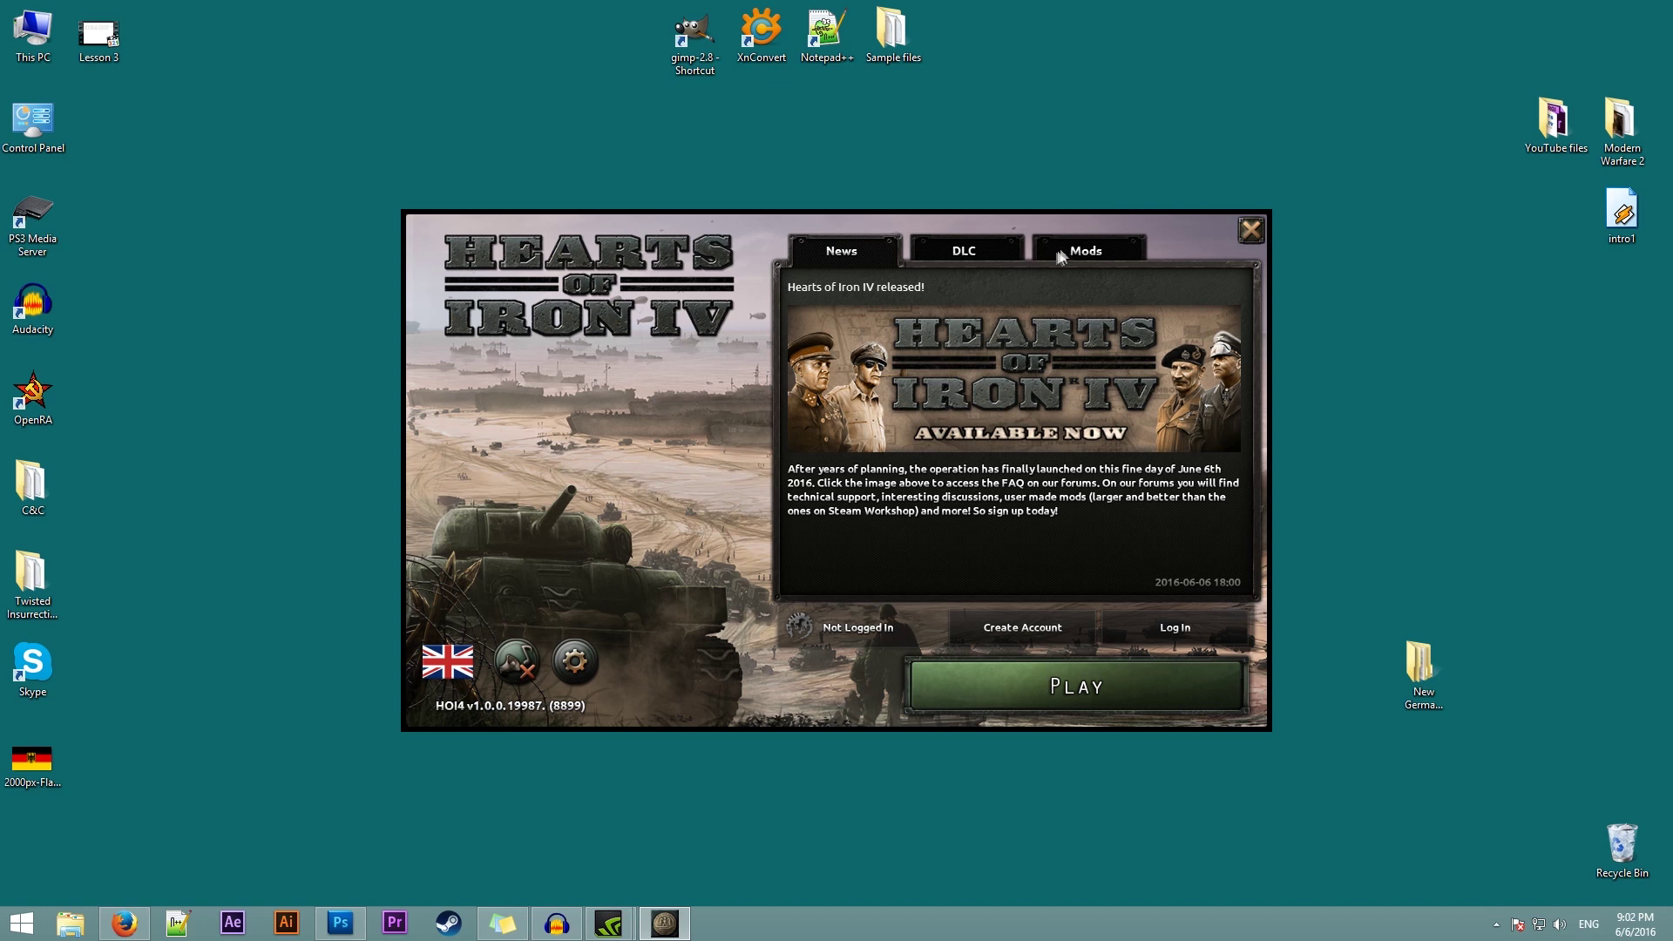
In the launcher's Mod tools, start a new mod titled German Flag Mod with directory germanflag.
click(1087, 254)
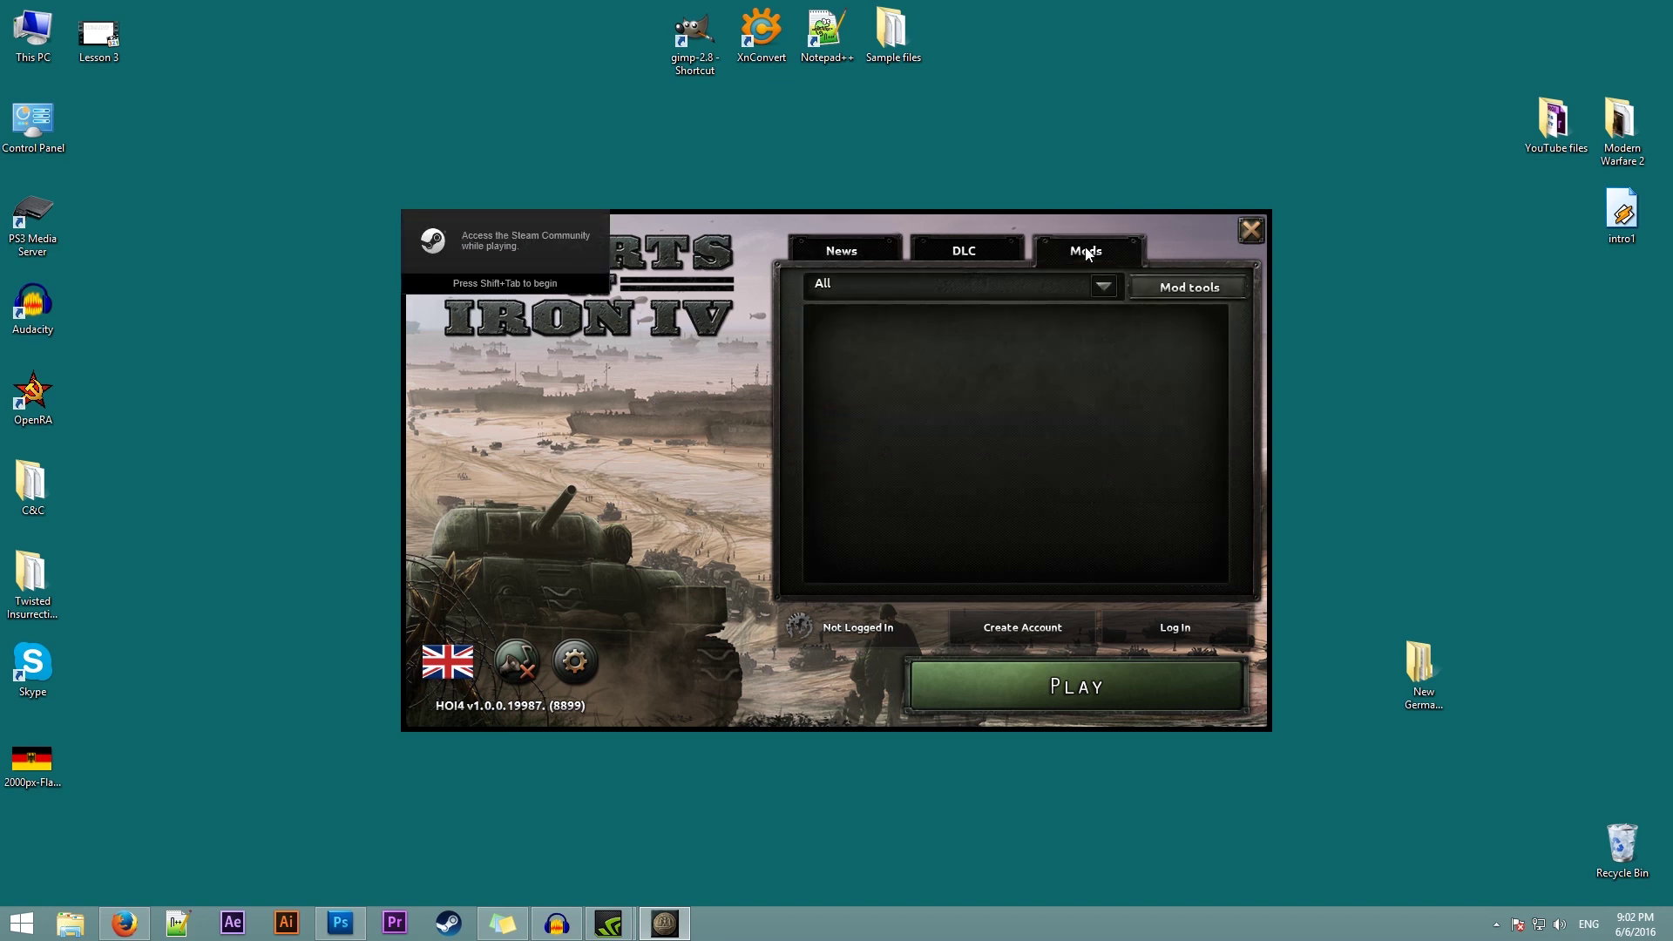
click(1208, 291)
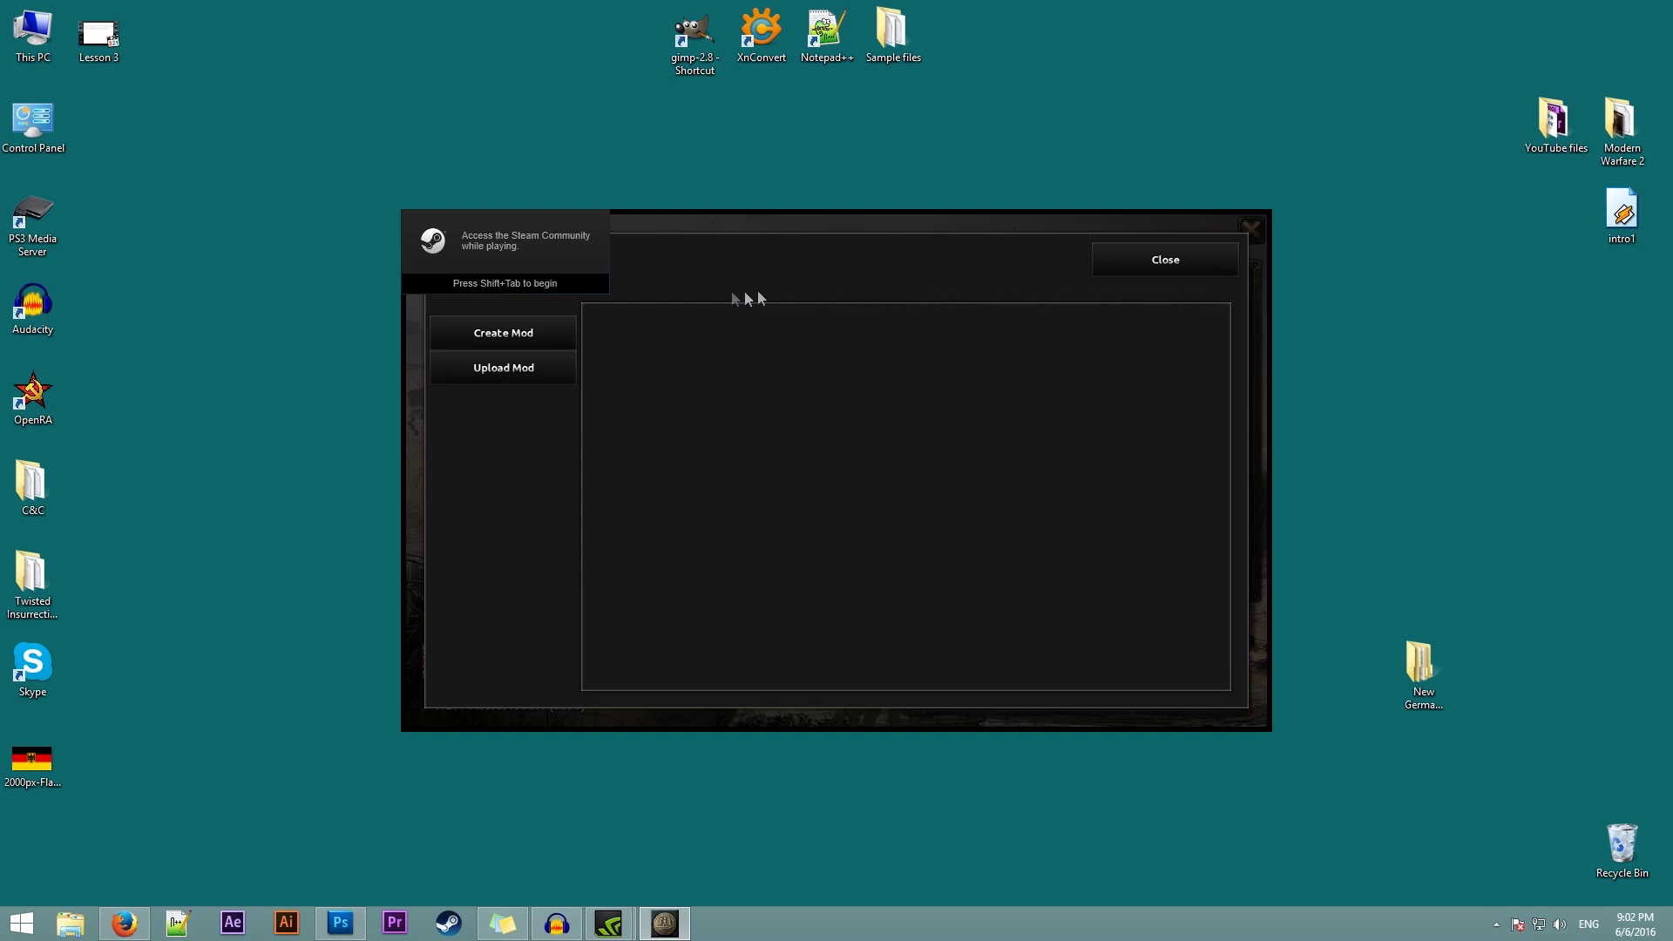
click(528, 332)
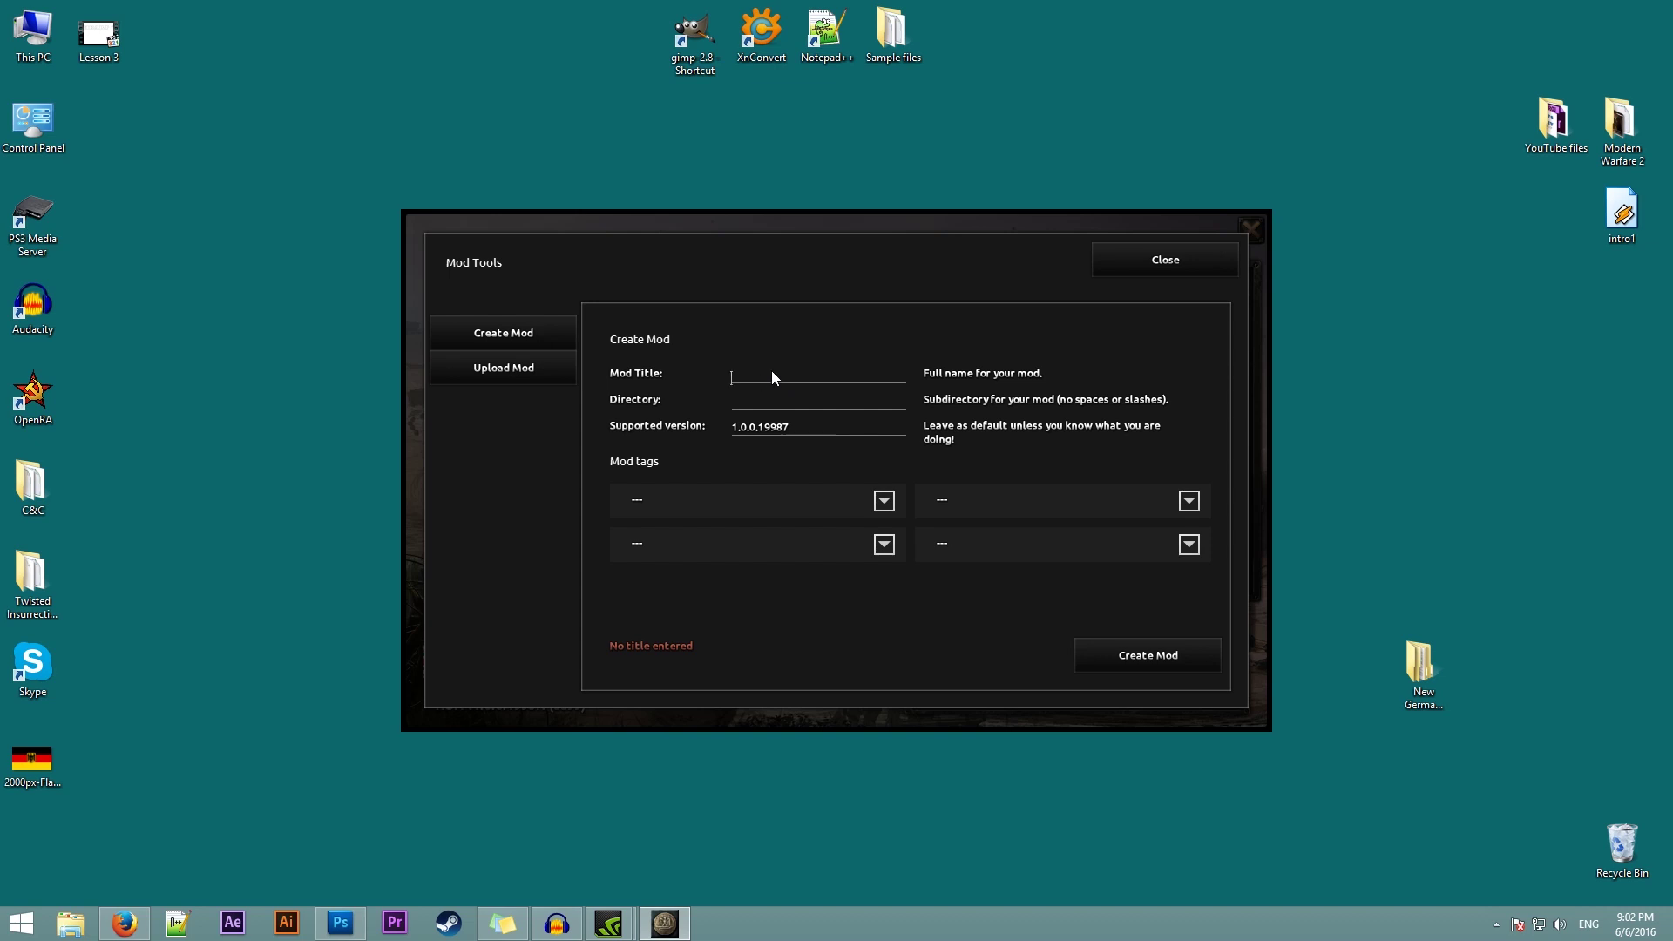
text(German Flag Mod)
key(Tab)
text(germanflag)
Tag the mod Graphics, create it, and close the mod tools and launcher.
click(866, 504)
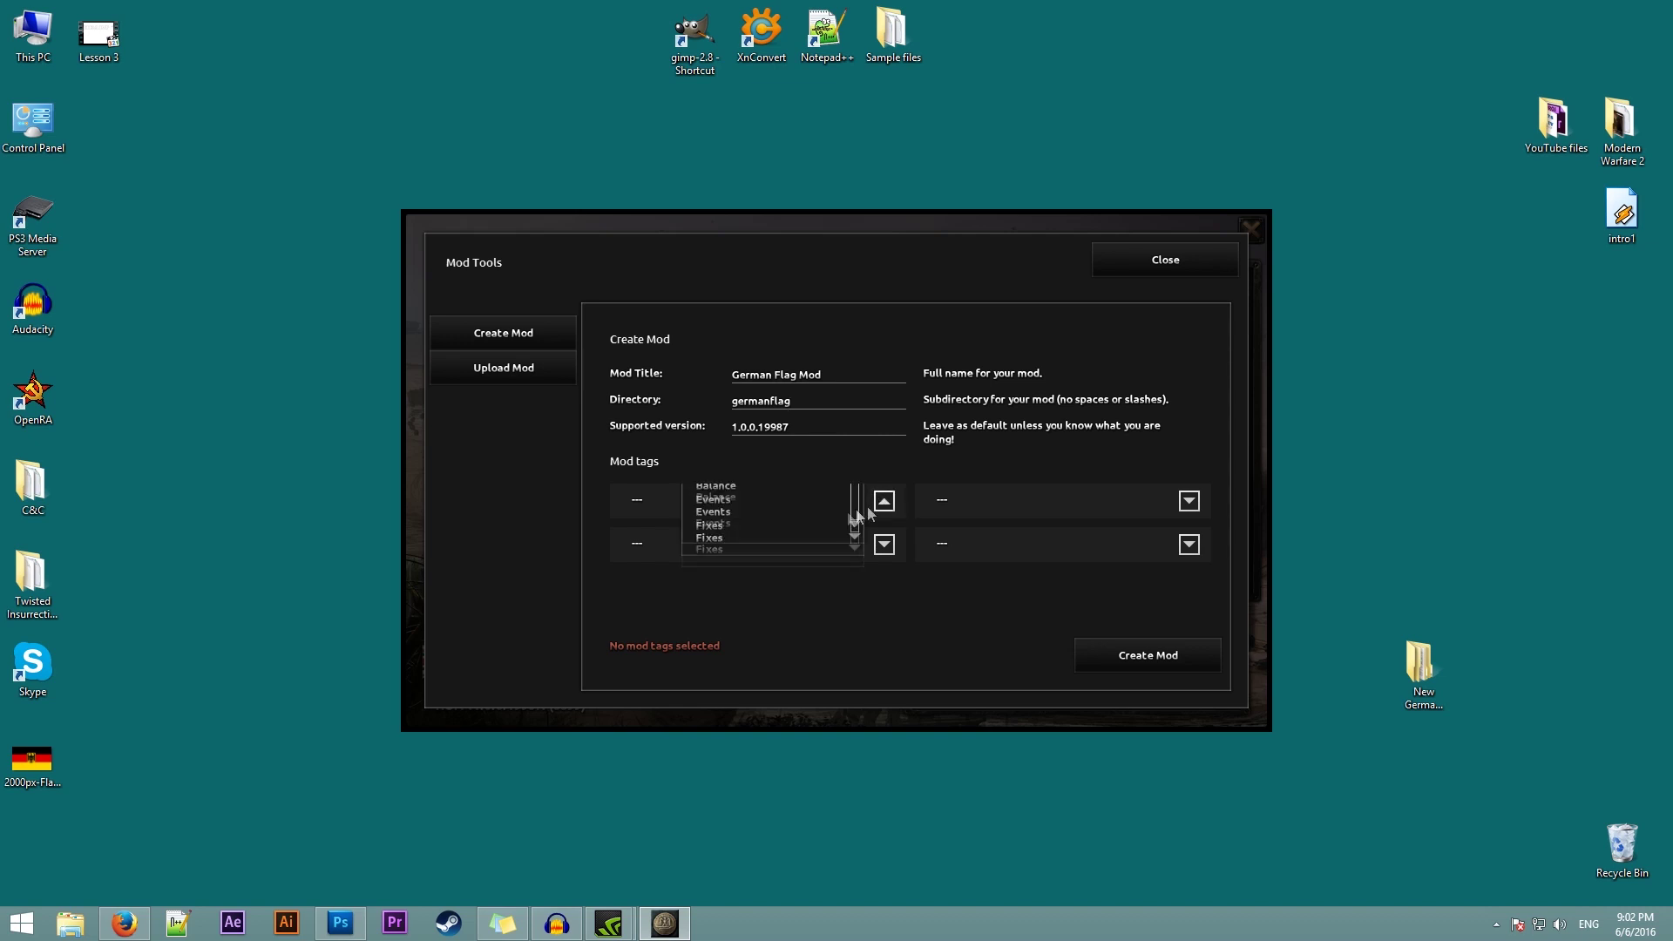
scroll(734, 577, down, 1)
scroll(735, 575, down, 2)
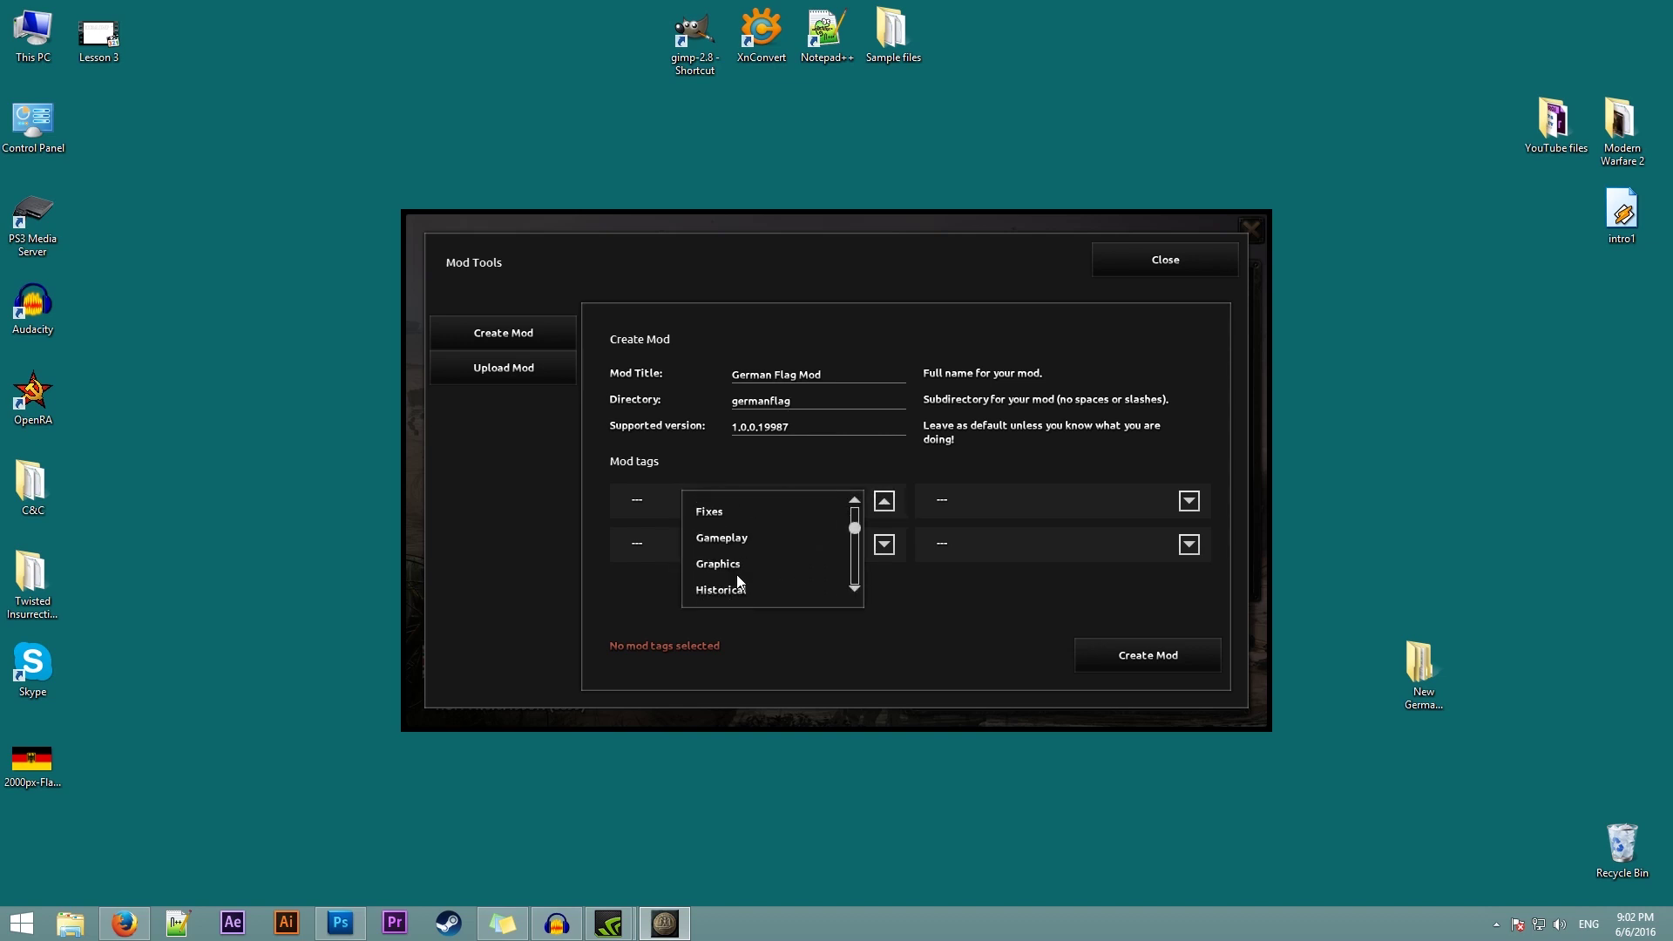
click(737, 568)
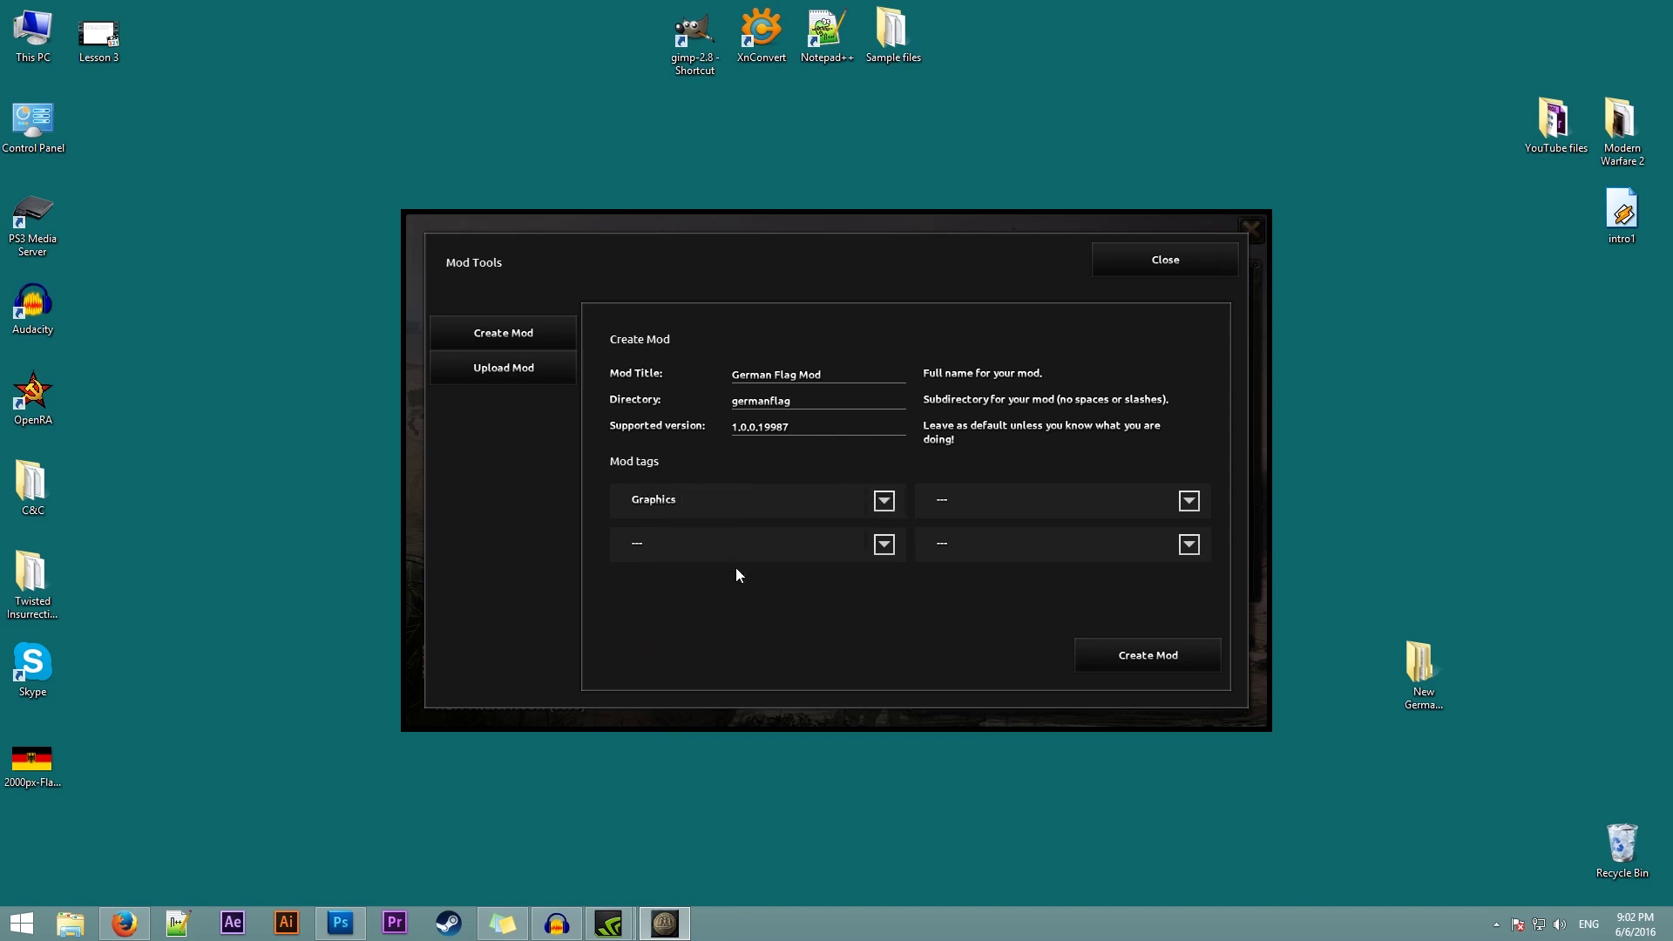
click(1126, 659)
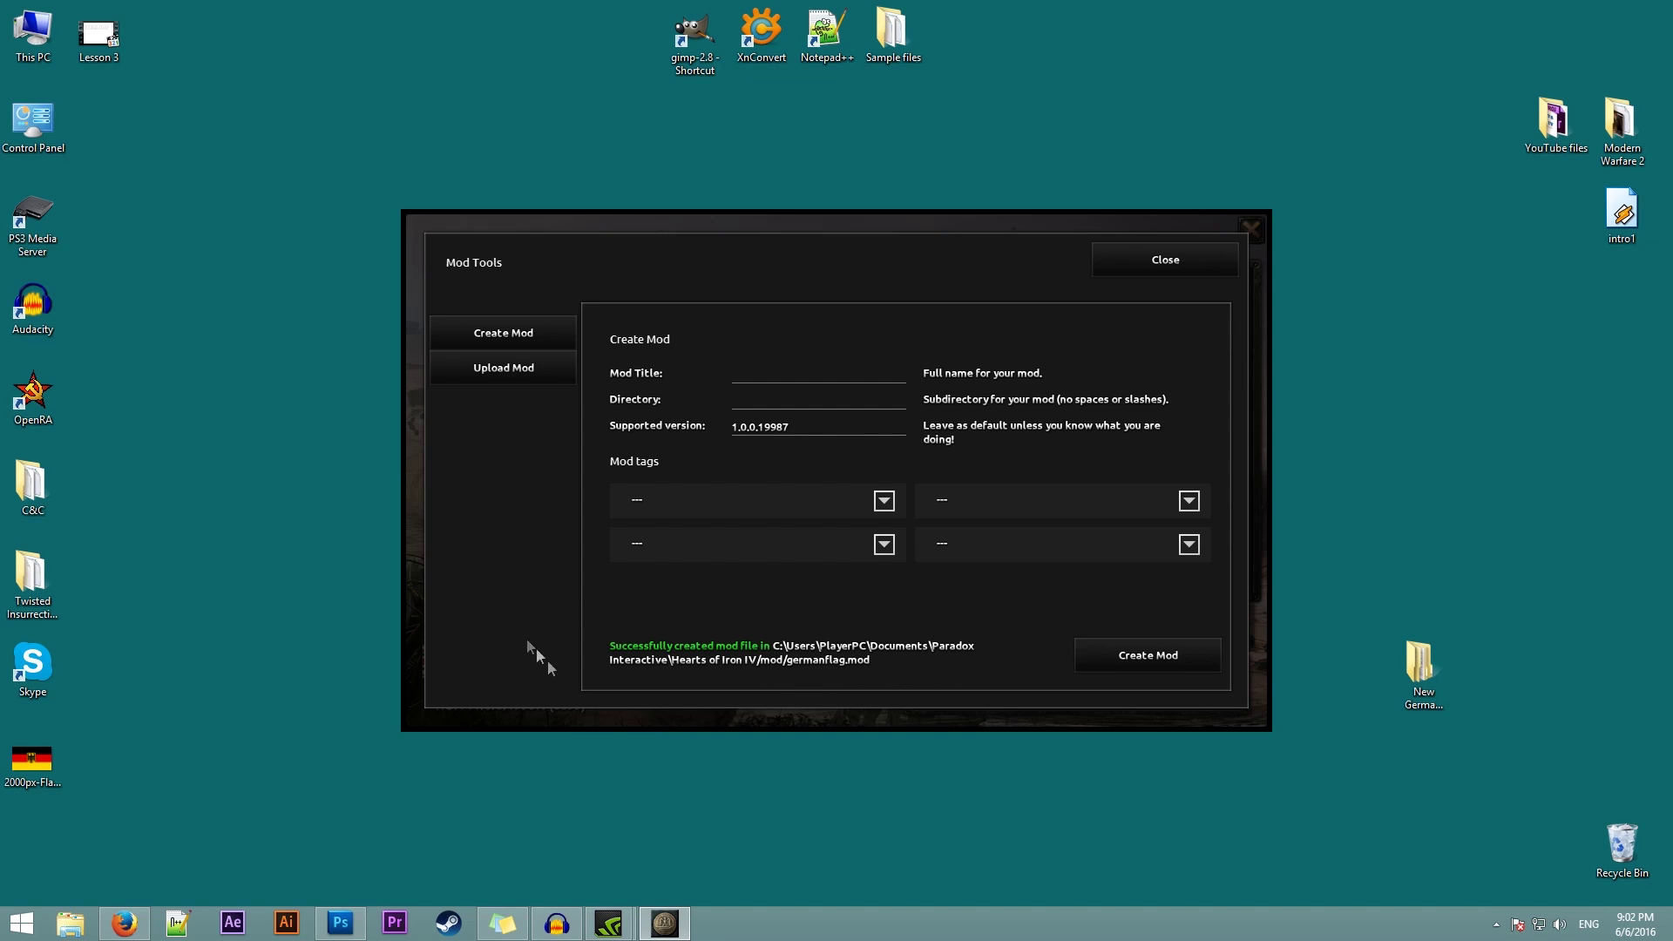
click(1165, 267)
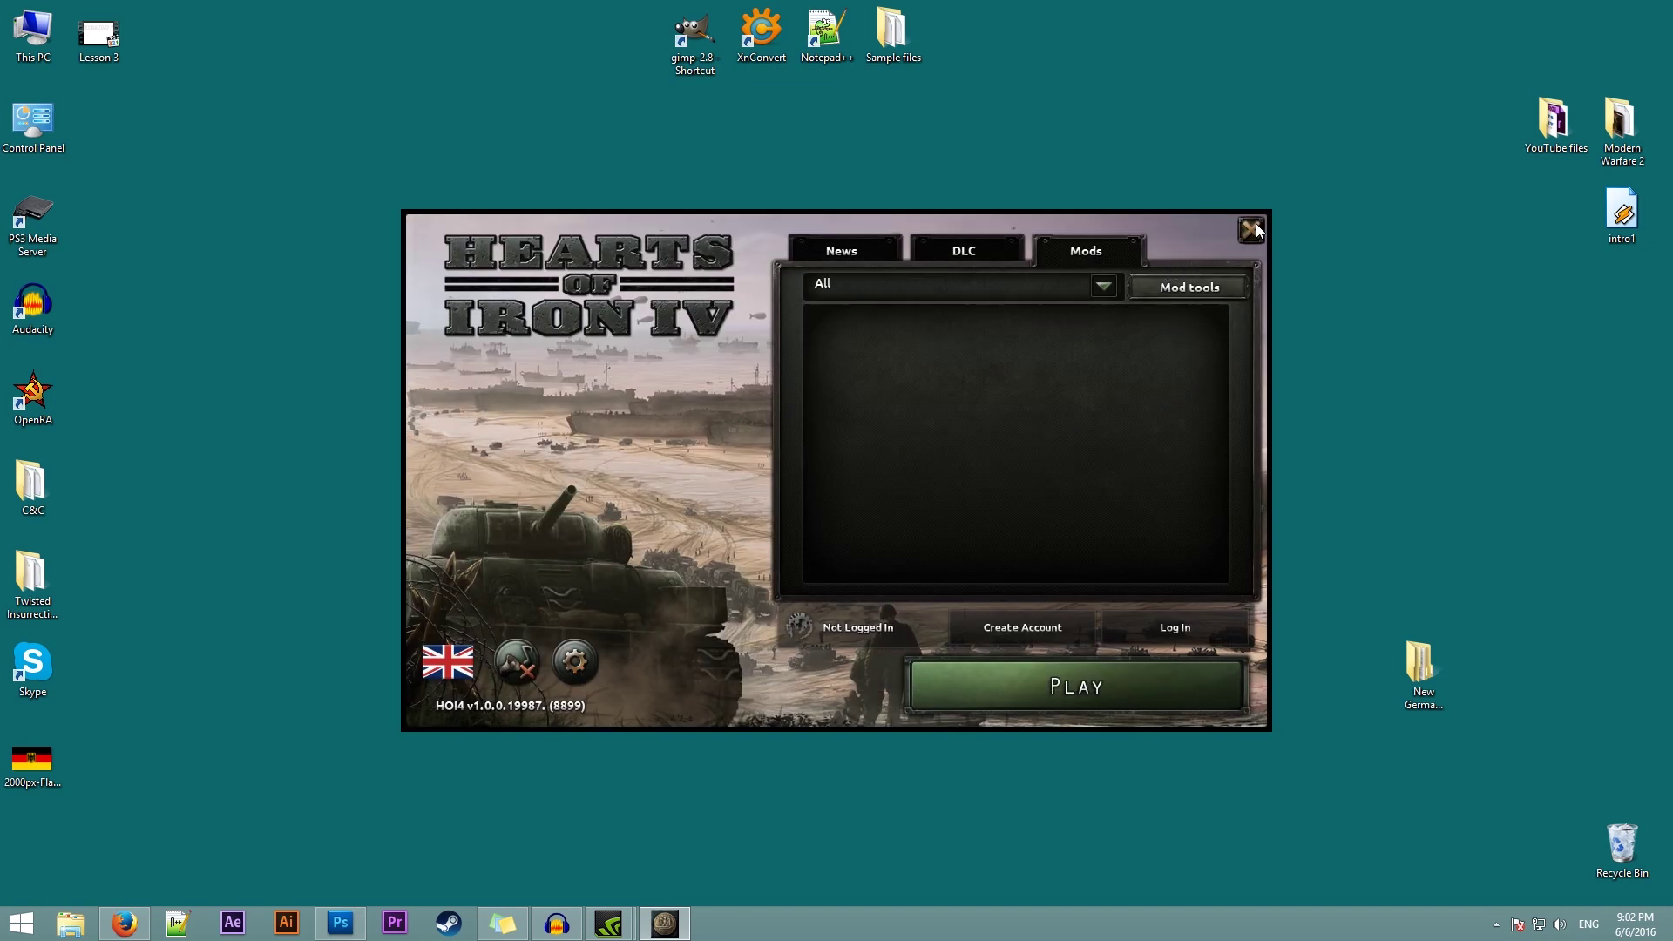
click(1252, 229)
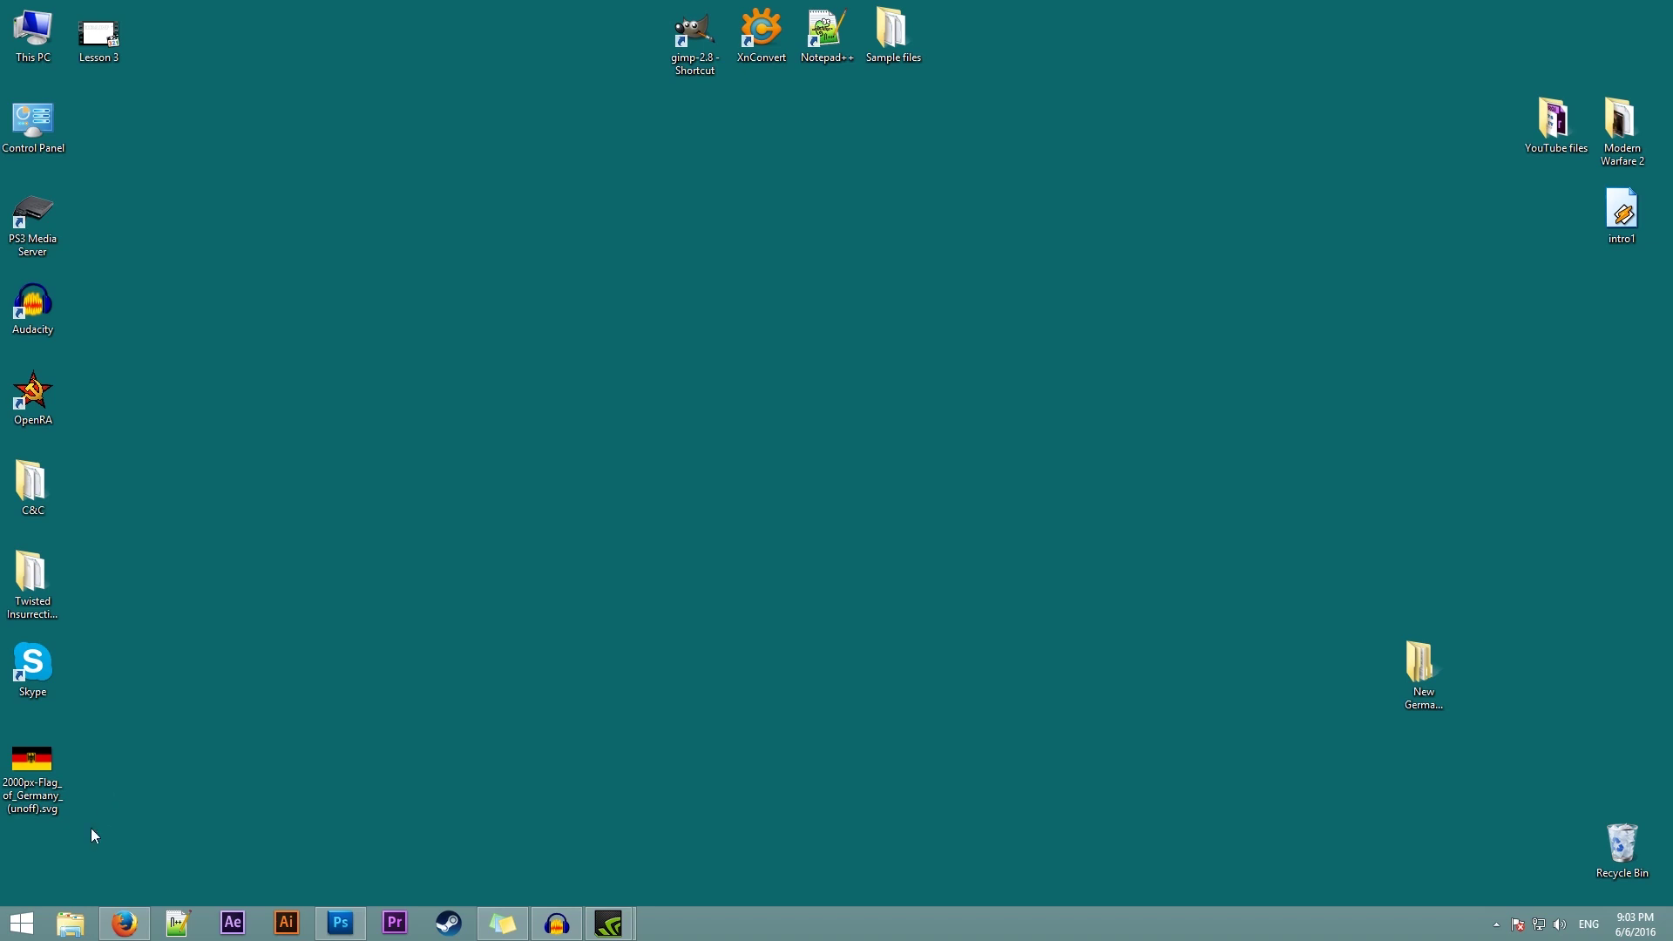
Browse from This PC to C:\Program Files (x86)\Steam\steamapps\common\Hearts of Iron IV\gfx\flags.
click(70, 922)
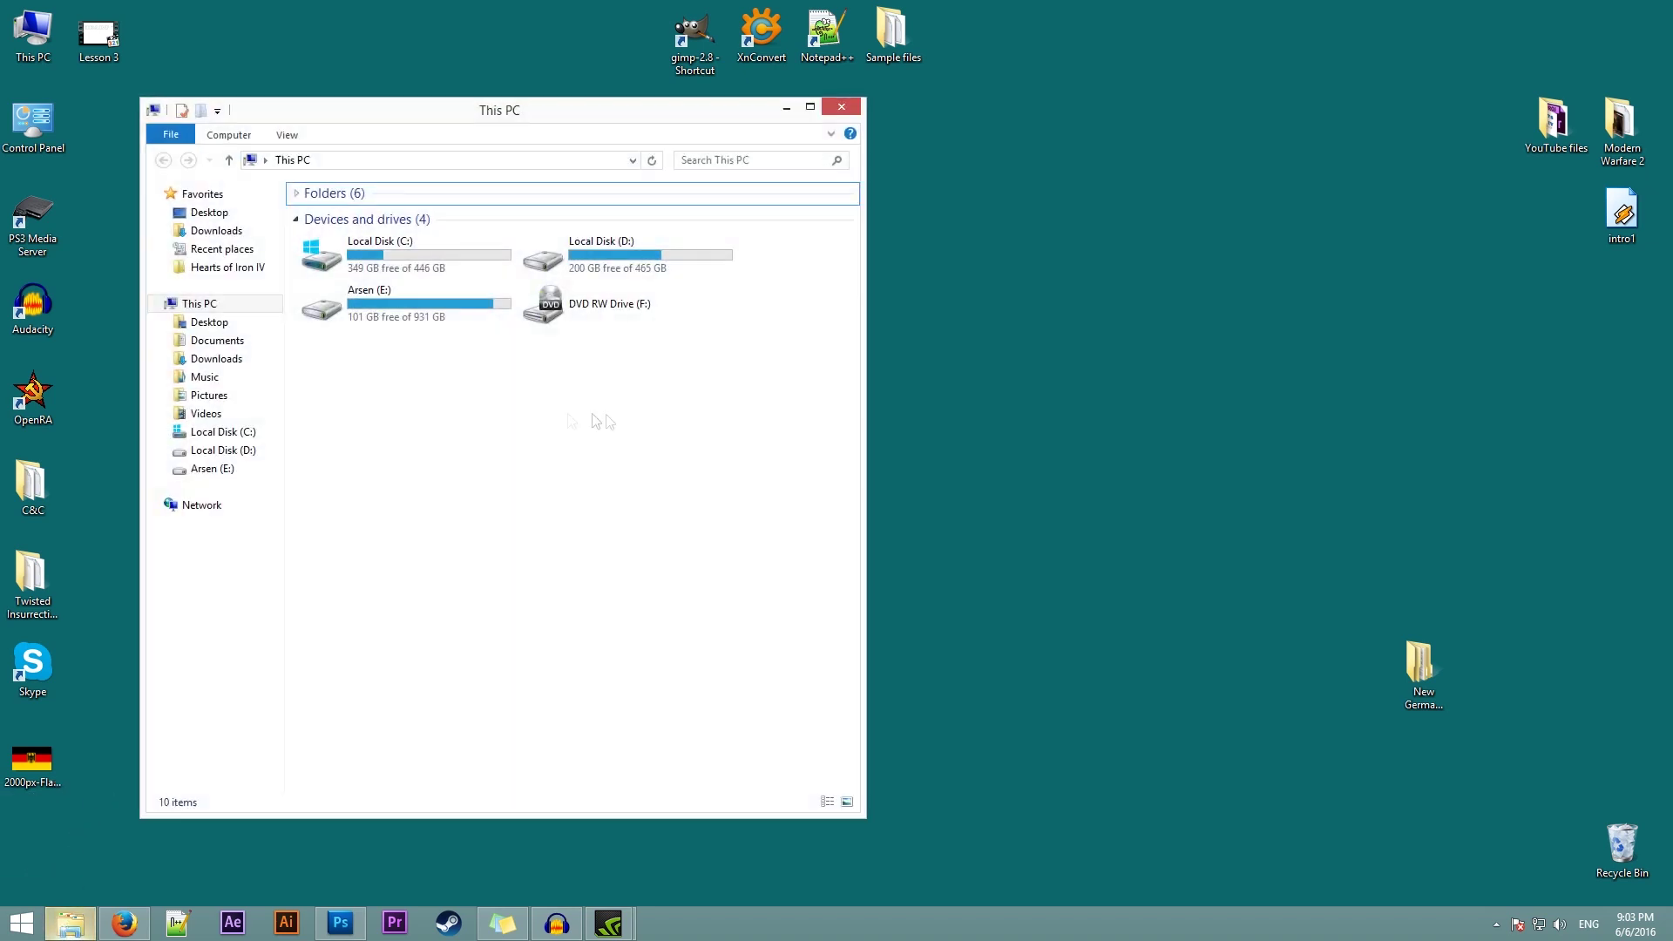
double_click(381, 261)
double_click(404, 269)
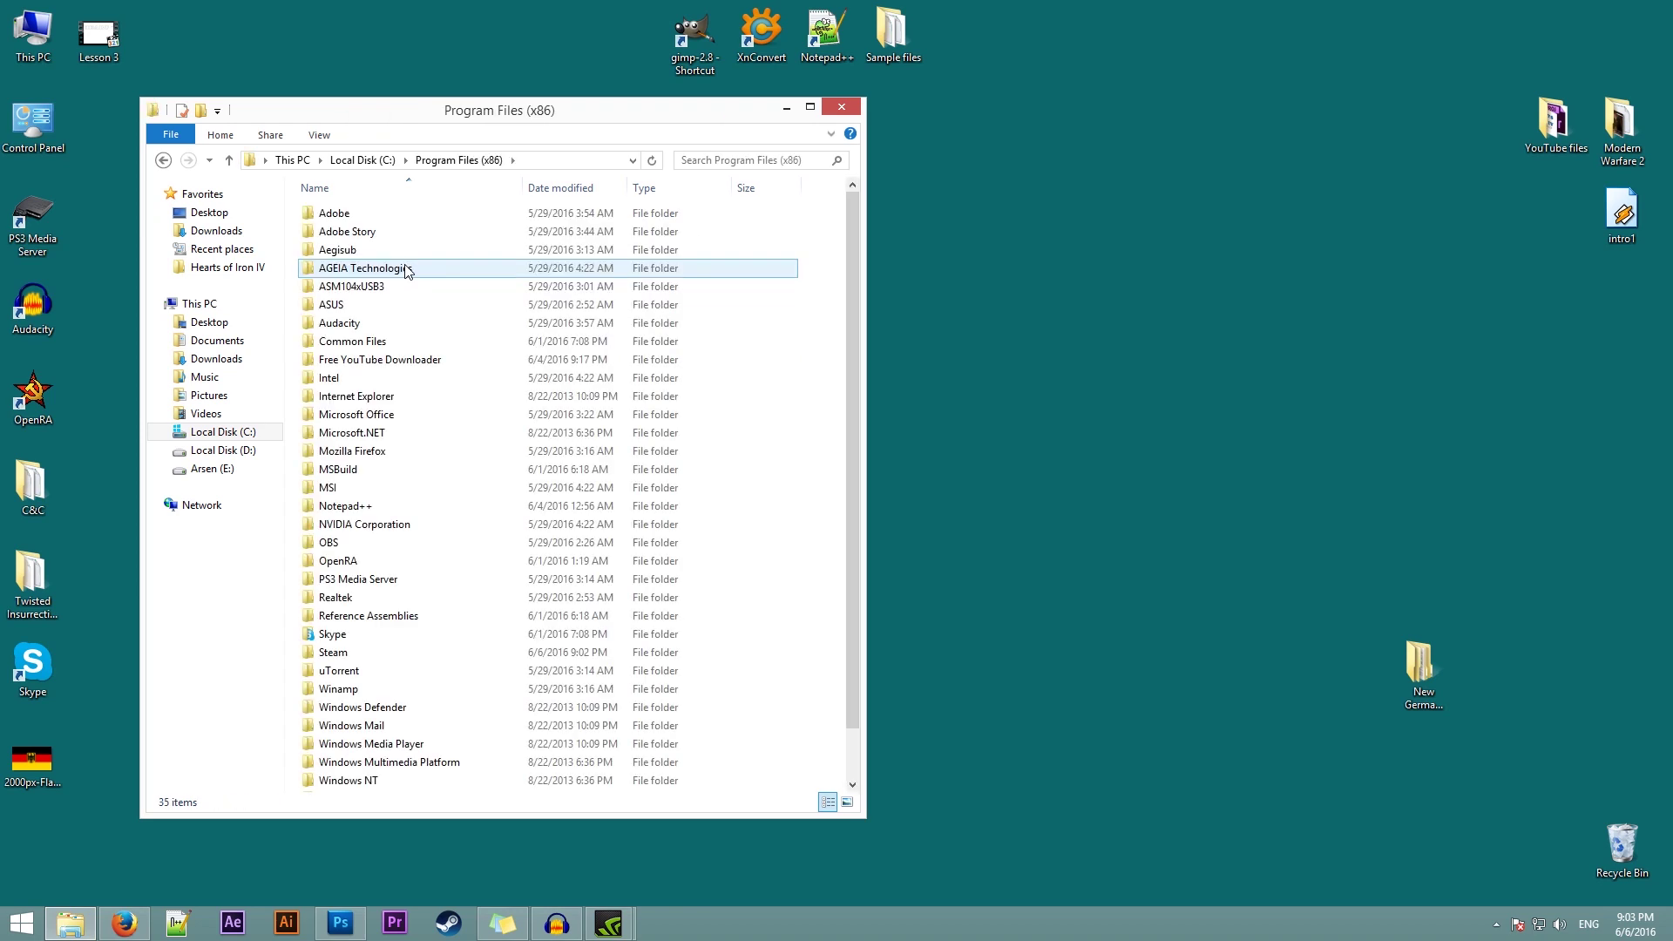
double_click(369, 652)
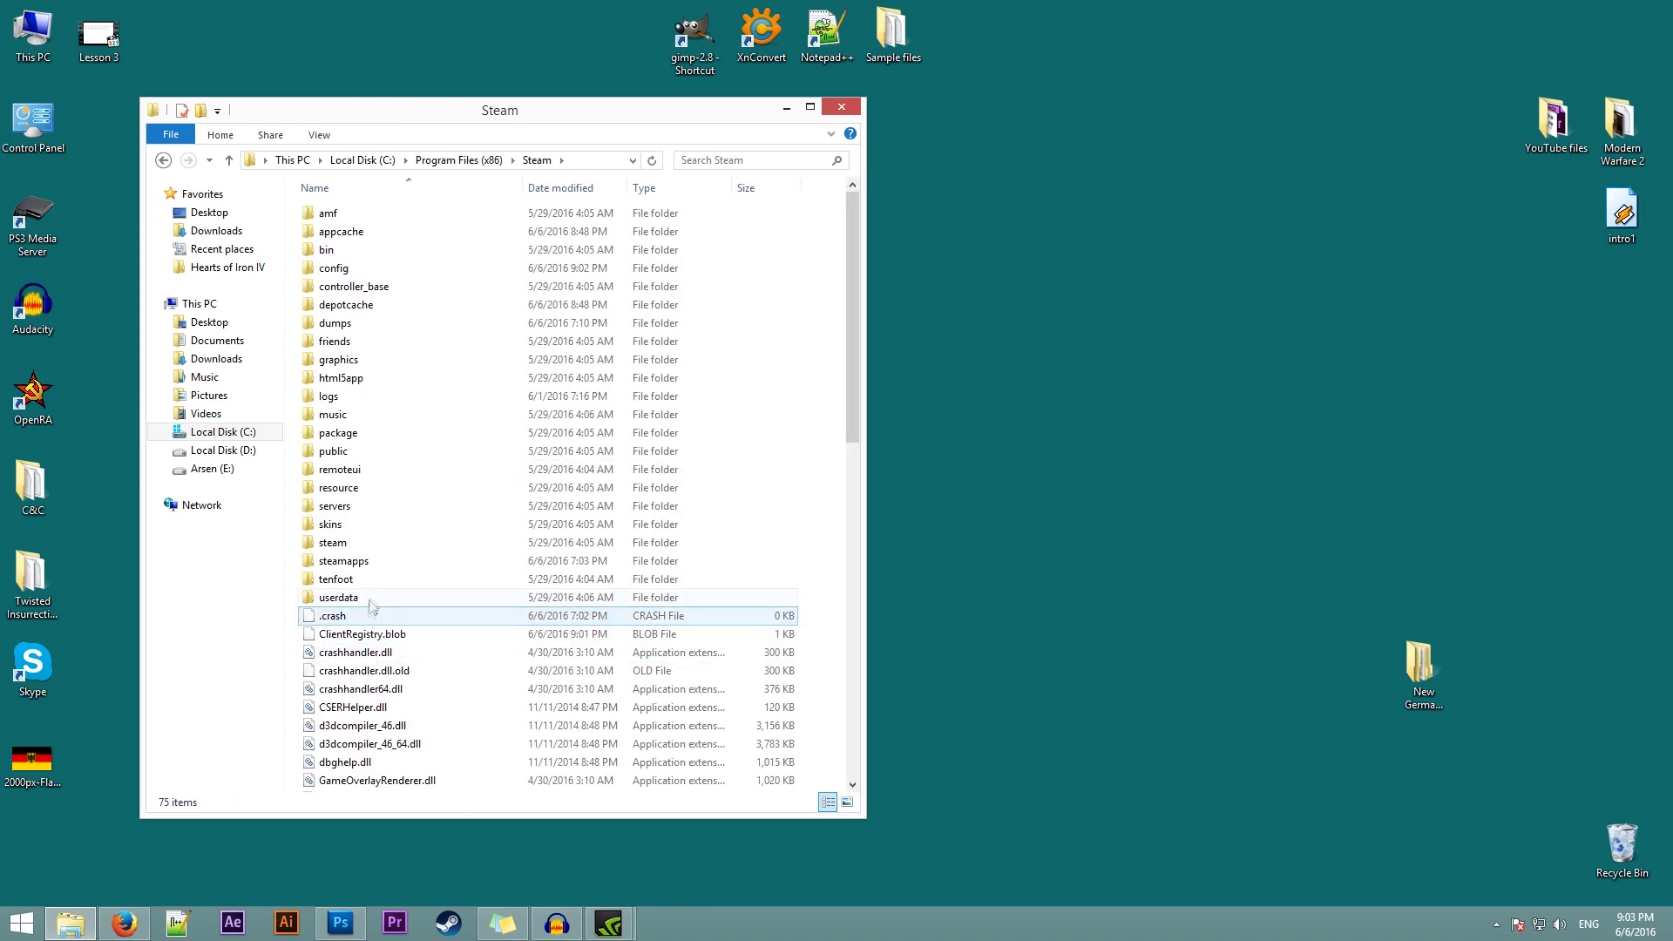
double_click(371, 562)
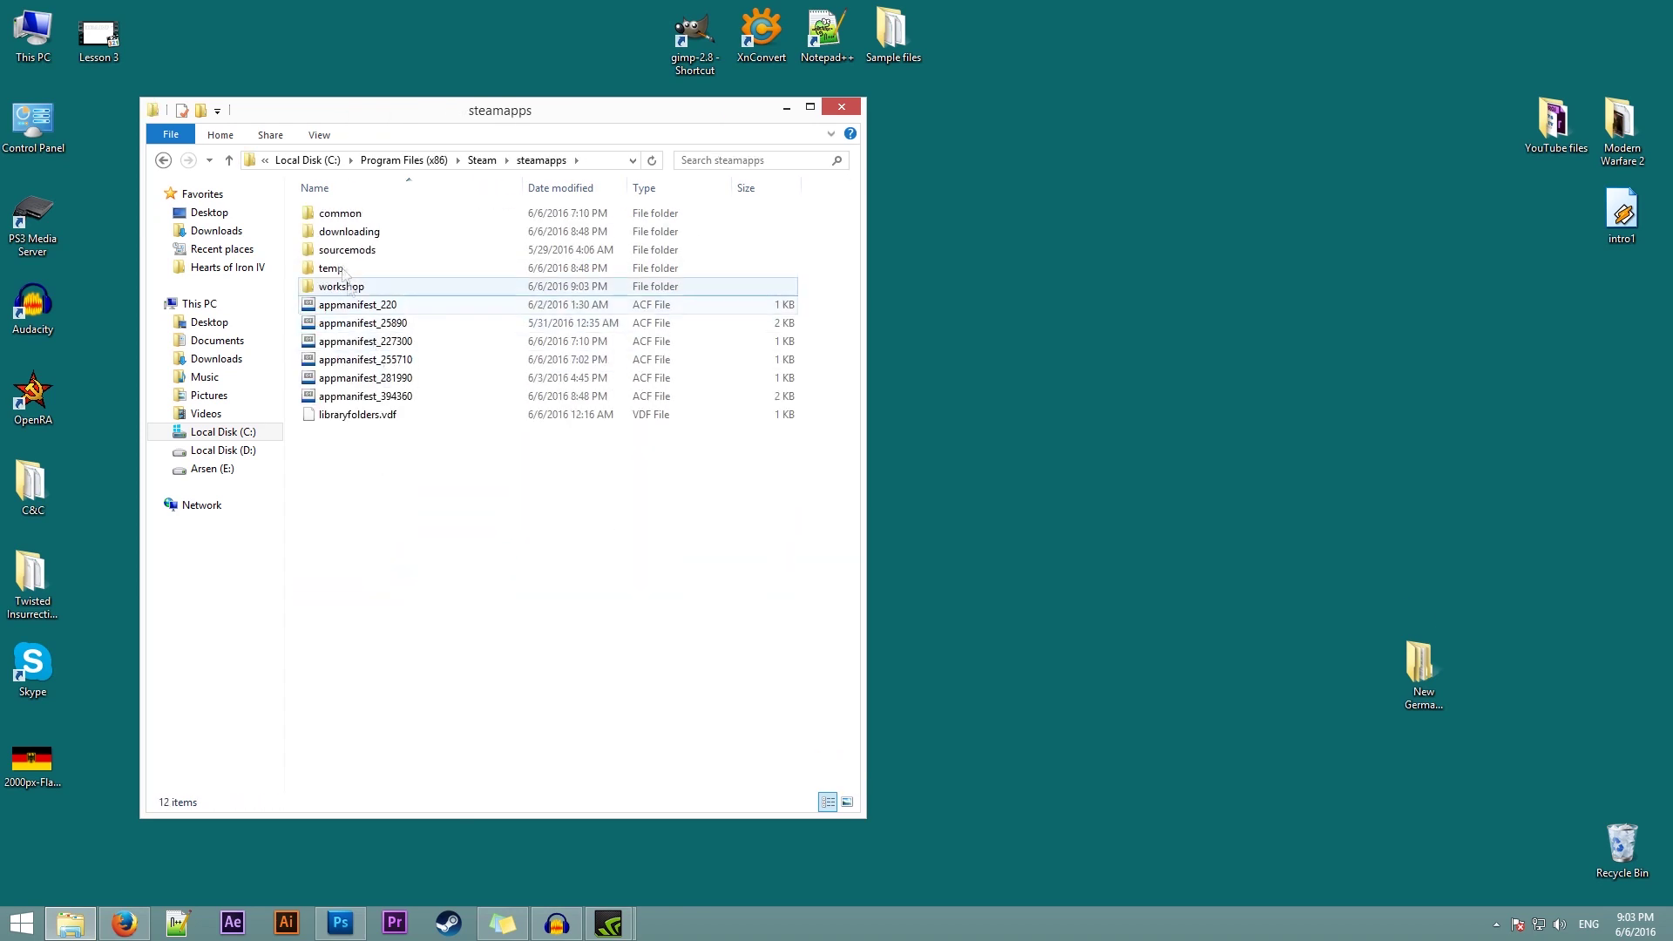
double_click(335, 214)
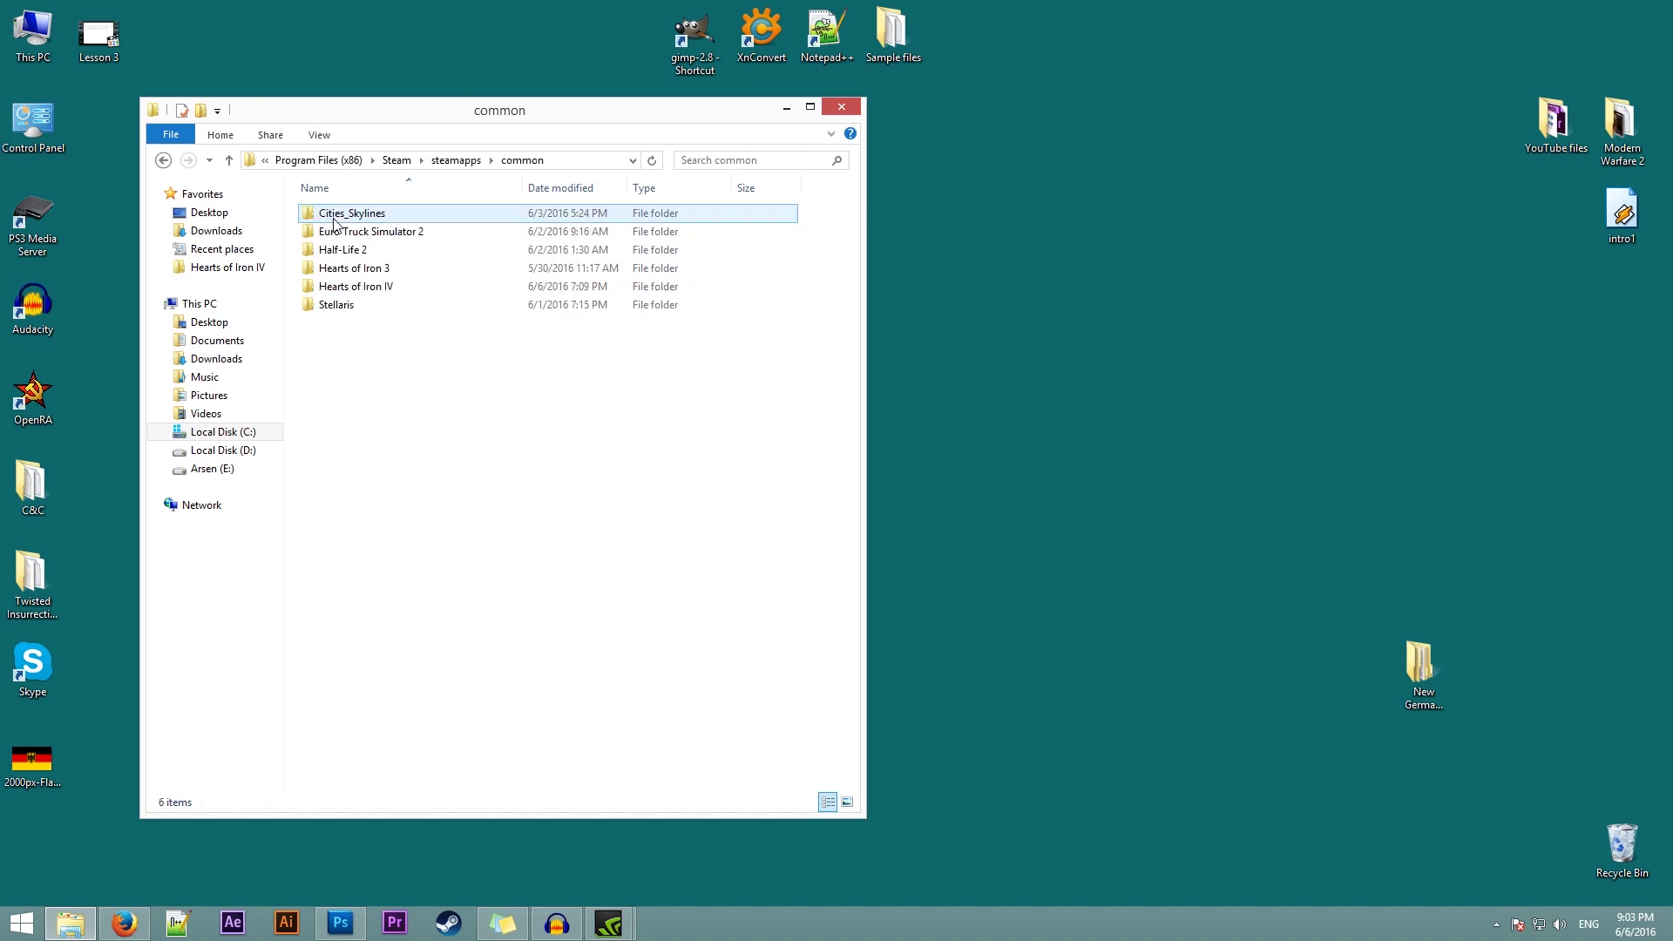
double_click(363, 290)
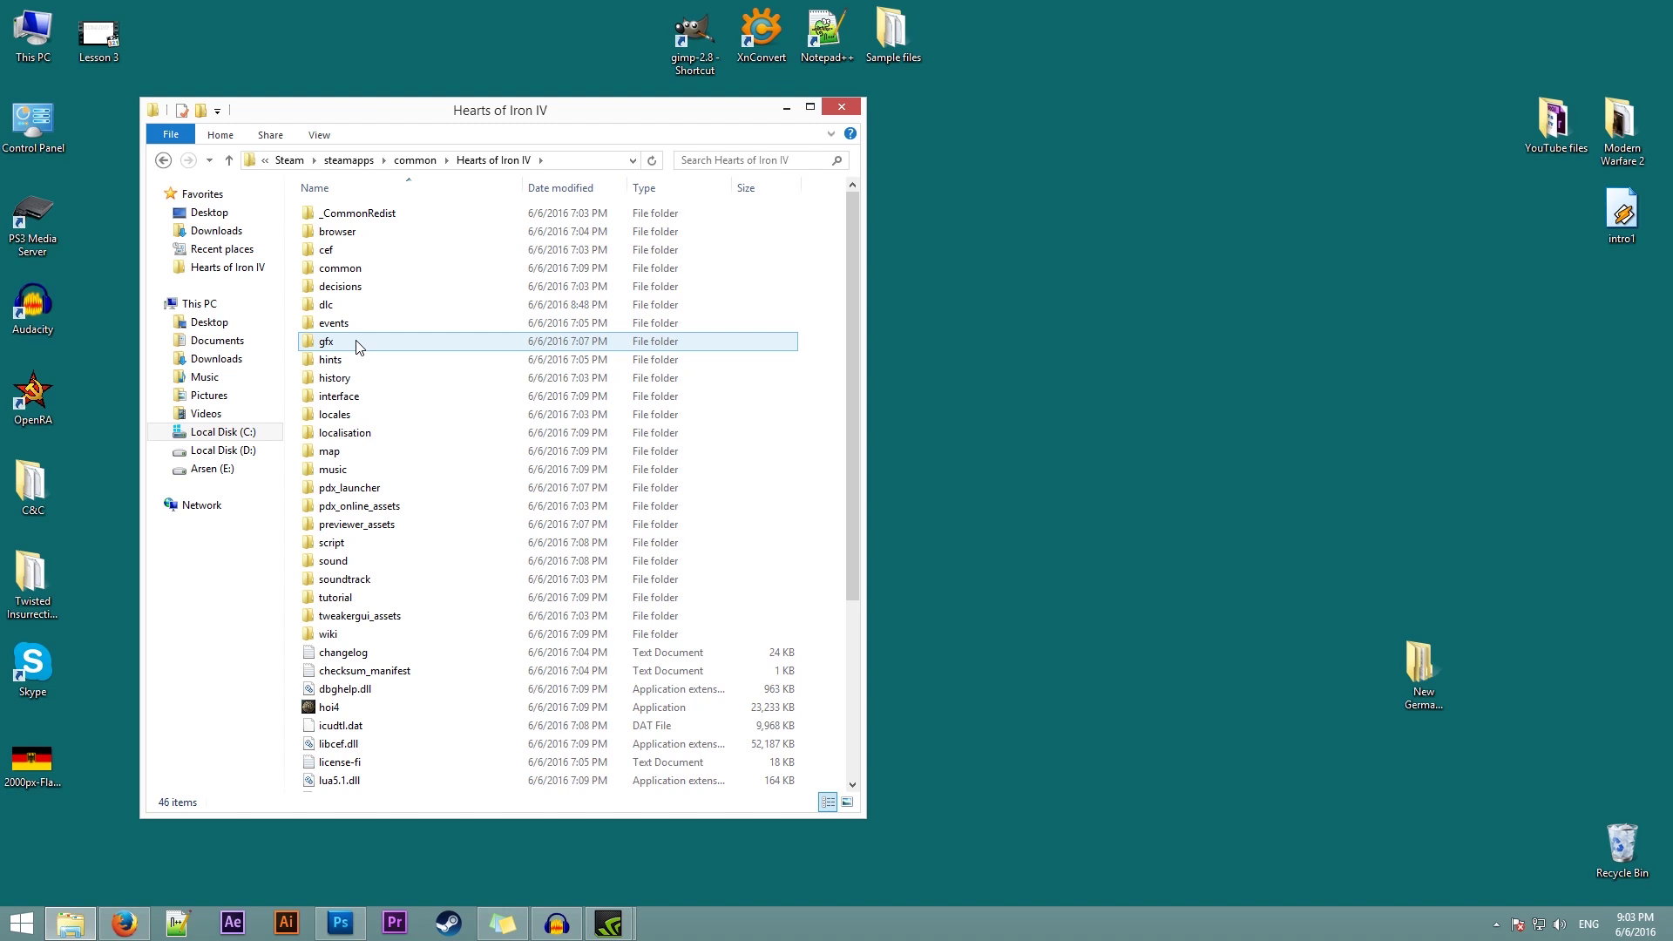
double_click(326, 341)
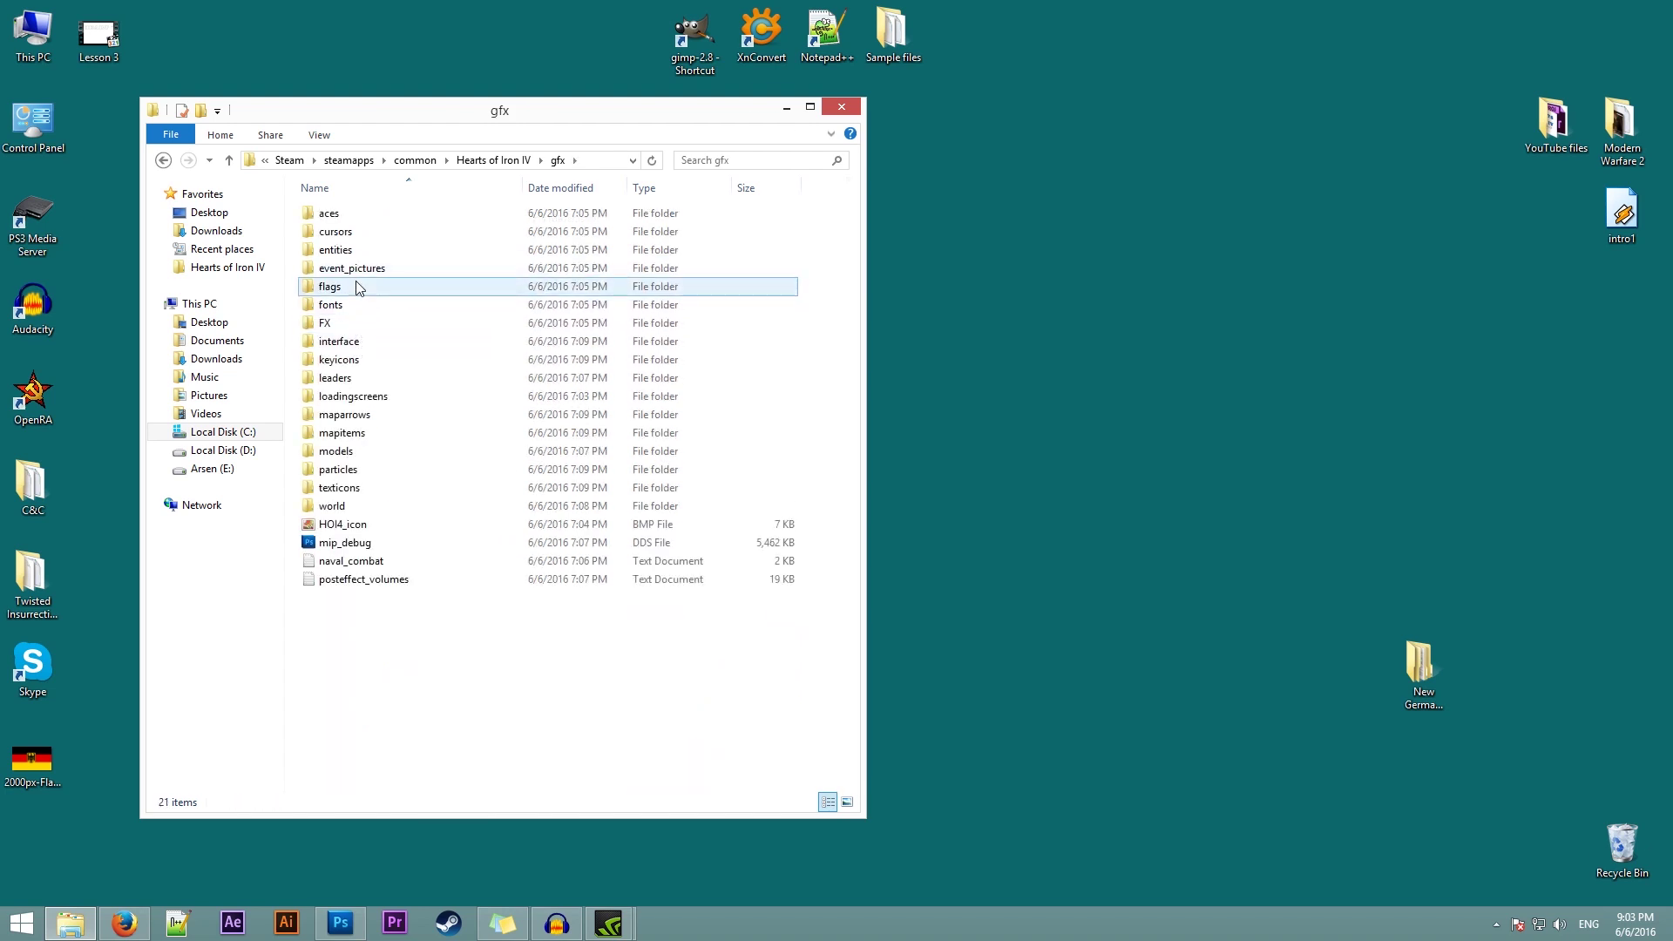
double_click(357, 287)
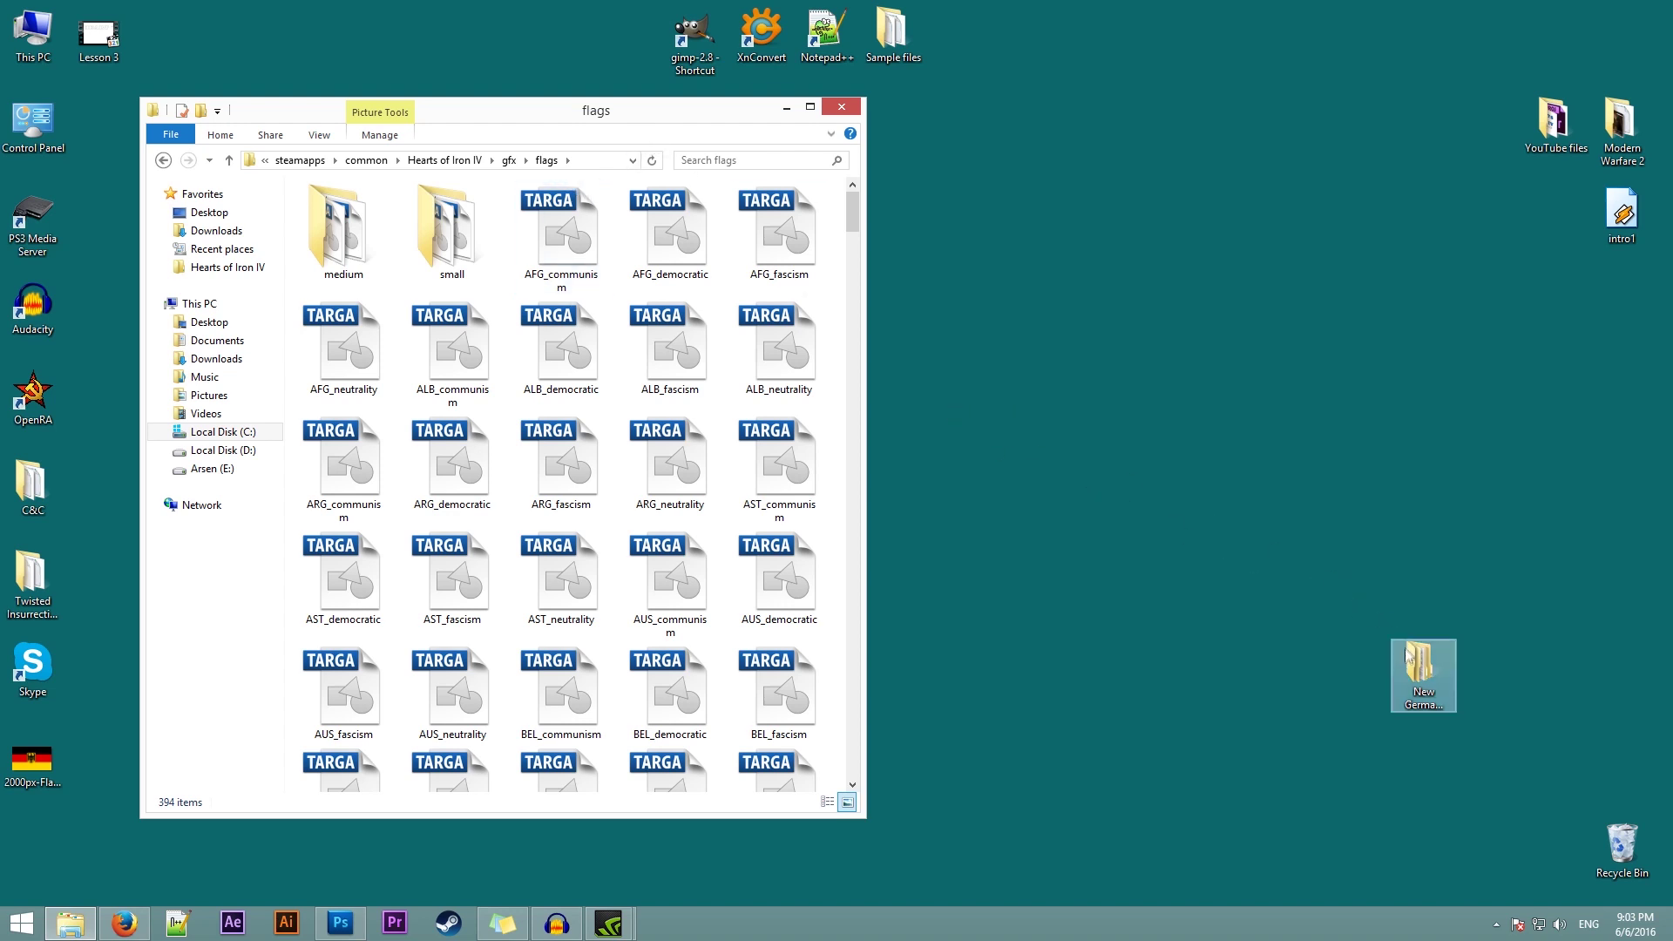
Open the New Germany Flag mod folder beside the game window and go into gfx\flags.
drag(1407, 658, 1143, 568)
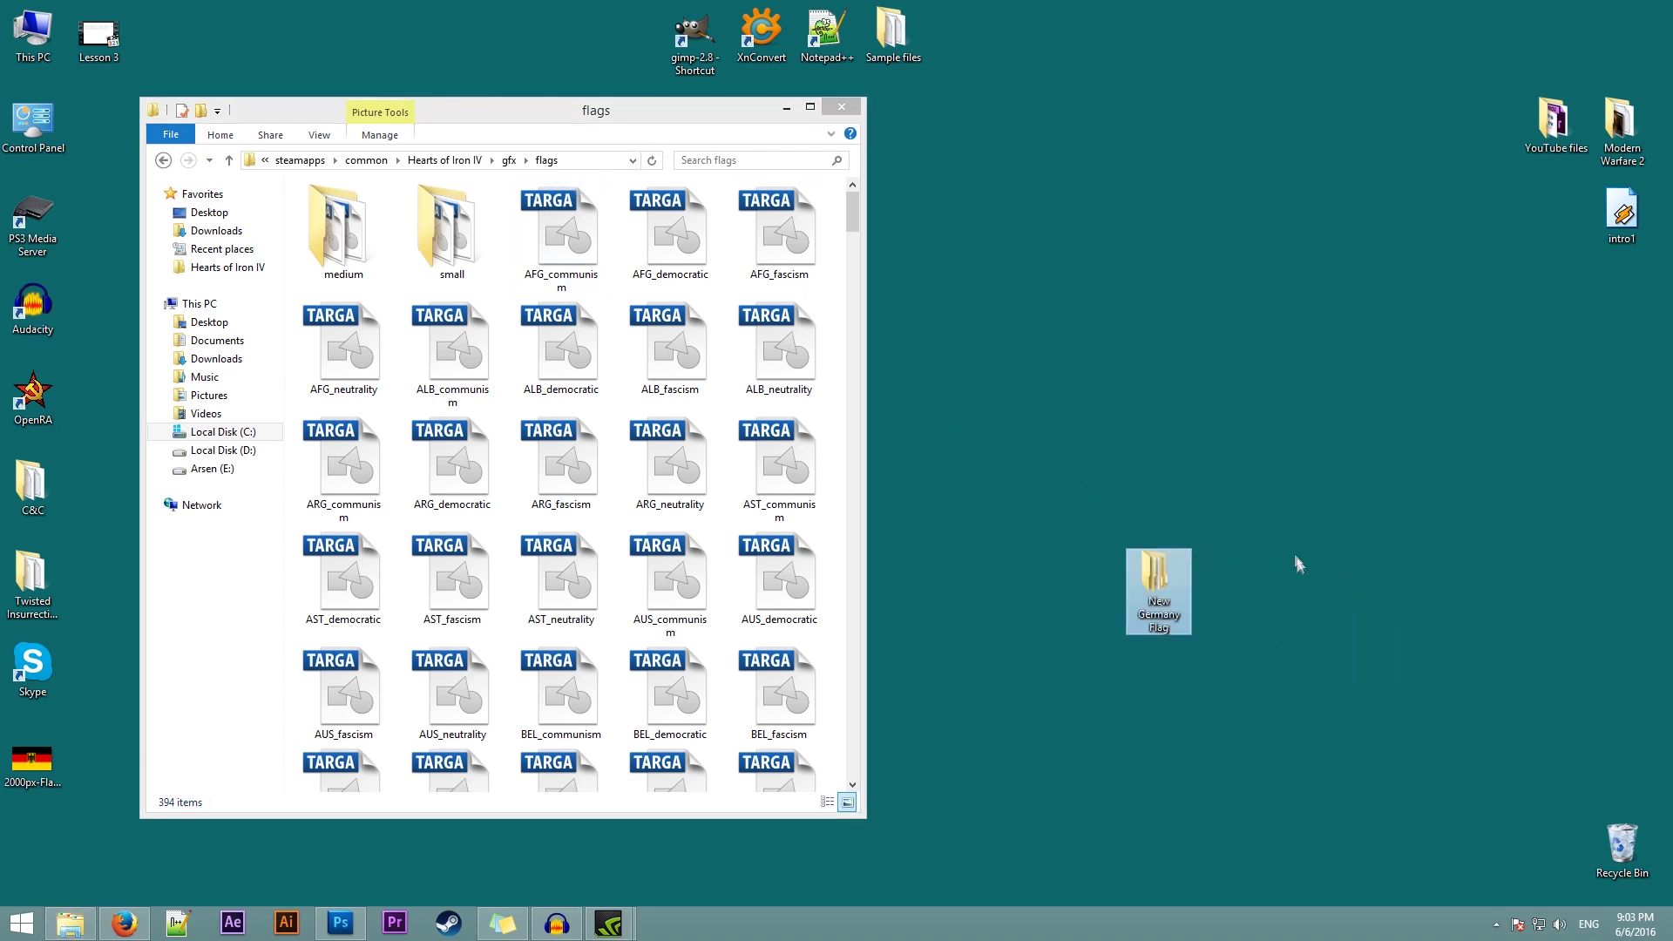
double_click(1182, 581)
drag(674, 149, 1375, 193)
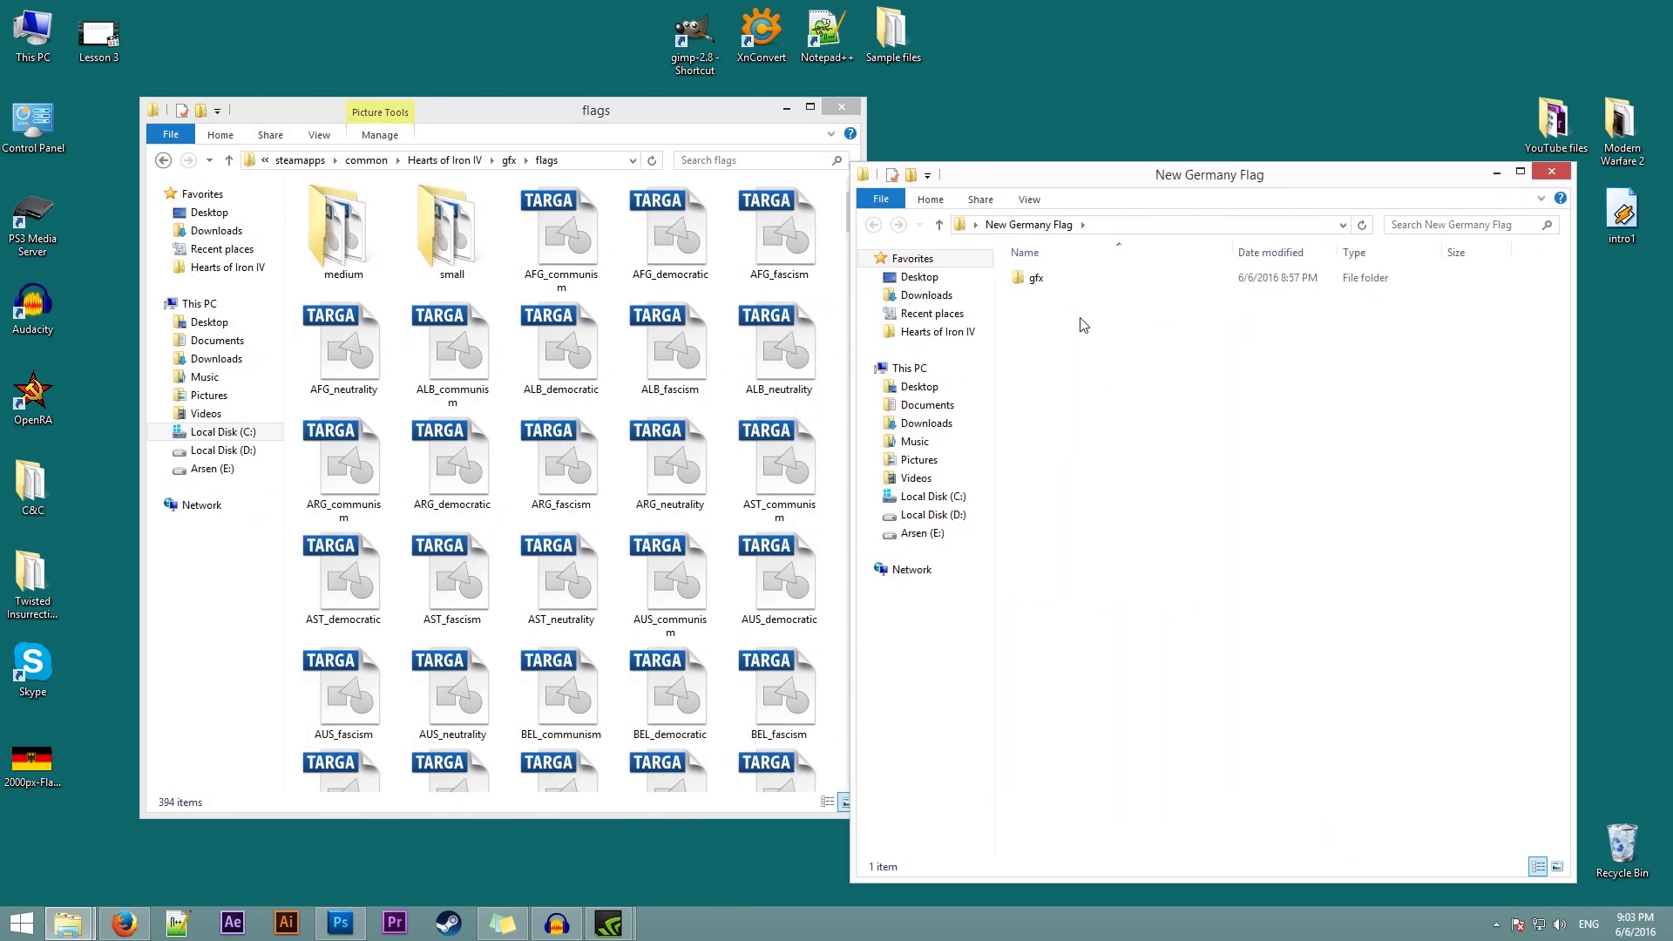
click(1054, 287)
double_click(1038, 285)
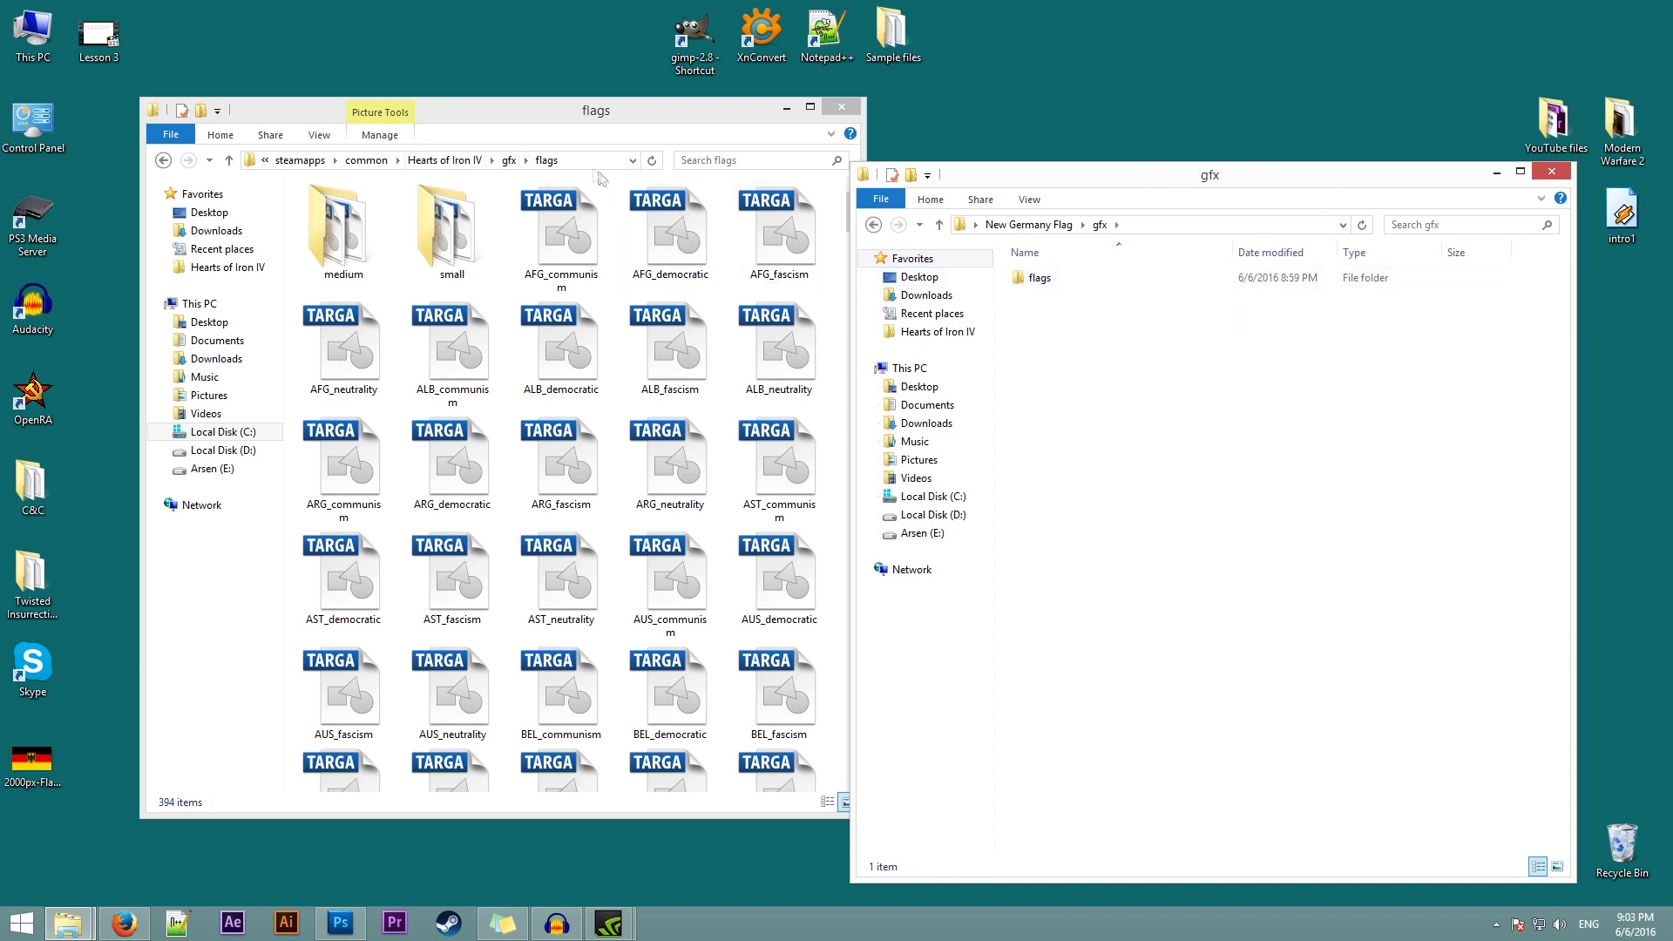
double_click(1039, 277)
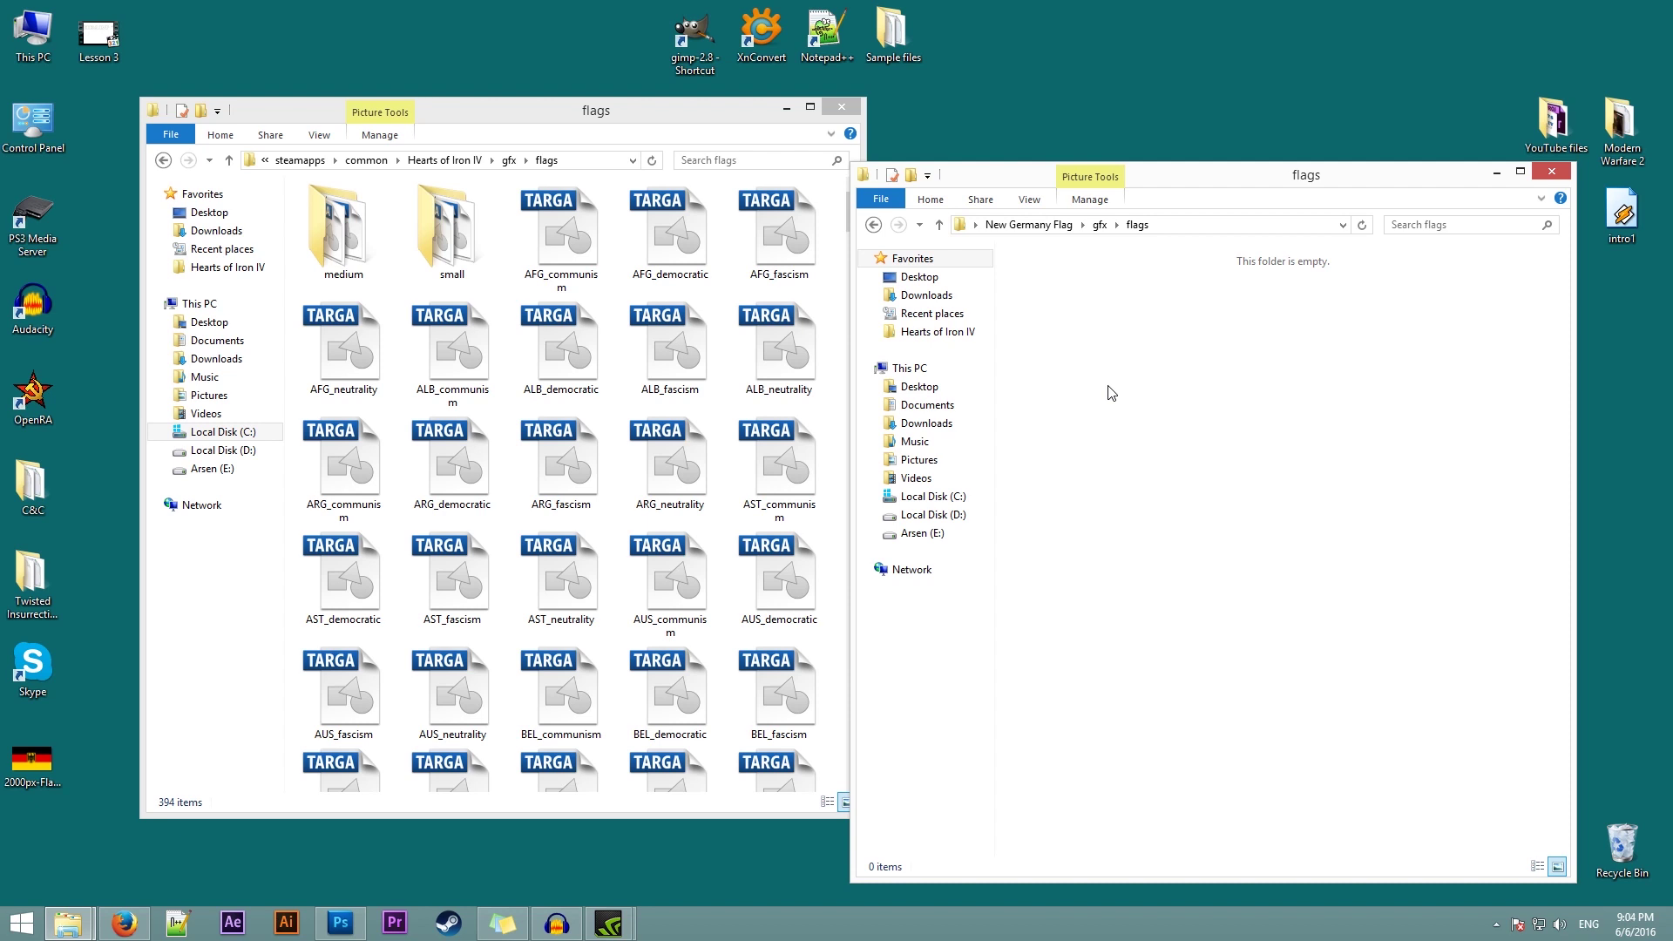
Create a subfolder named small in the mod's flags folder.
right_click(1111, 393)
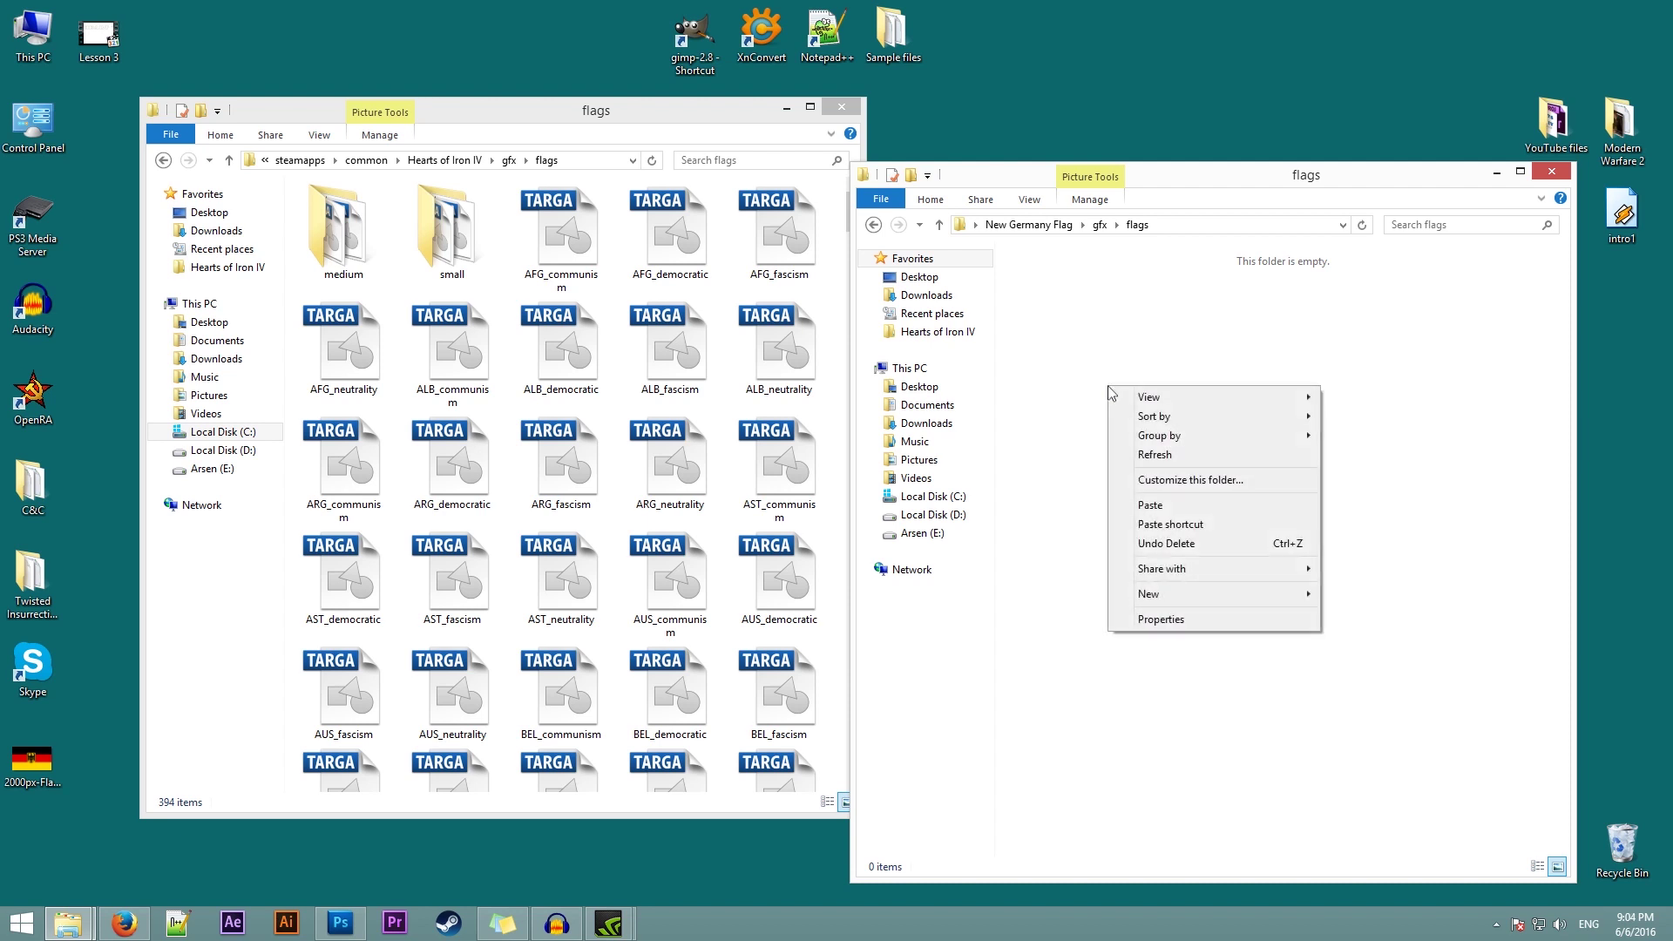
mouse_move(1176, 598)
click(1333, 598)
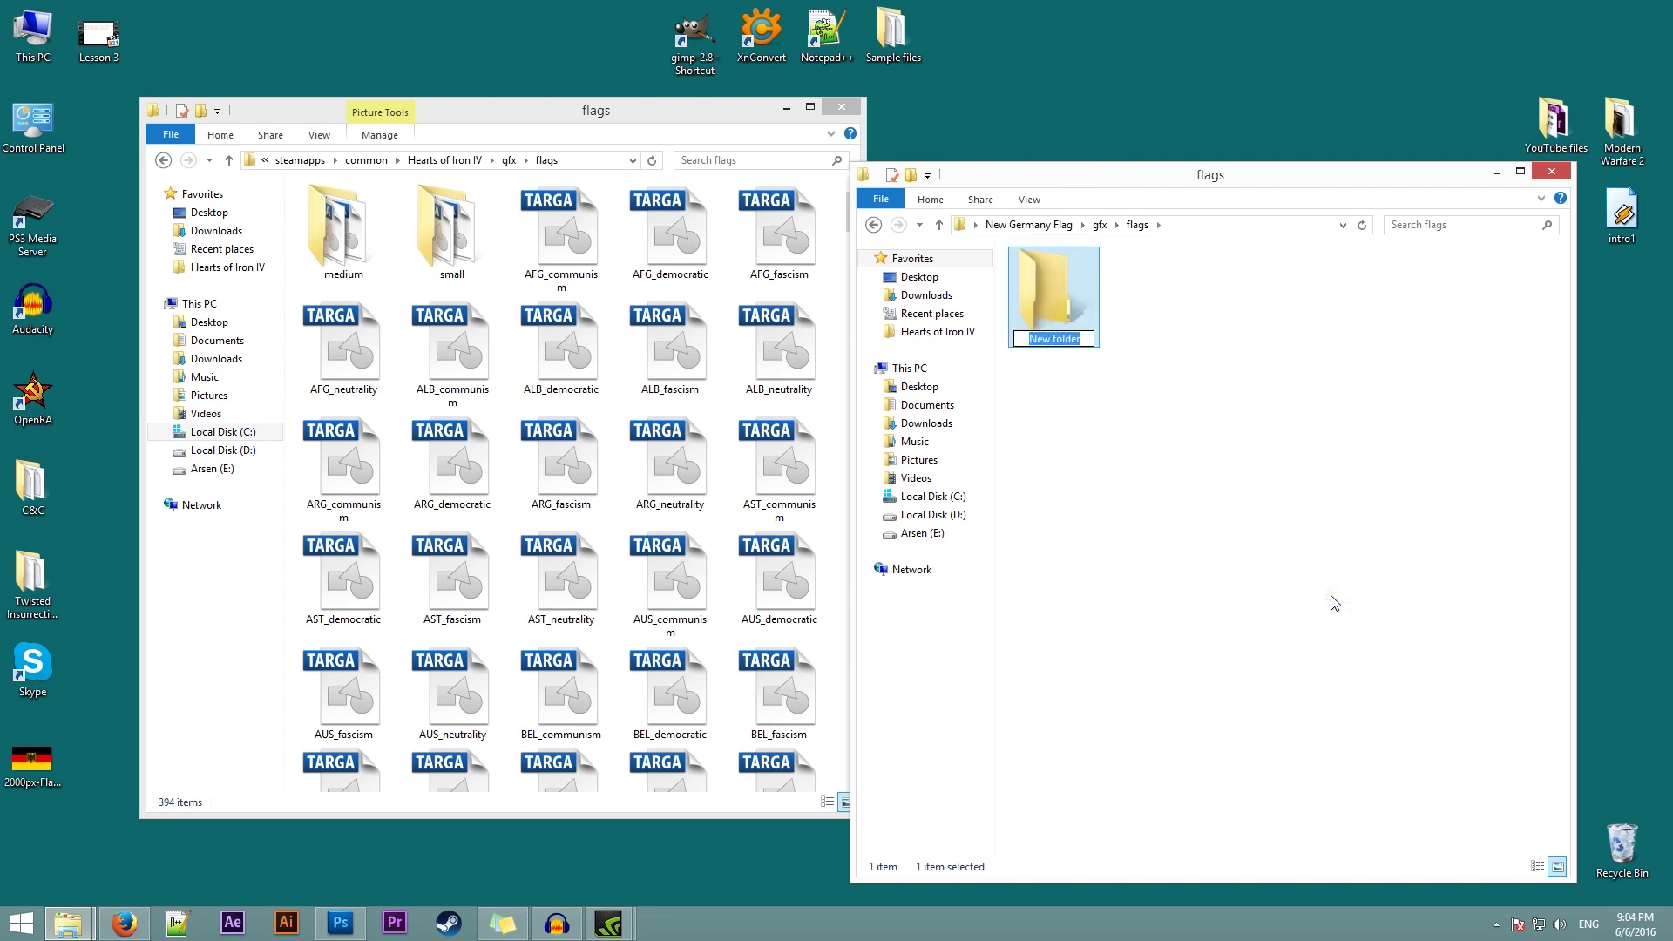
text(small)
key(Return)
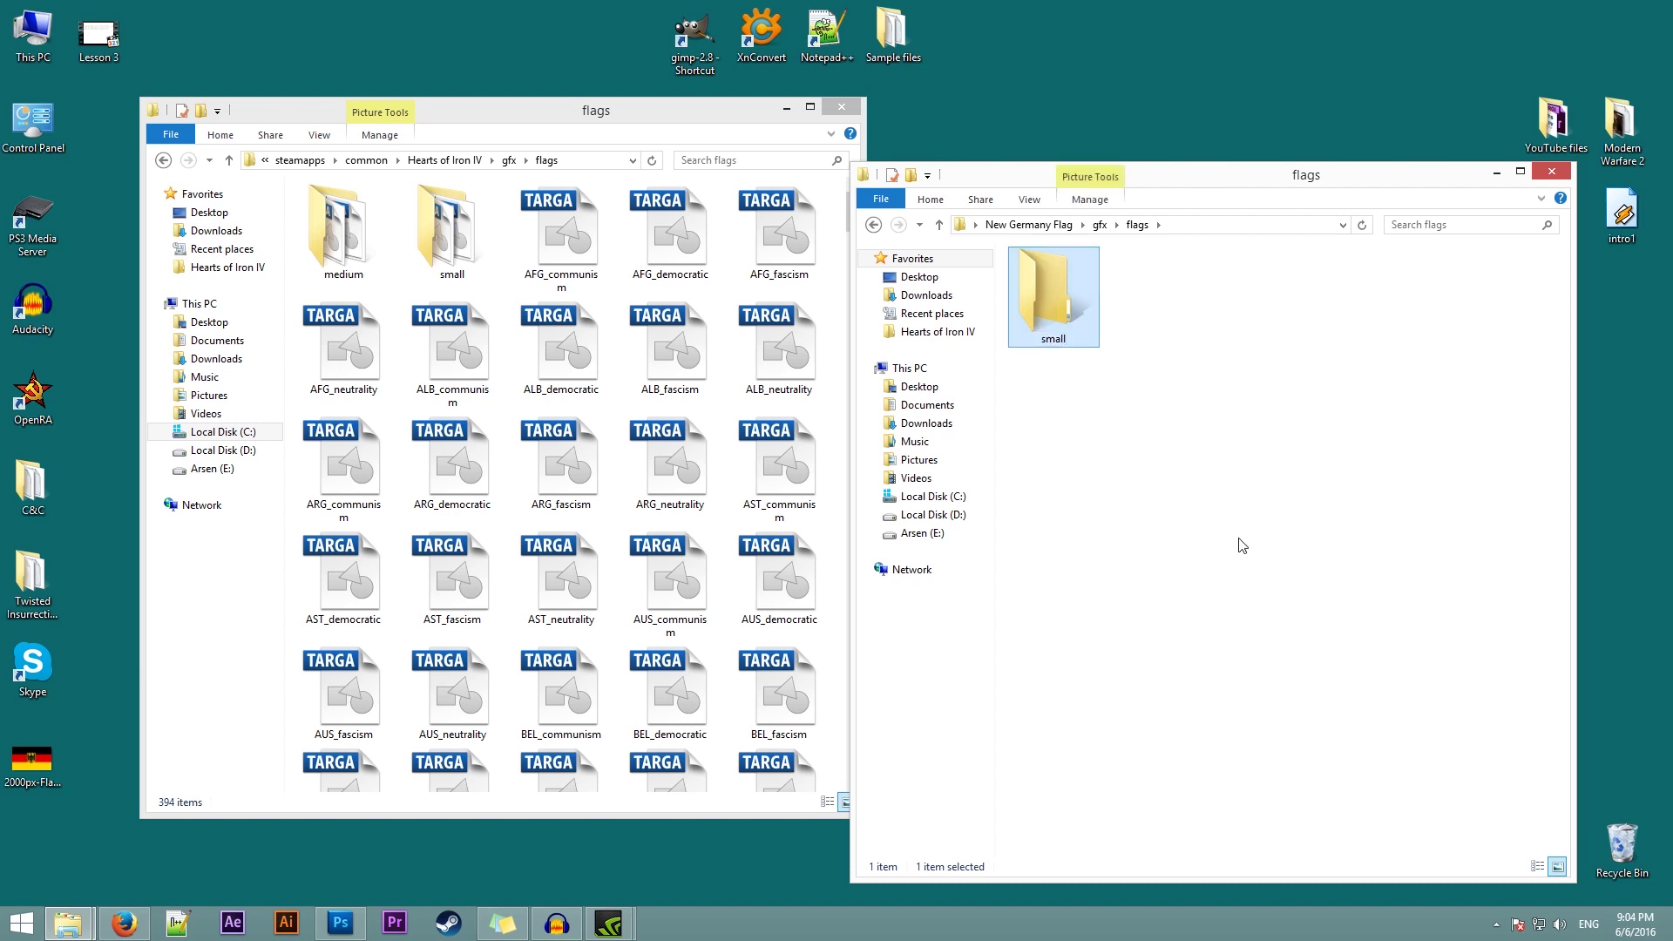
Add a second subfolder named medium next to small.
right_click(1241, 546)
mouse_move(1306, 747)
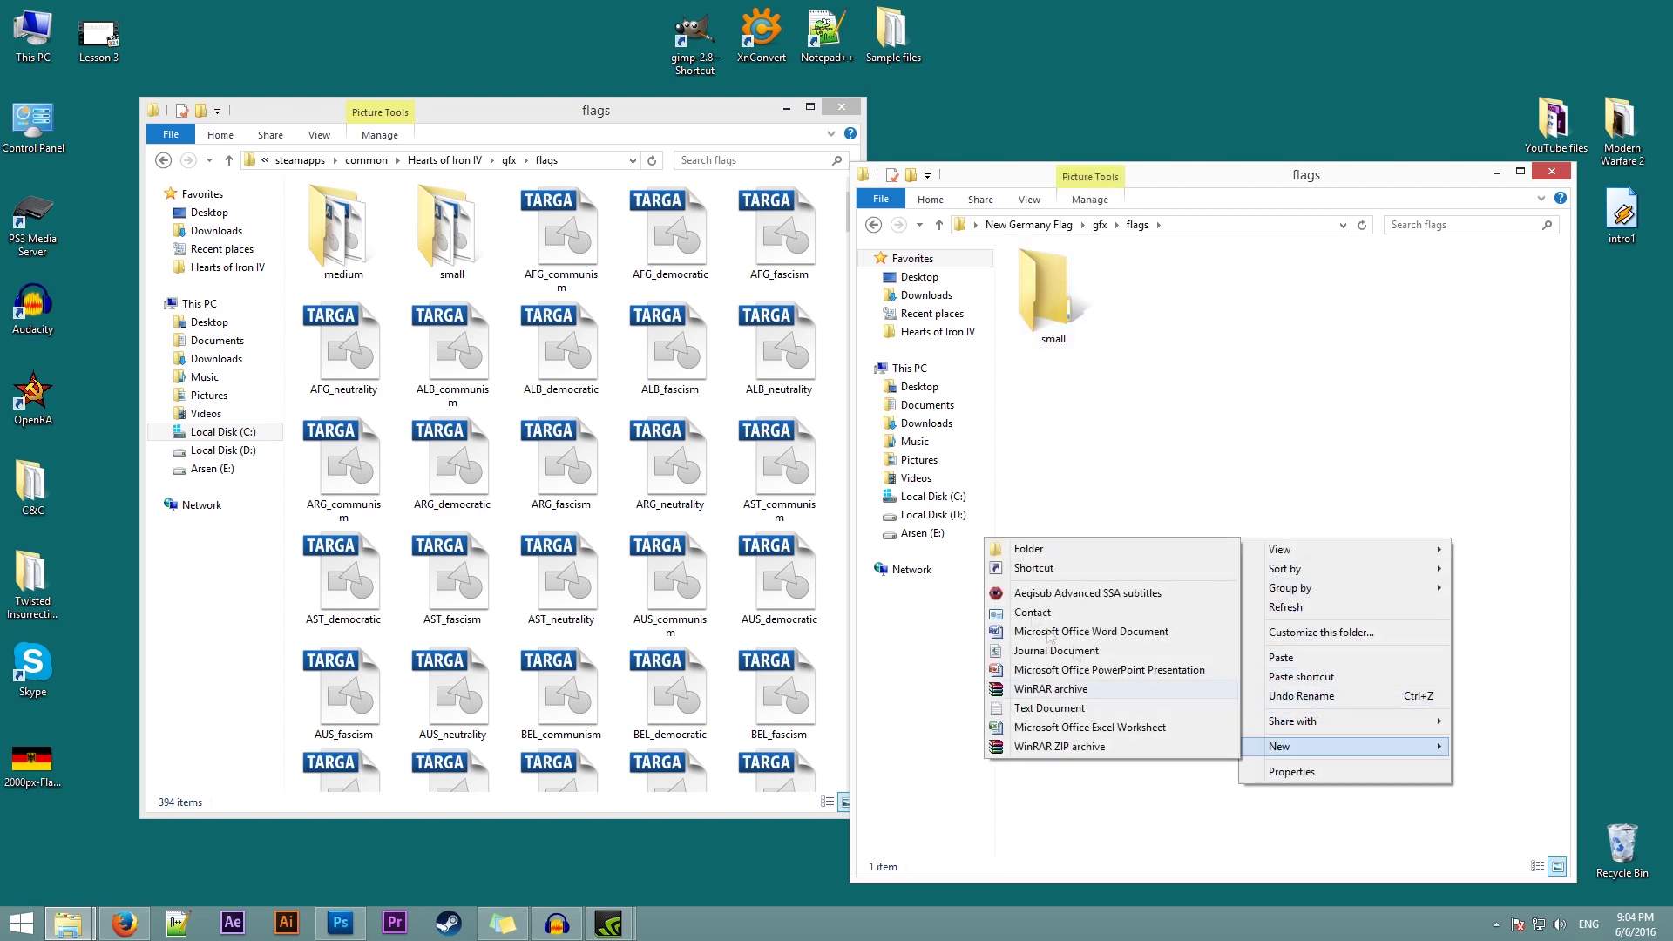
click(1032, 548)
text(medium)
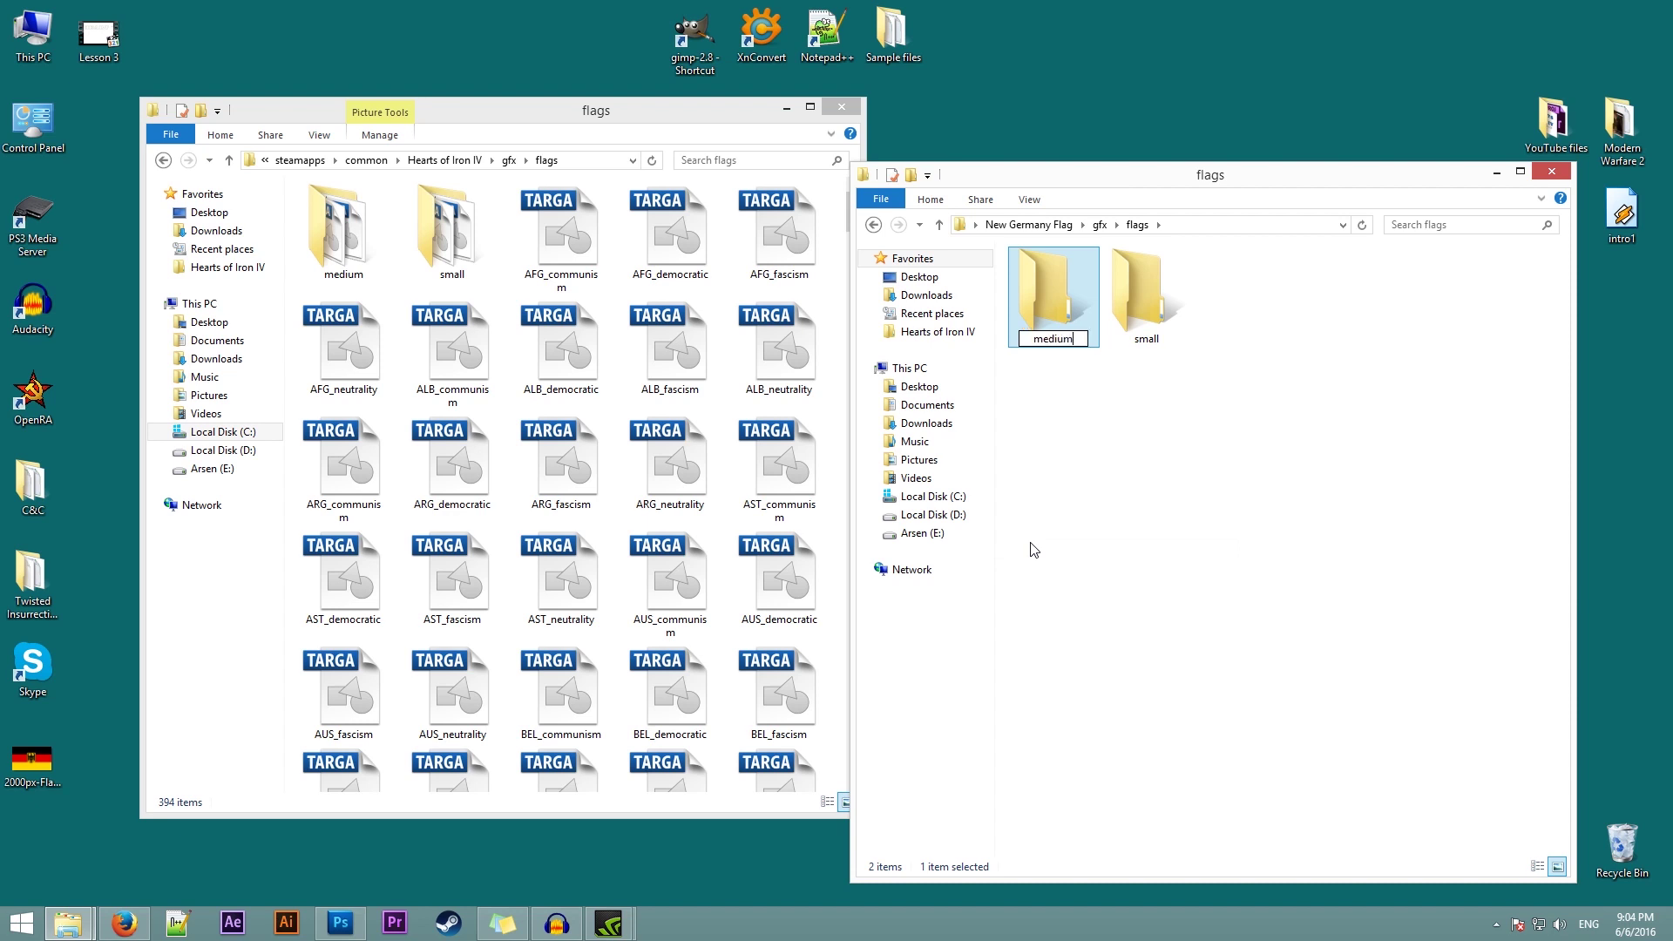
key(Return)
click(1132, 474)
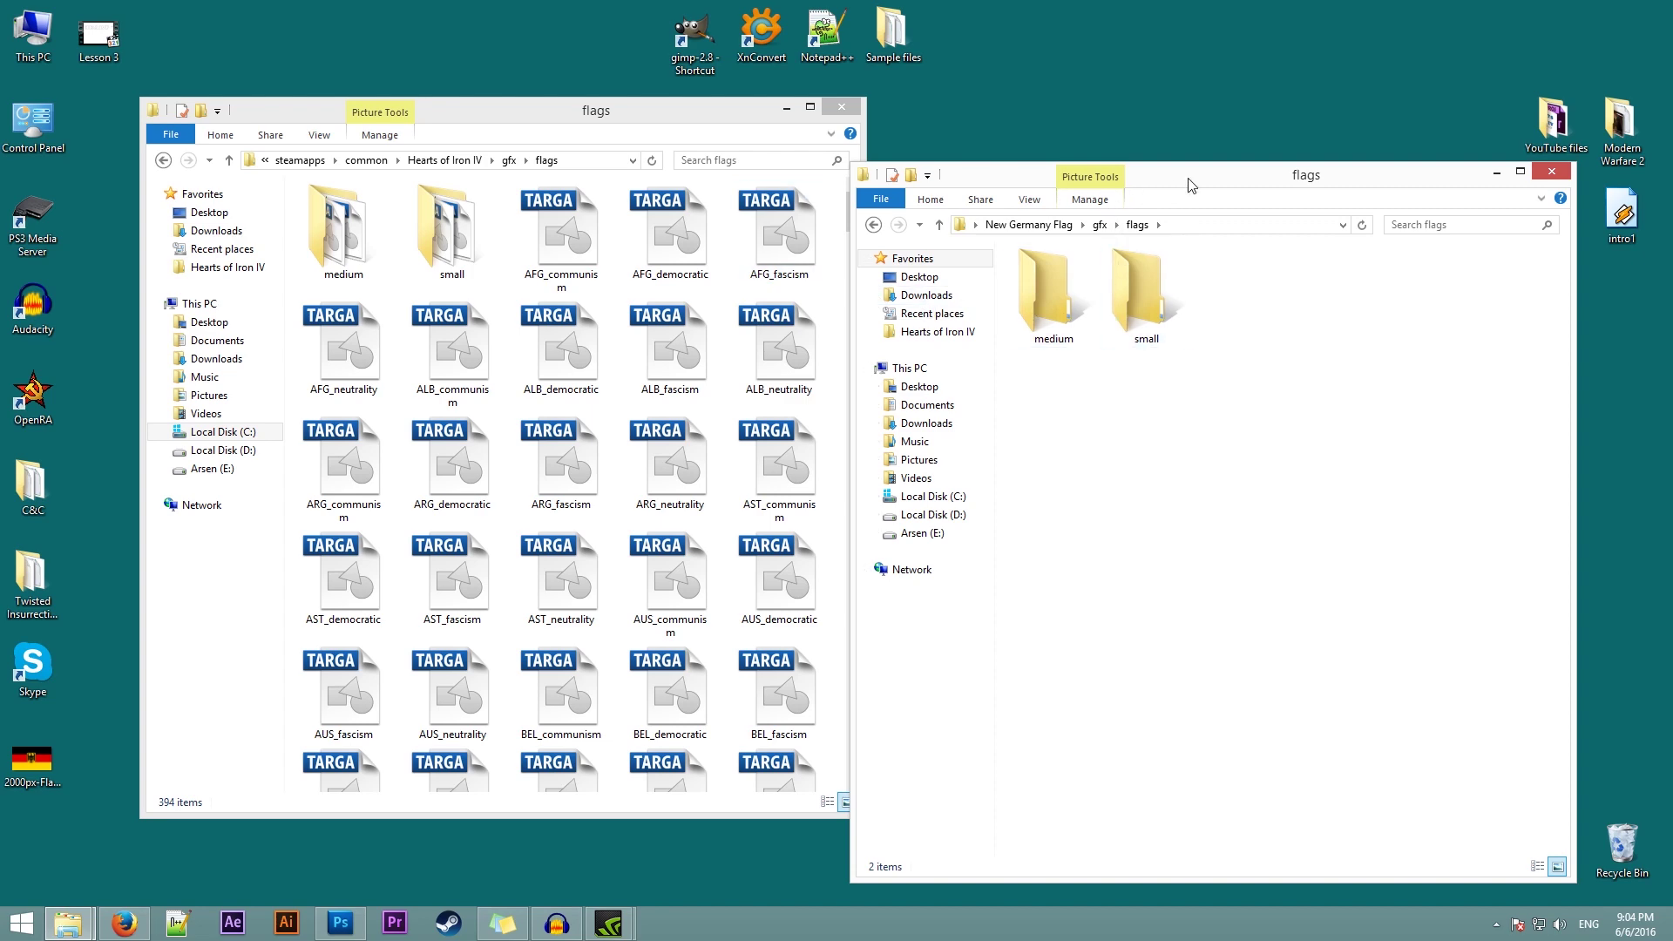
drag(1189, 184, 1228, 175)
click(784, 402)
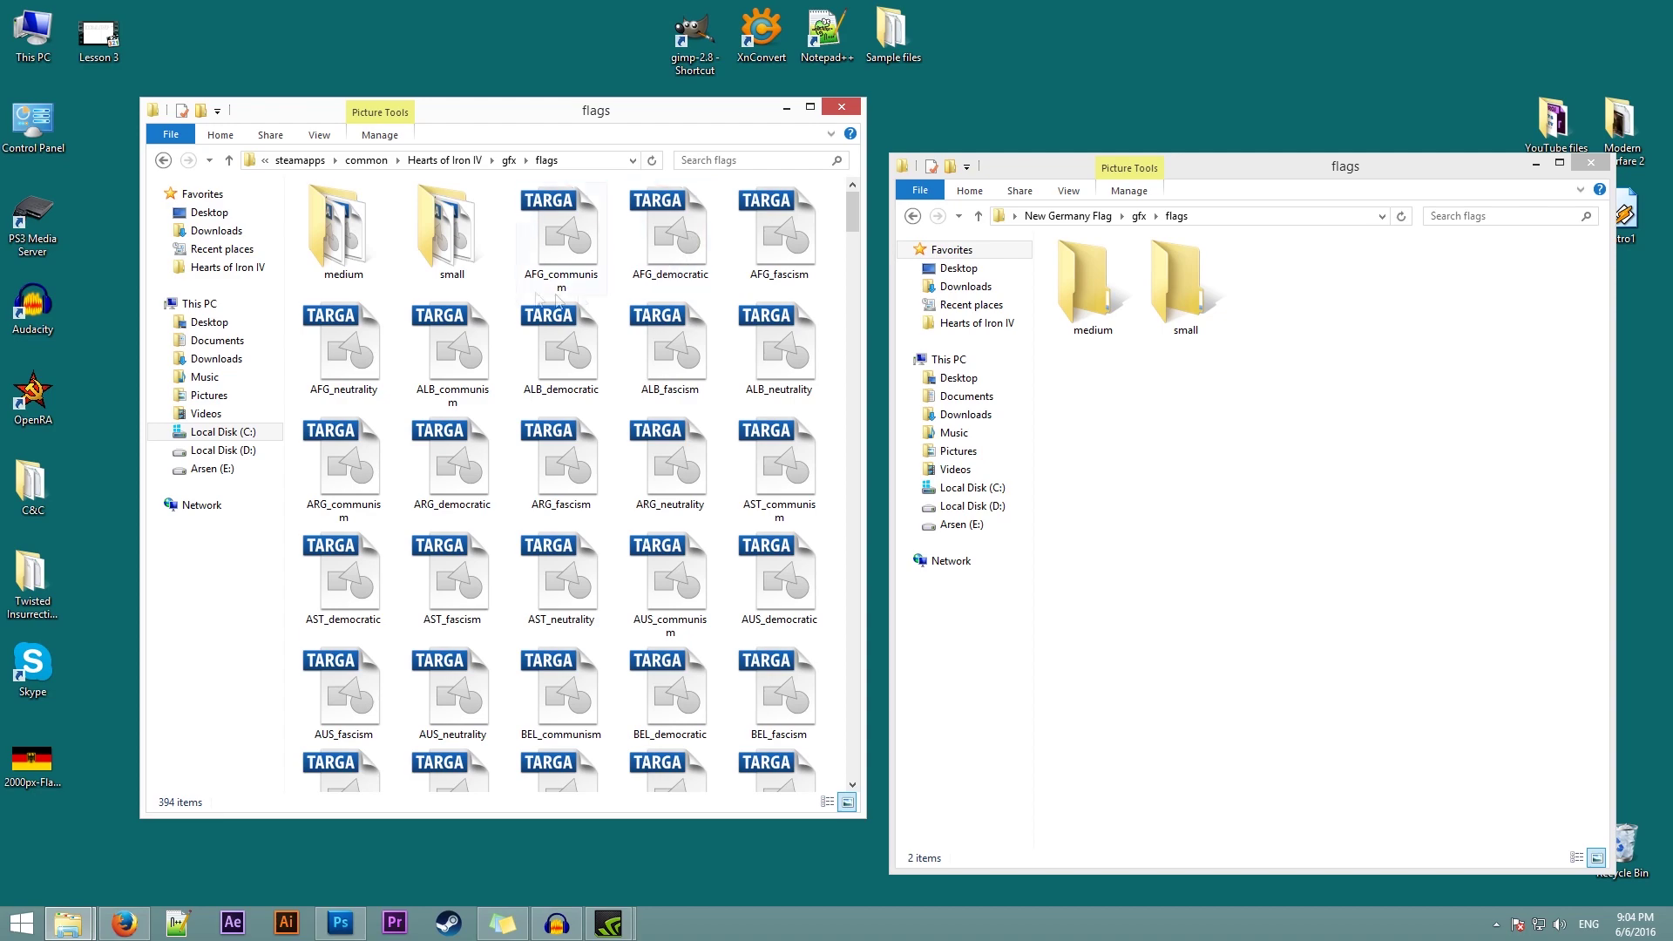
Copy GER_fascism from the game's flags folder into the mod's flags folder.
scroll(857, 235, down, 2)
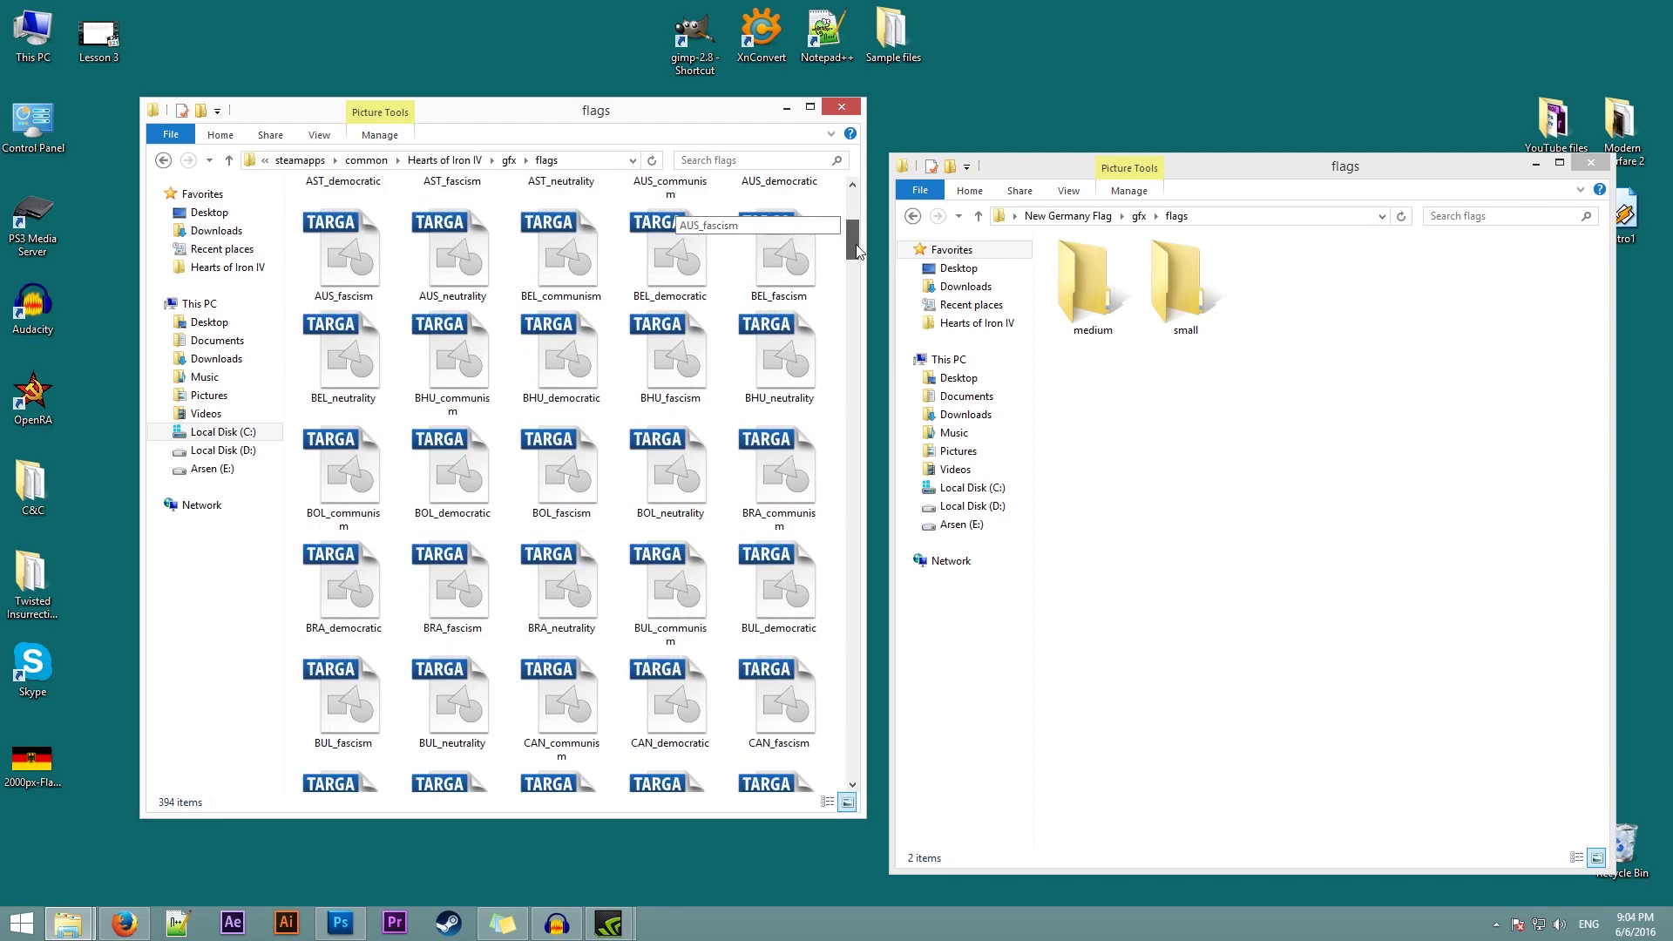
drag(857, 252, 835, 403)
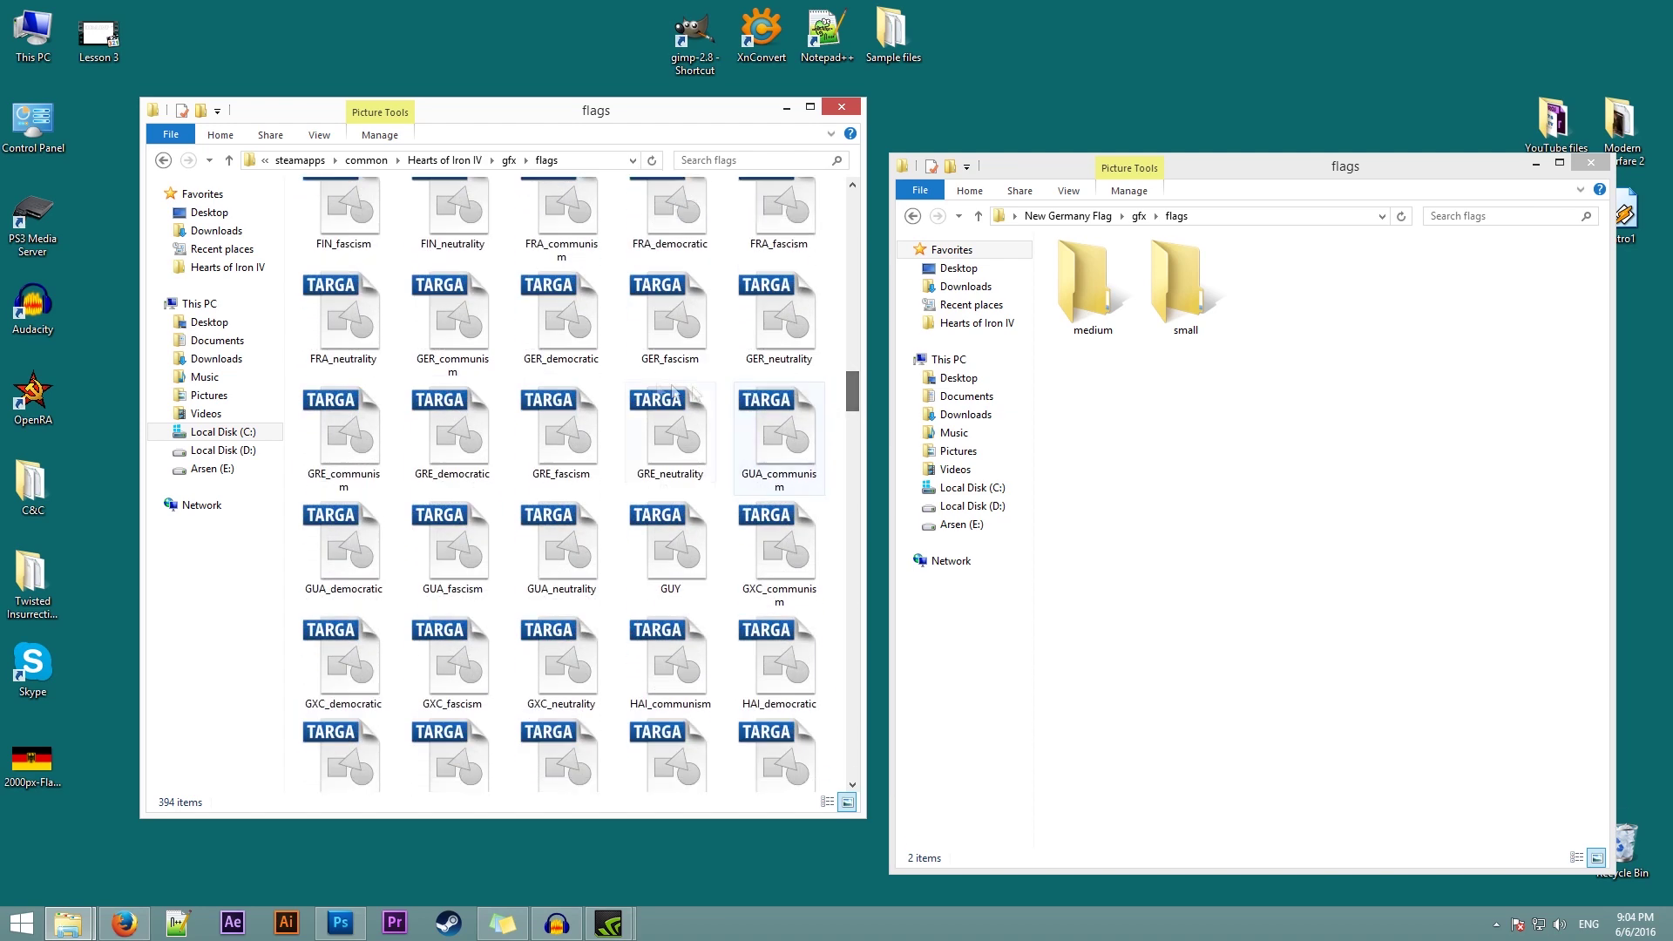
click(528, 358)
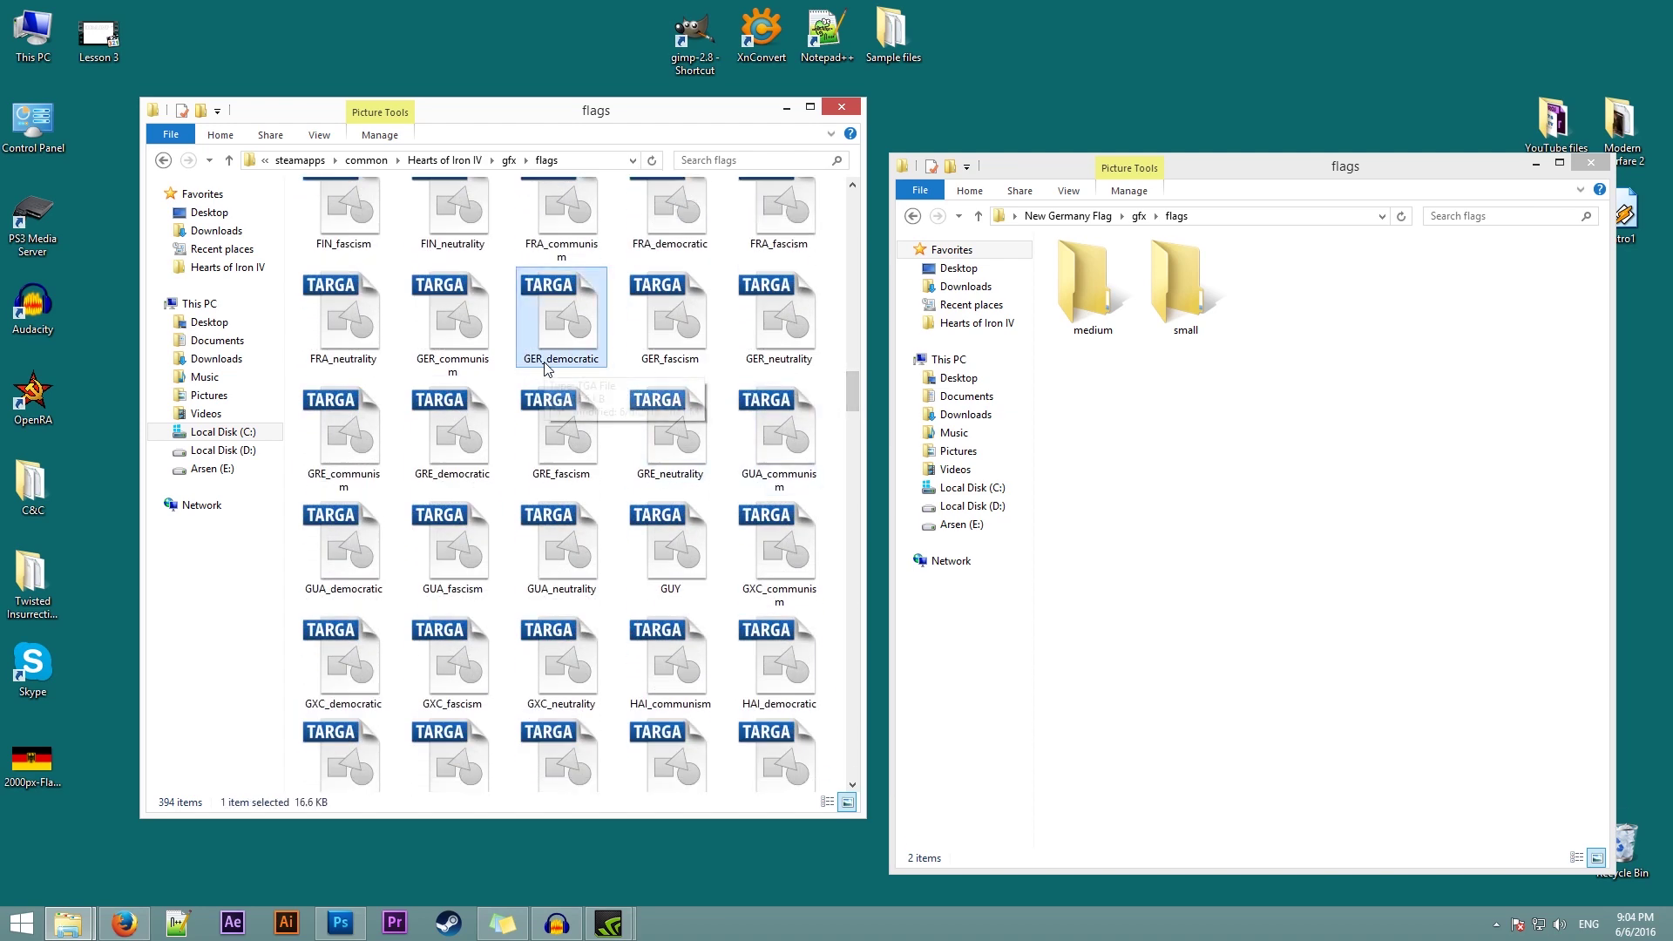
click(682, 359)
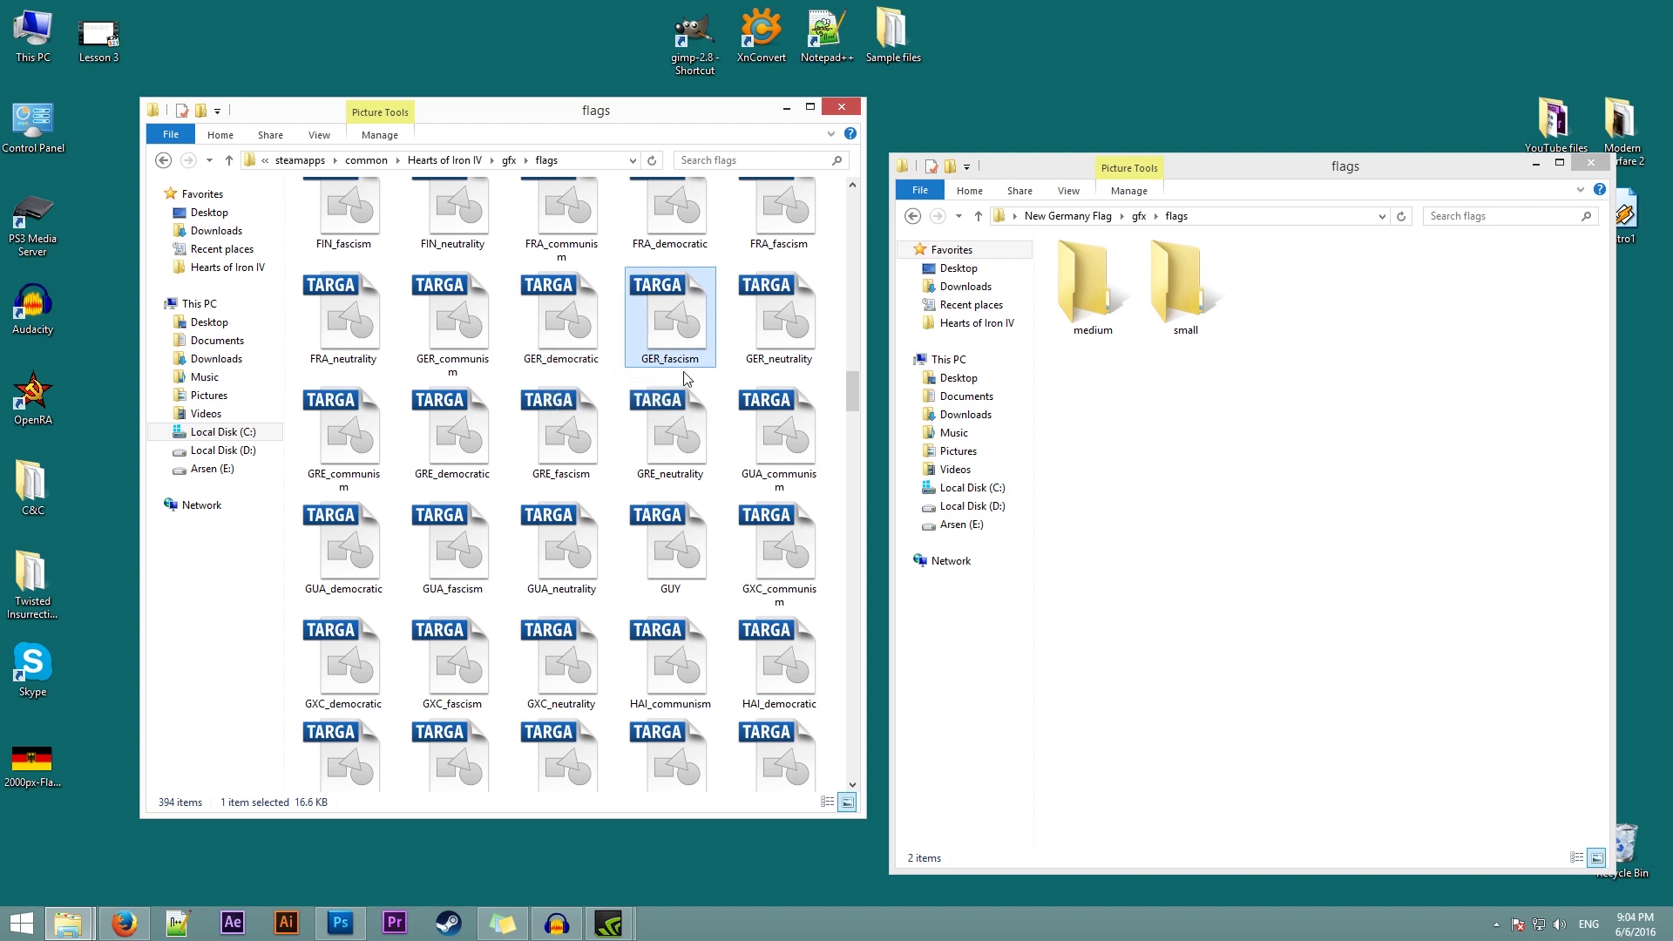
click(1290, 374)
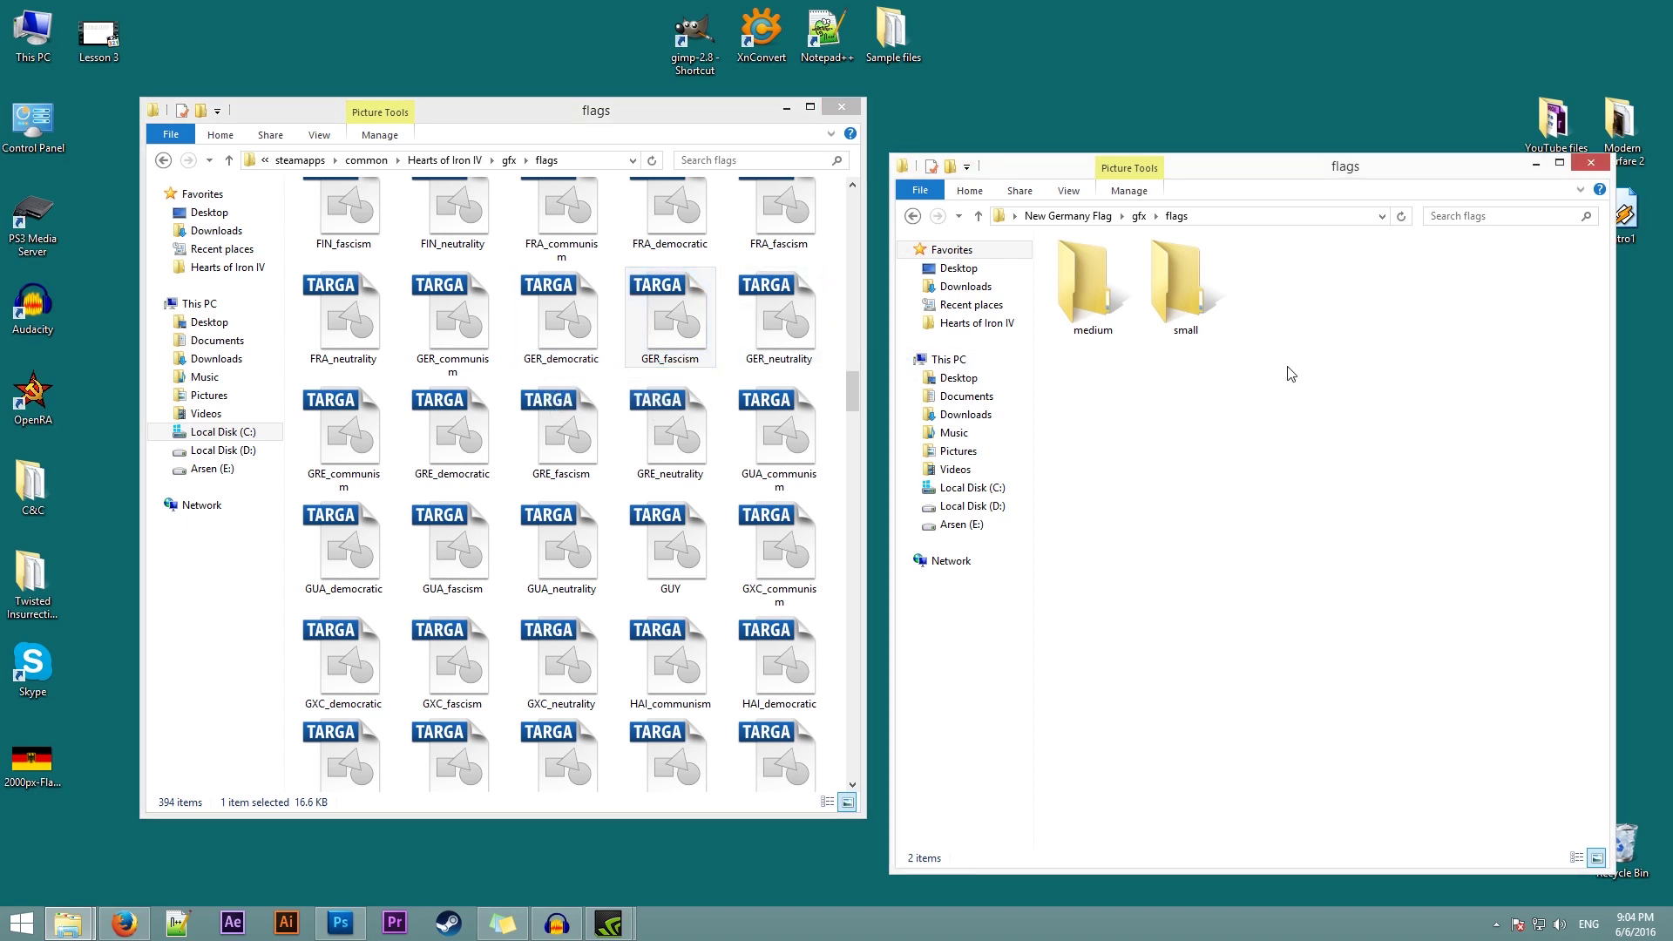
key(ctrl+v)
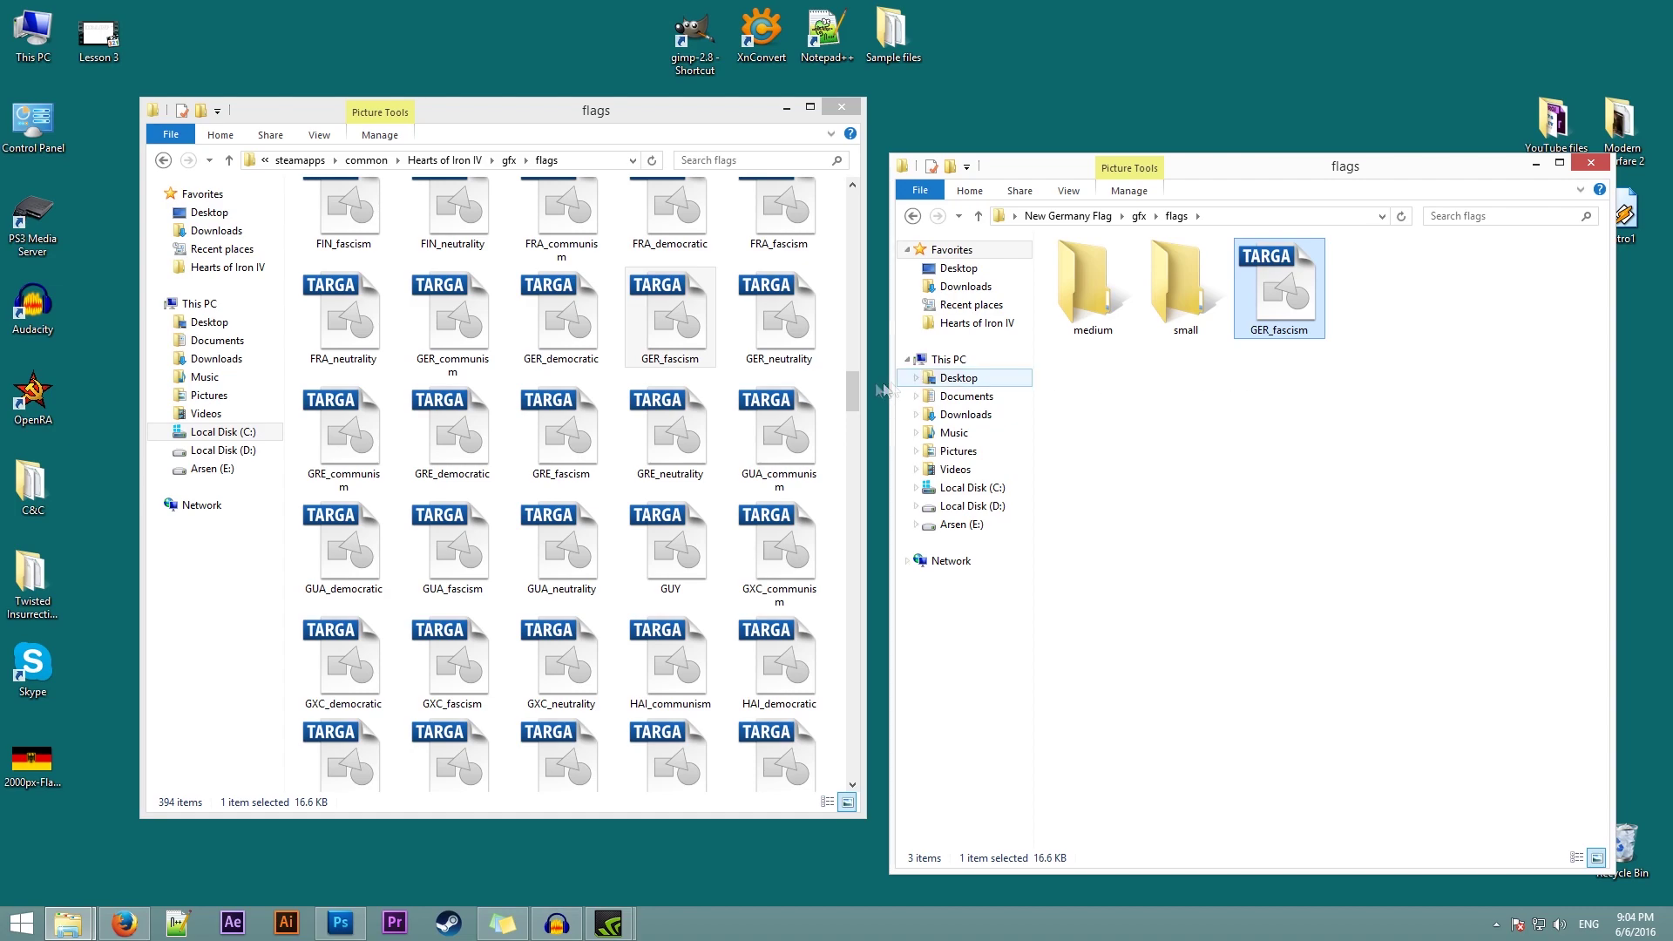
click(854, 360)
drag(854, 360, 854, 199)
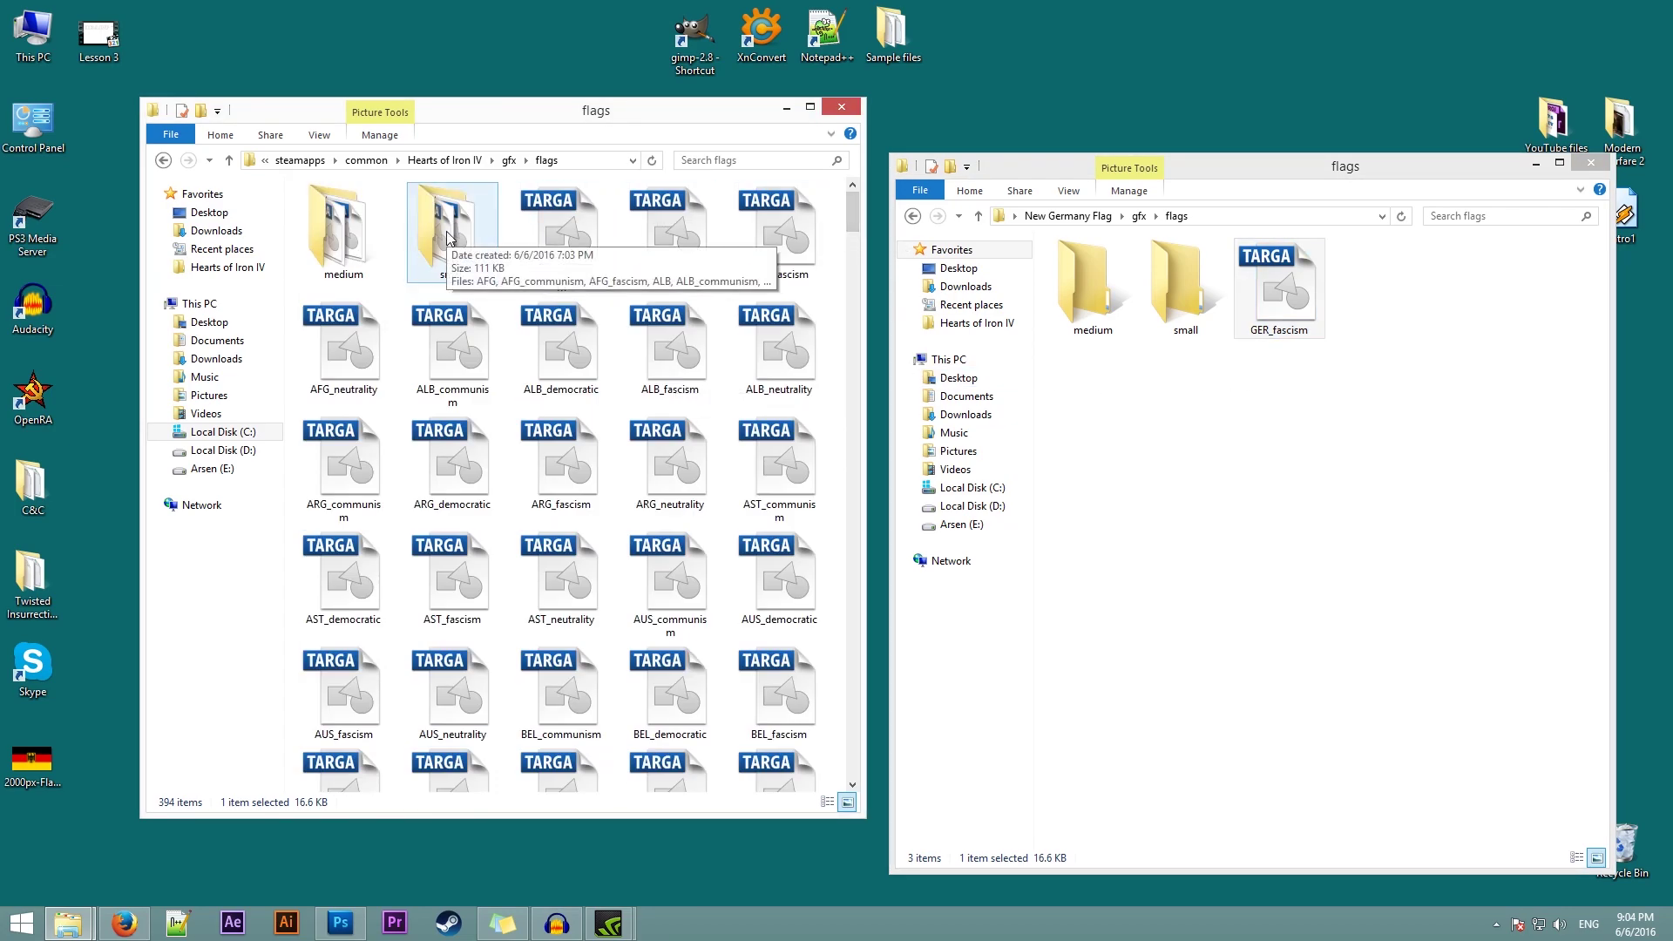
Copy the small GER_fascism flag, found by searching GER, into the mod's small folder.
double_click(476, 263)
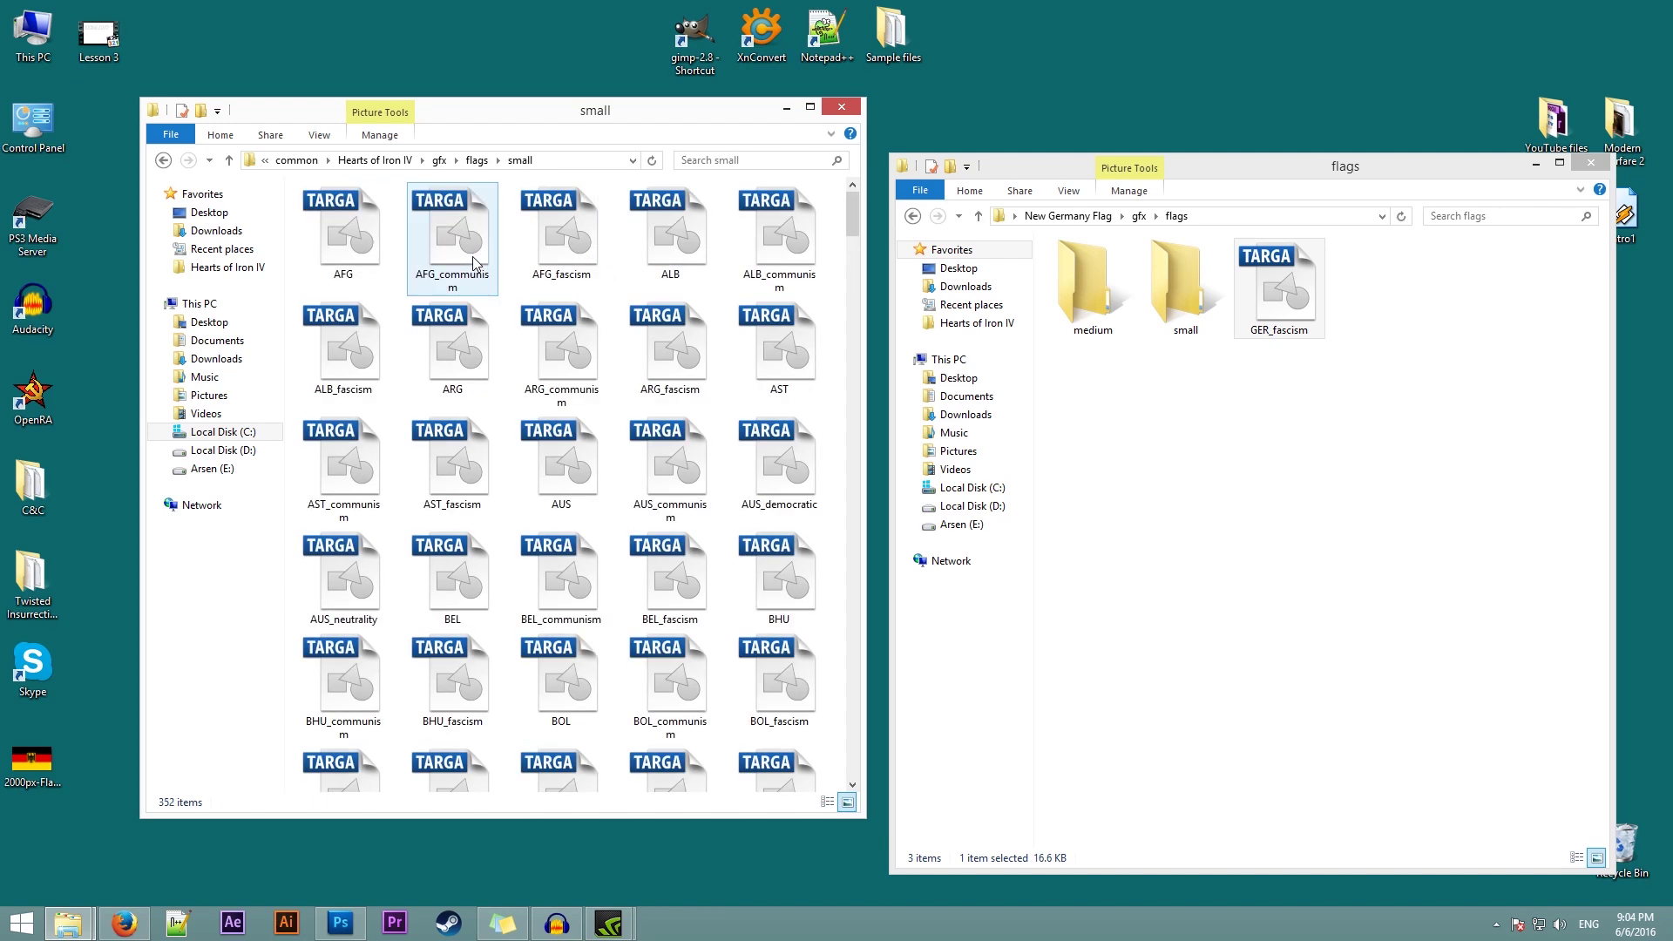
click(716, 162)
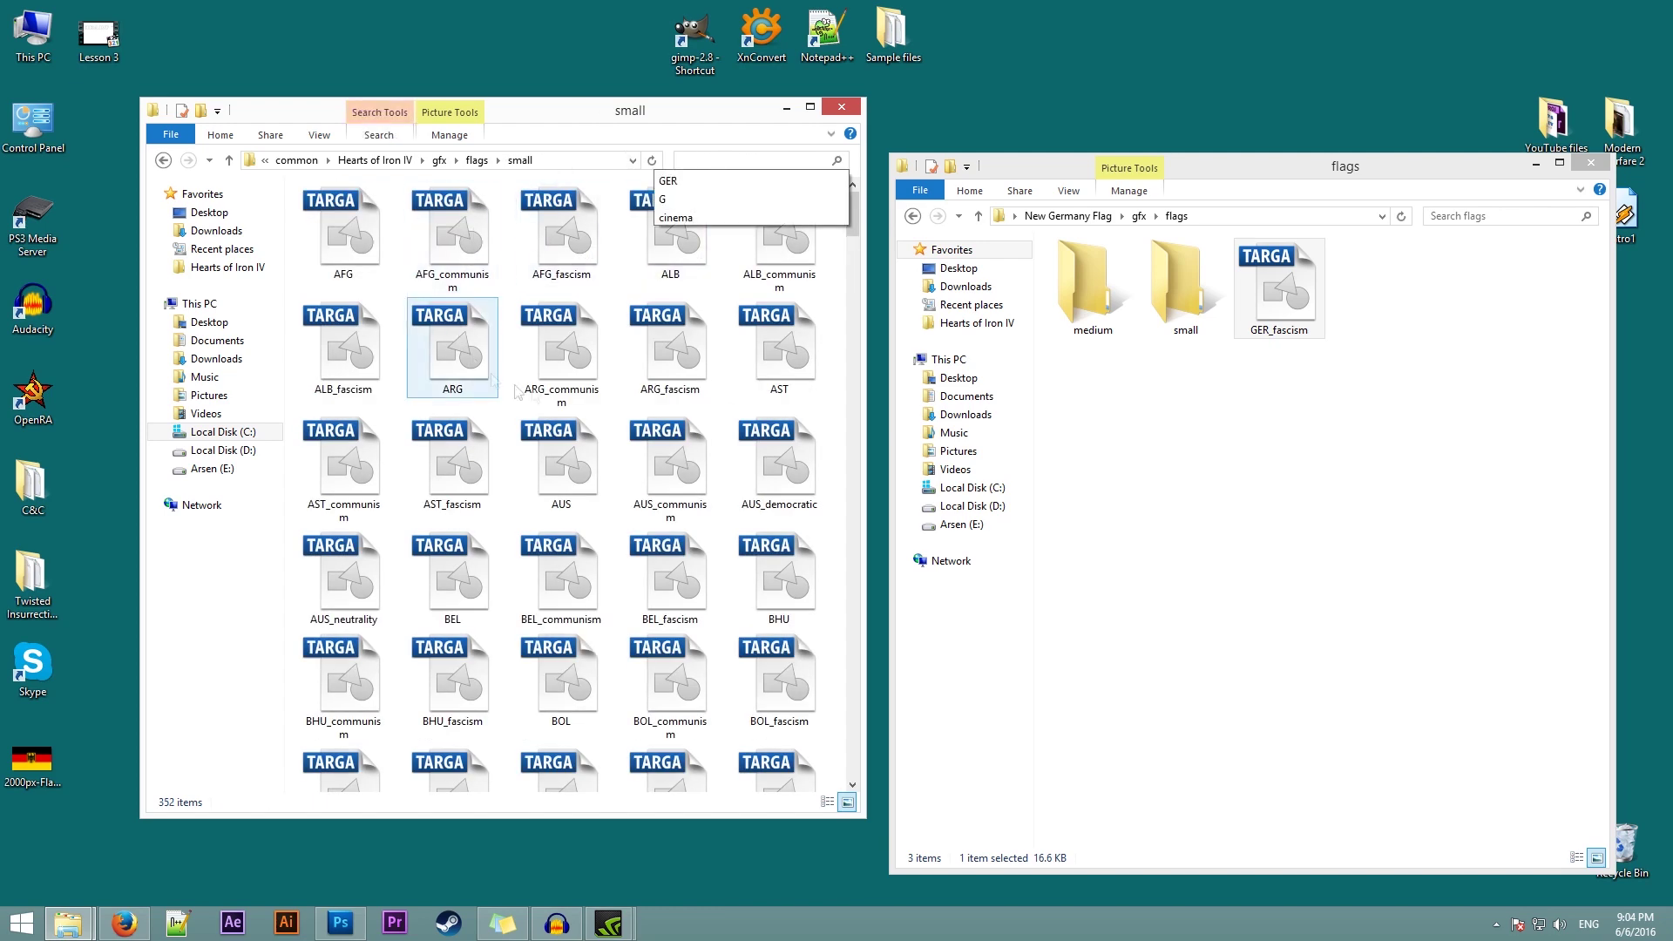
text(GER)
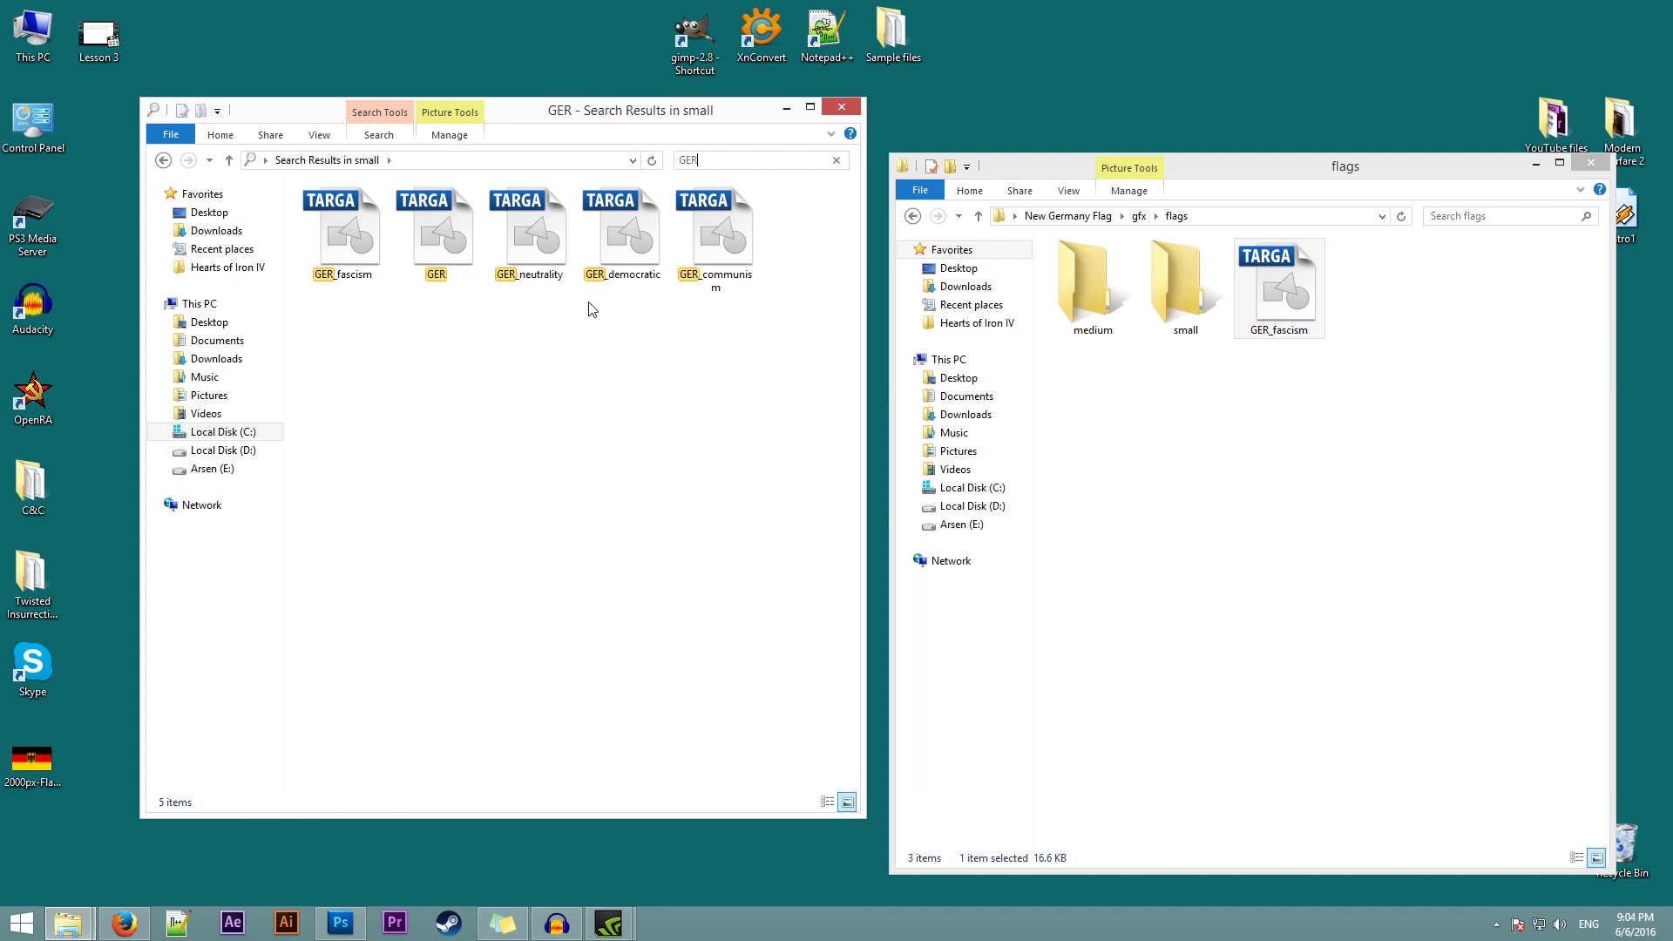
click(353, 235)
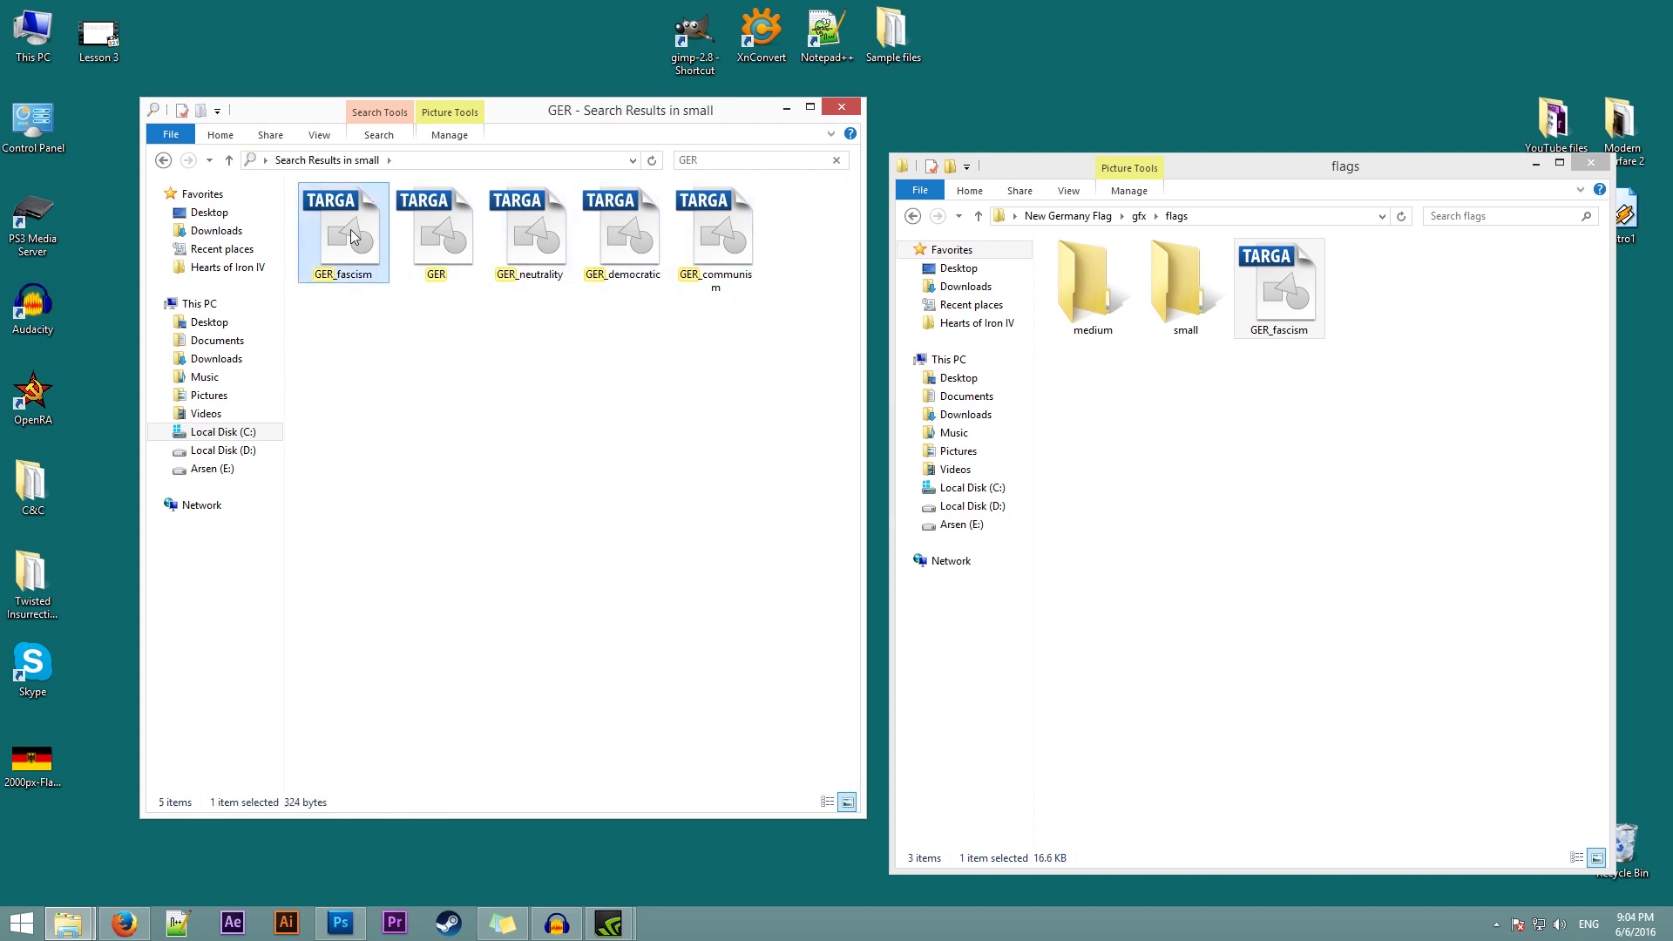
double_click(1183, 271)
key(ctrl+v)
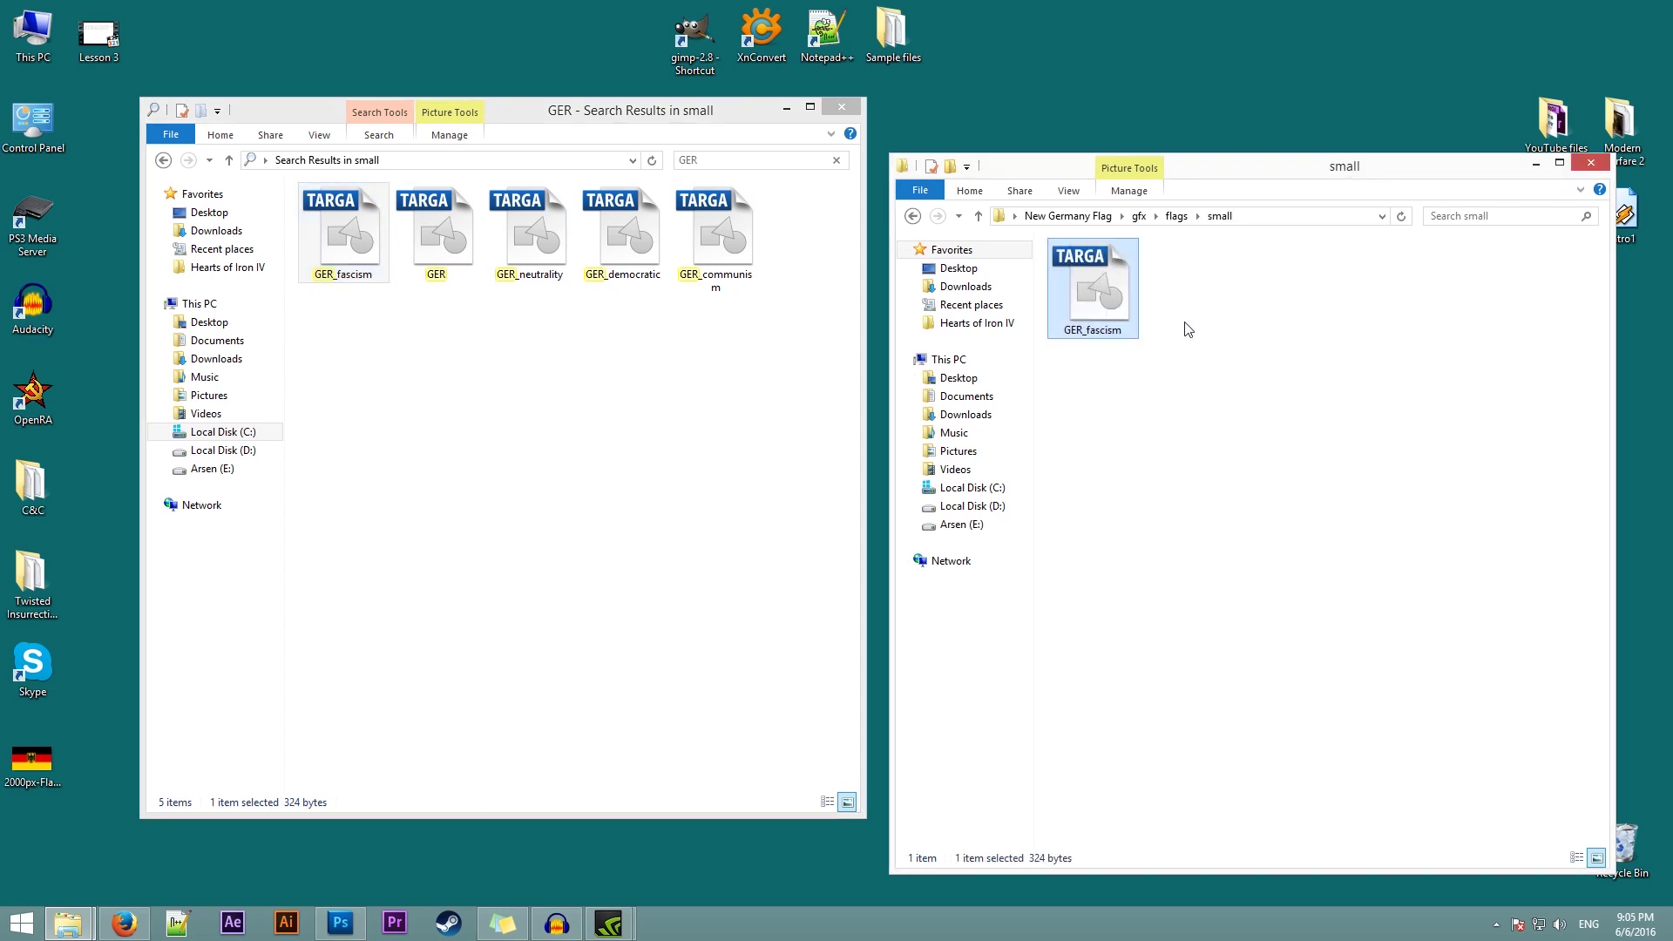
click(1176, 215)
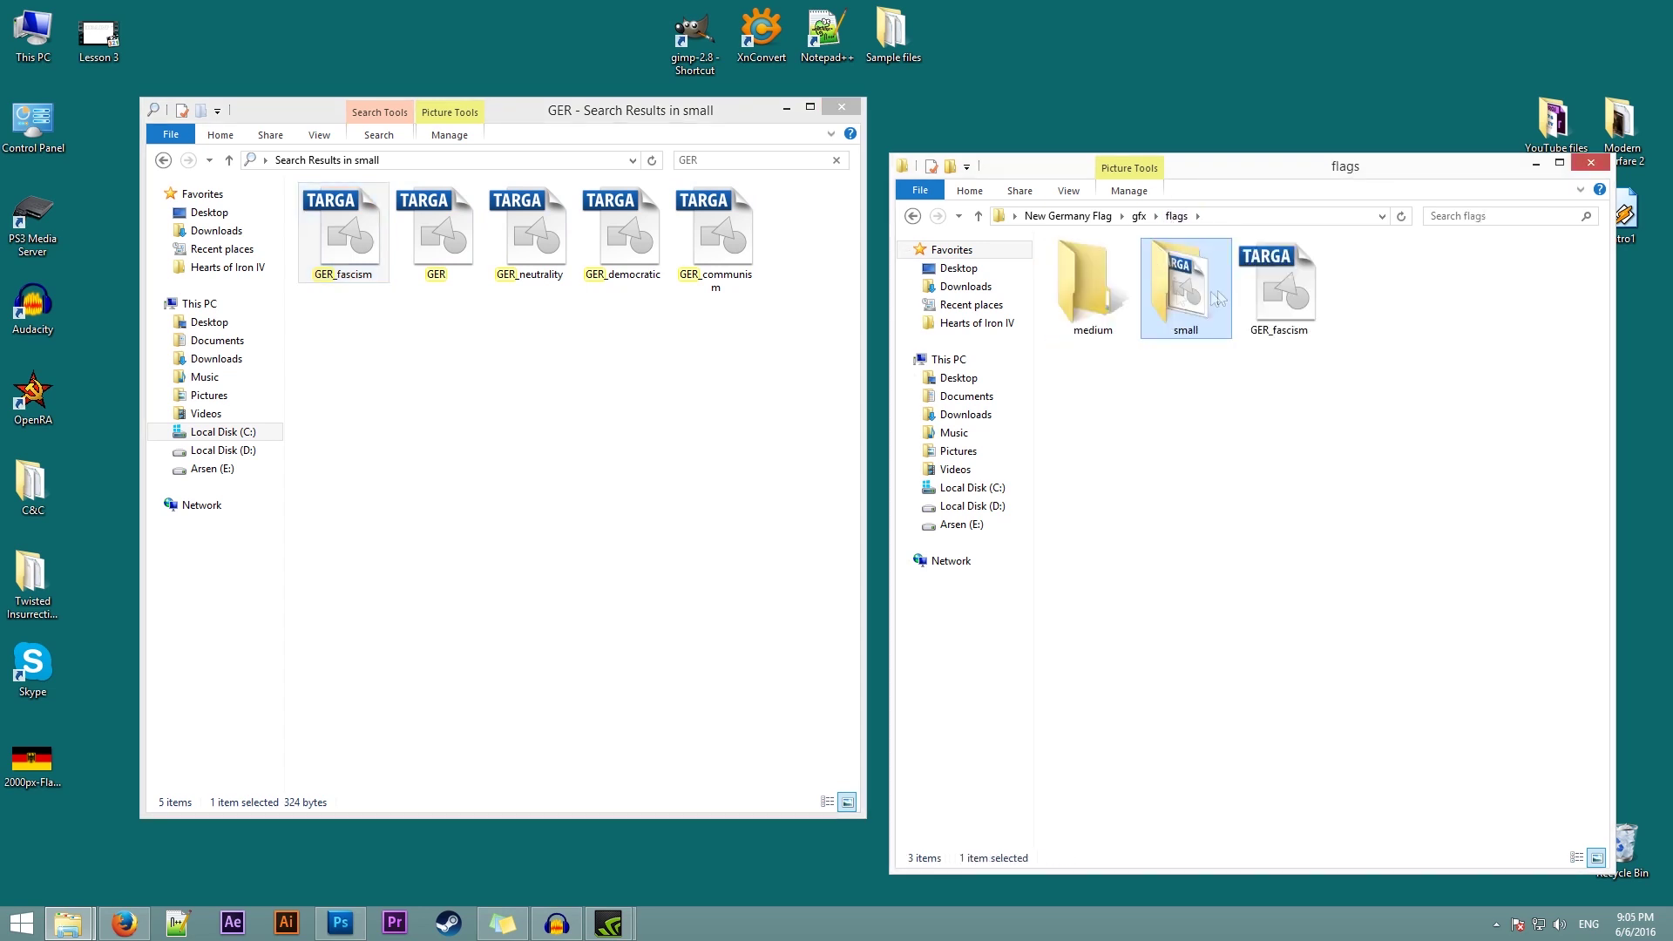
Copy the medium GER_fascism flag, found by searching GER, into the mod's medium folder.
click(836, 159)
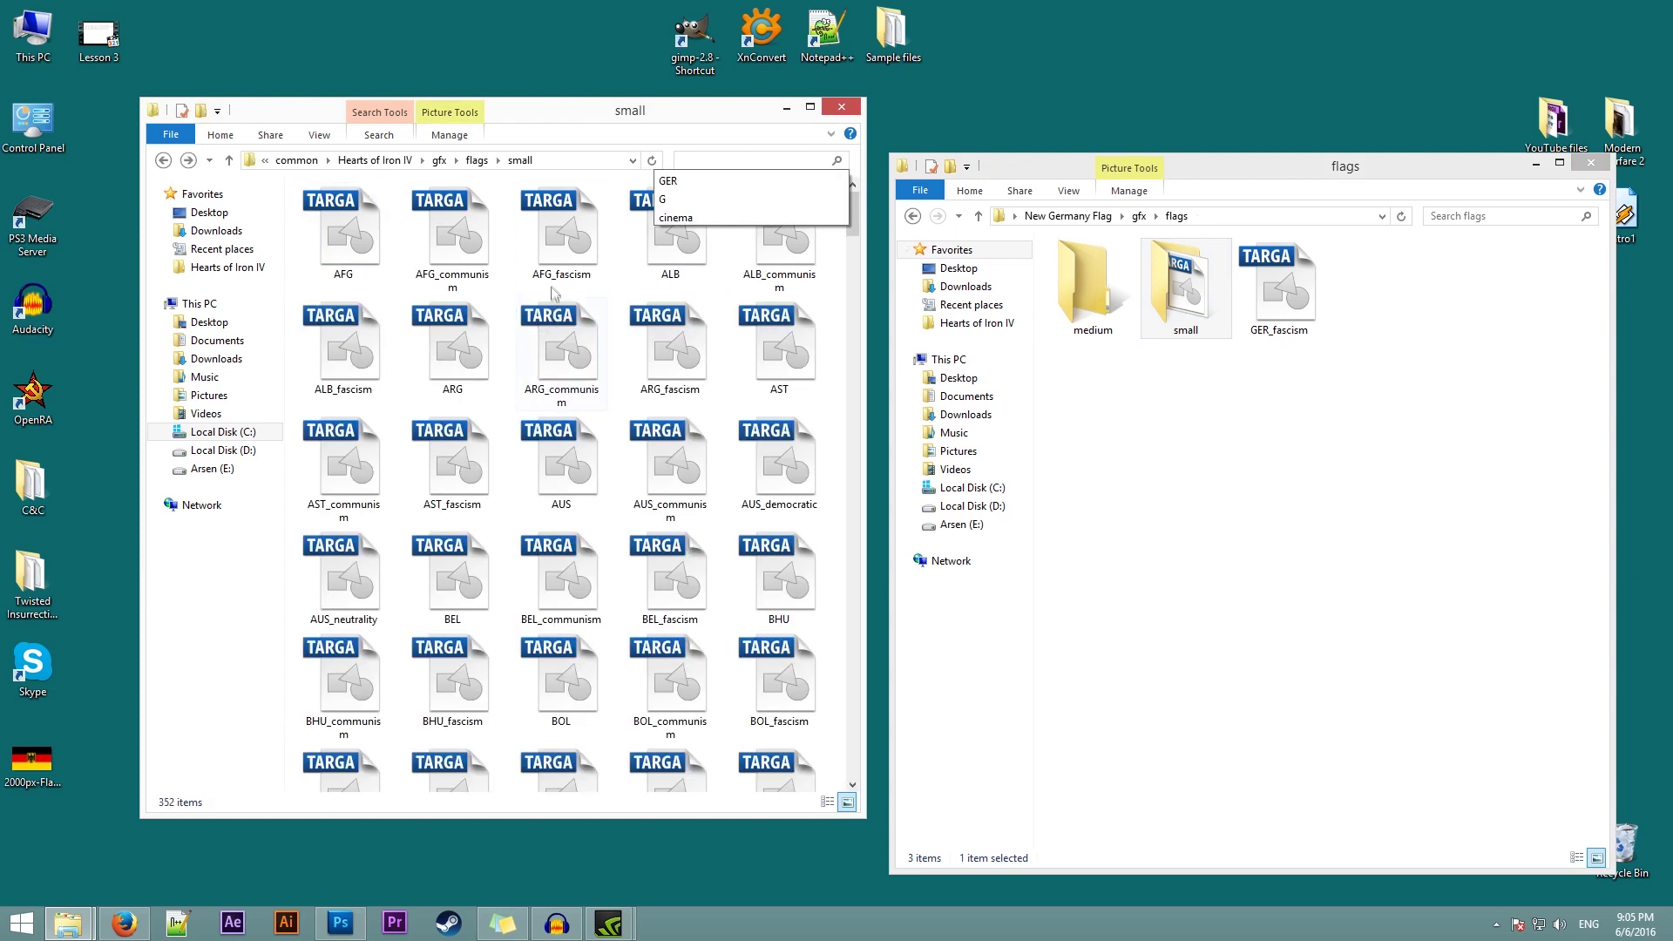
click(476, 161)
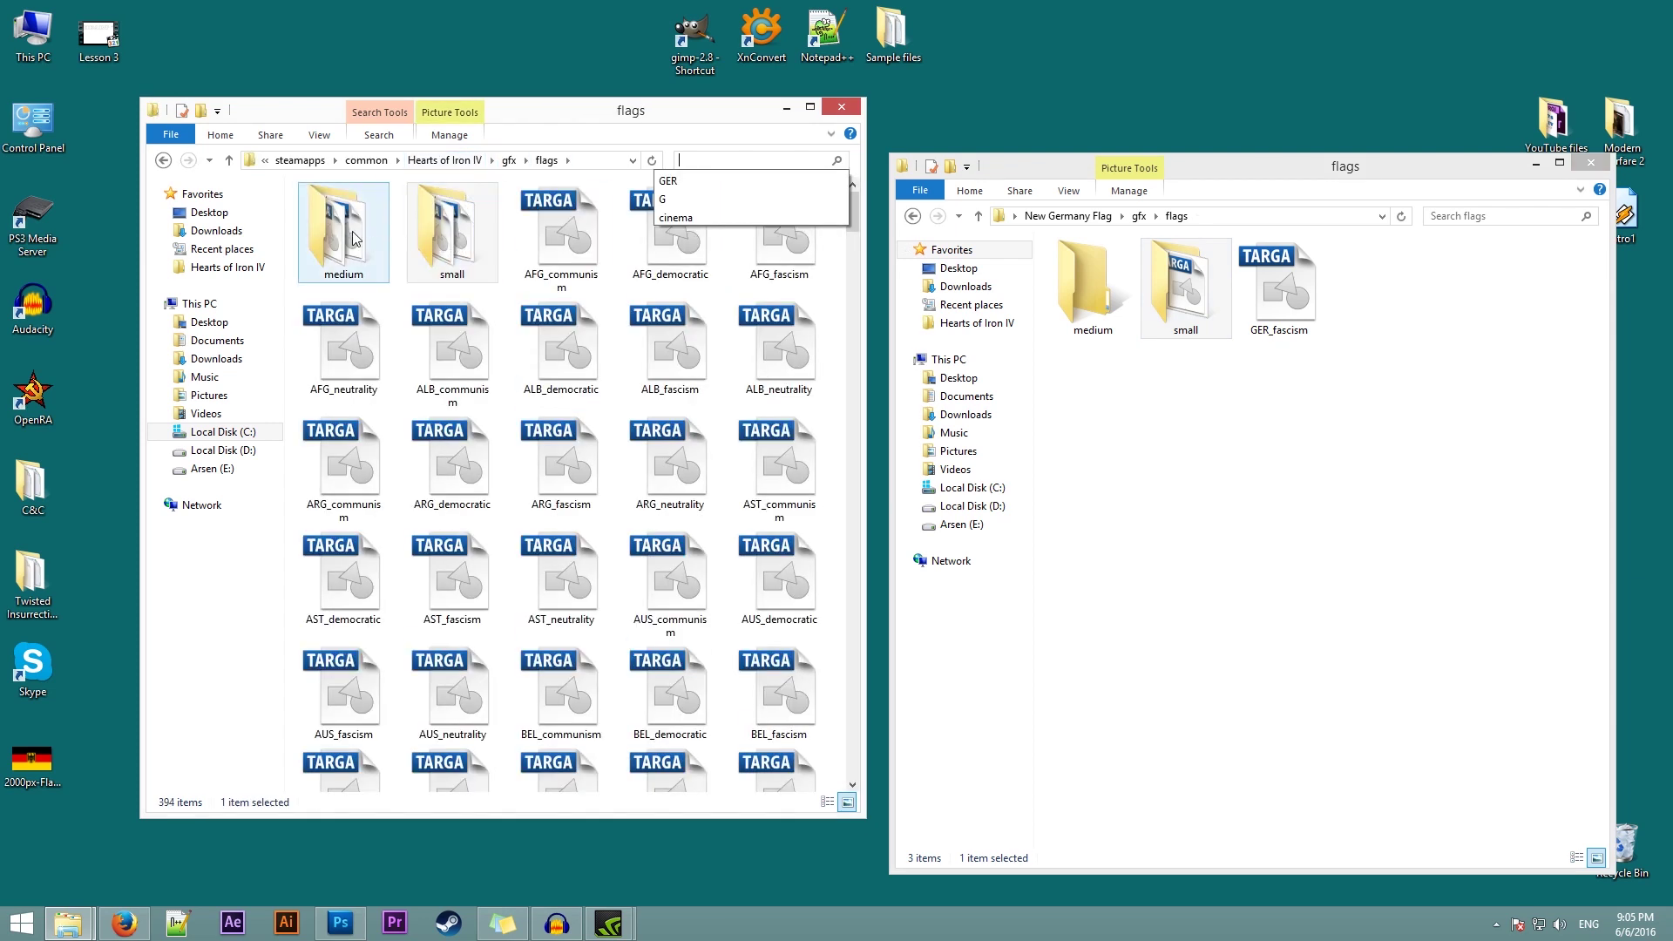
click(353, 237)
double_click(353, 237)
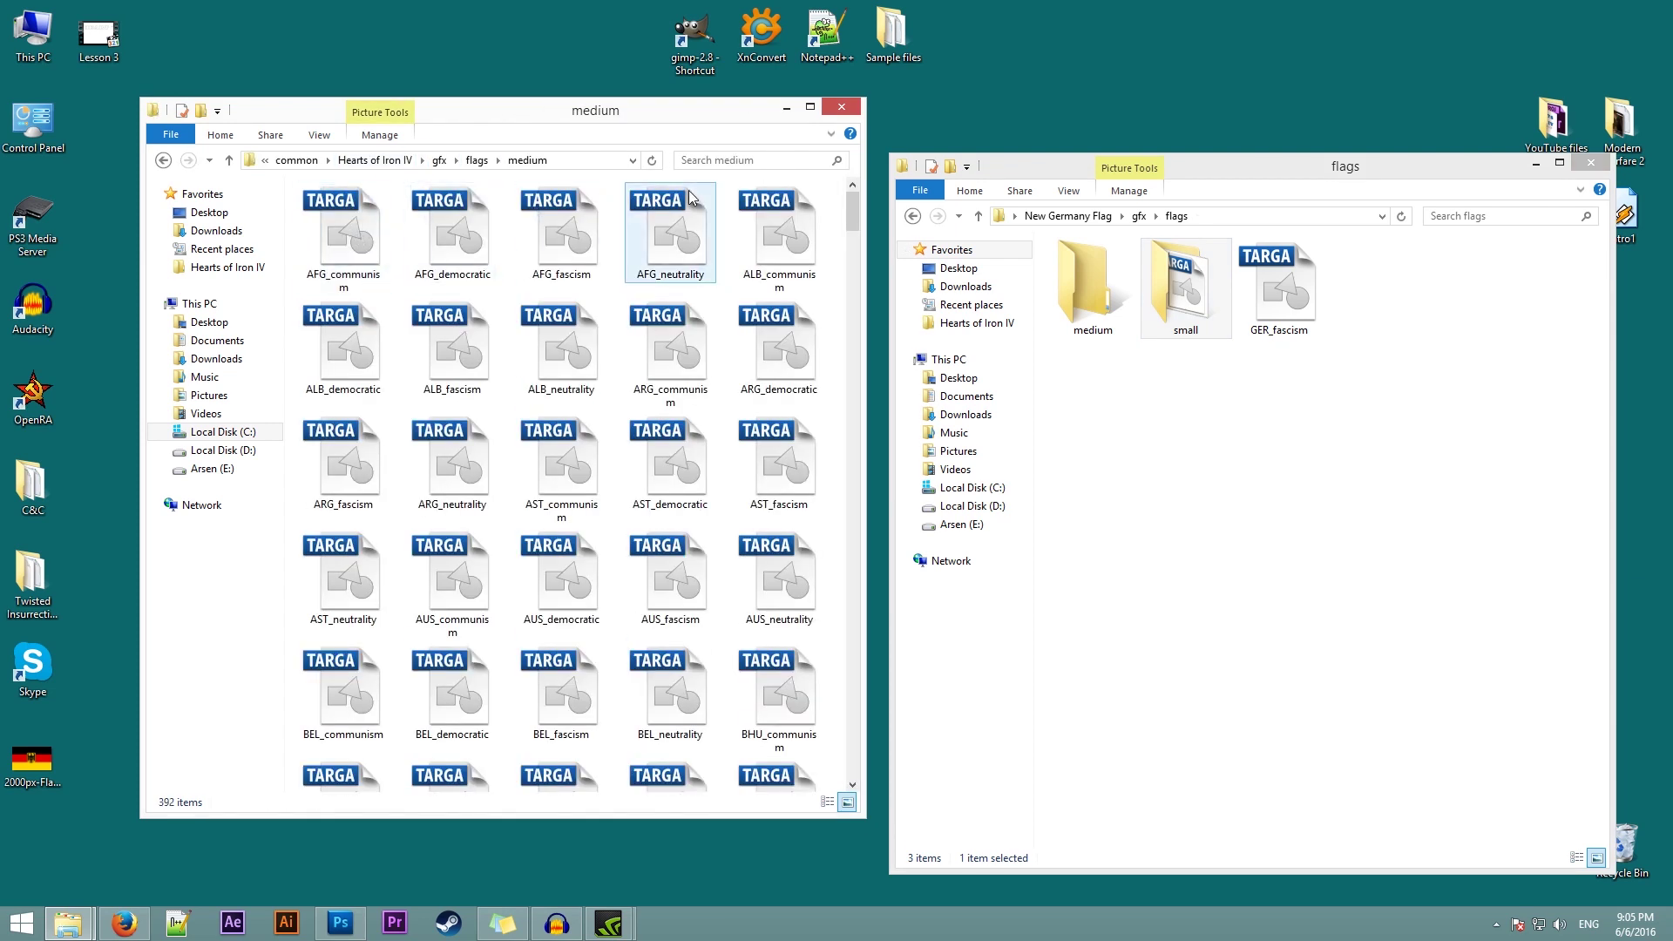
click(726, 161)
text(GER)
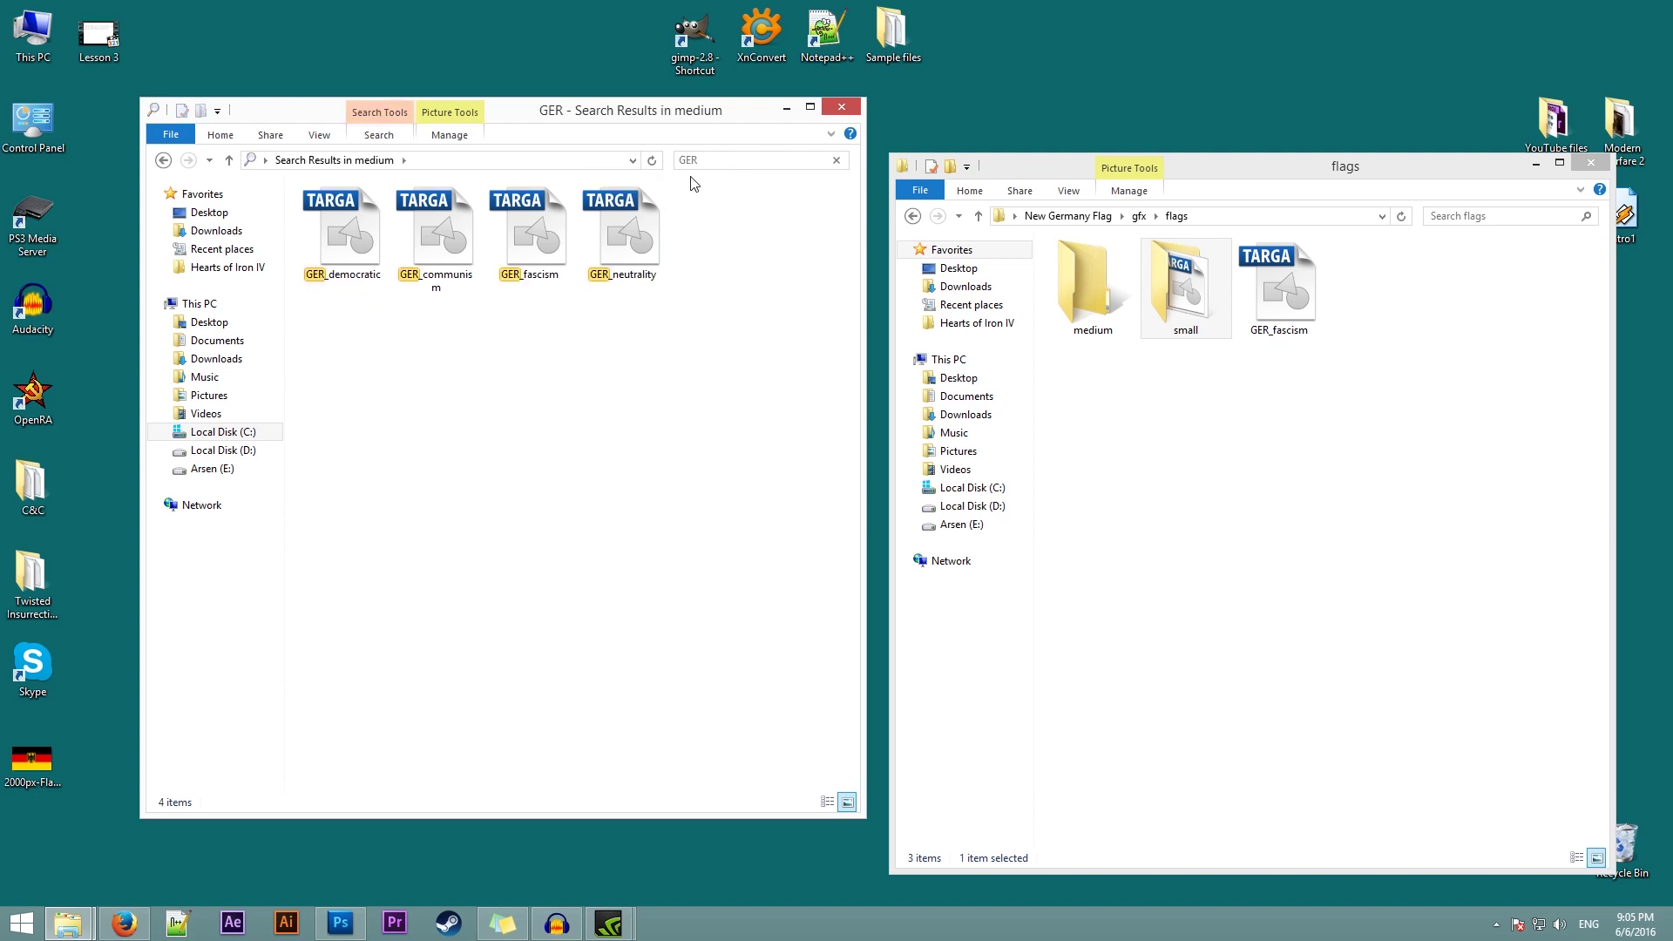
click(567, 232)
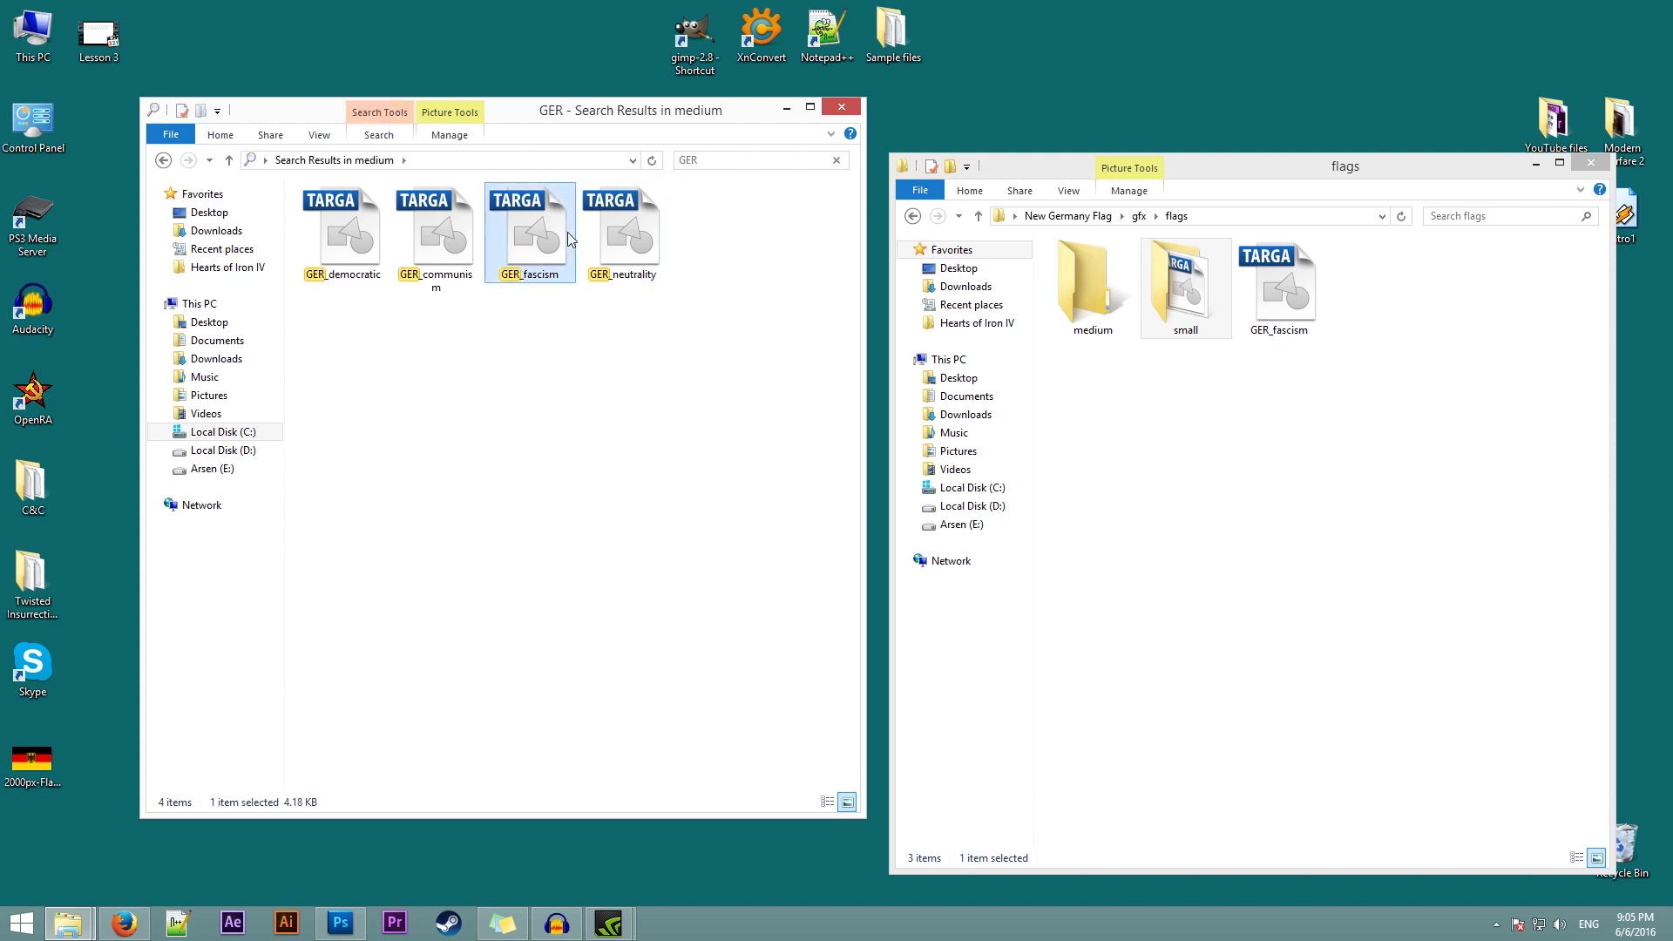
double_click(1069, 279)
key(ctrl+v)
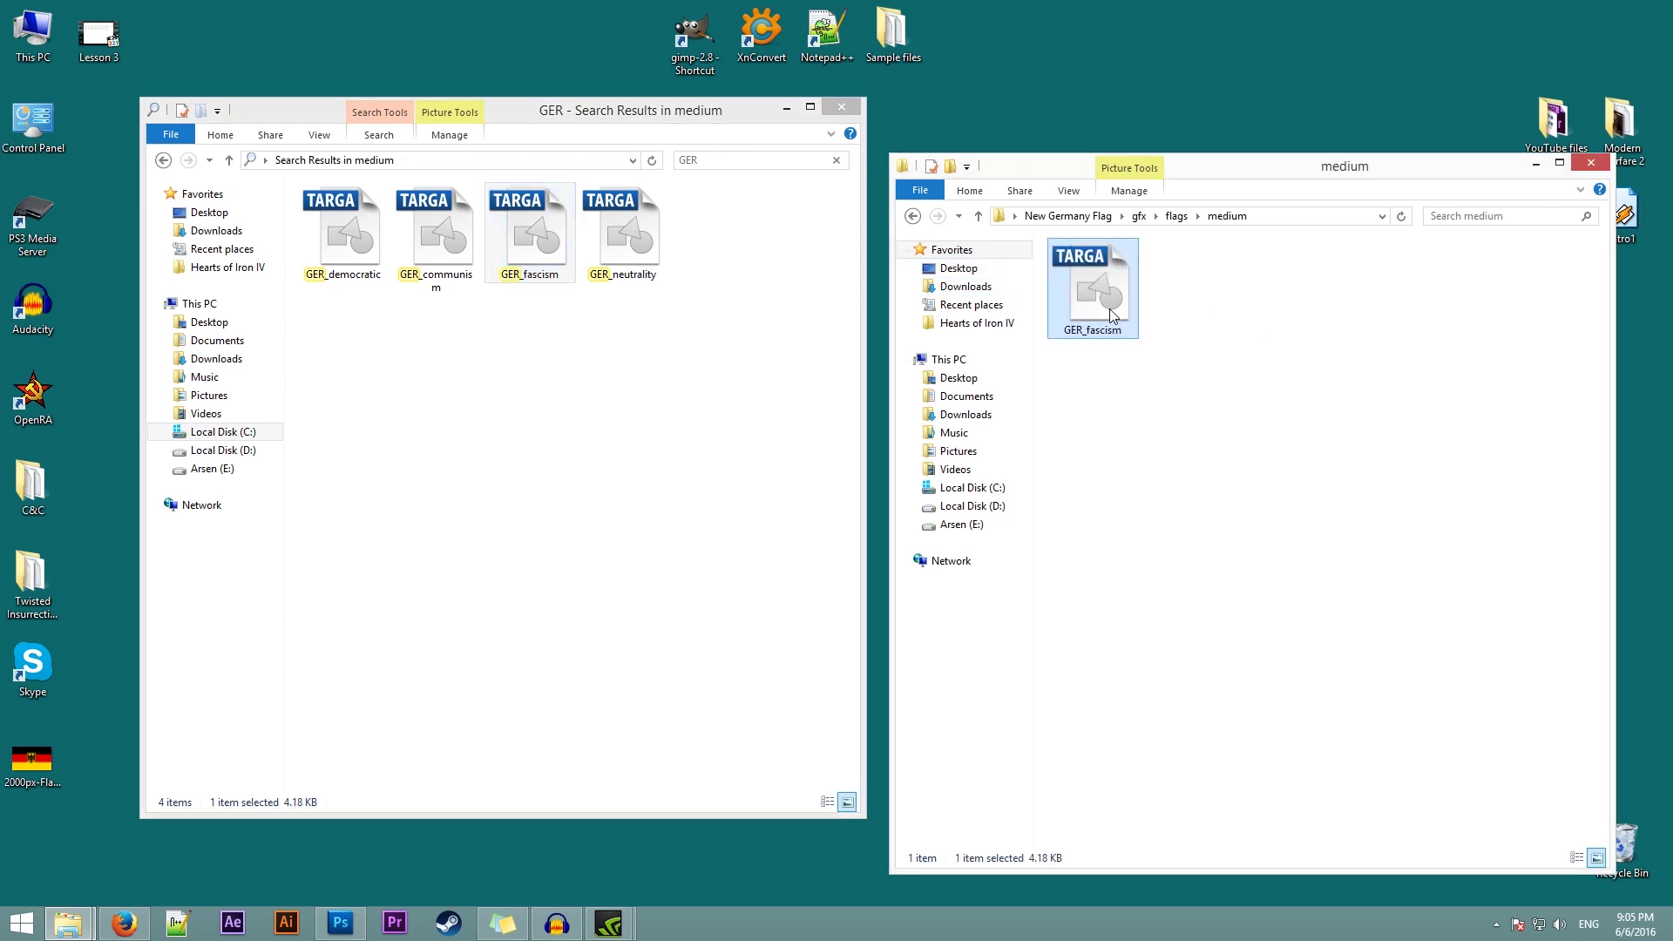
click(1176, 216)
Close the game's search results window and centre the mod flags window.
click(665, 397)
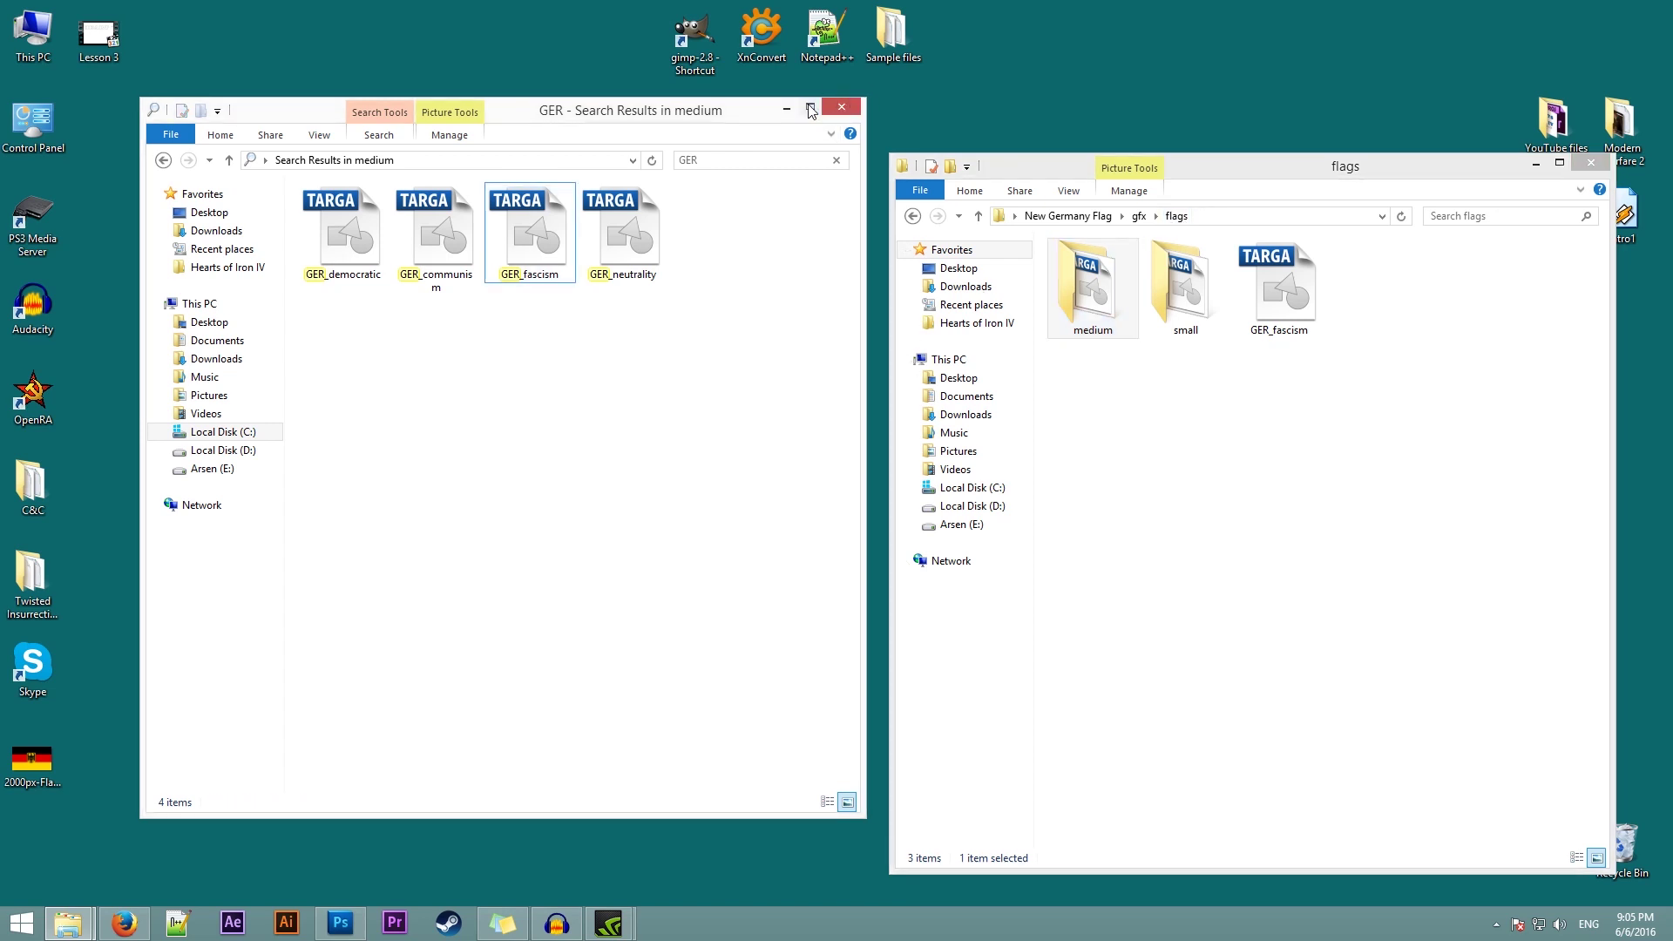
drag(723, 112, 672, 115)
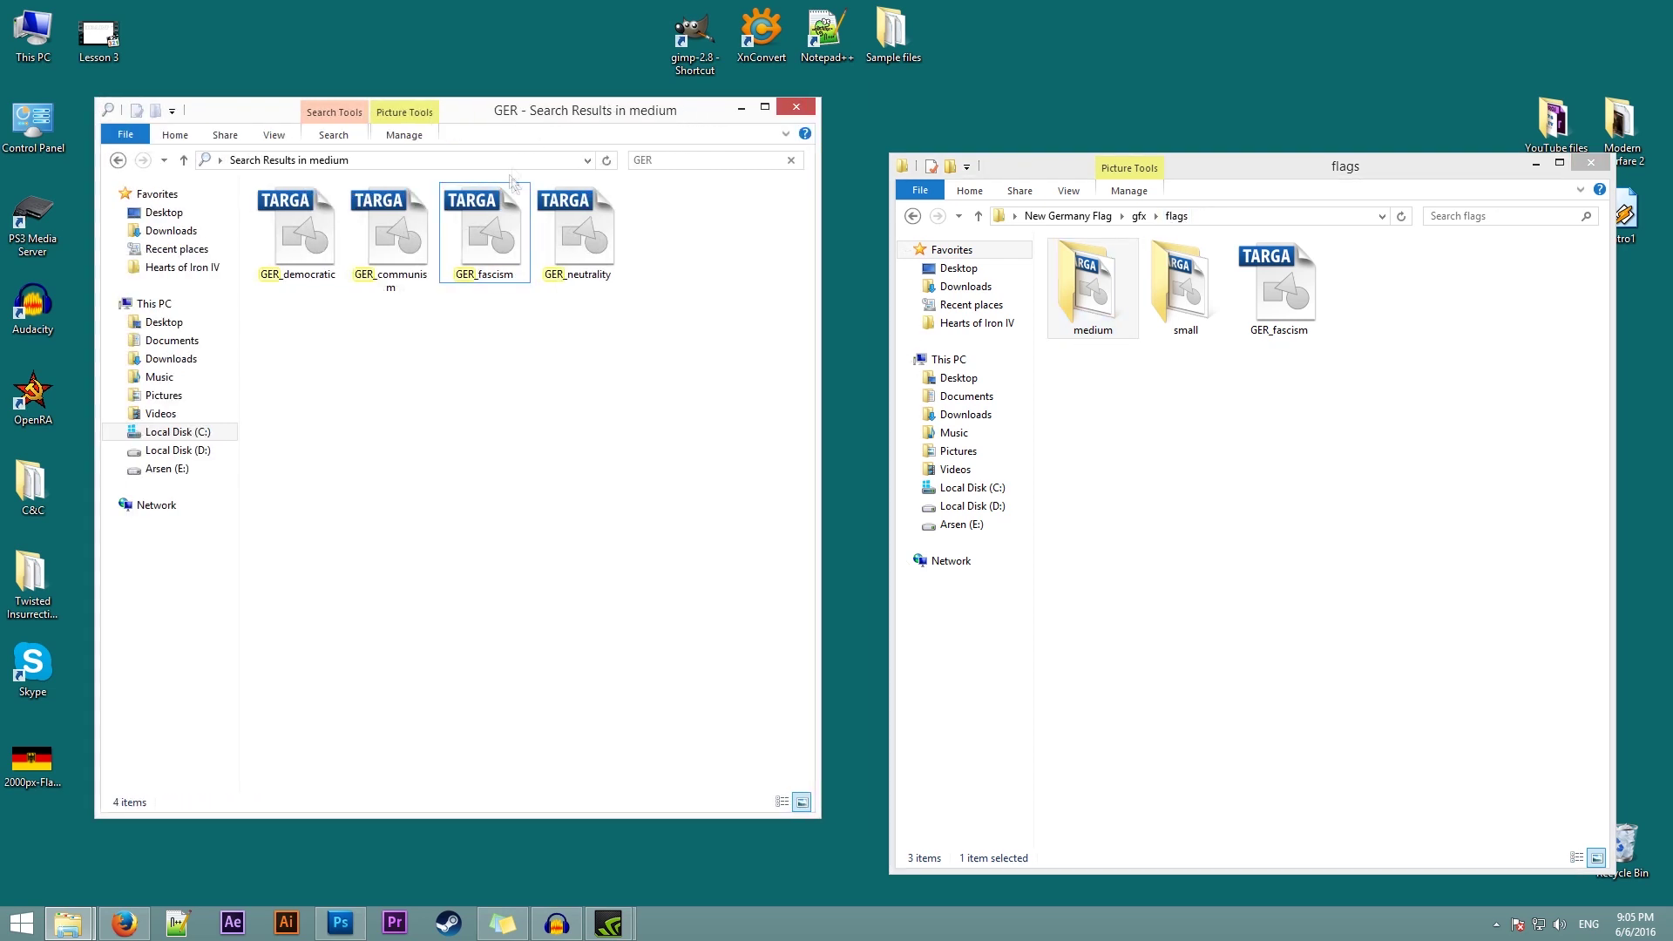
click(796, 107)
drag(1270, 158, 867, 169)
Minimize the mod flags folder and launch GIMP from its desktop shortcut.
click(858, 253)
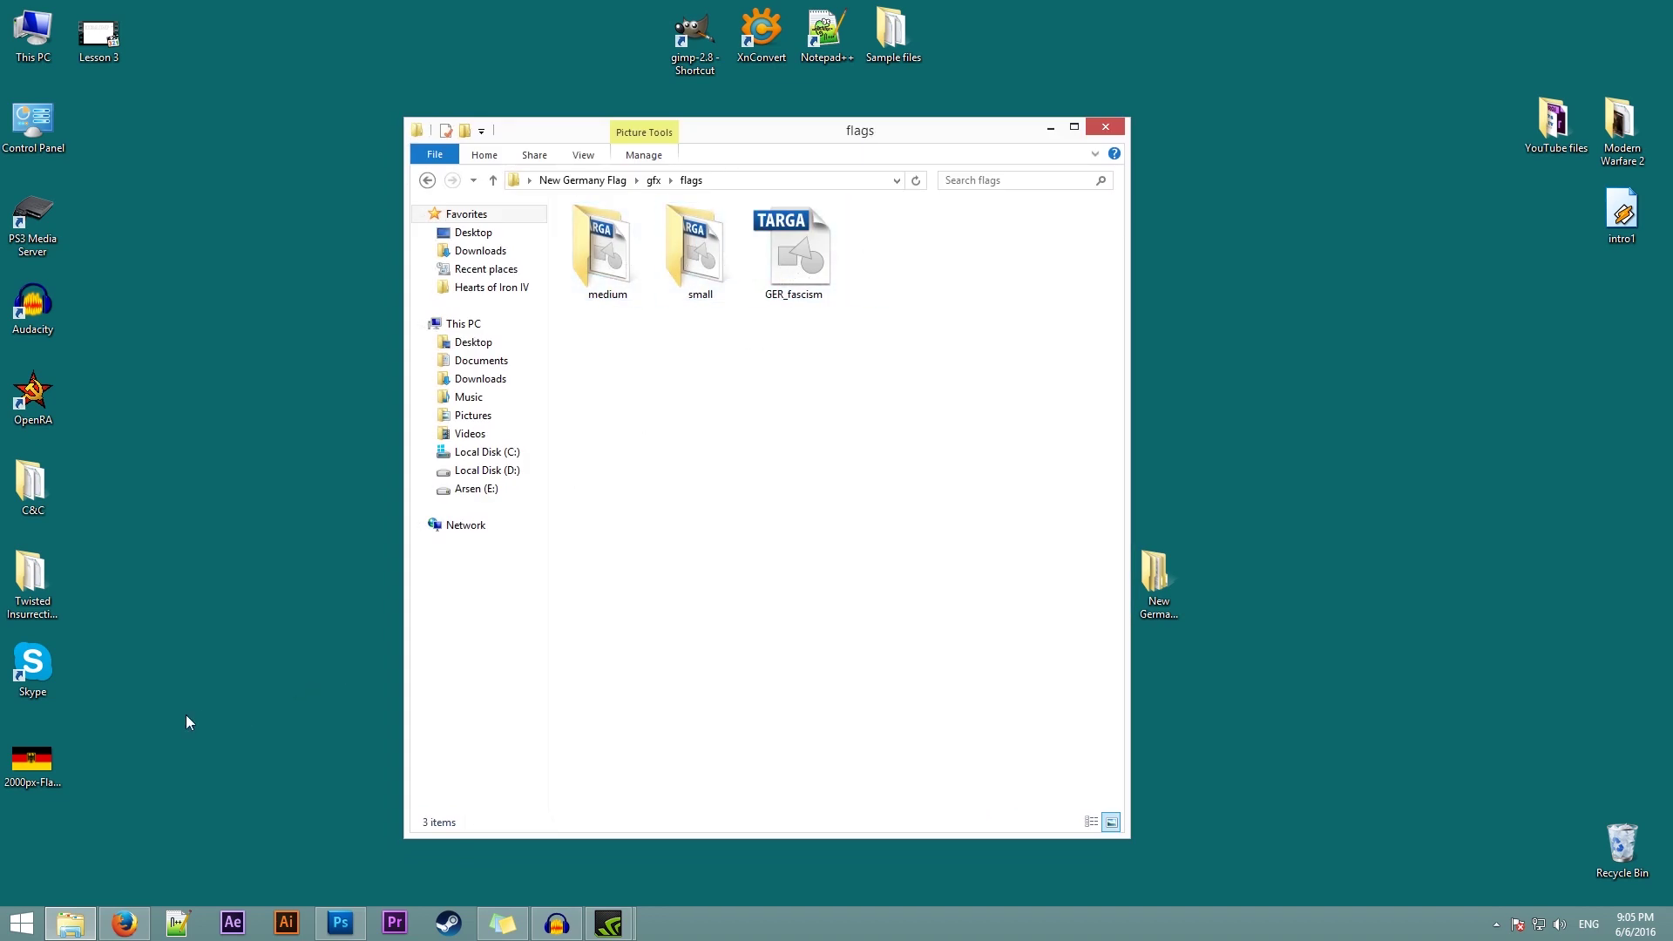
click(1050, 128)
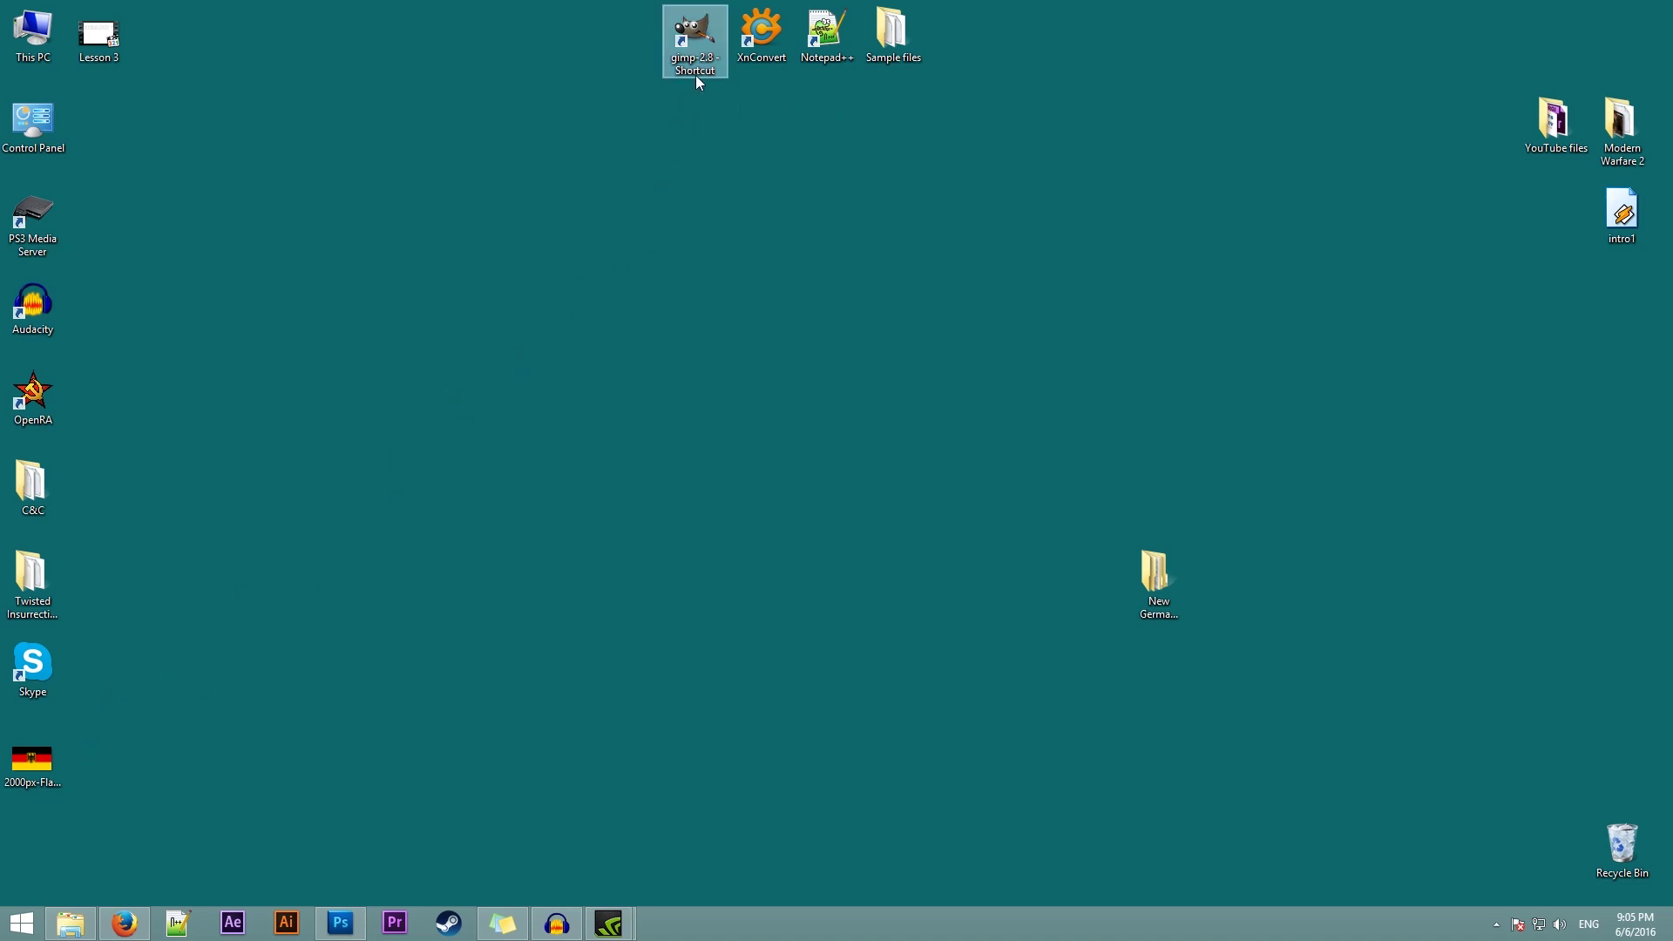
click(687, 49)
double_click(689, 43)
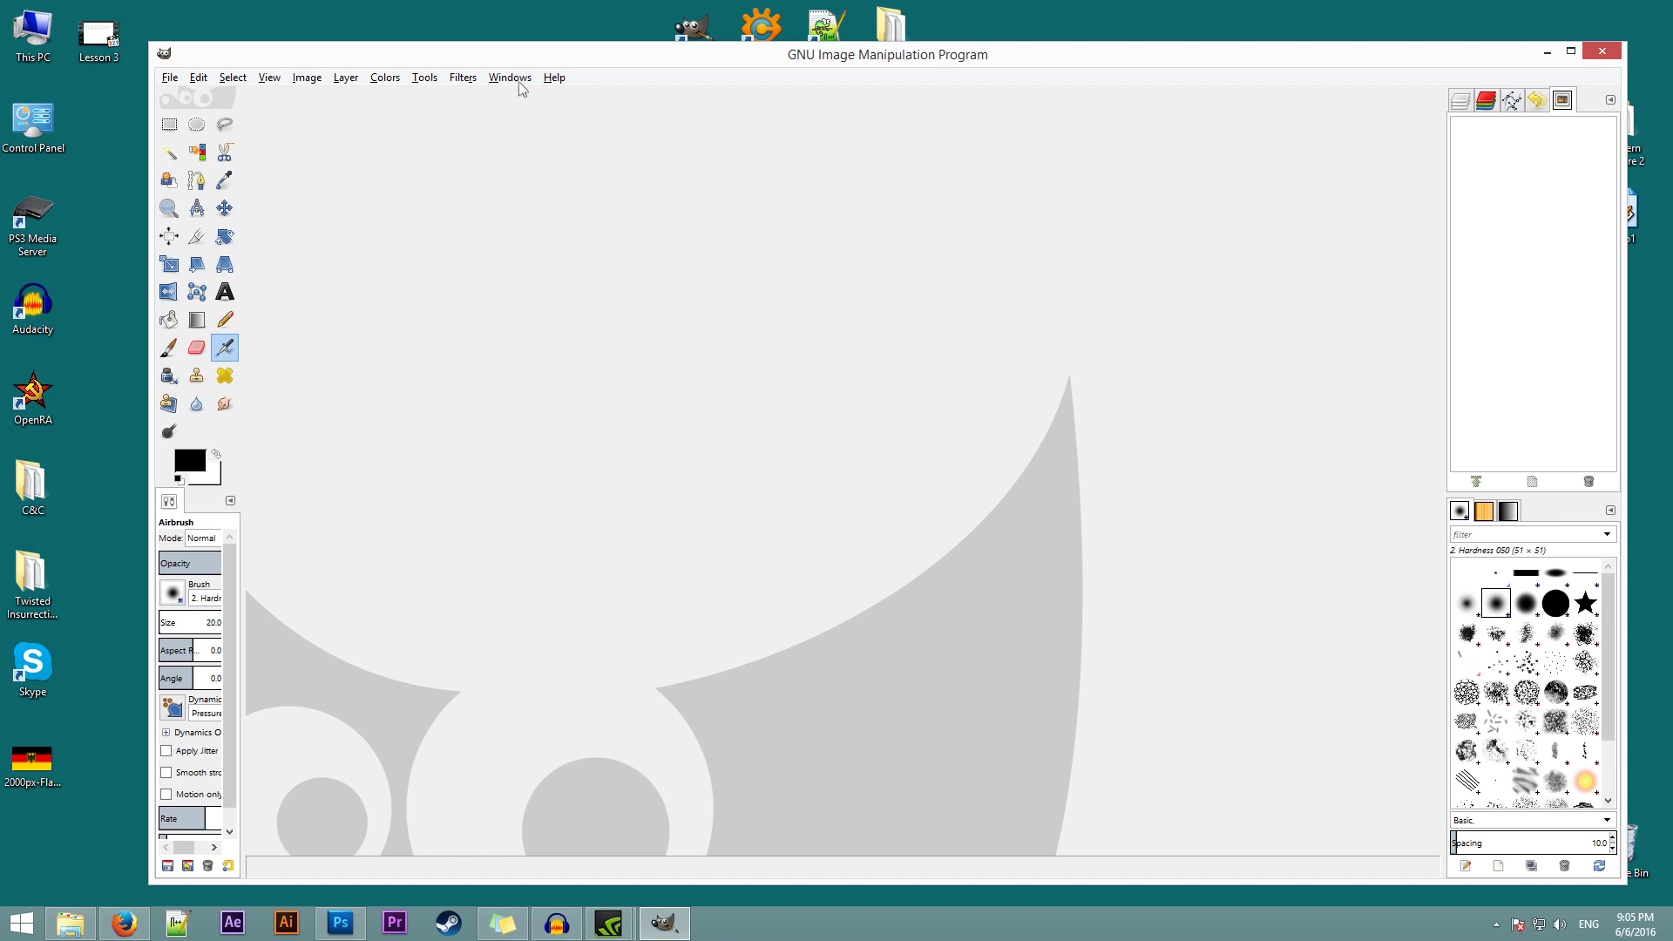
Drag the 2000px German flag from the desktop into GIMP's workspace.
click(516, 80)
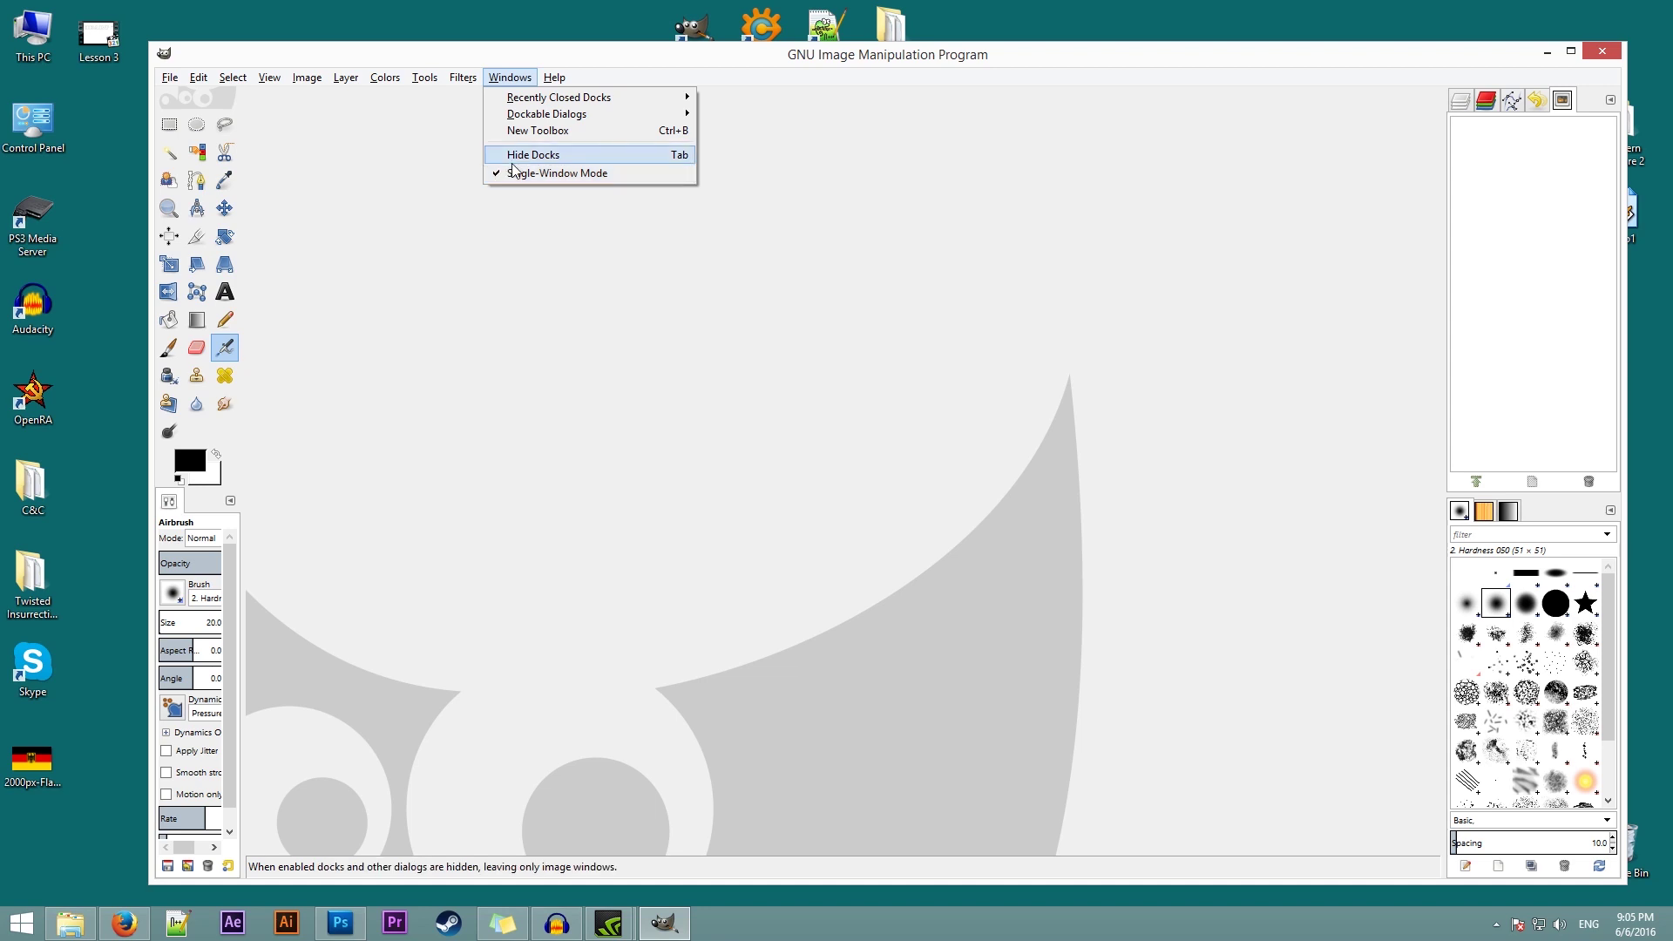
click(638, 63)
drag(647, 67, 606, 73)
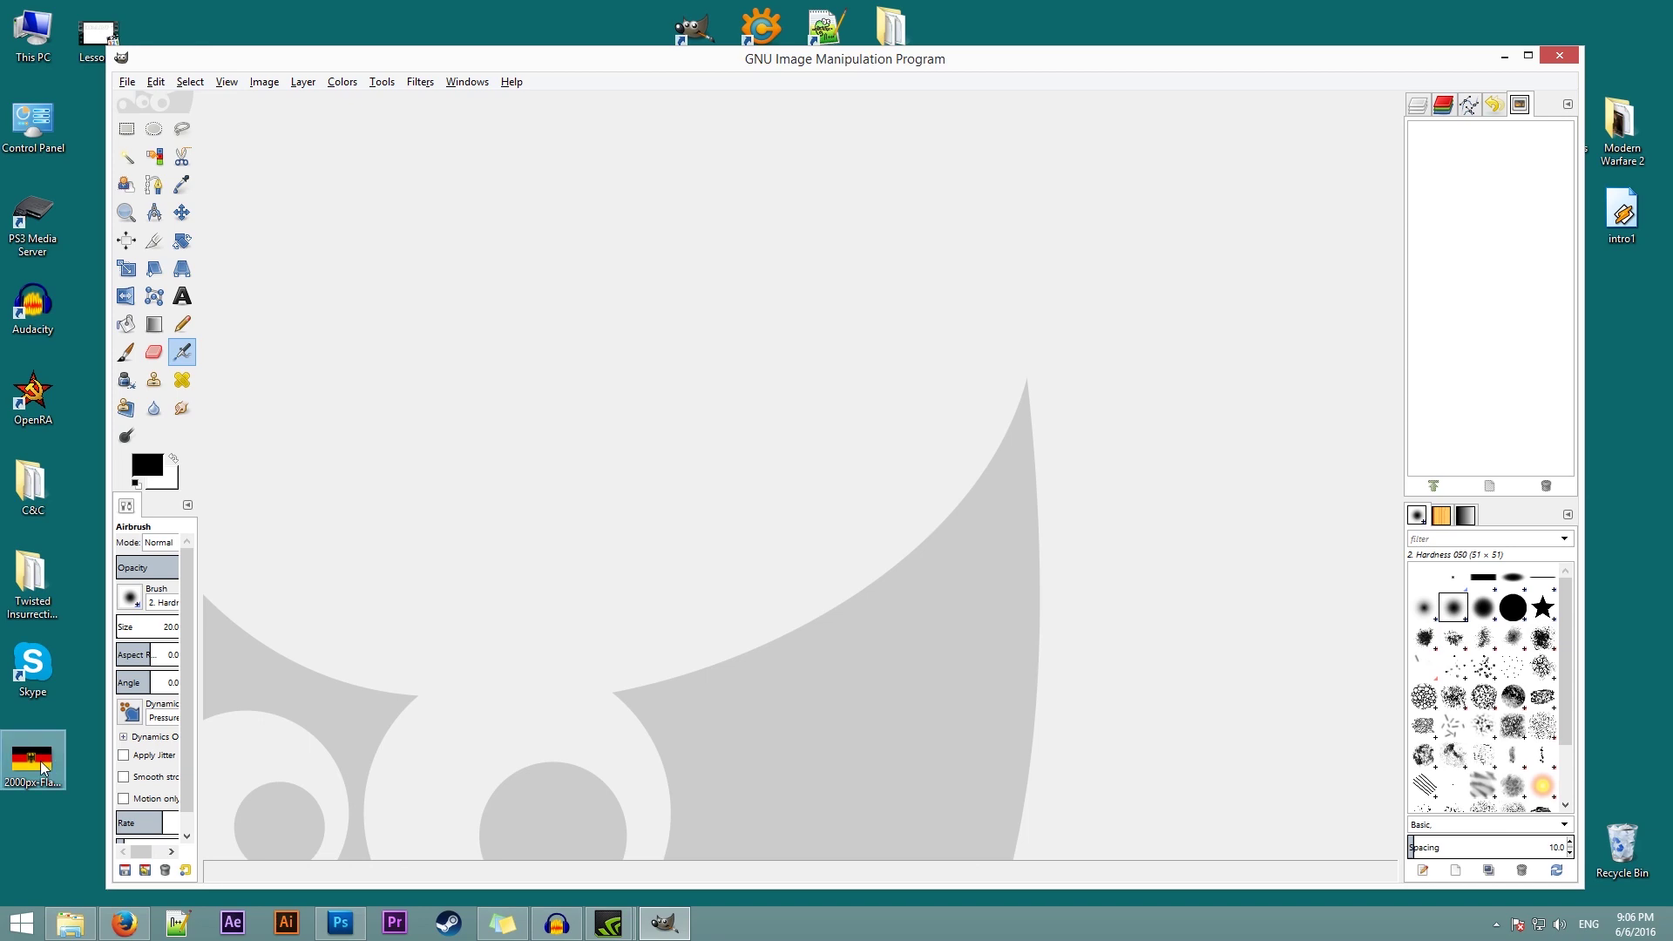
drag(41, 767, 433, 499)
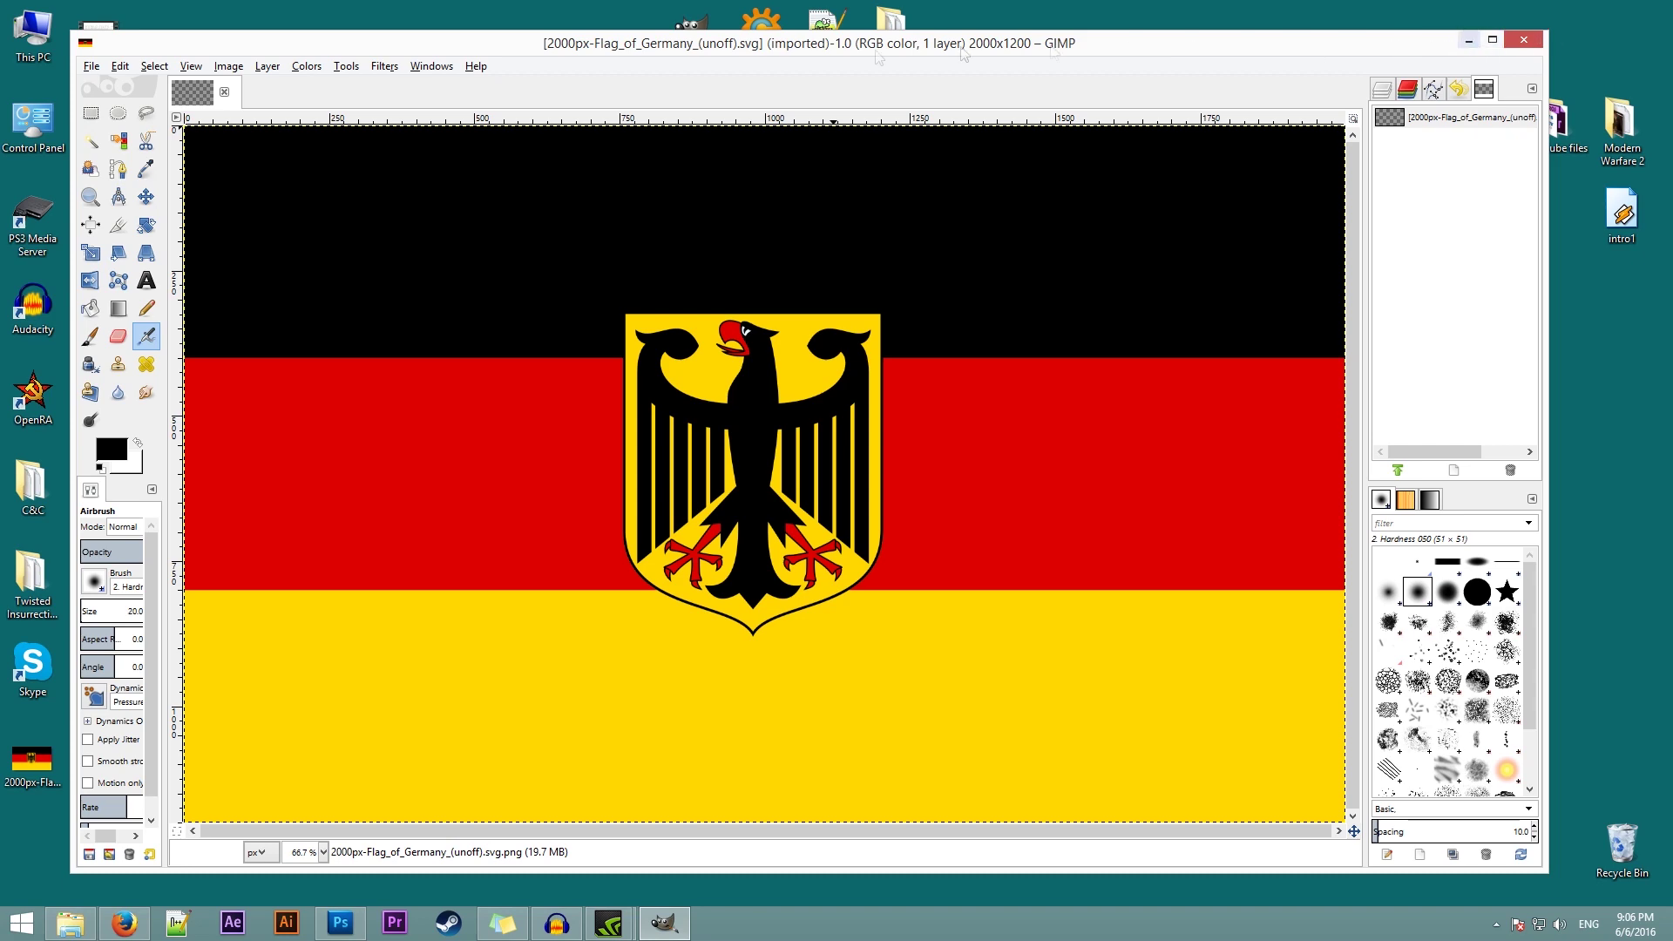
Open GER_fascism.tga from Desktop\New Germany Flag\gfx\flags in GIMP.
click(98, 69)
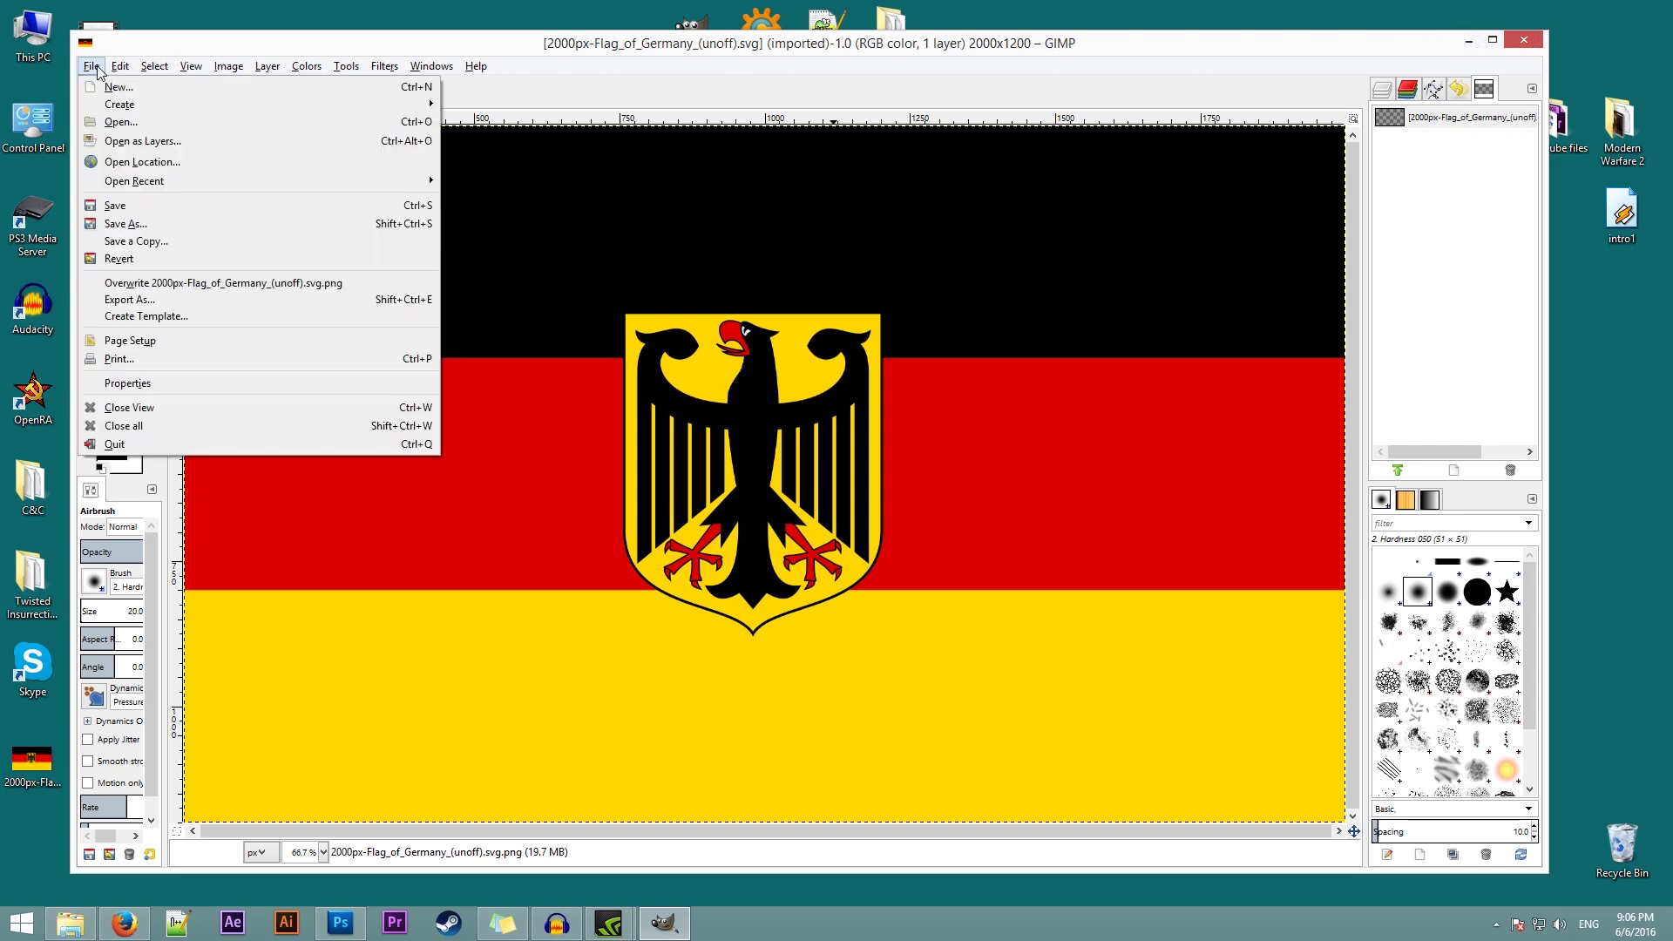
click(112, 126)
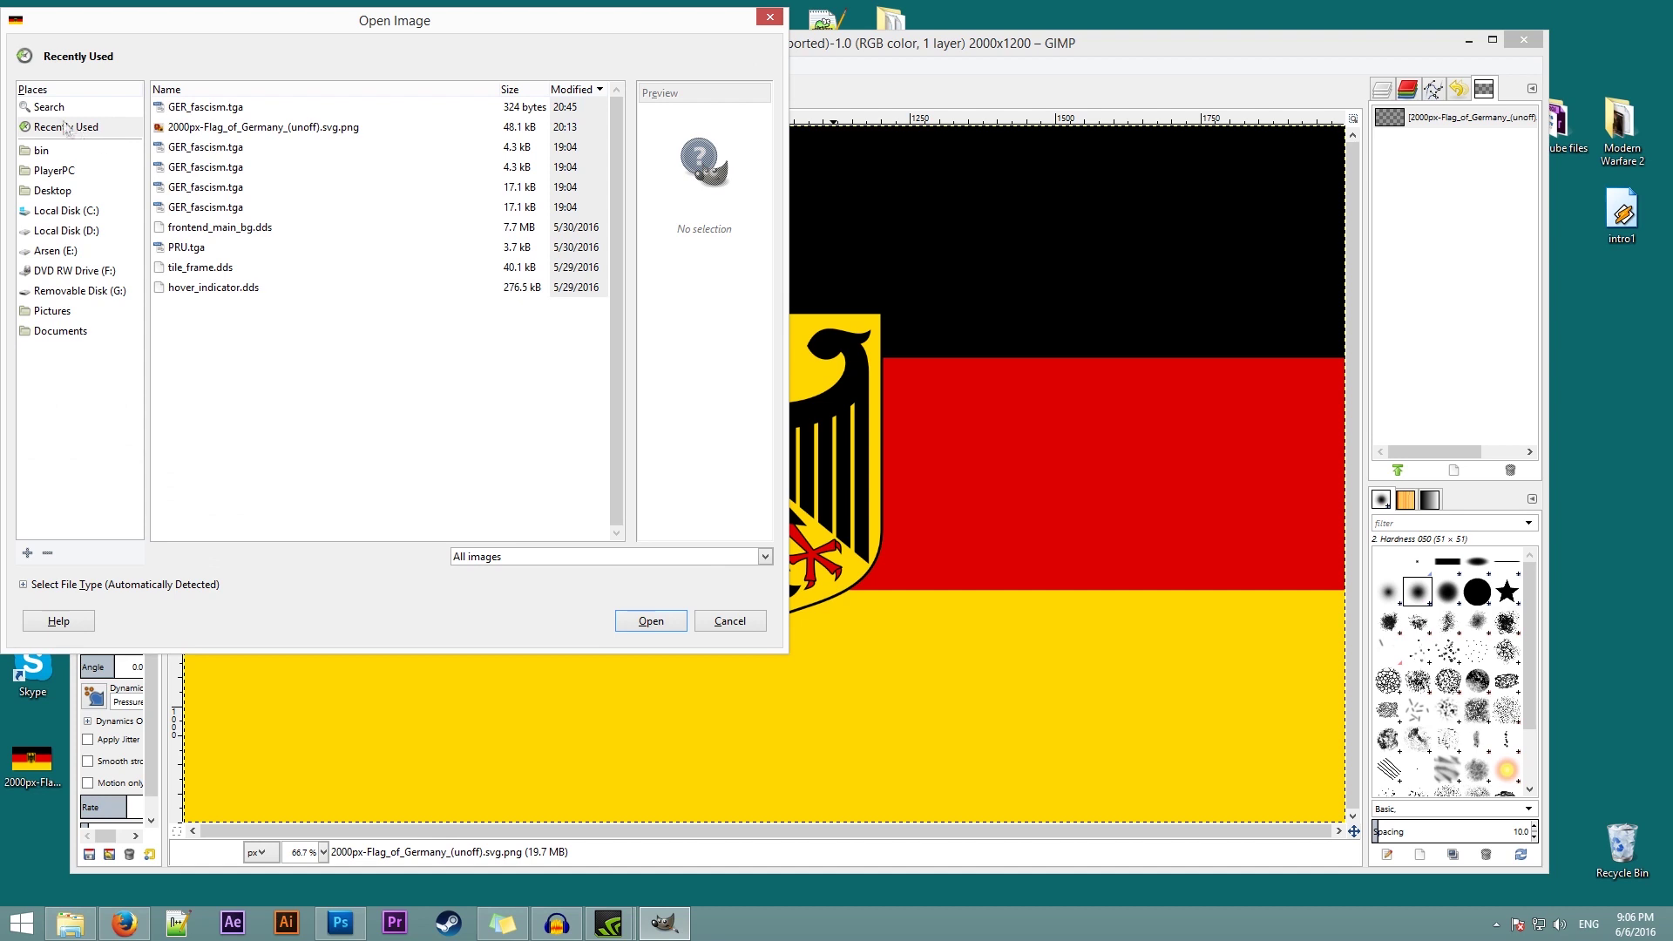
click(52, 192)
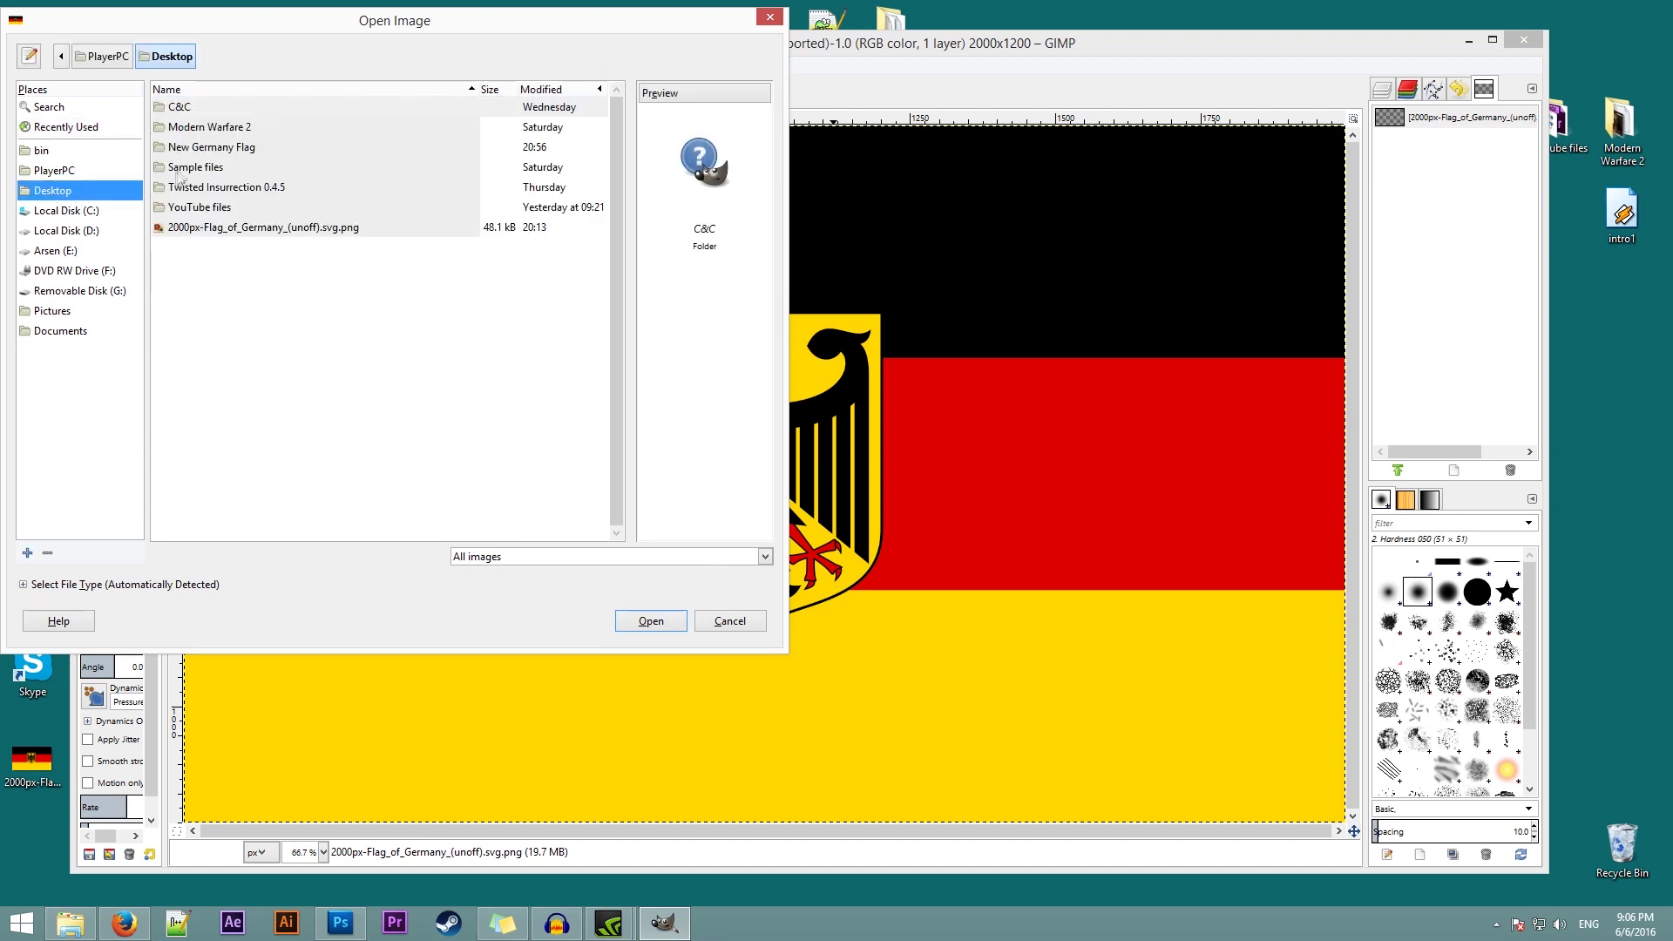
double_click(215, 150)
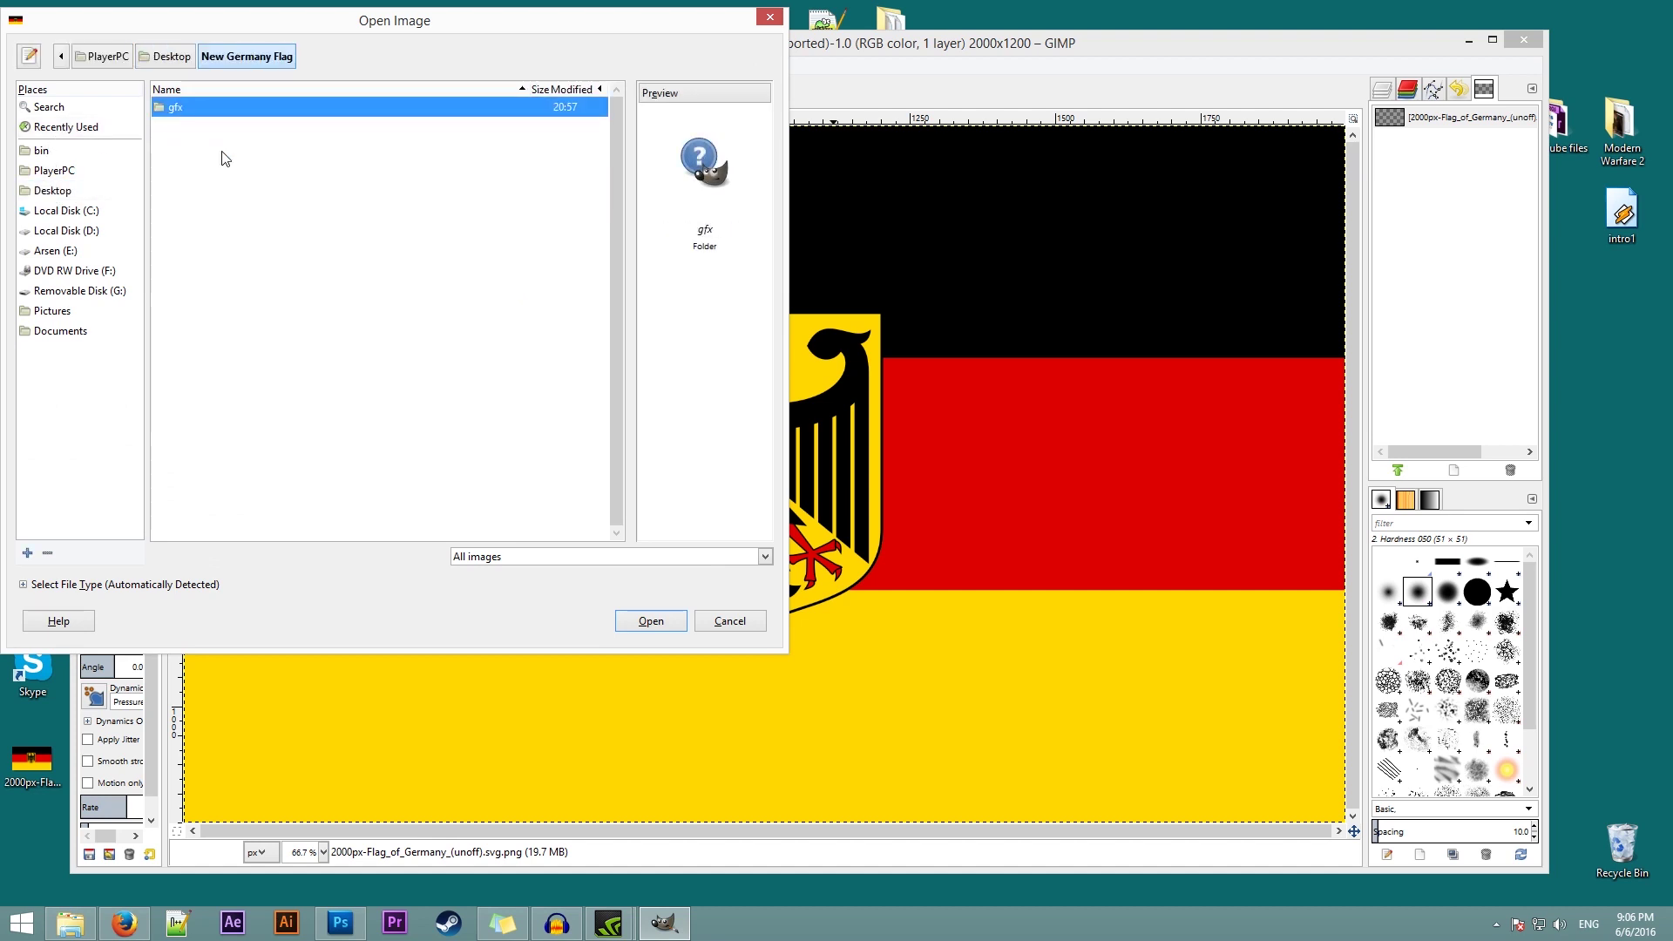
double_click(187, 106)
double_click(192, 107)
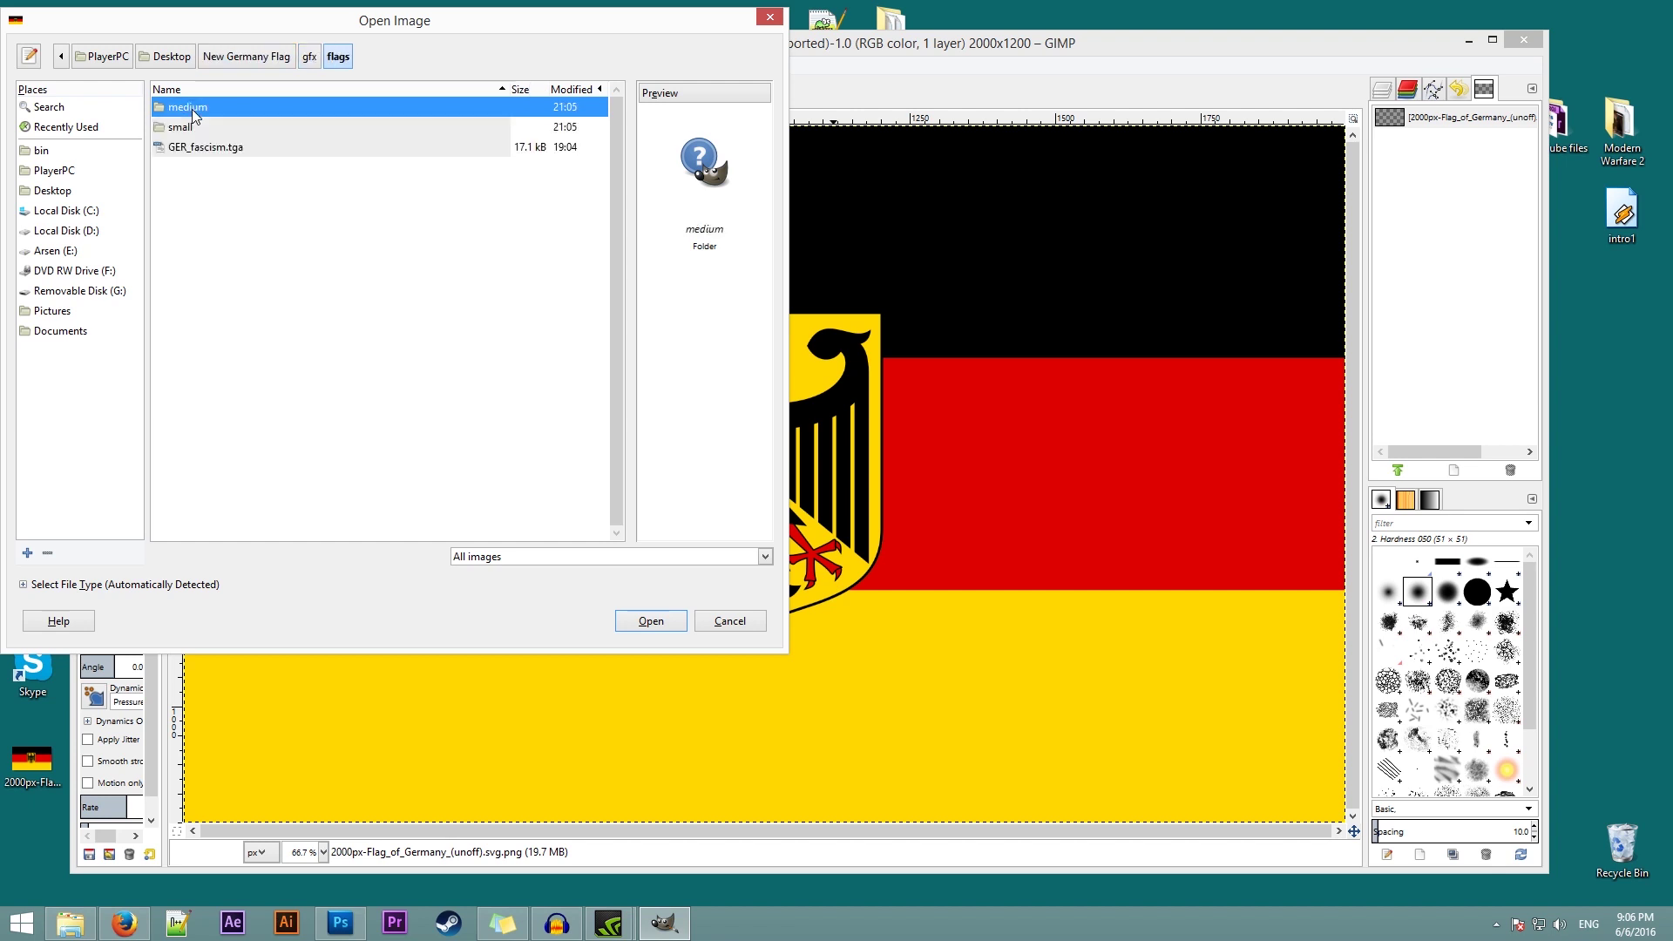
click(197, 150)
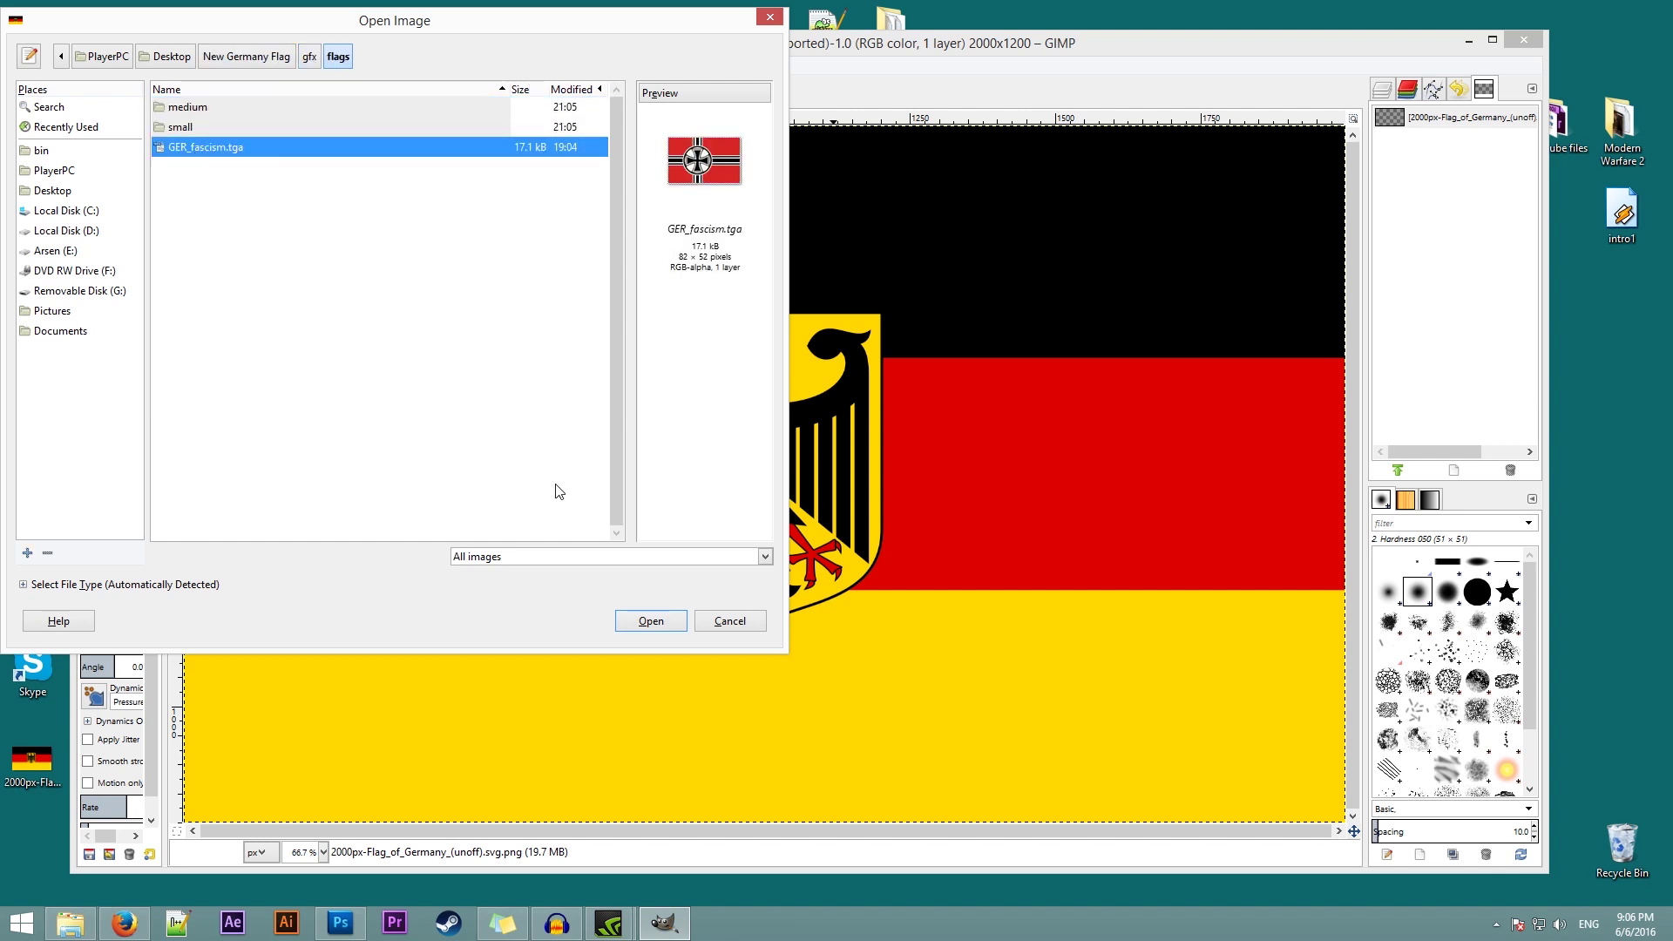
click(654, 622)
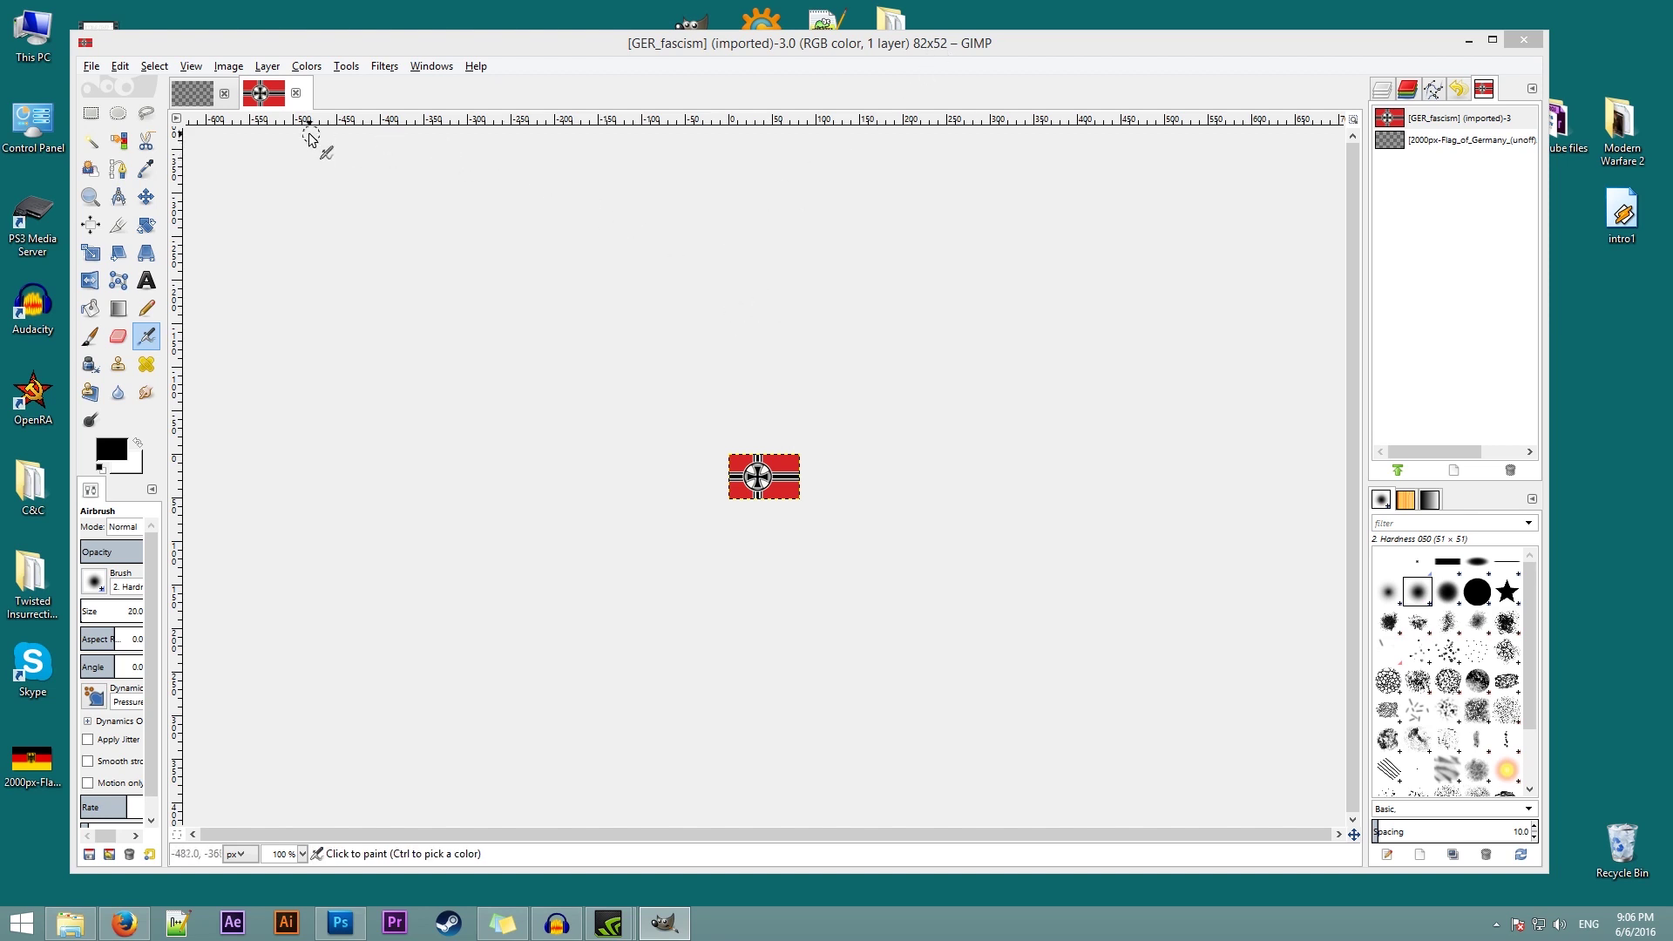
Try a width of 82 in Scale Image and compare against GER_fascism's 82x52 size.
click(202, 98)
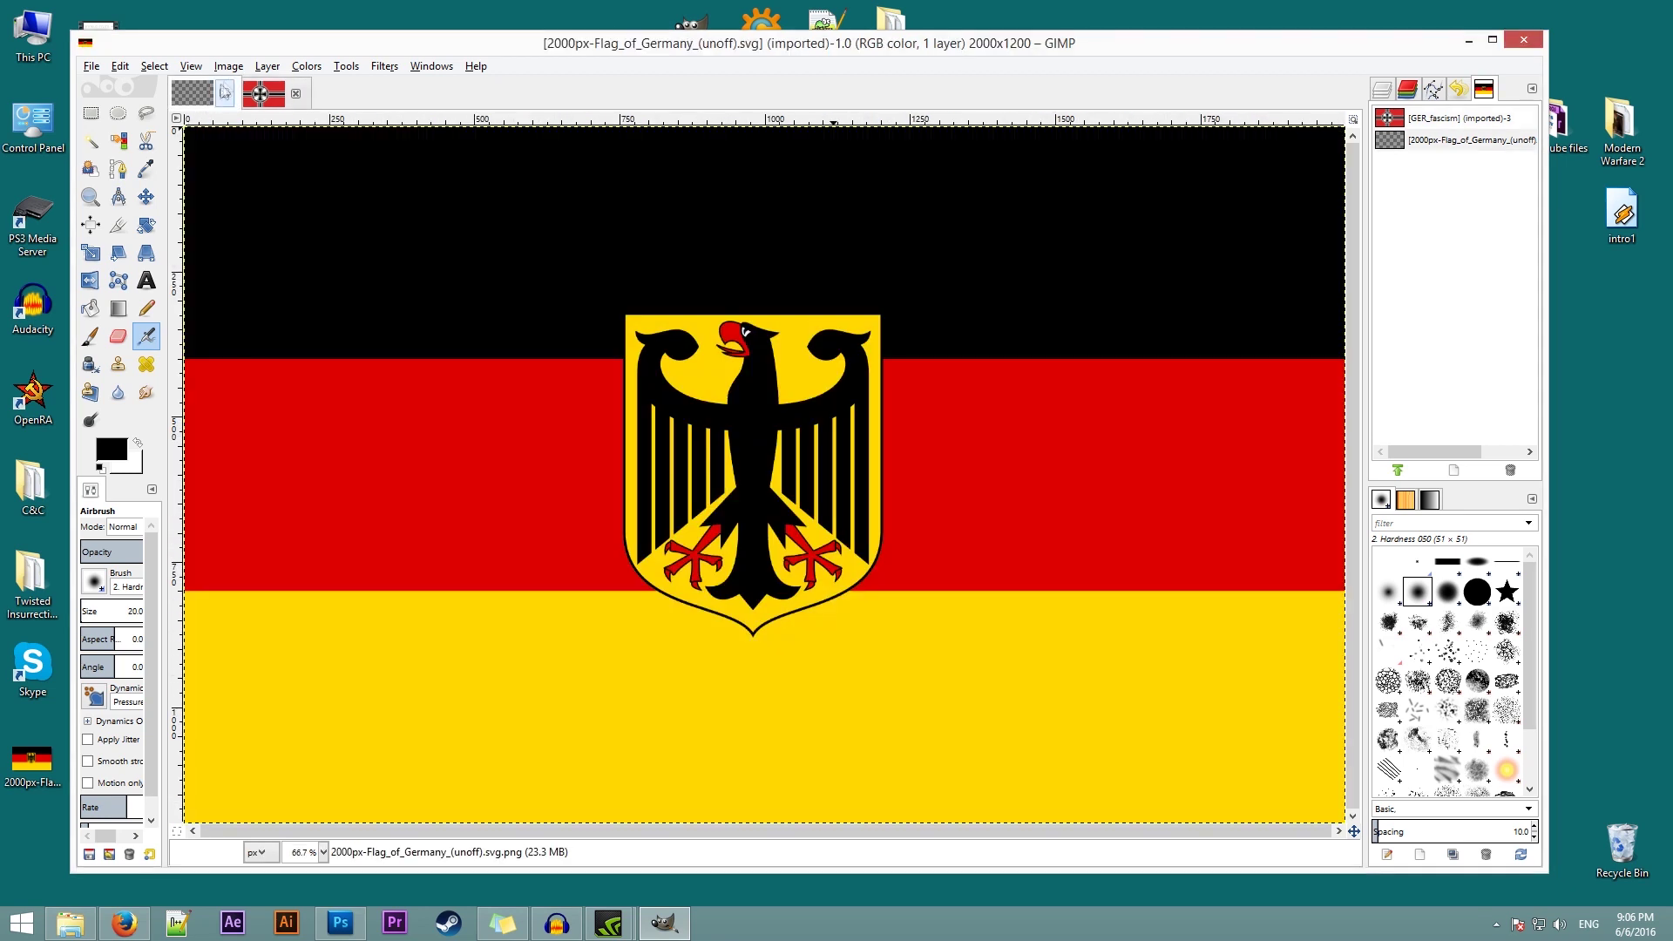
click(233, 71)
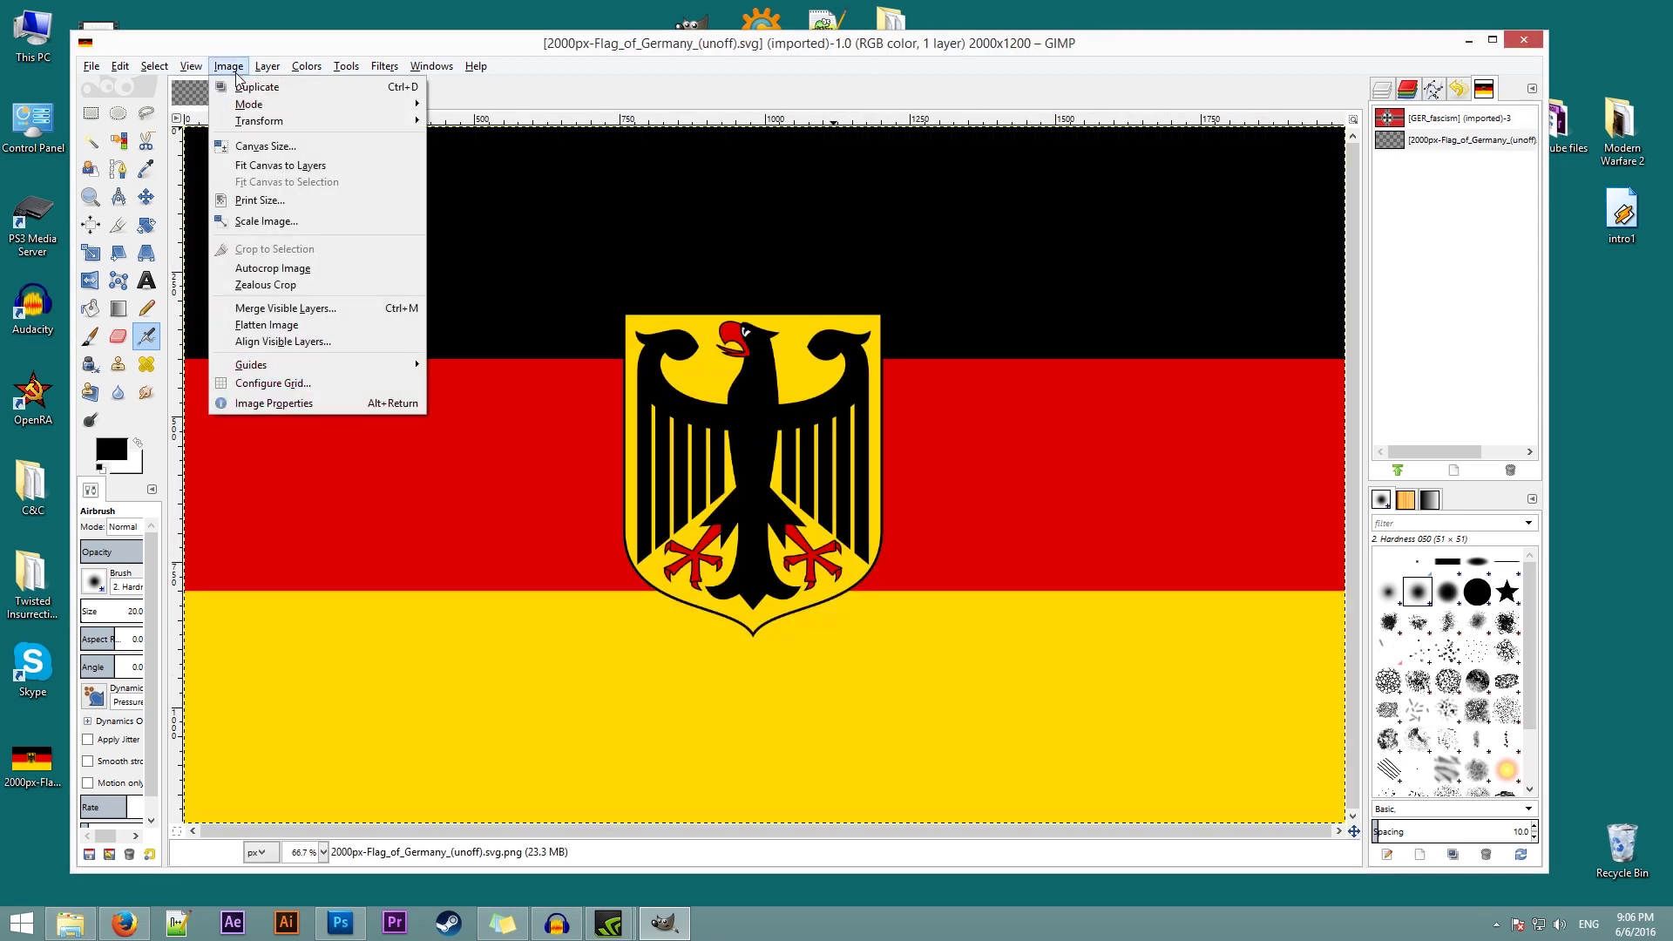
click(278, 222)
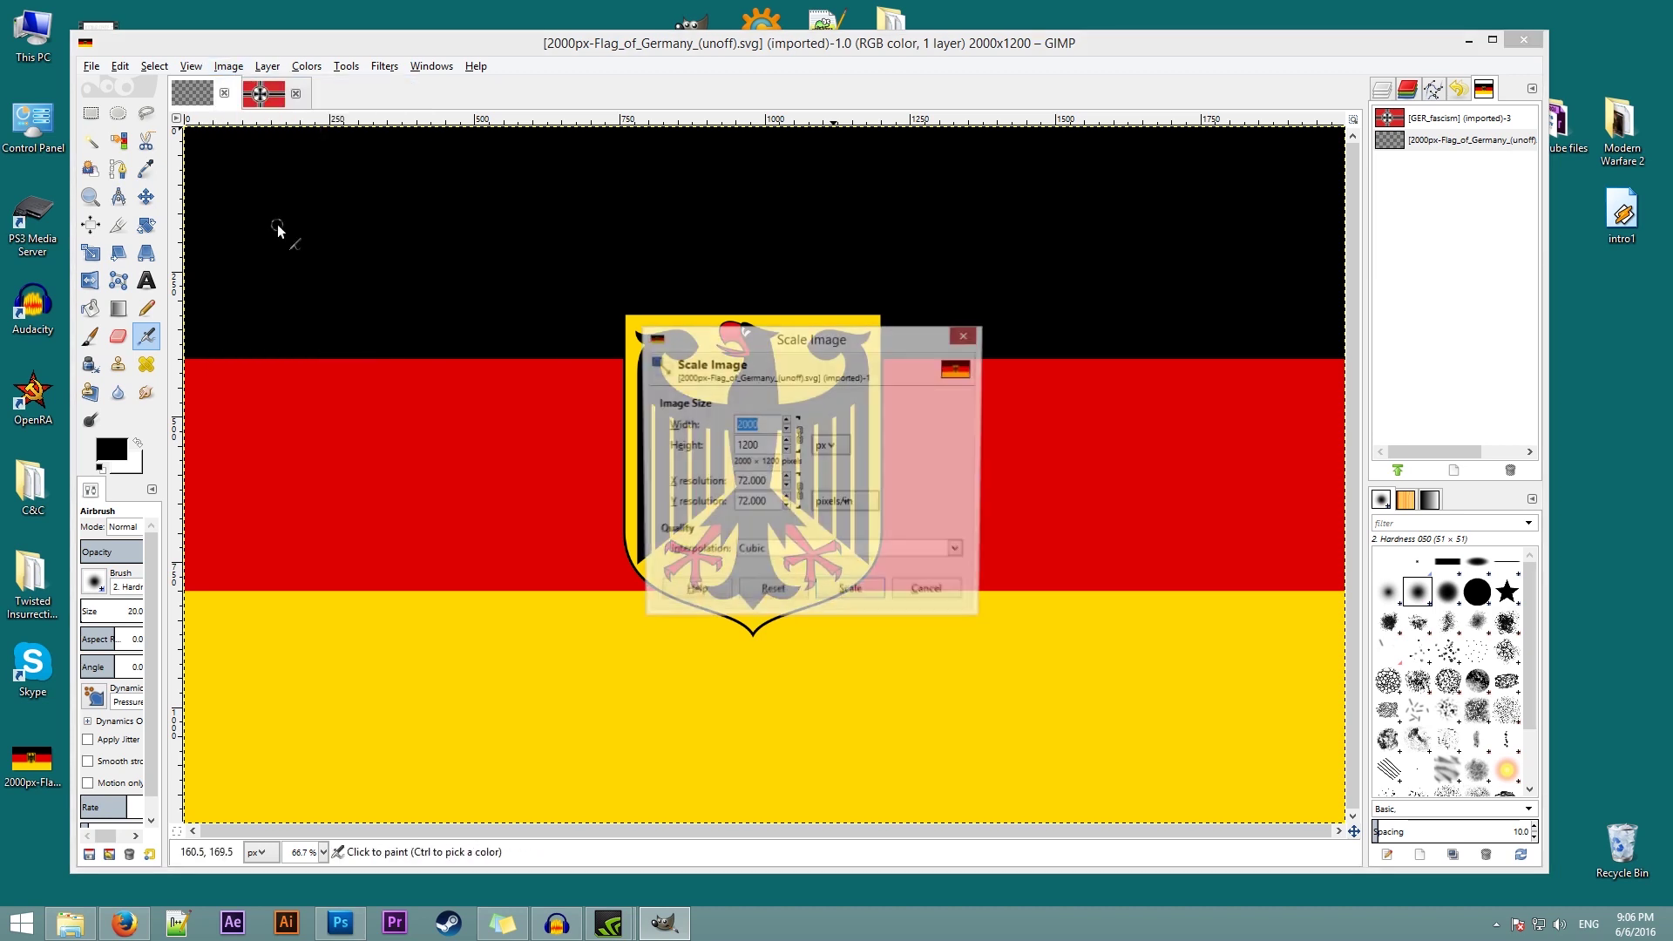
drag(819, 341, 766, 352)
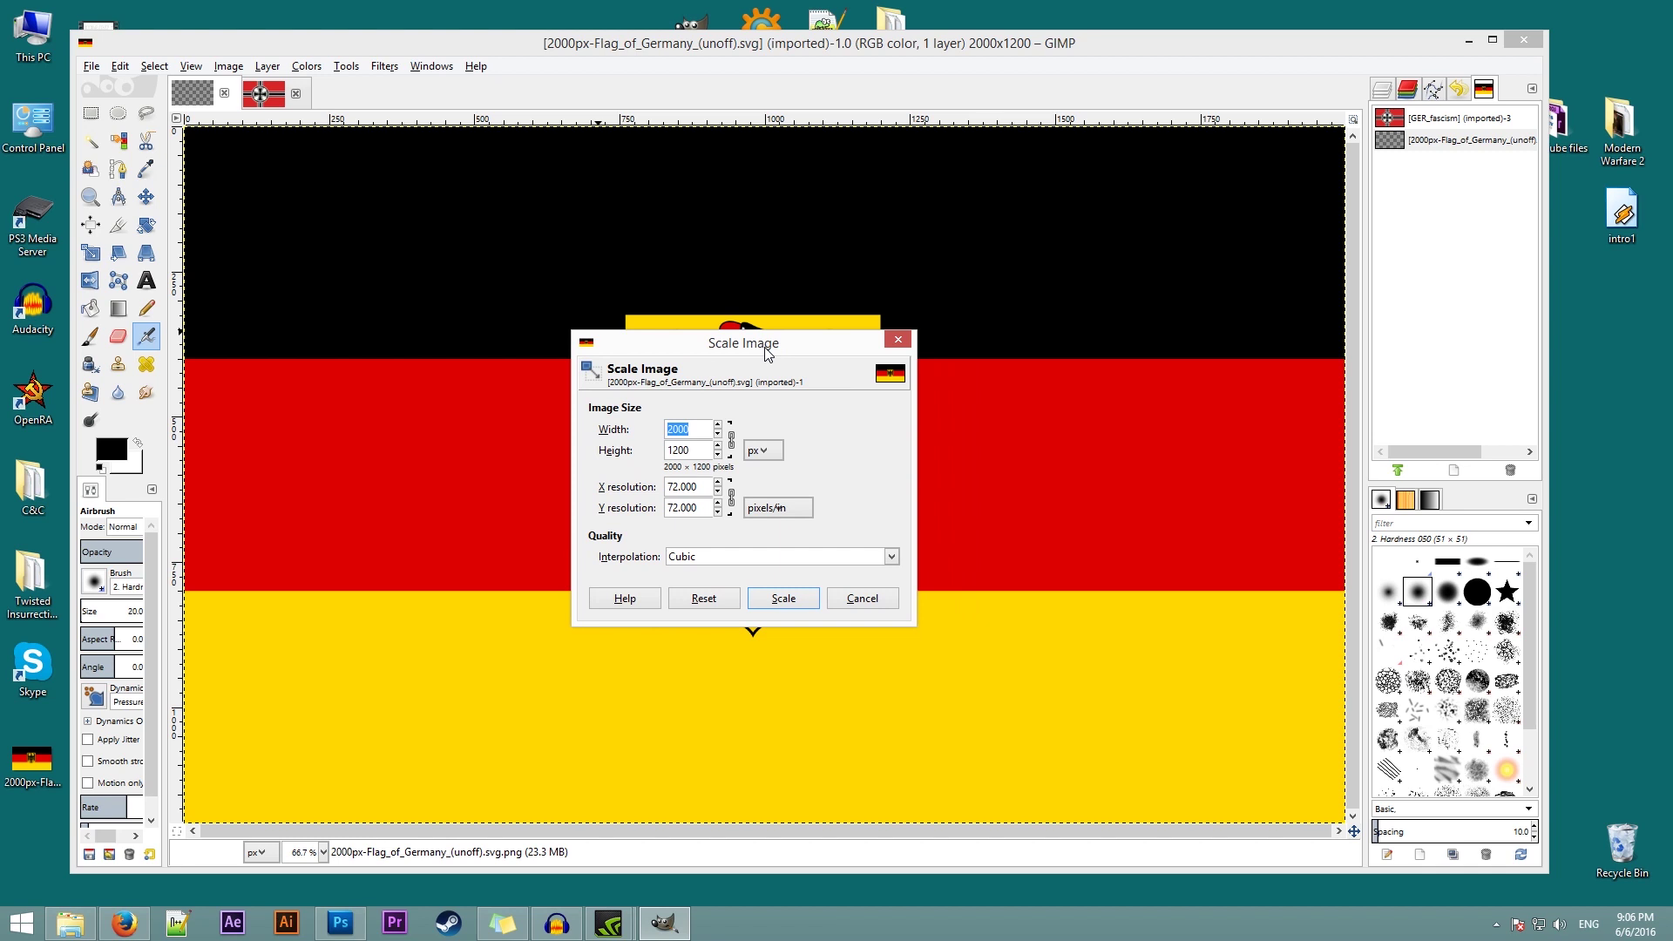
text(82)
click(696, 450)
click(276, 93)
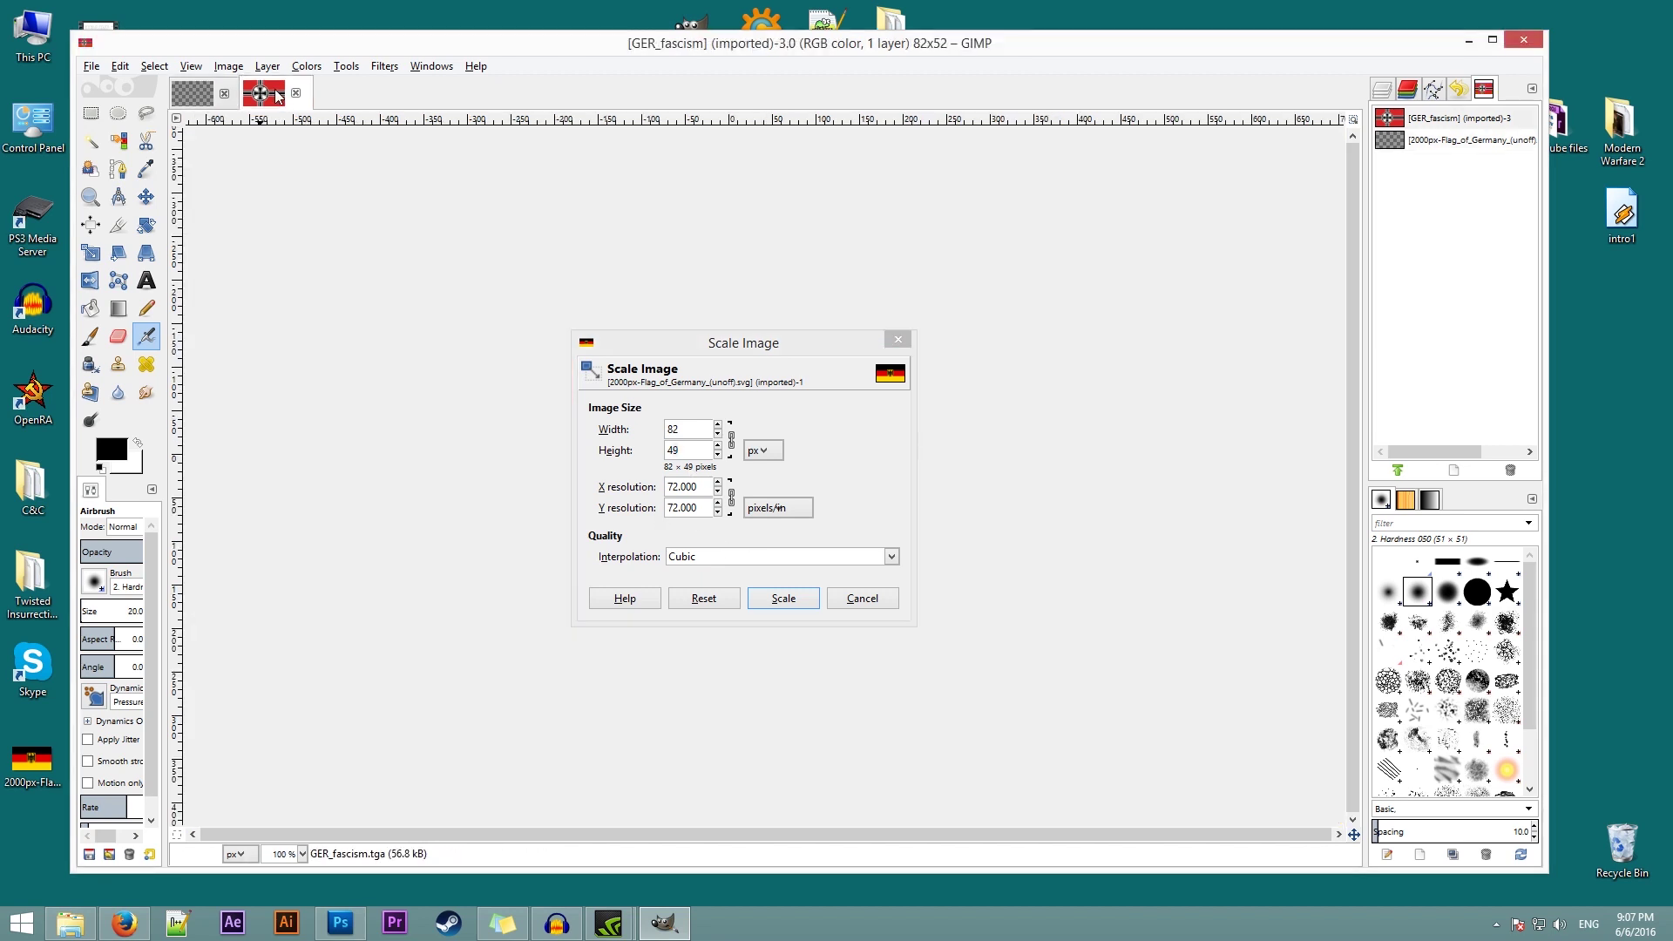
Scale the German flag to 88 × 53 pixels.
click(216, 97)
click(683, 450)
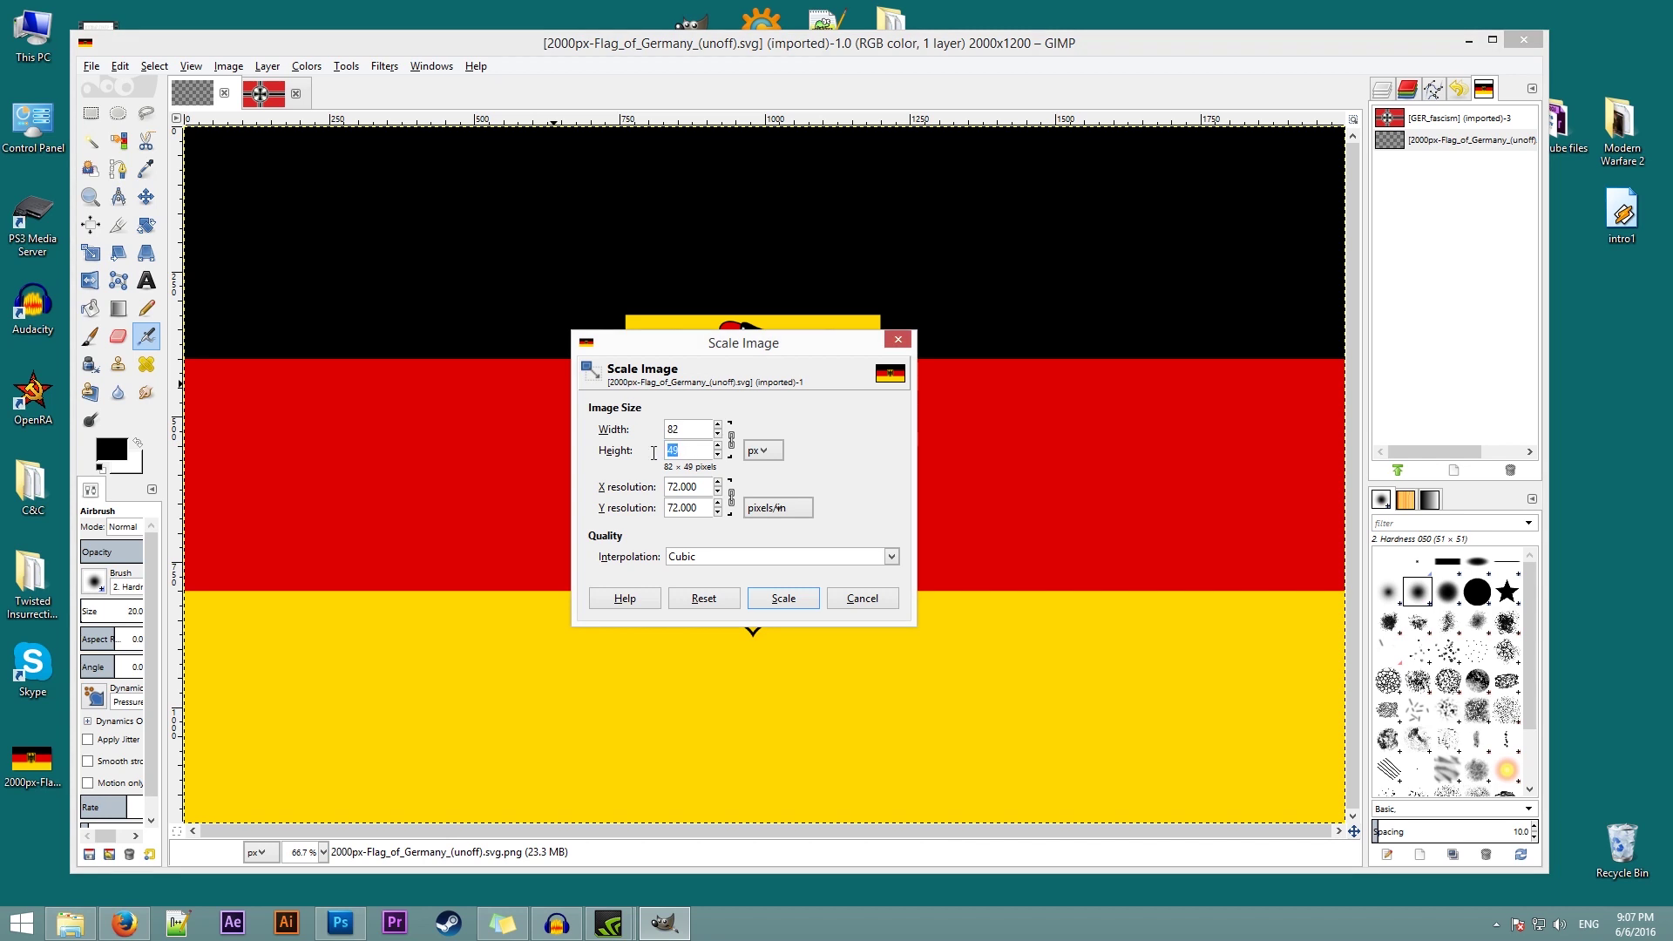
double_click(686, 429)
key(shift+Tab)
key(Tab)
click(781, 600)
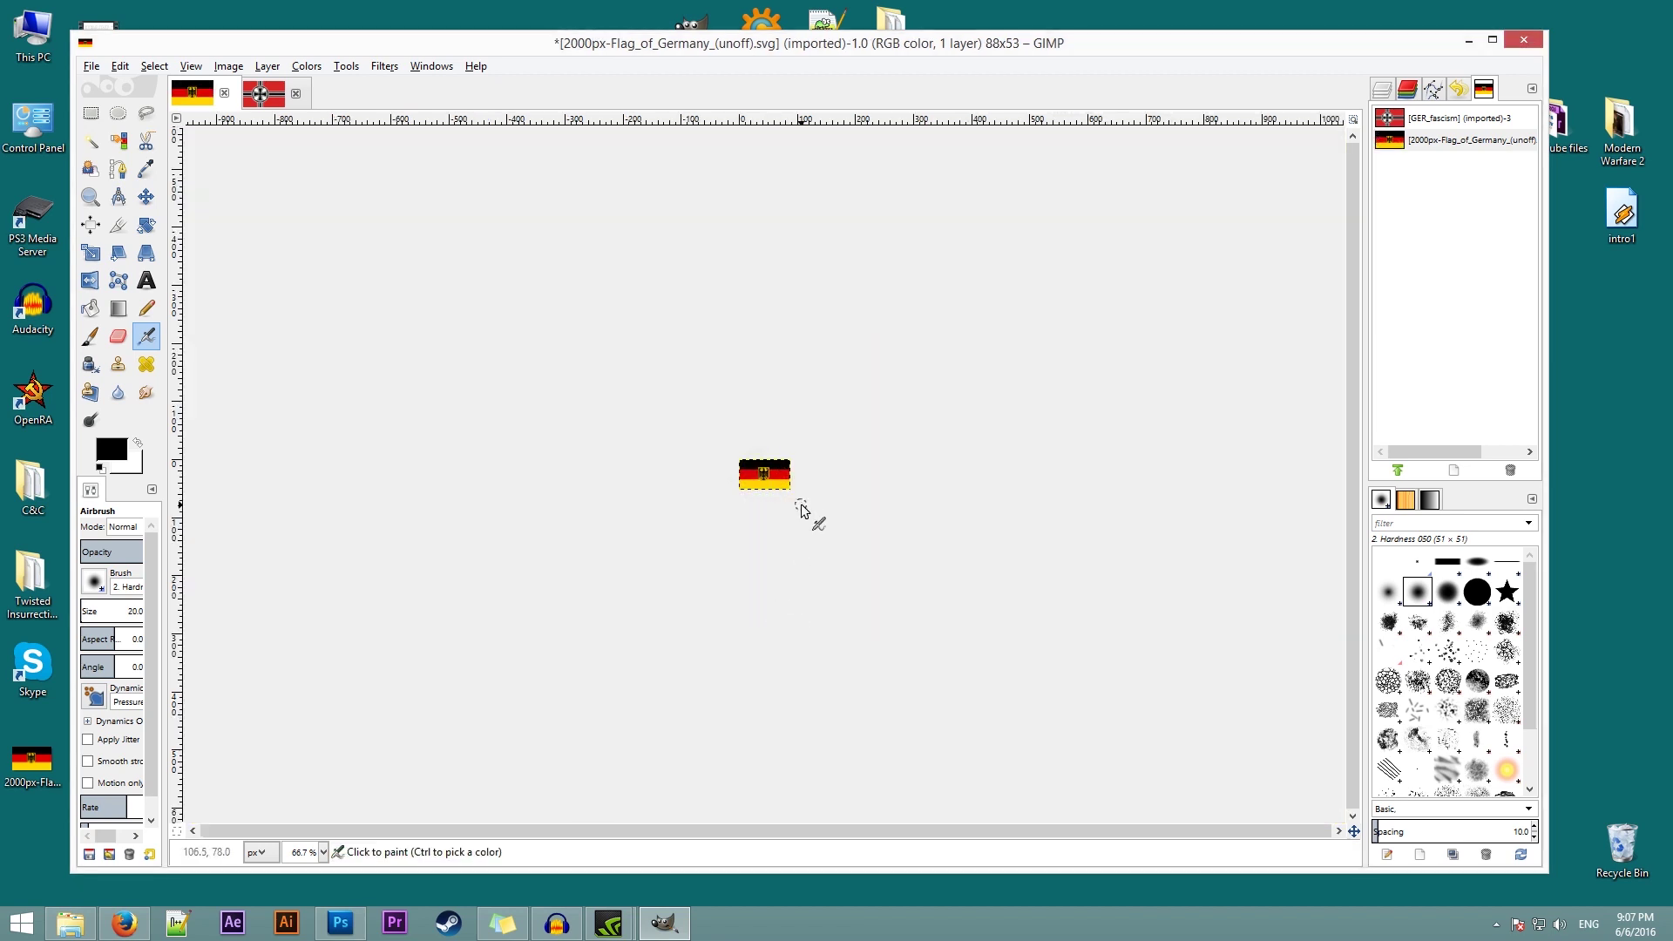
Rectangle-select the scaled German flag, copy it, and paste it onto the GER_fascism image.
click(91, 114)
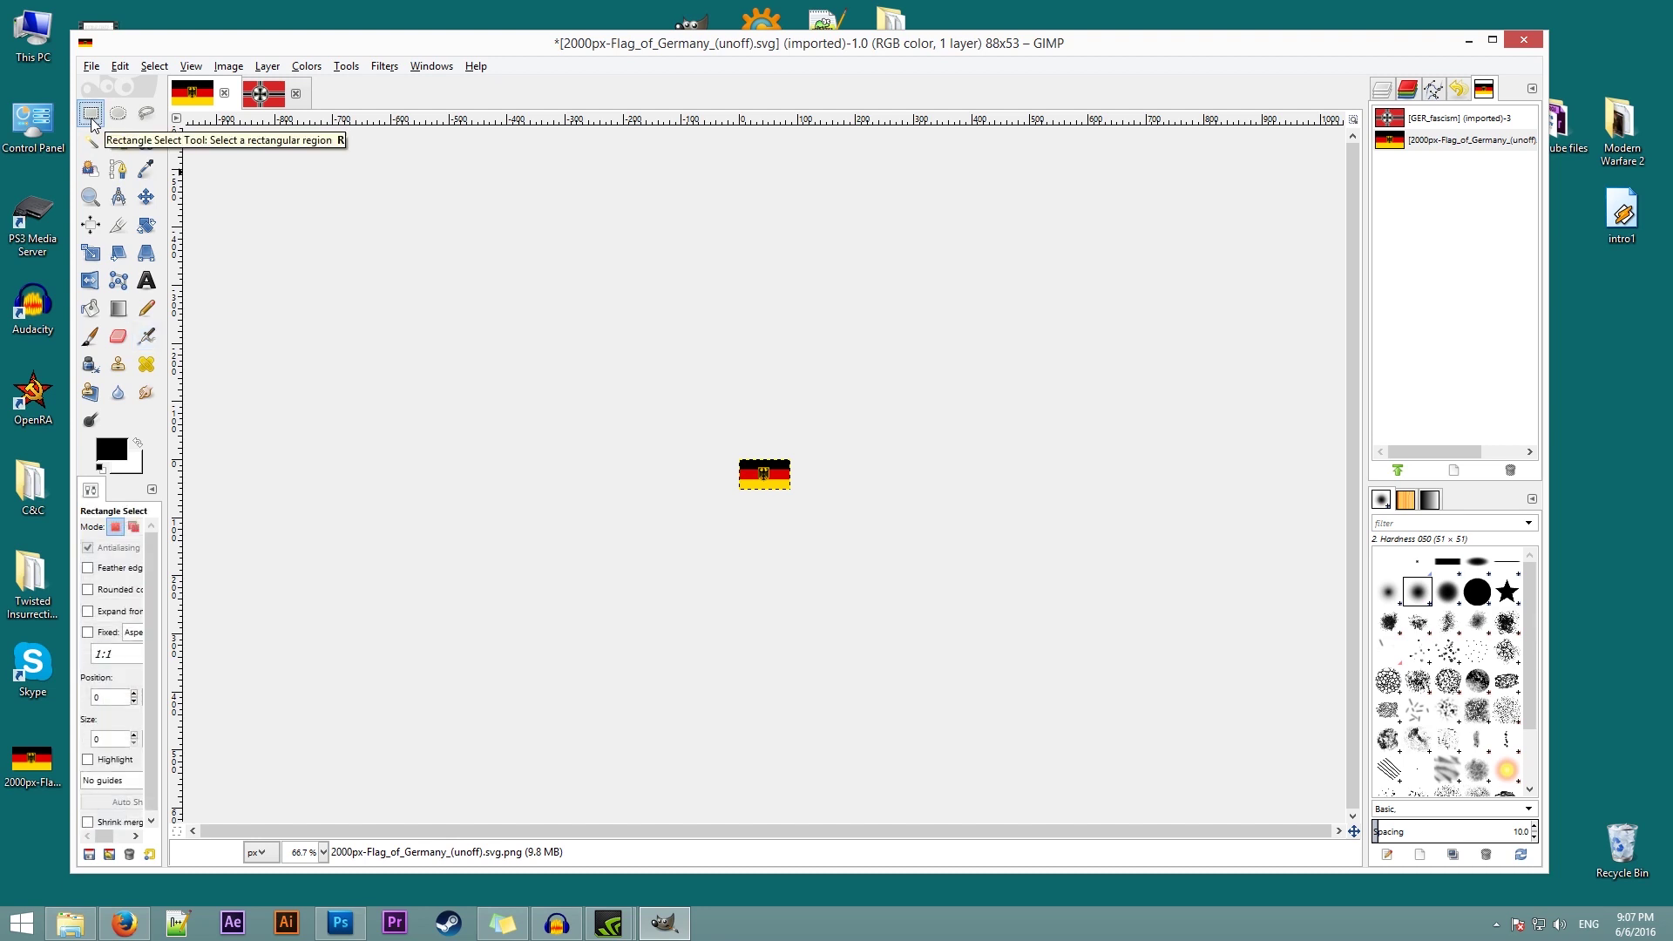
drag(596, 409, 897, 541)
key(ctrl)
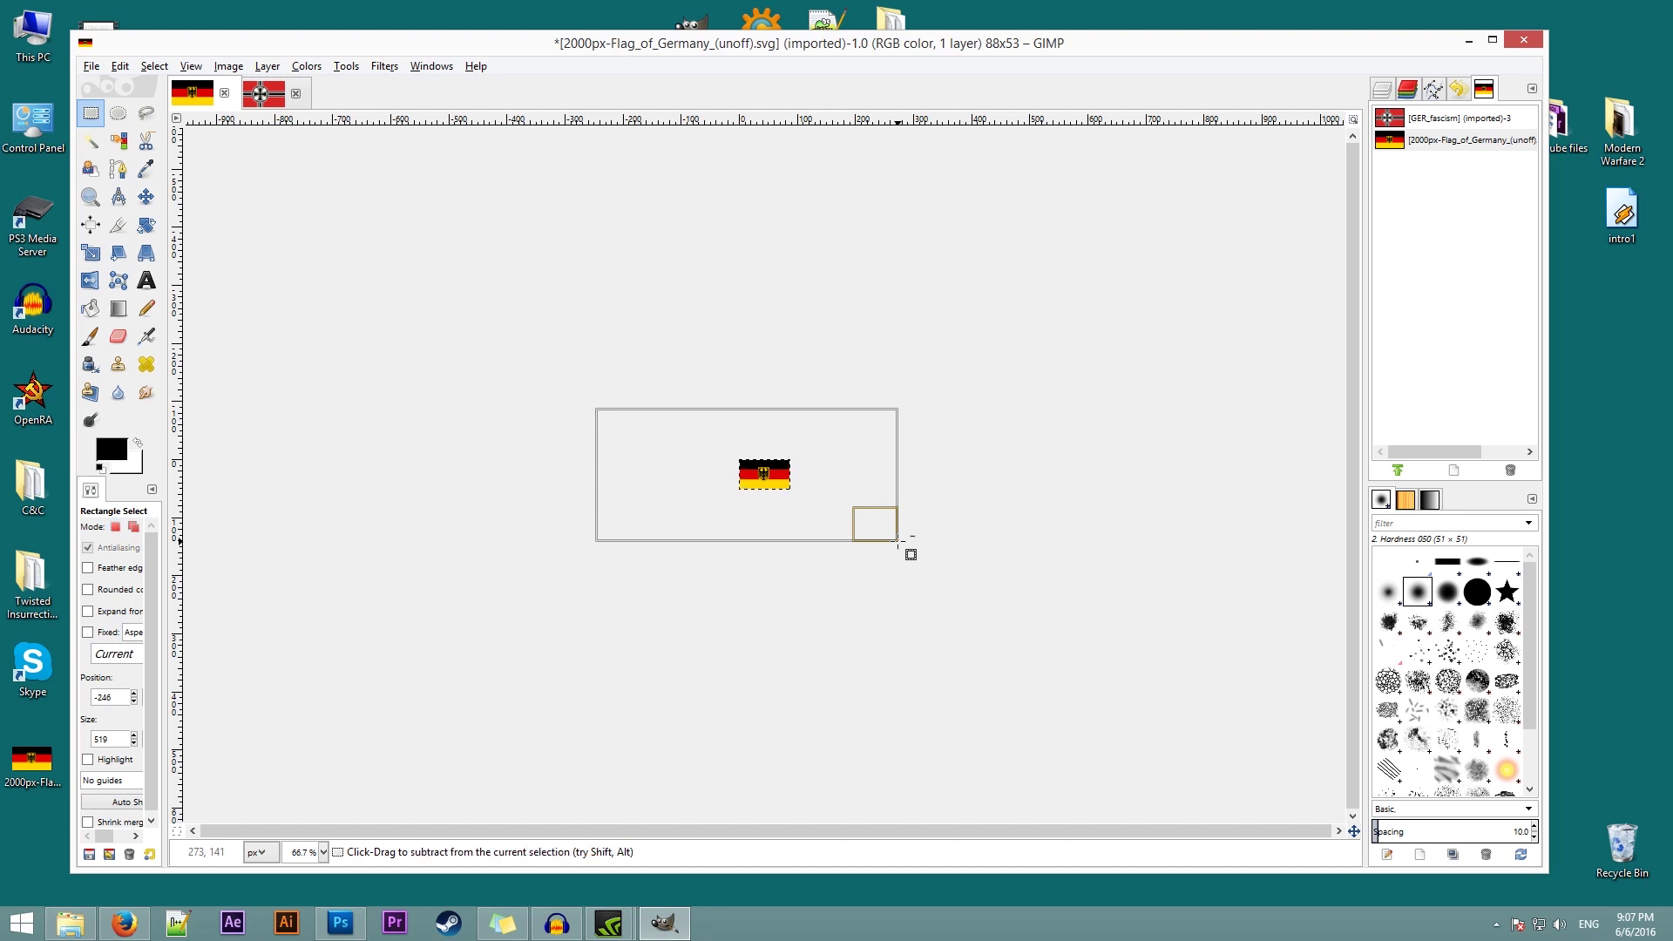
key(ctrl+c)
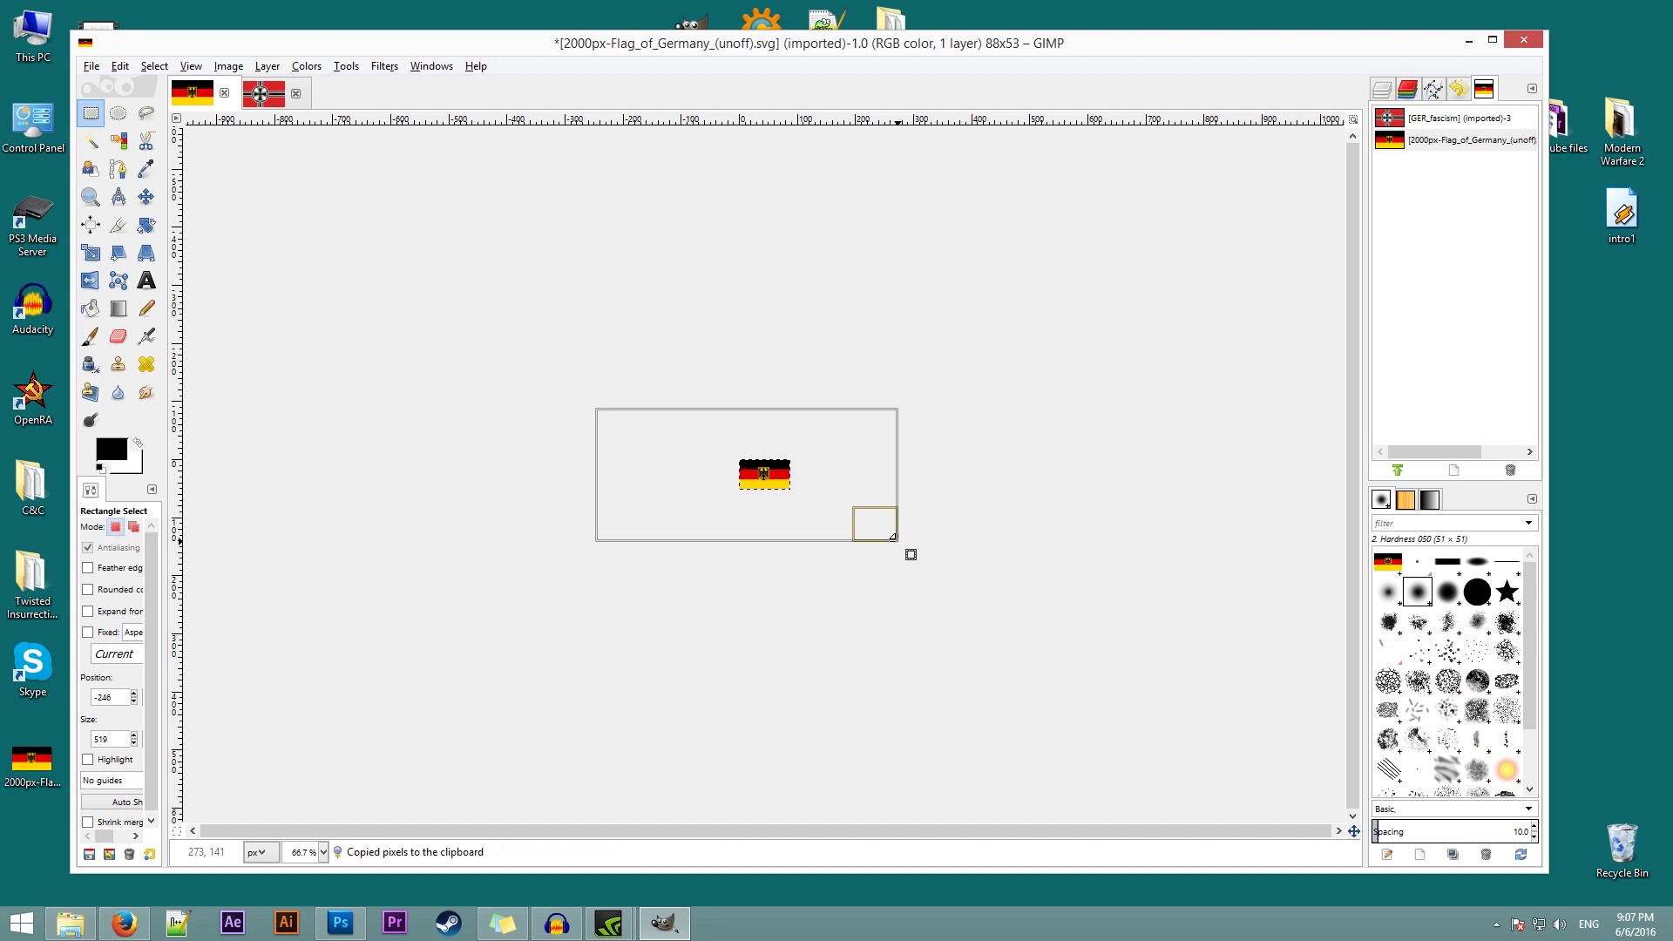
click(264, 95)
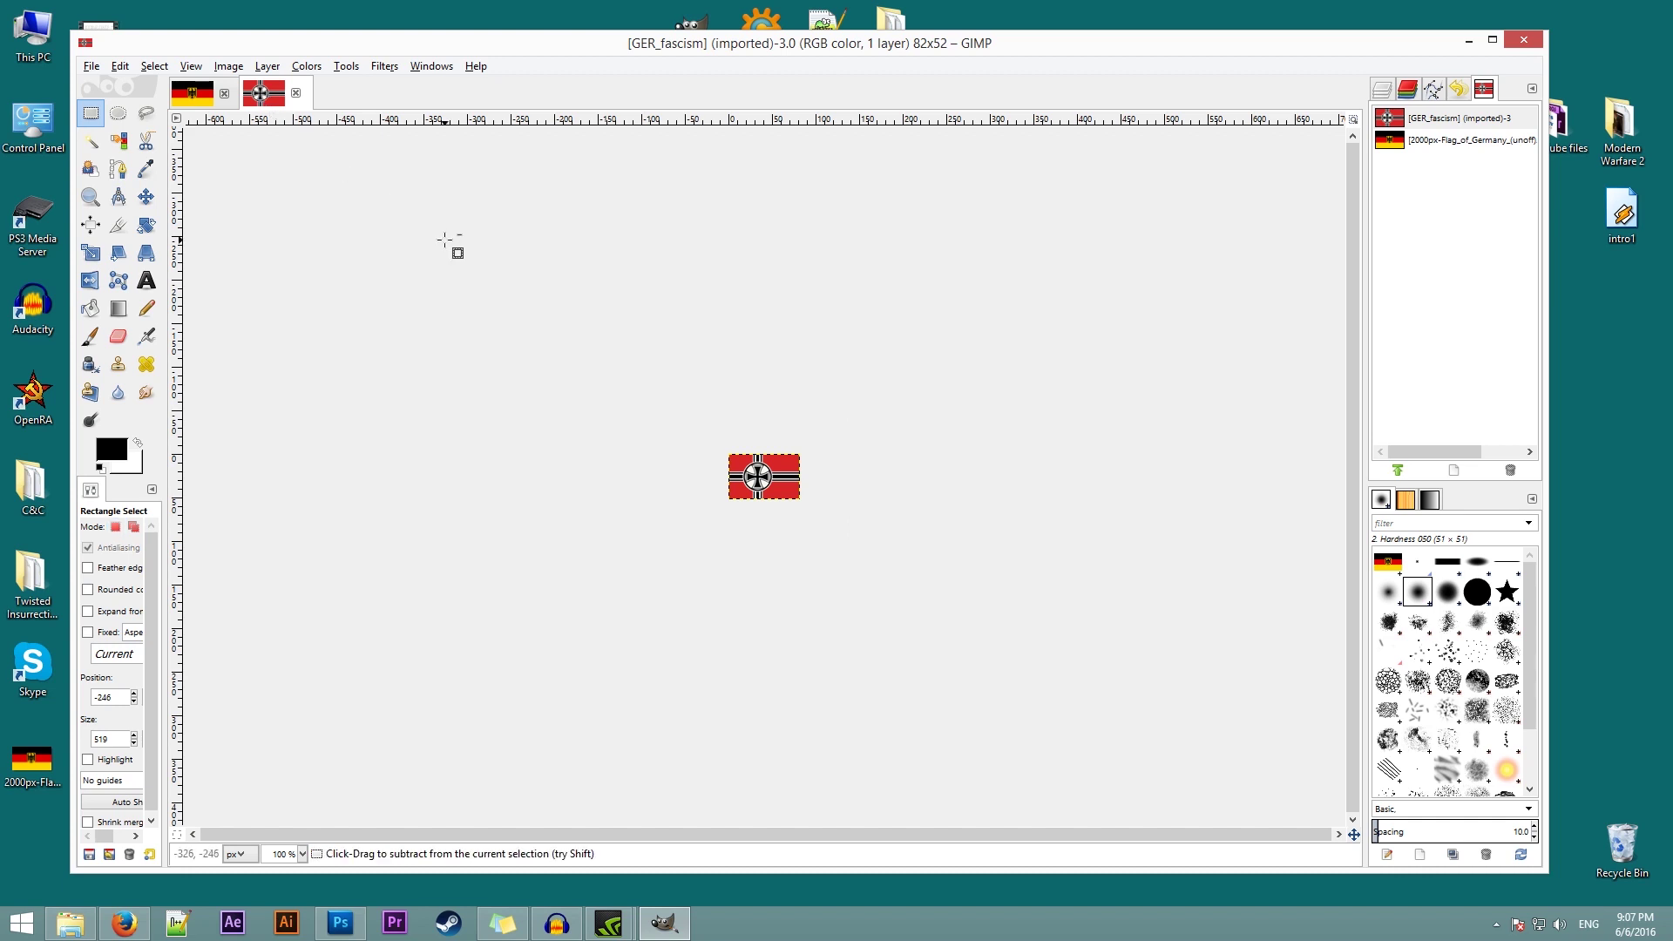
key(ctrl+v)
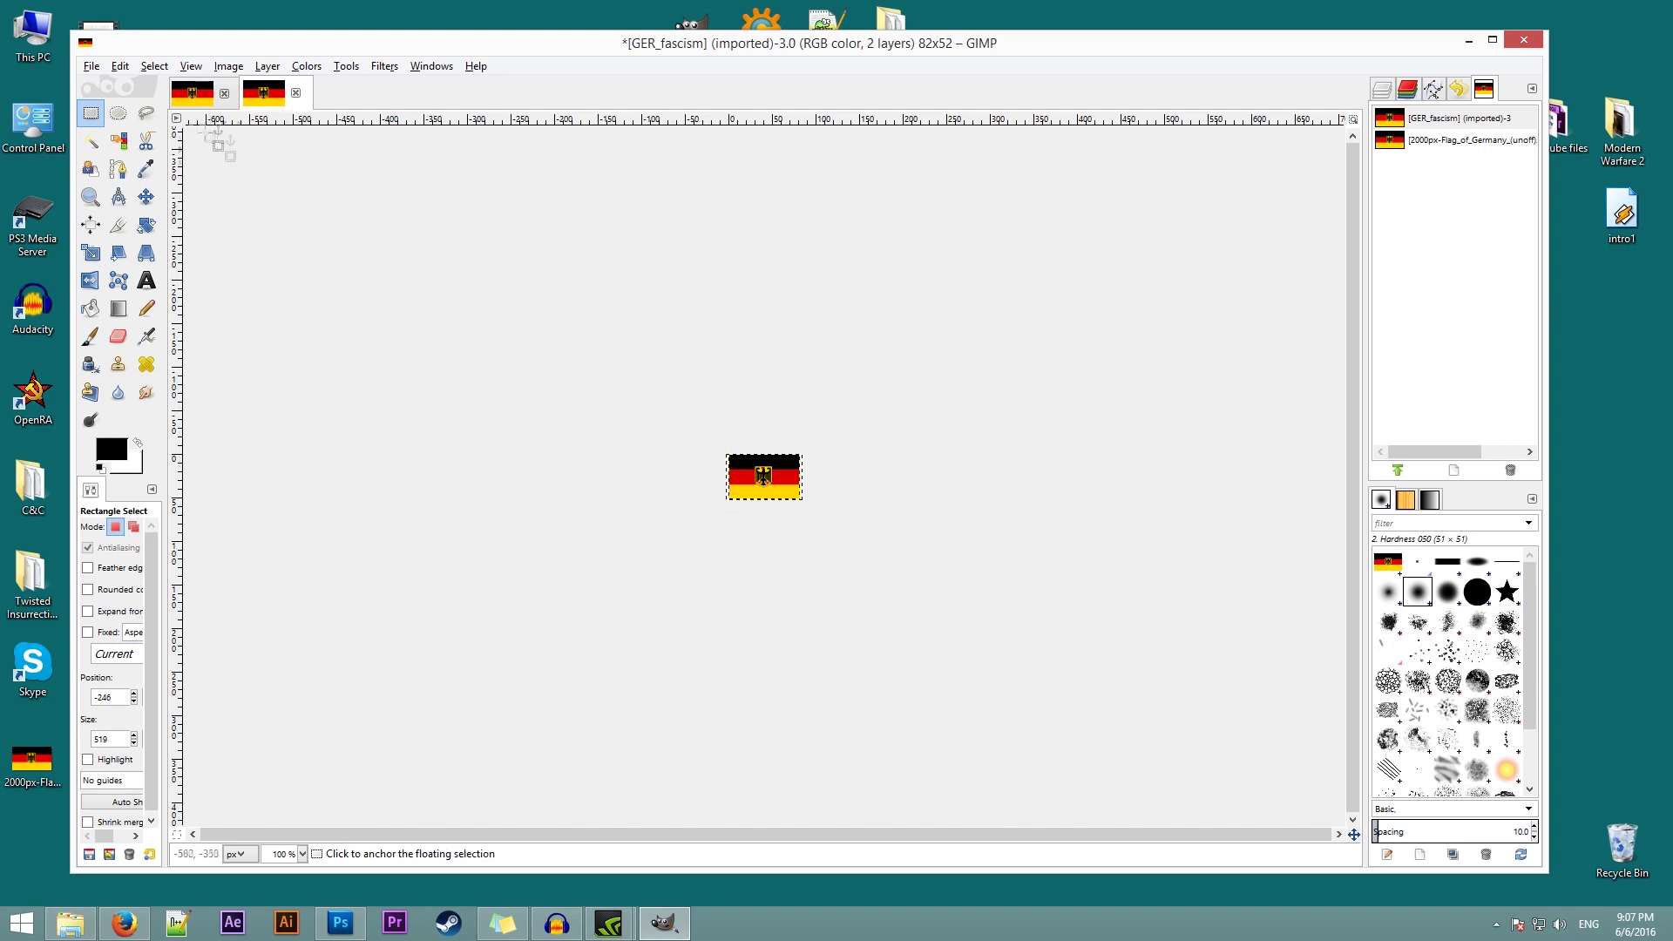
click(91, 67)
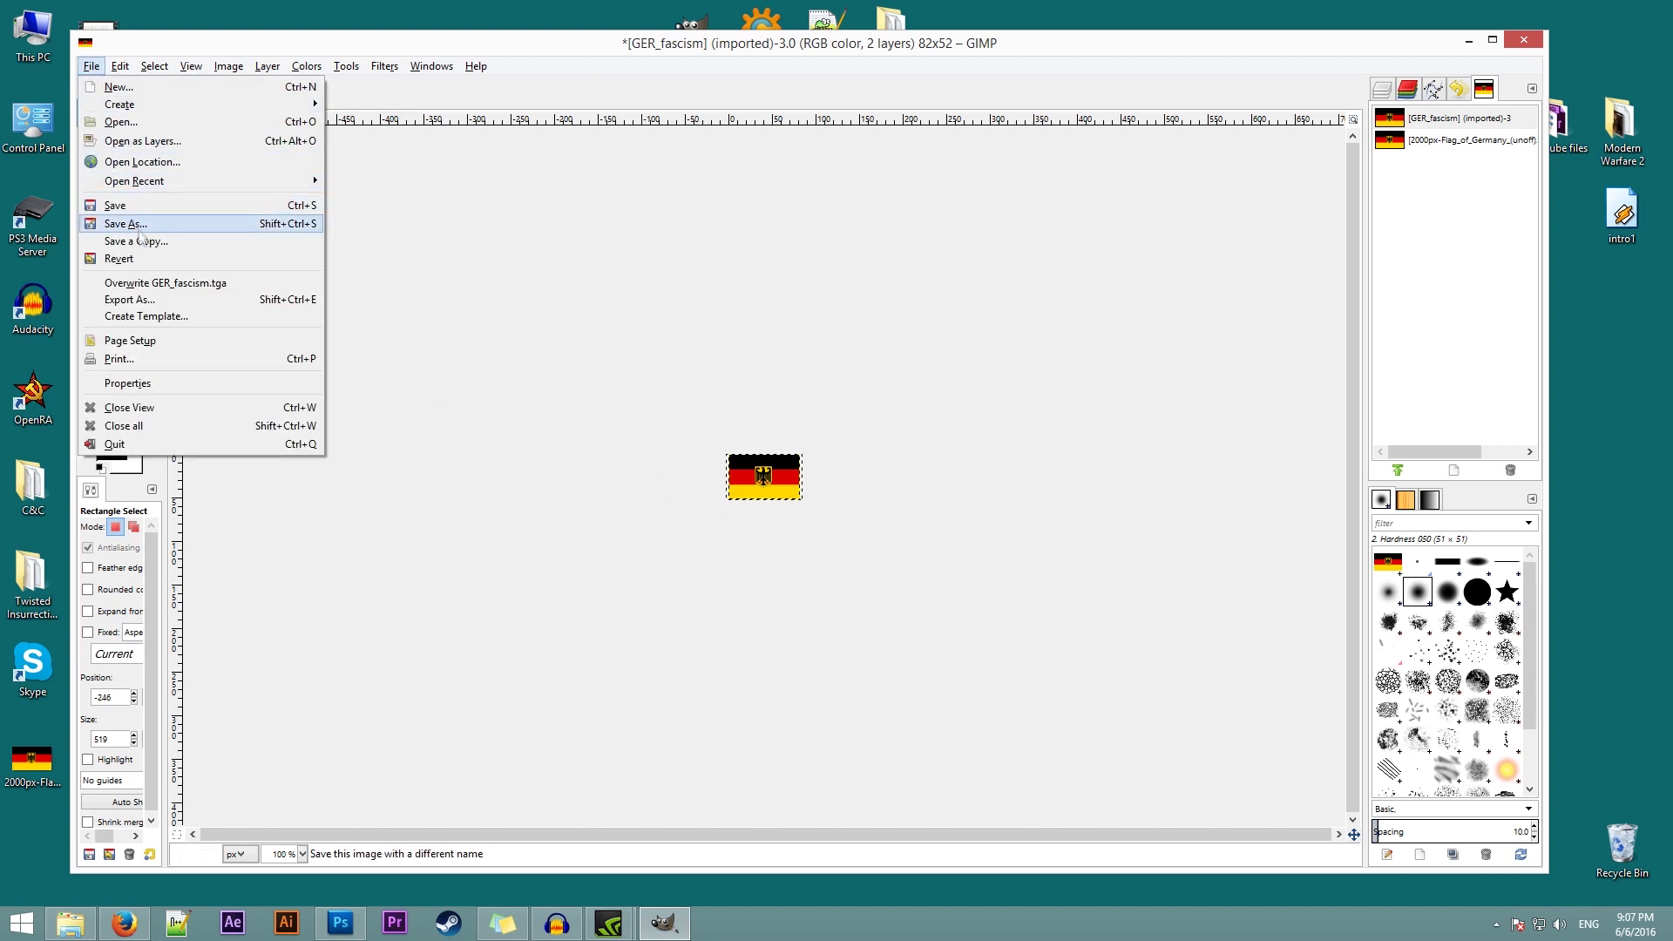
Export over GER_fascism.tga in the mod's flags folder, replacing it, with RLE compression off.
click(149, 298)
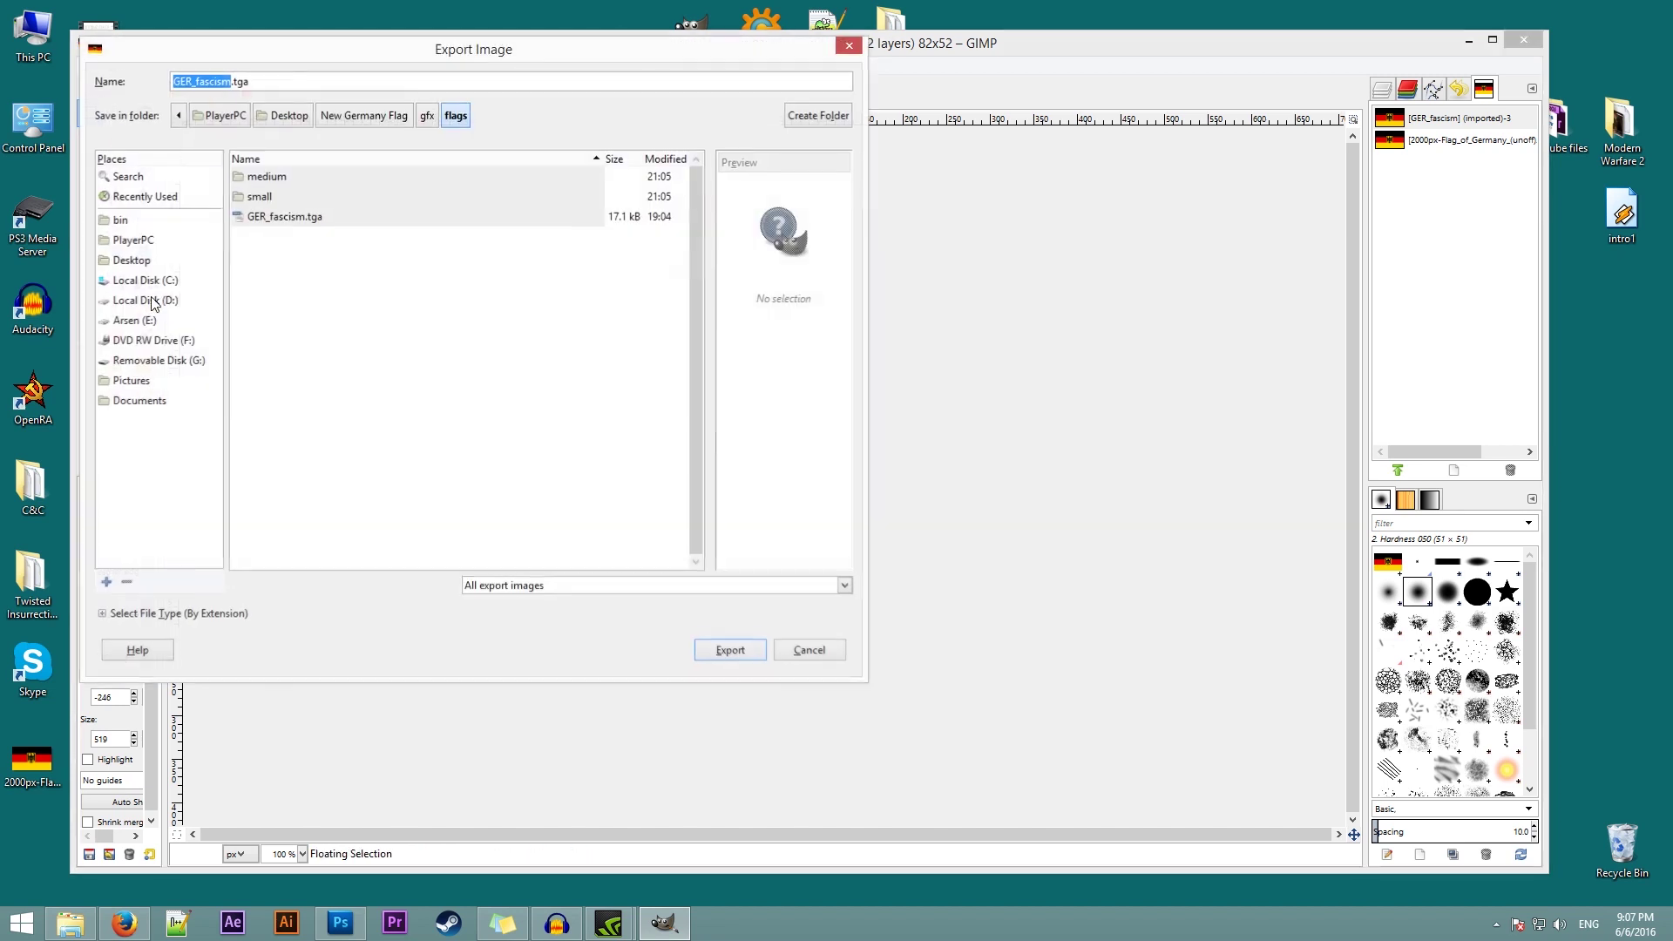
click(297, 224)
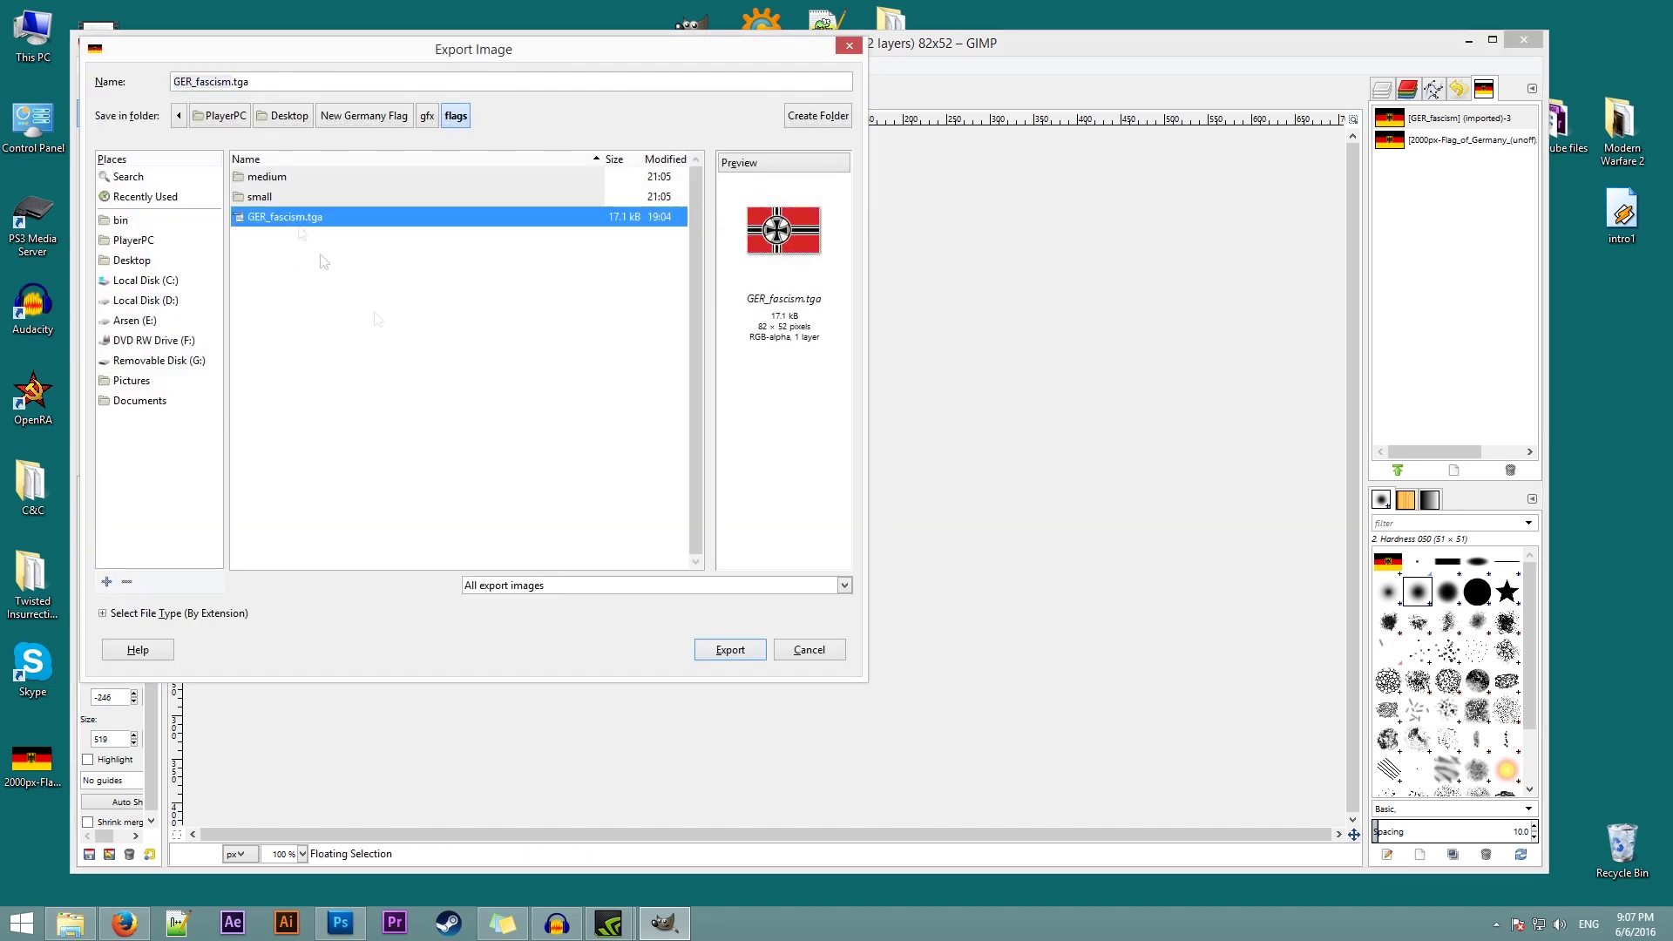
click(727, 651)
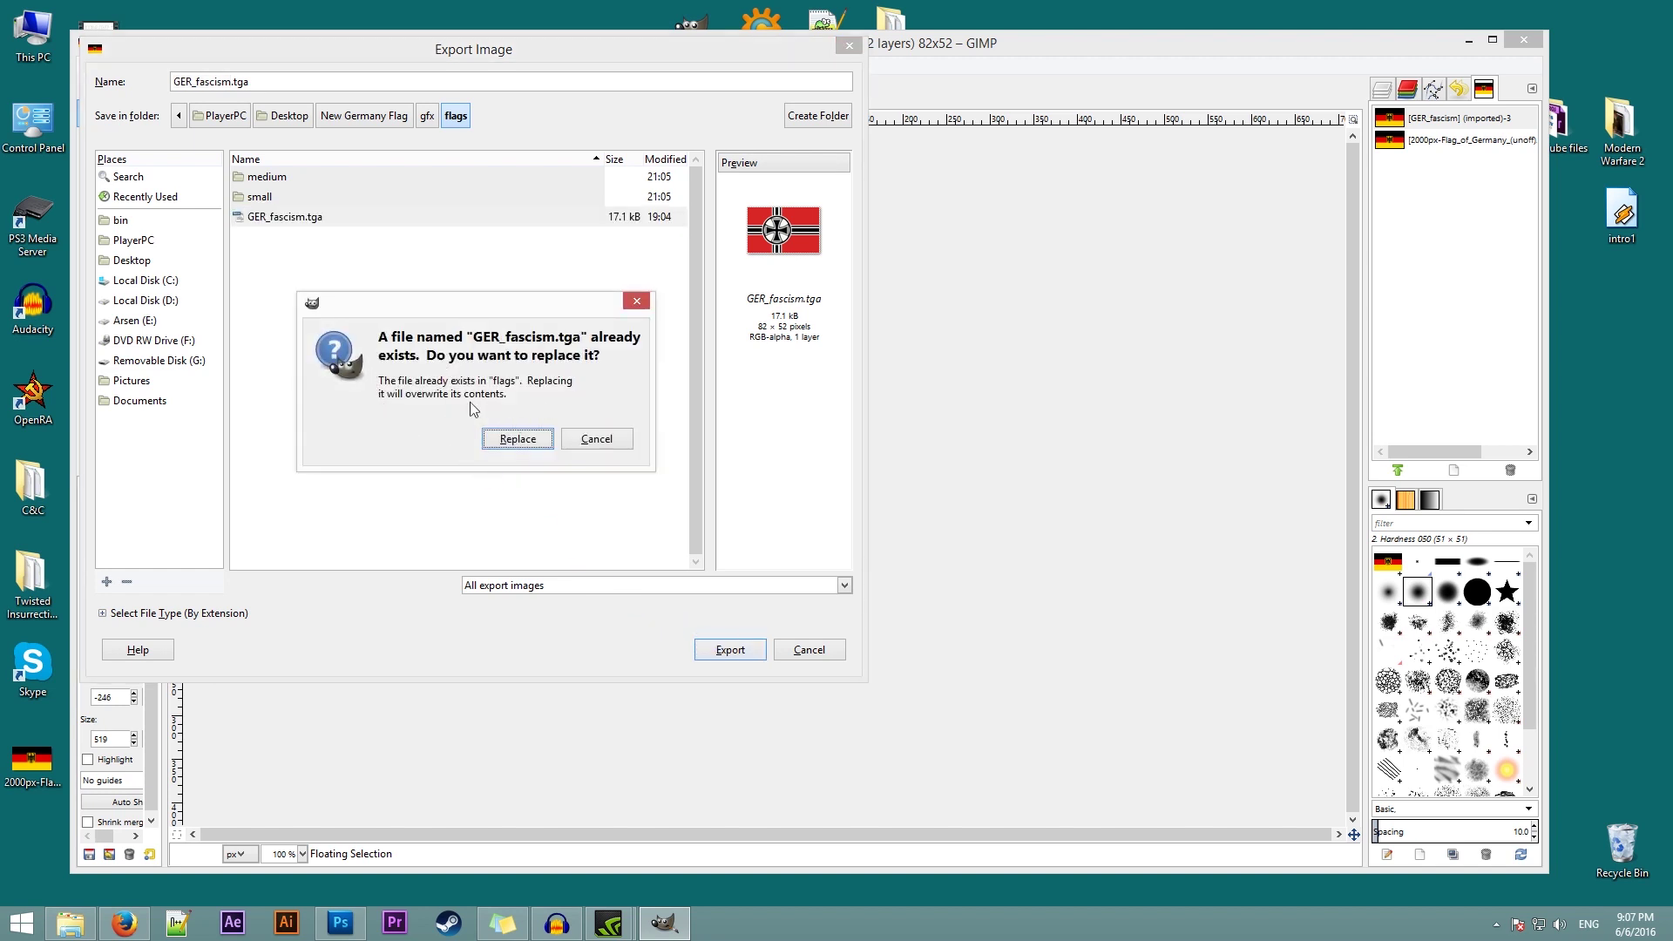
click(515, 440)
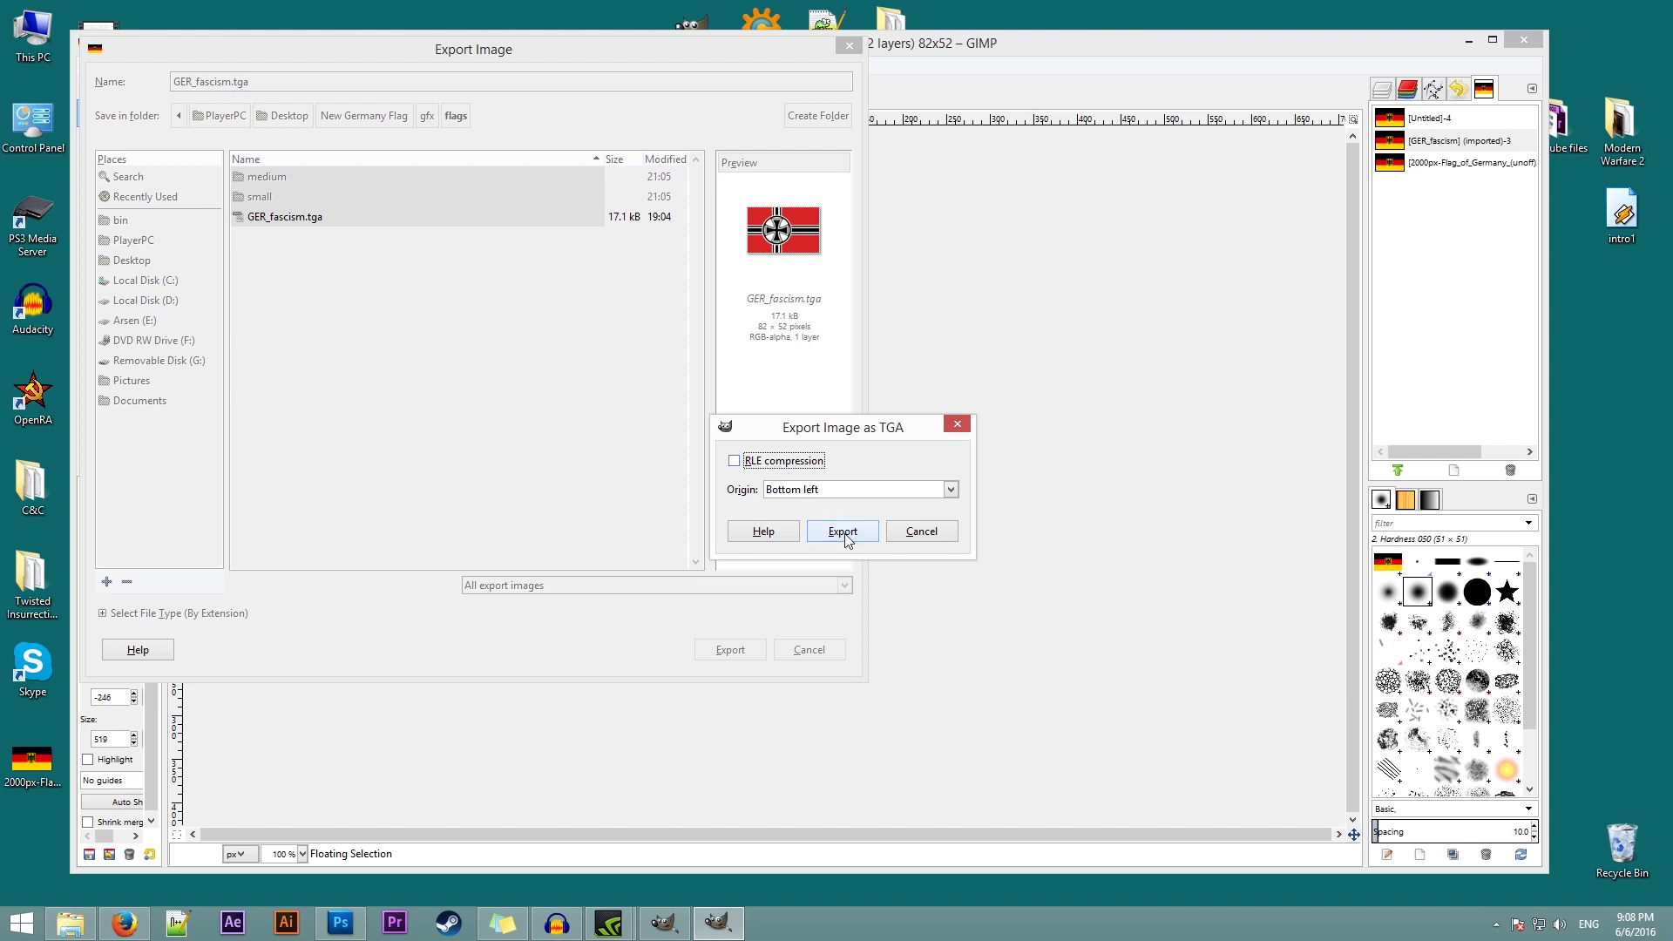
click(842, 533)
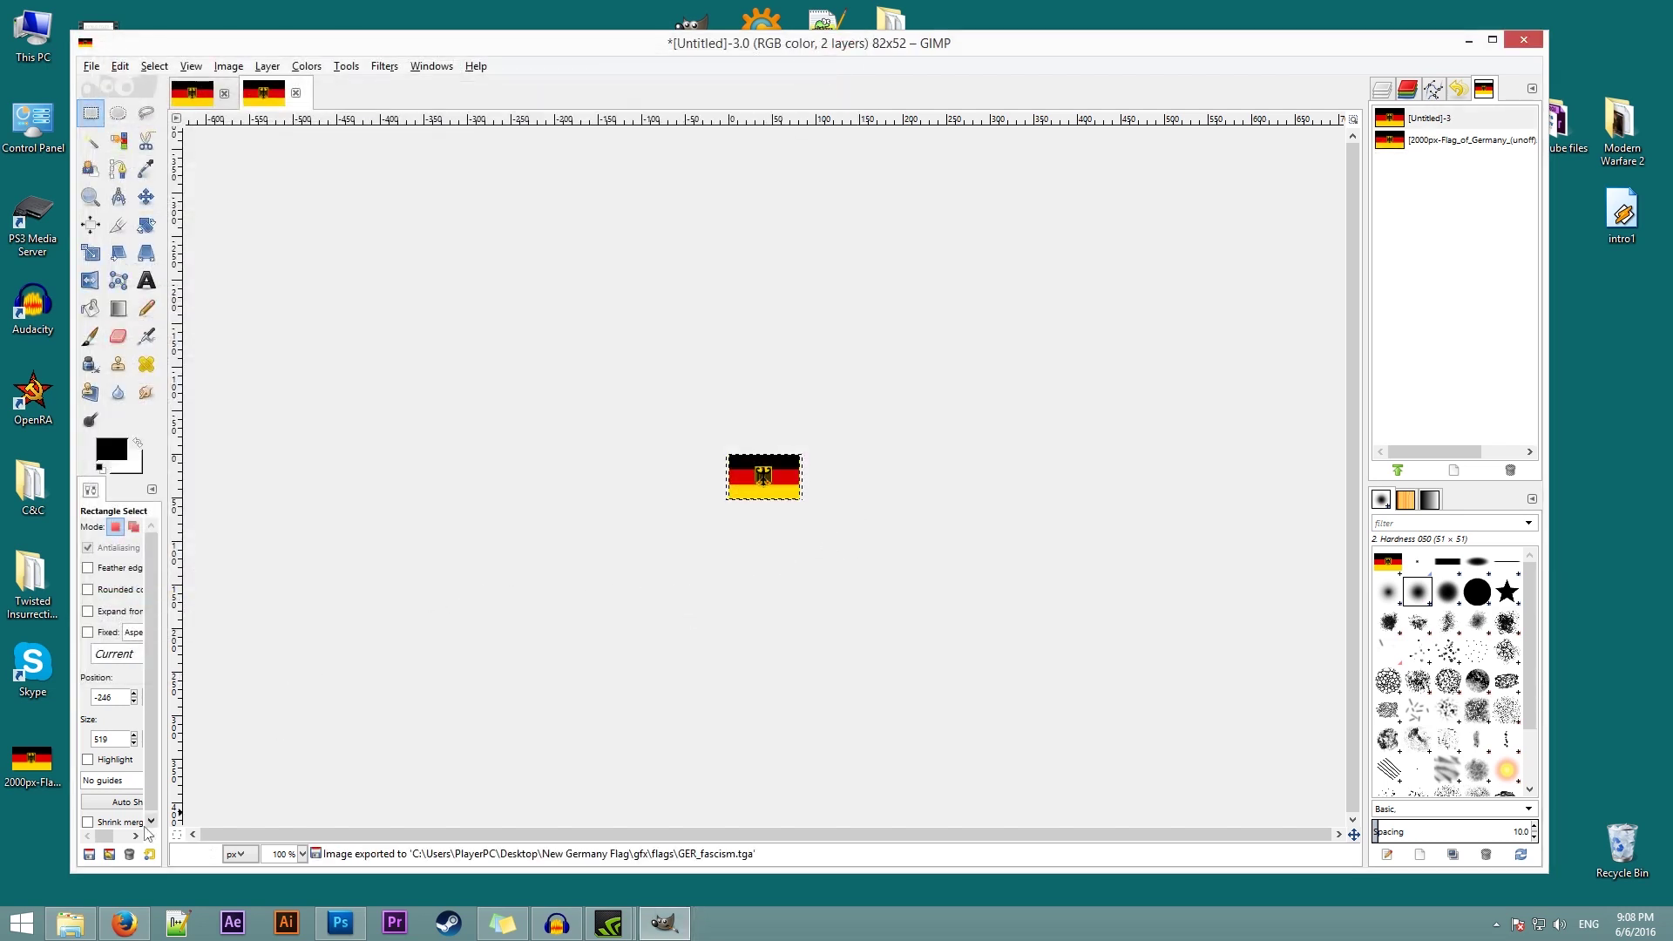
Open the 41x26 GER_fascism.tga from the mod's medium folder in GIMP.
mouse_move(72, 928)
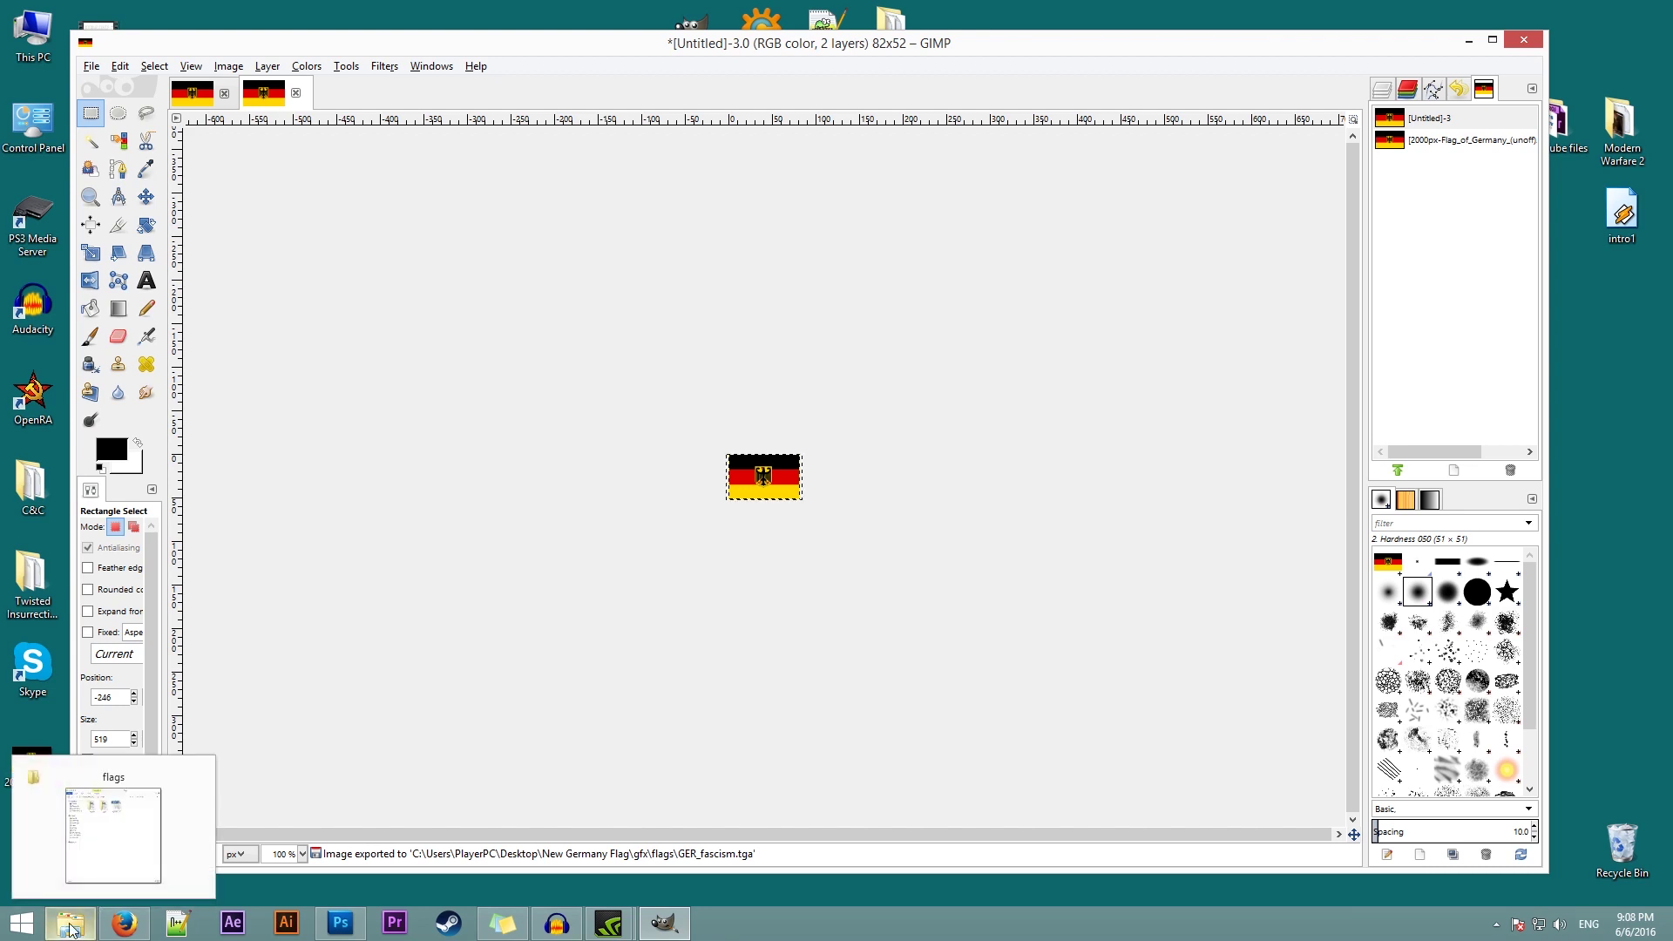
click(72, 929)
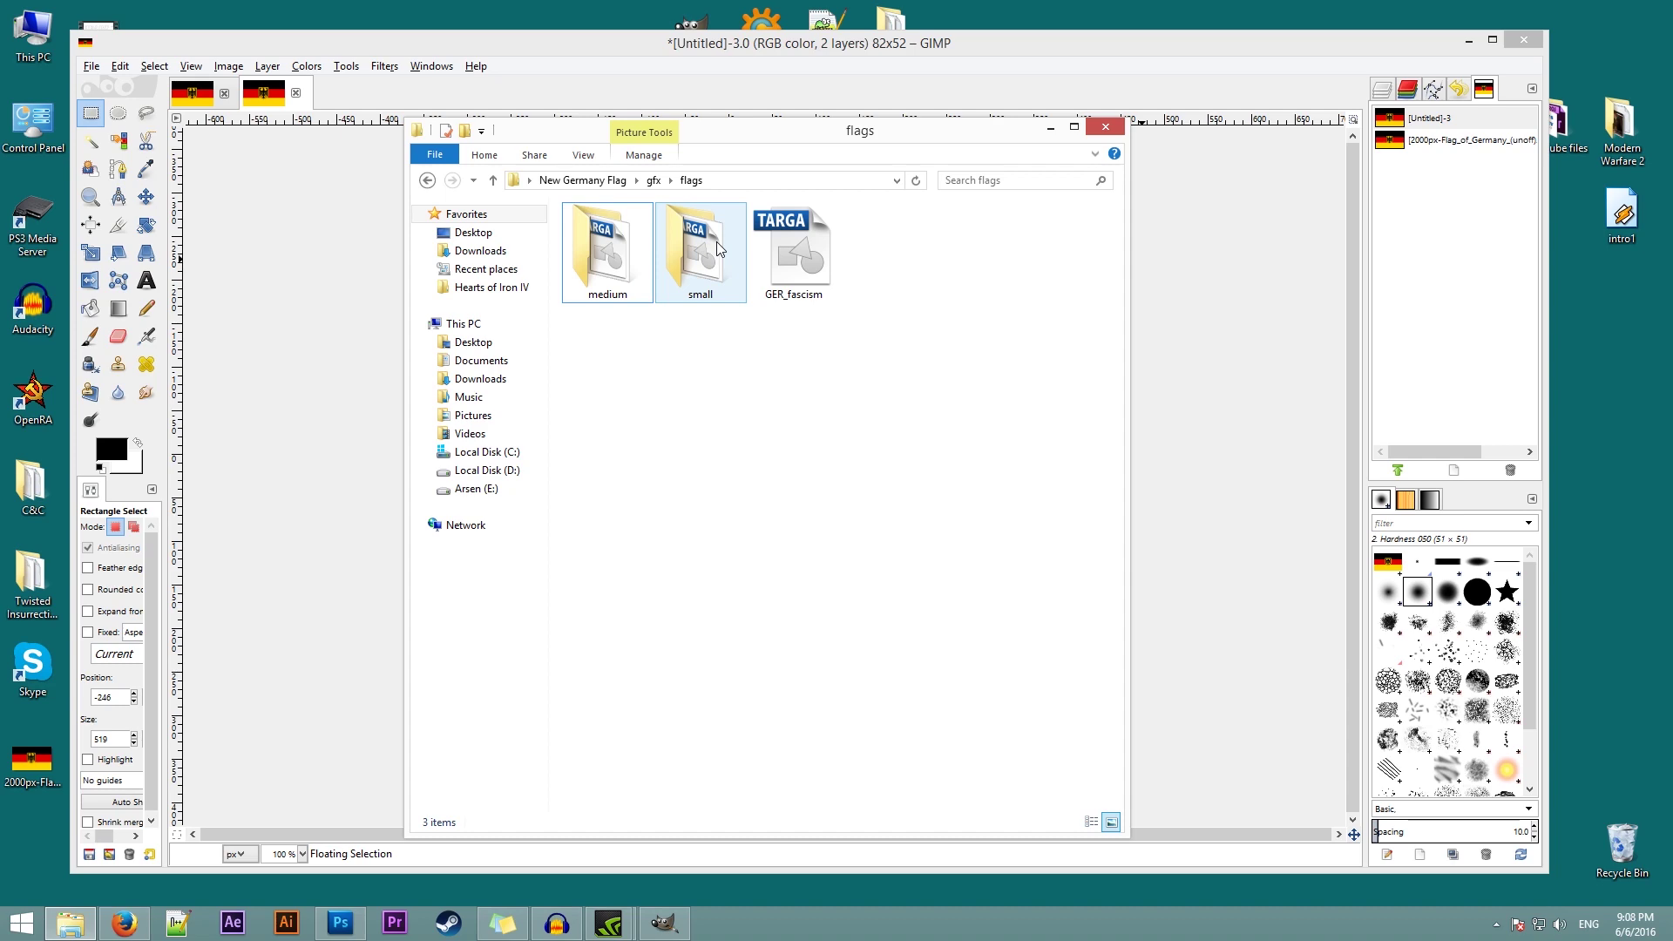
click(91, 66)
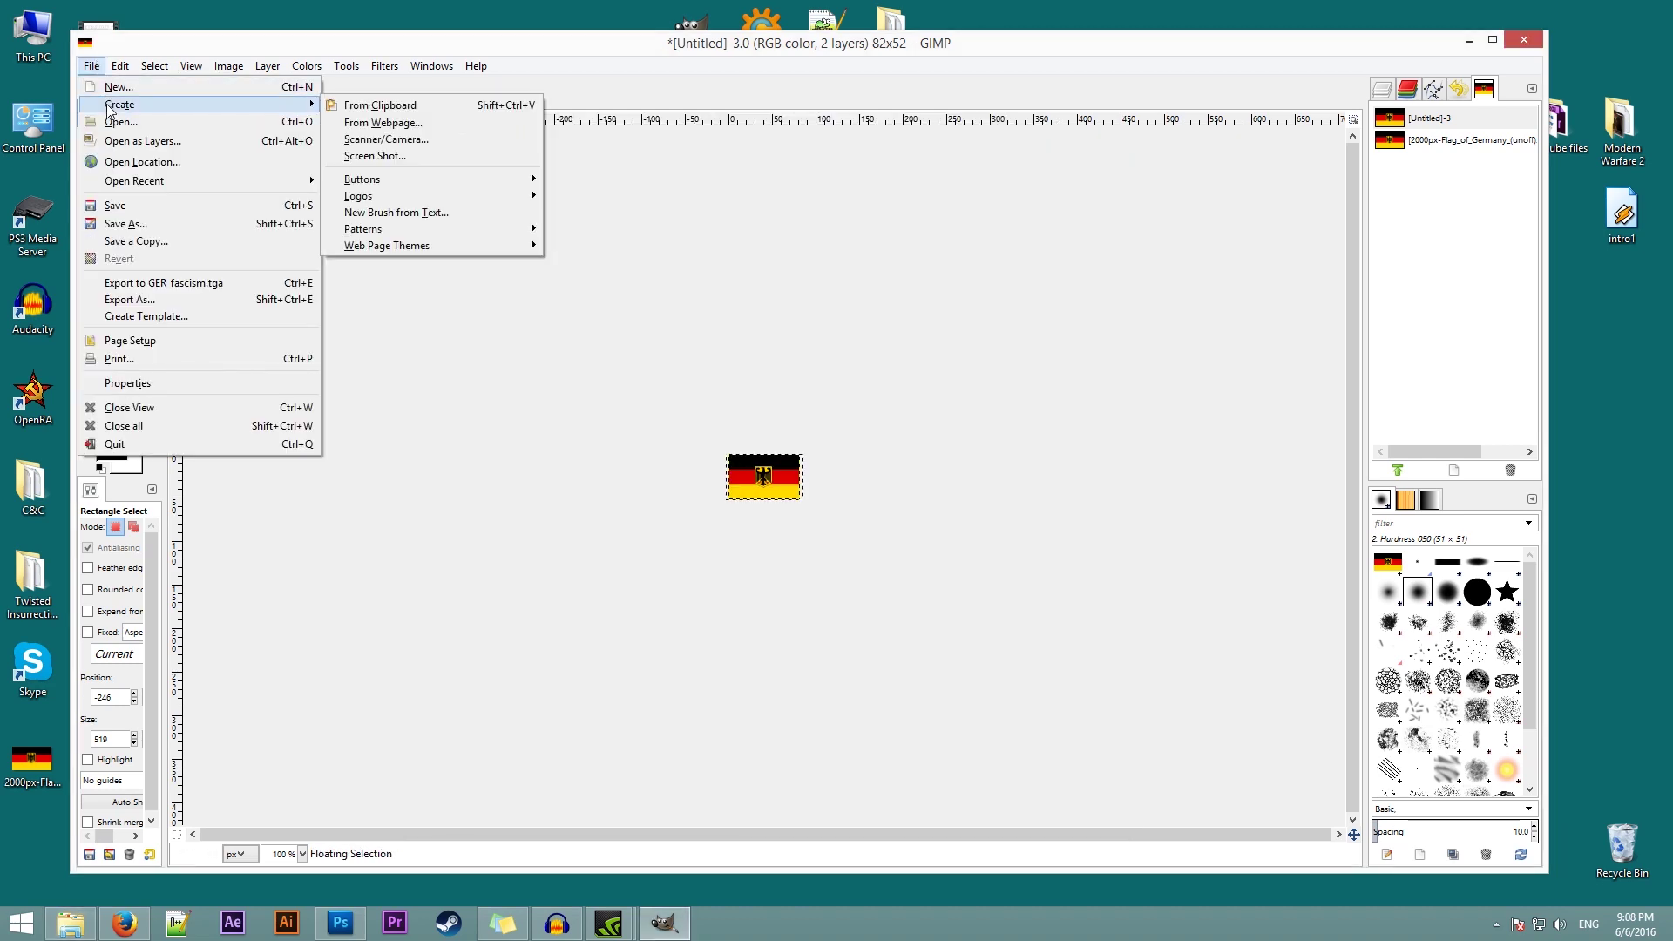
click(120, 122)
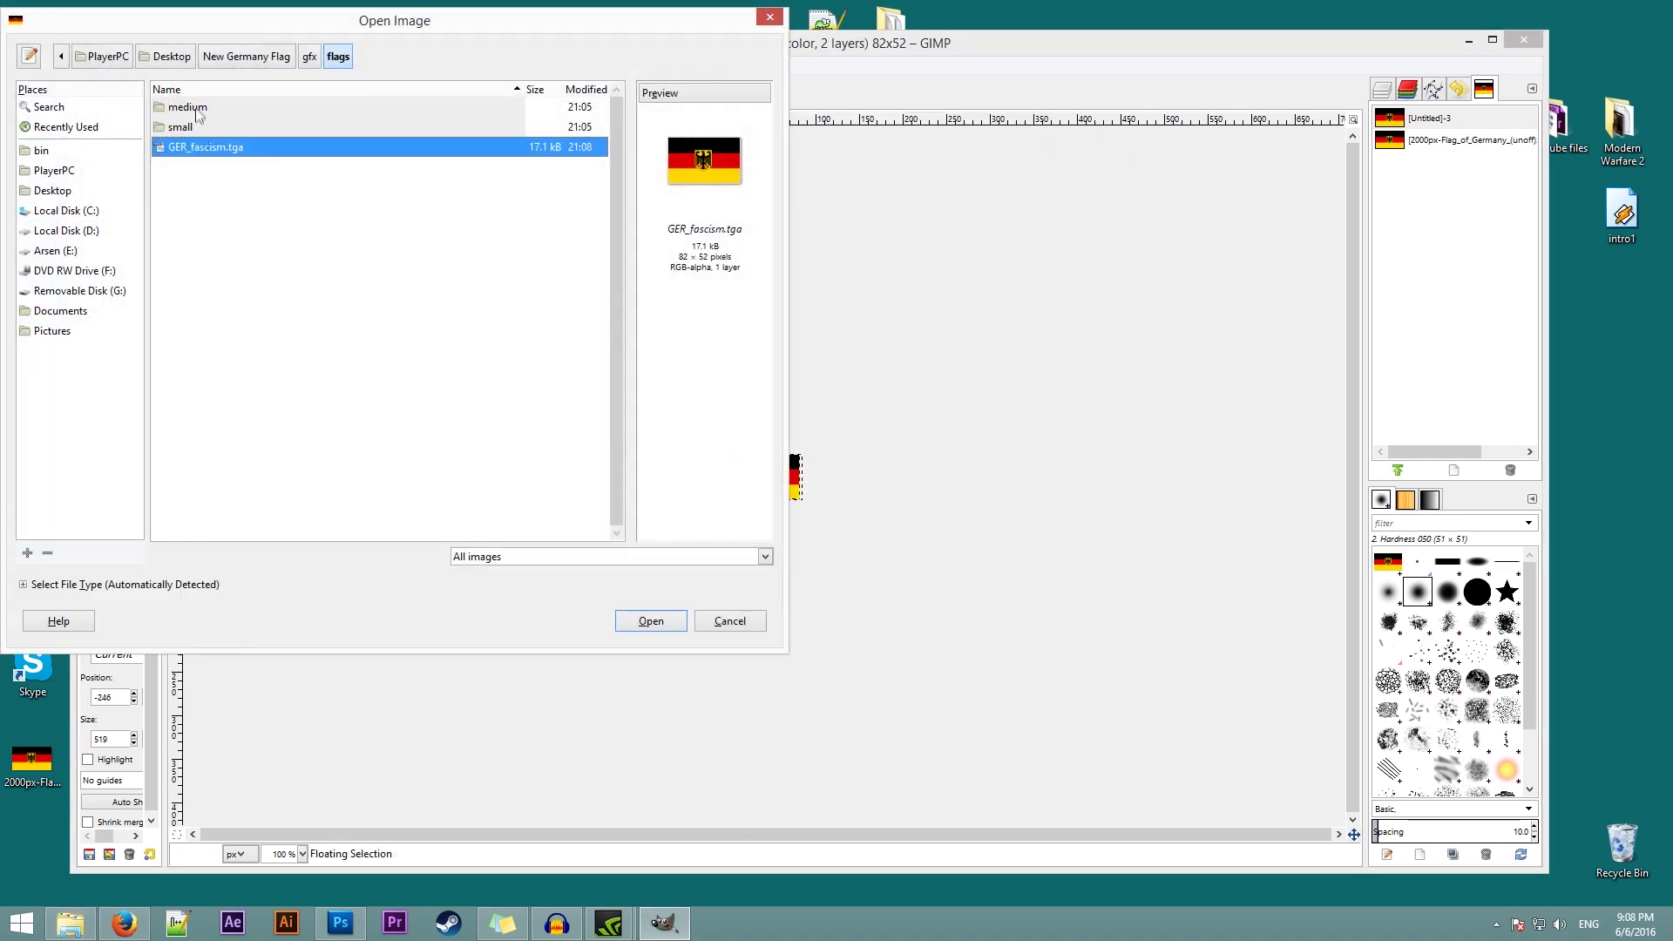
double_click(197, 109)
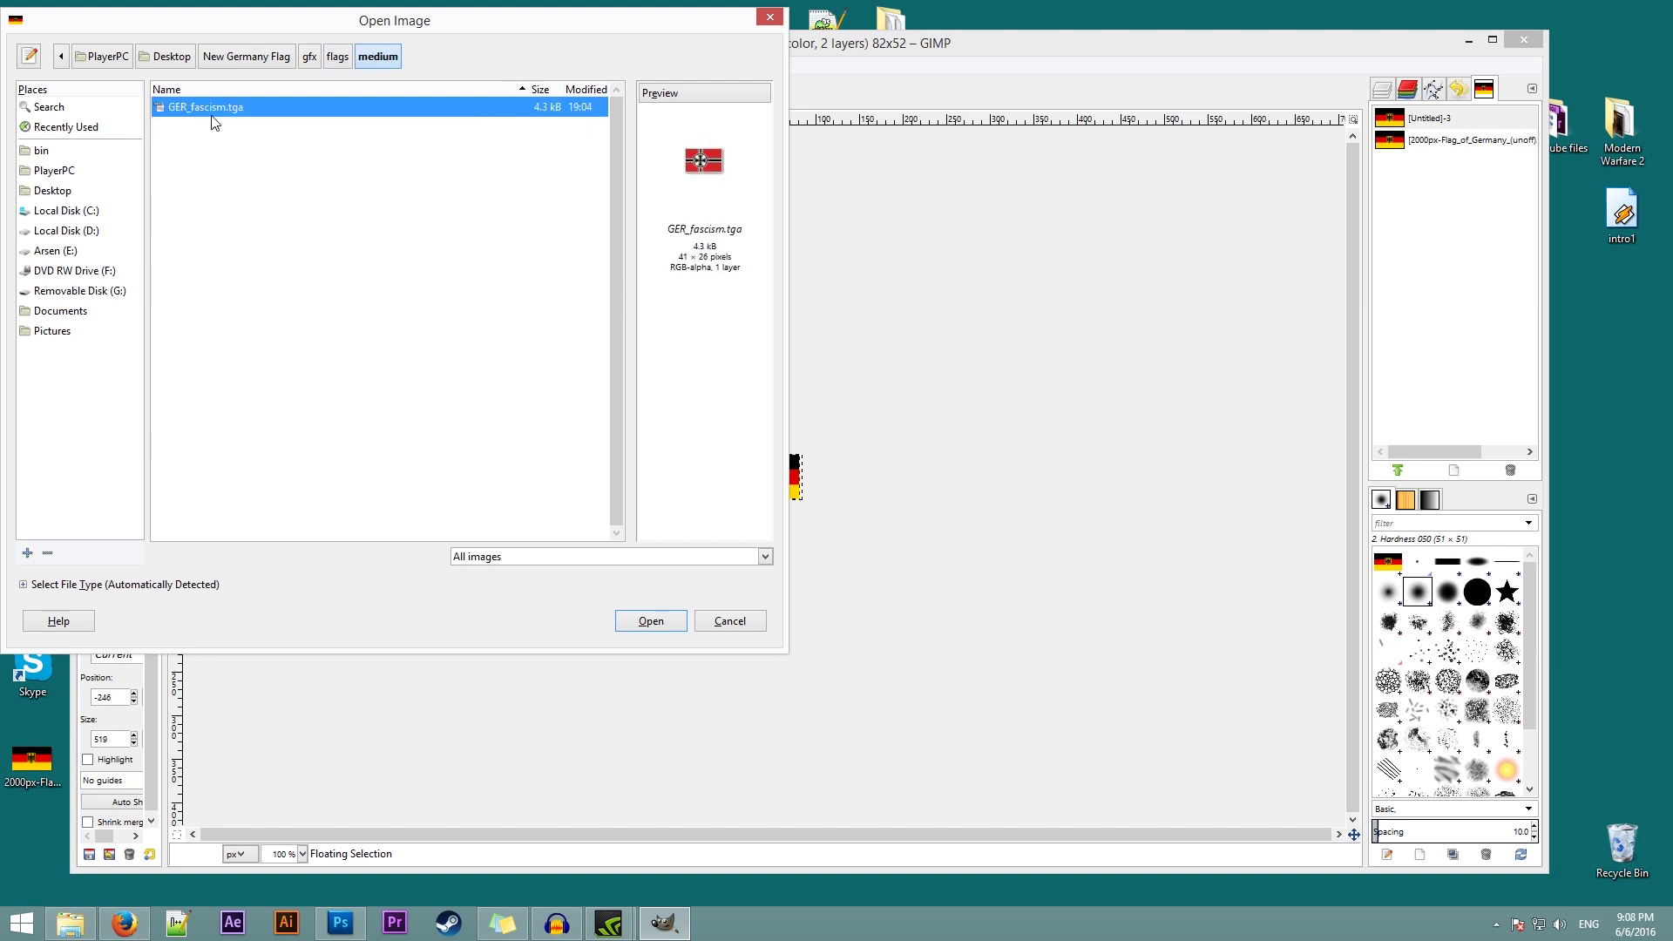
key(Return)
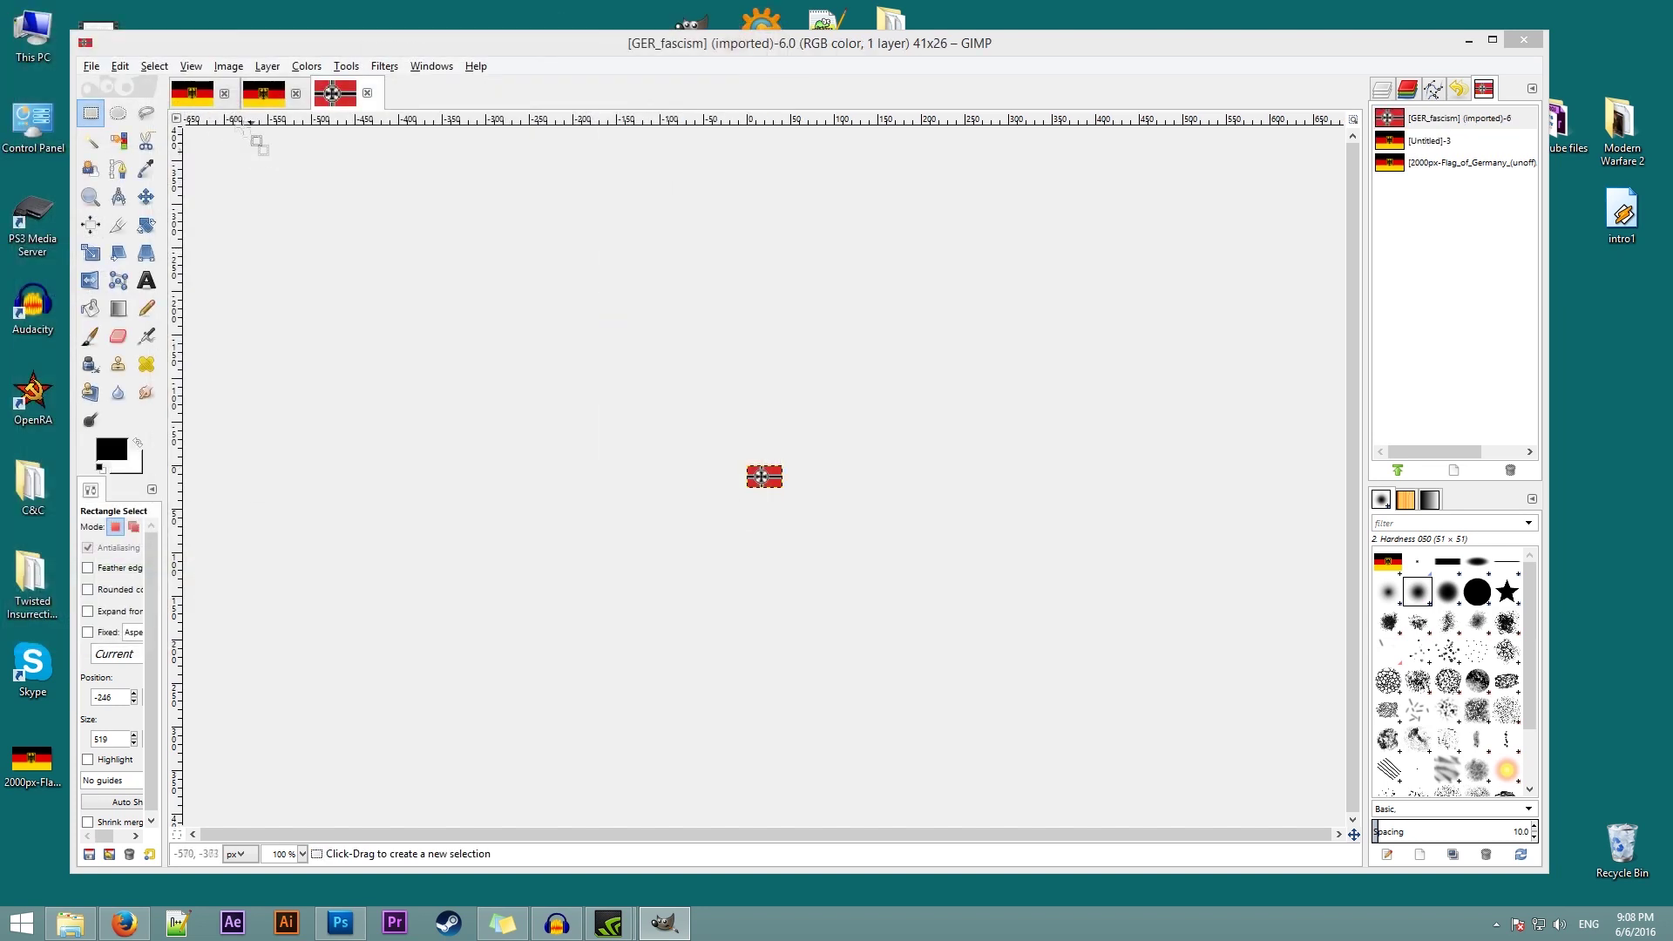
click(206, 102)
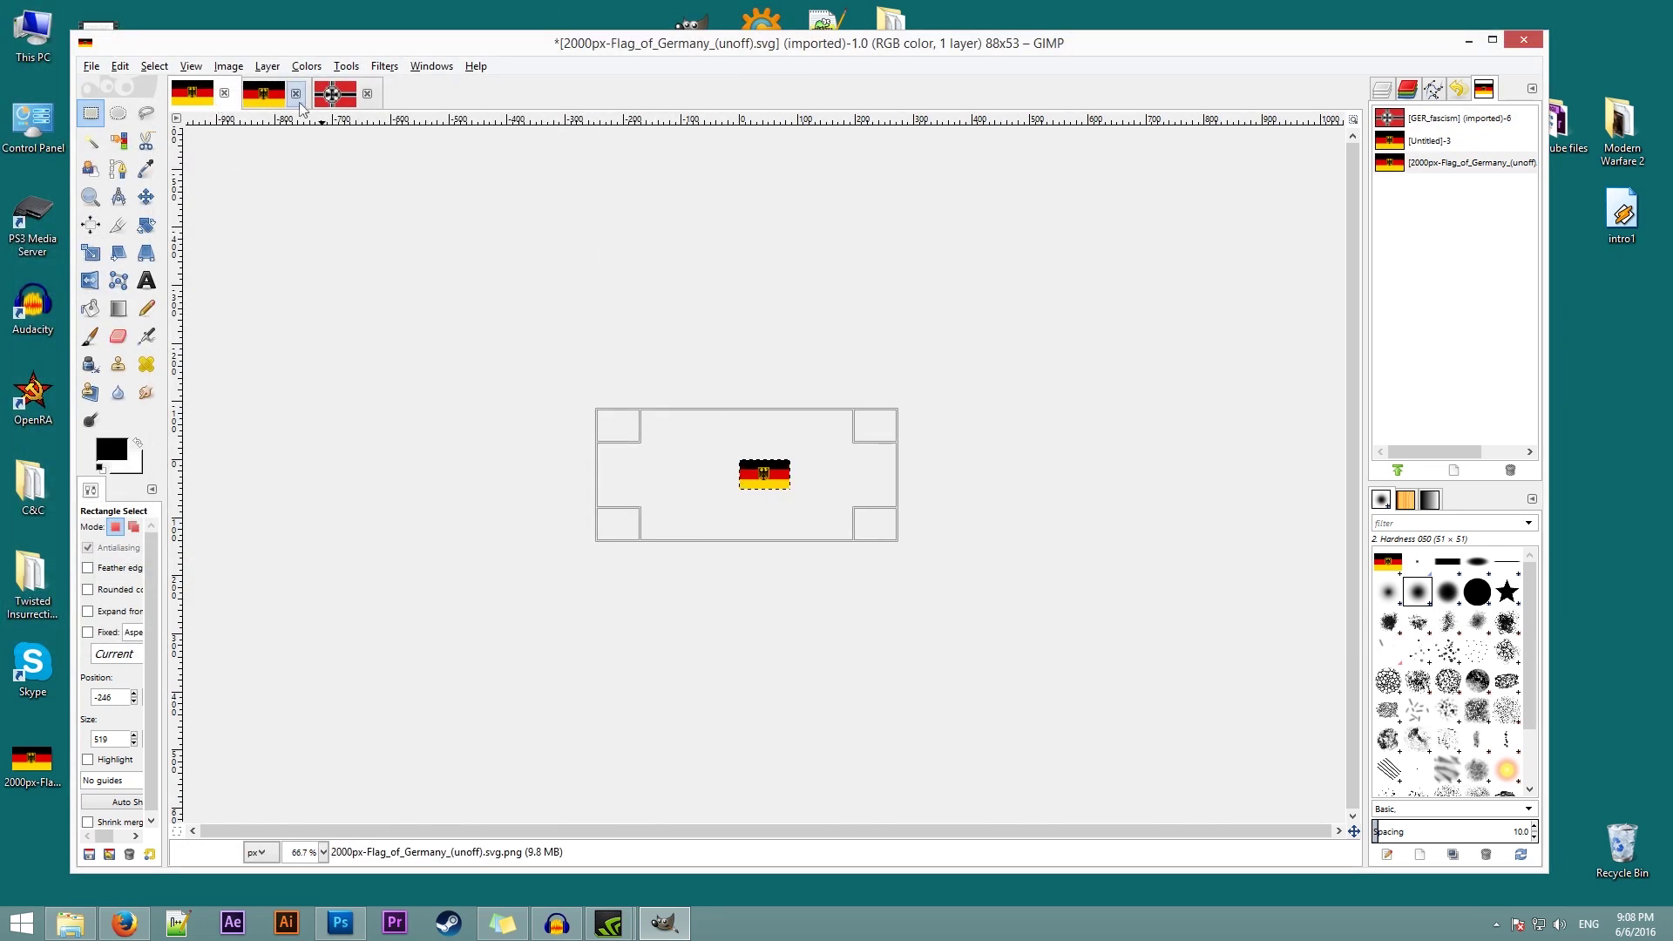
click(345, 96)
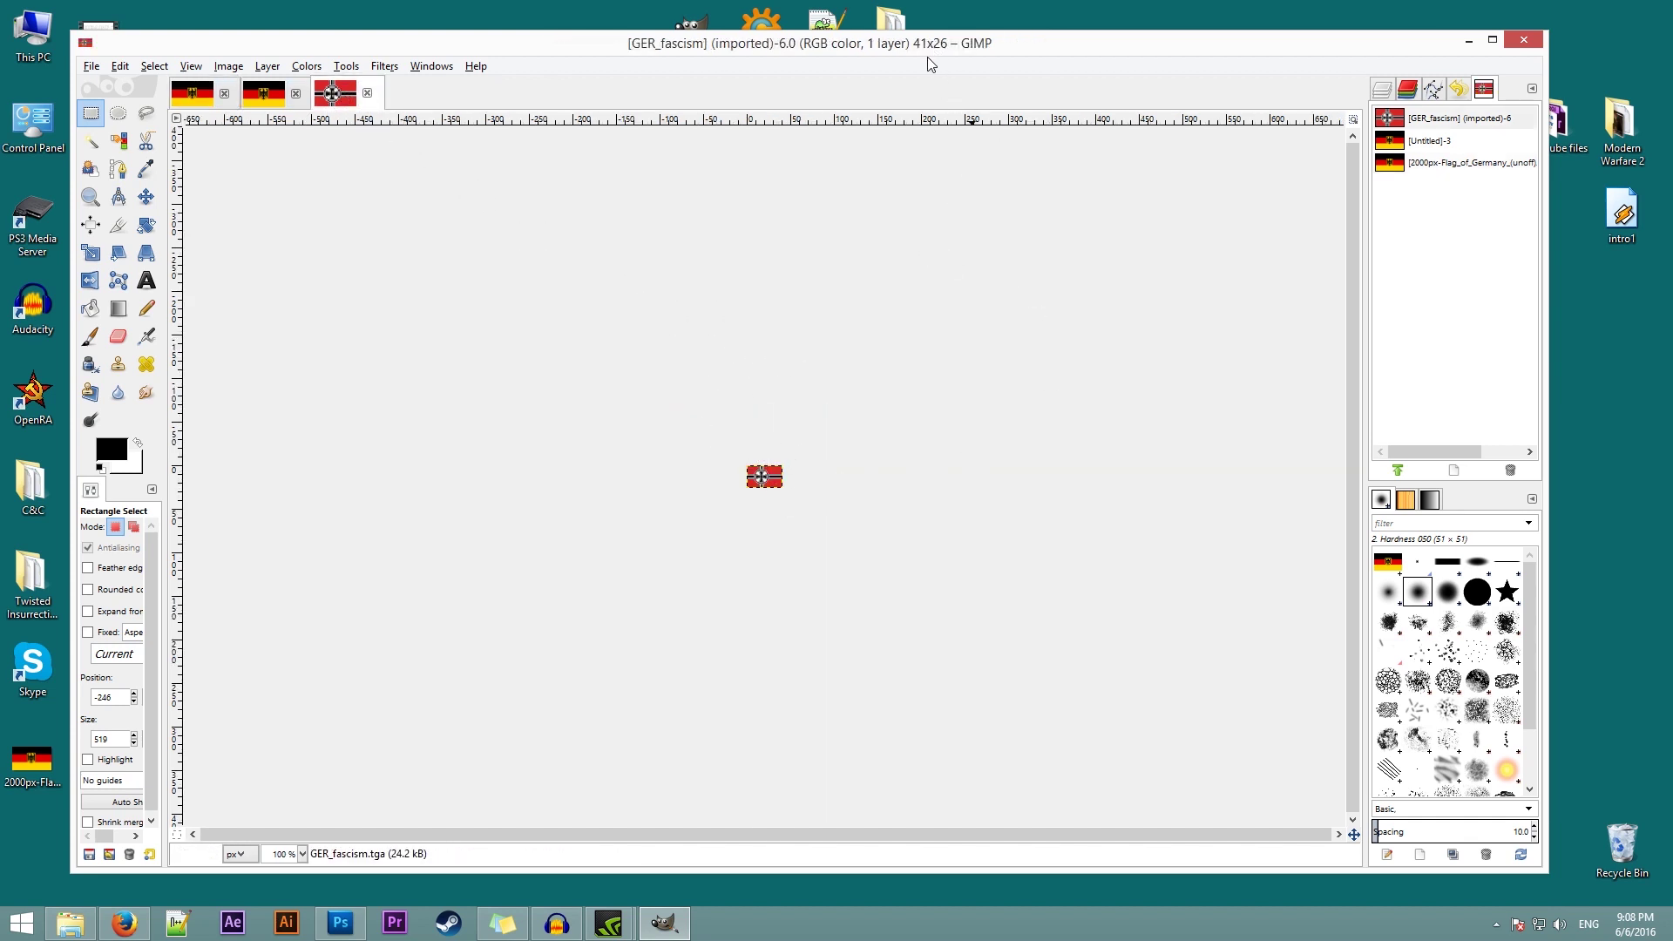
Scale the German flag image down to 45x27 pixels.
click(195, 98)
click(228, 67)
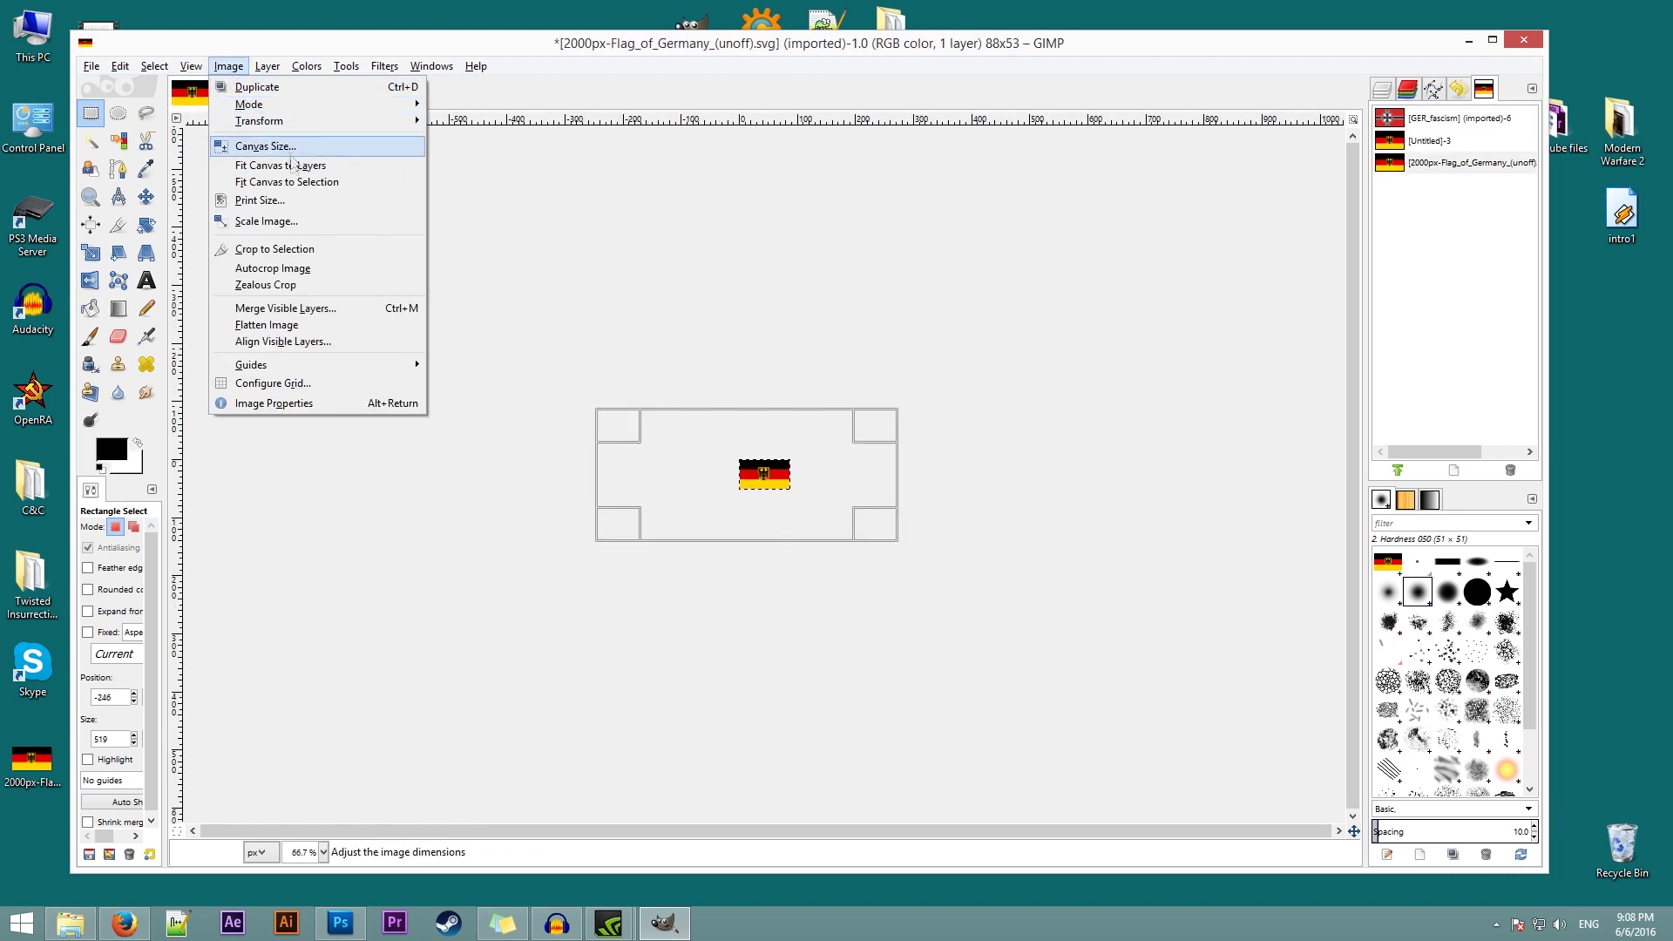
click(296, 222)
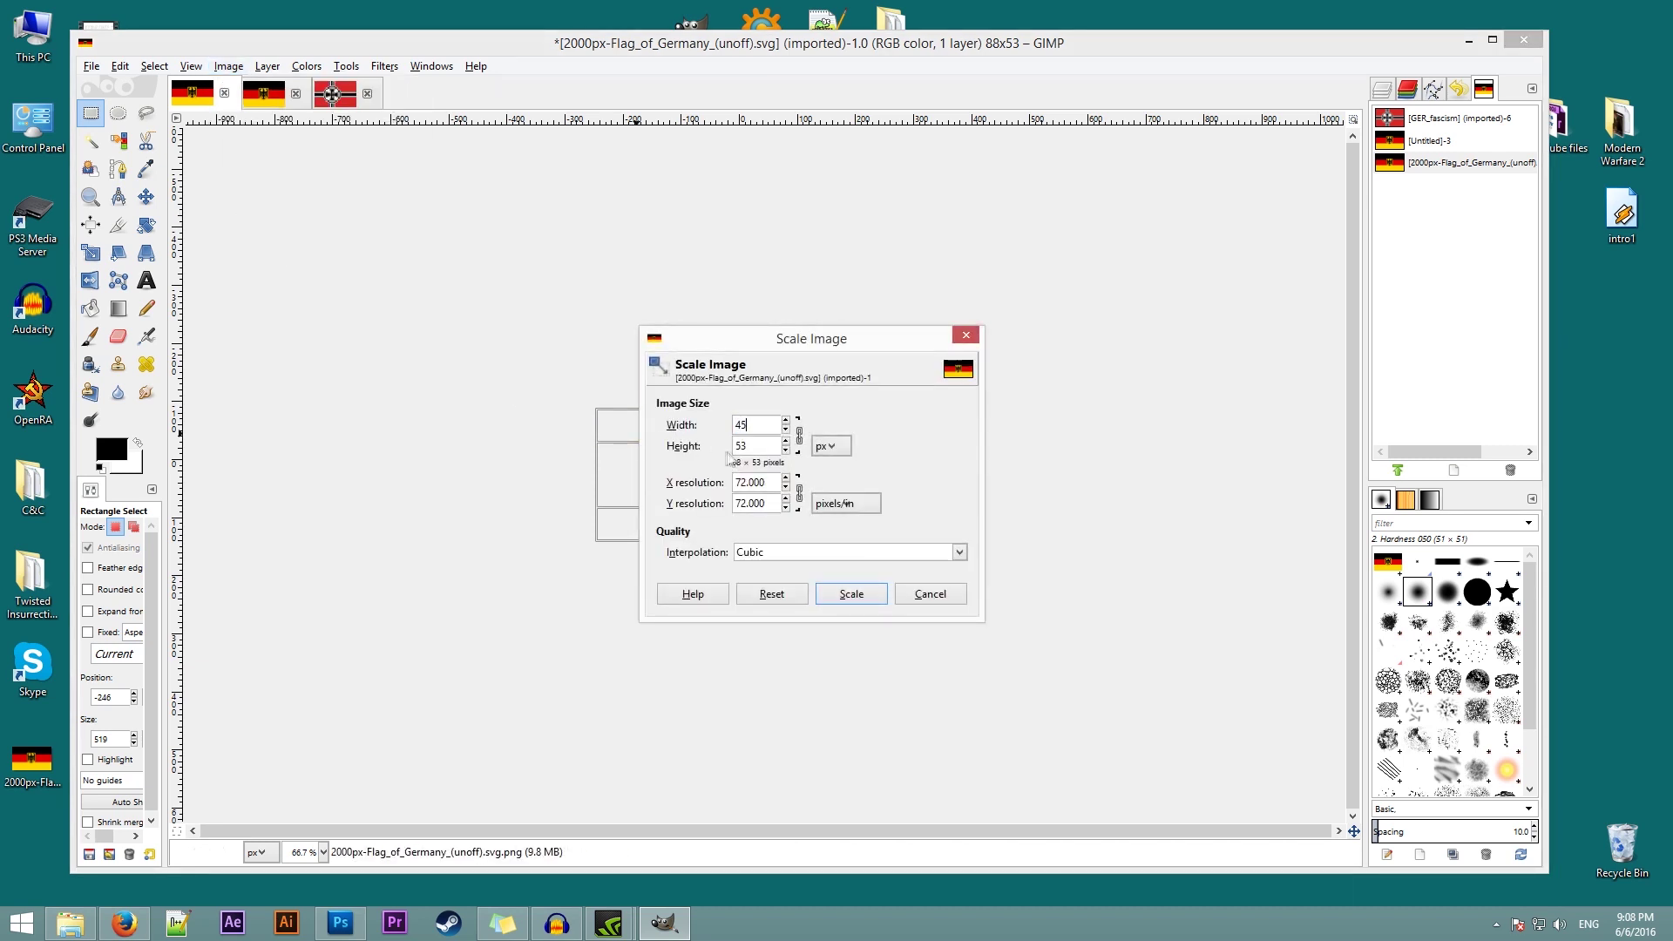
click(840, 596)
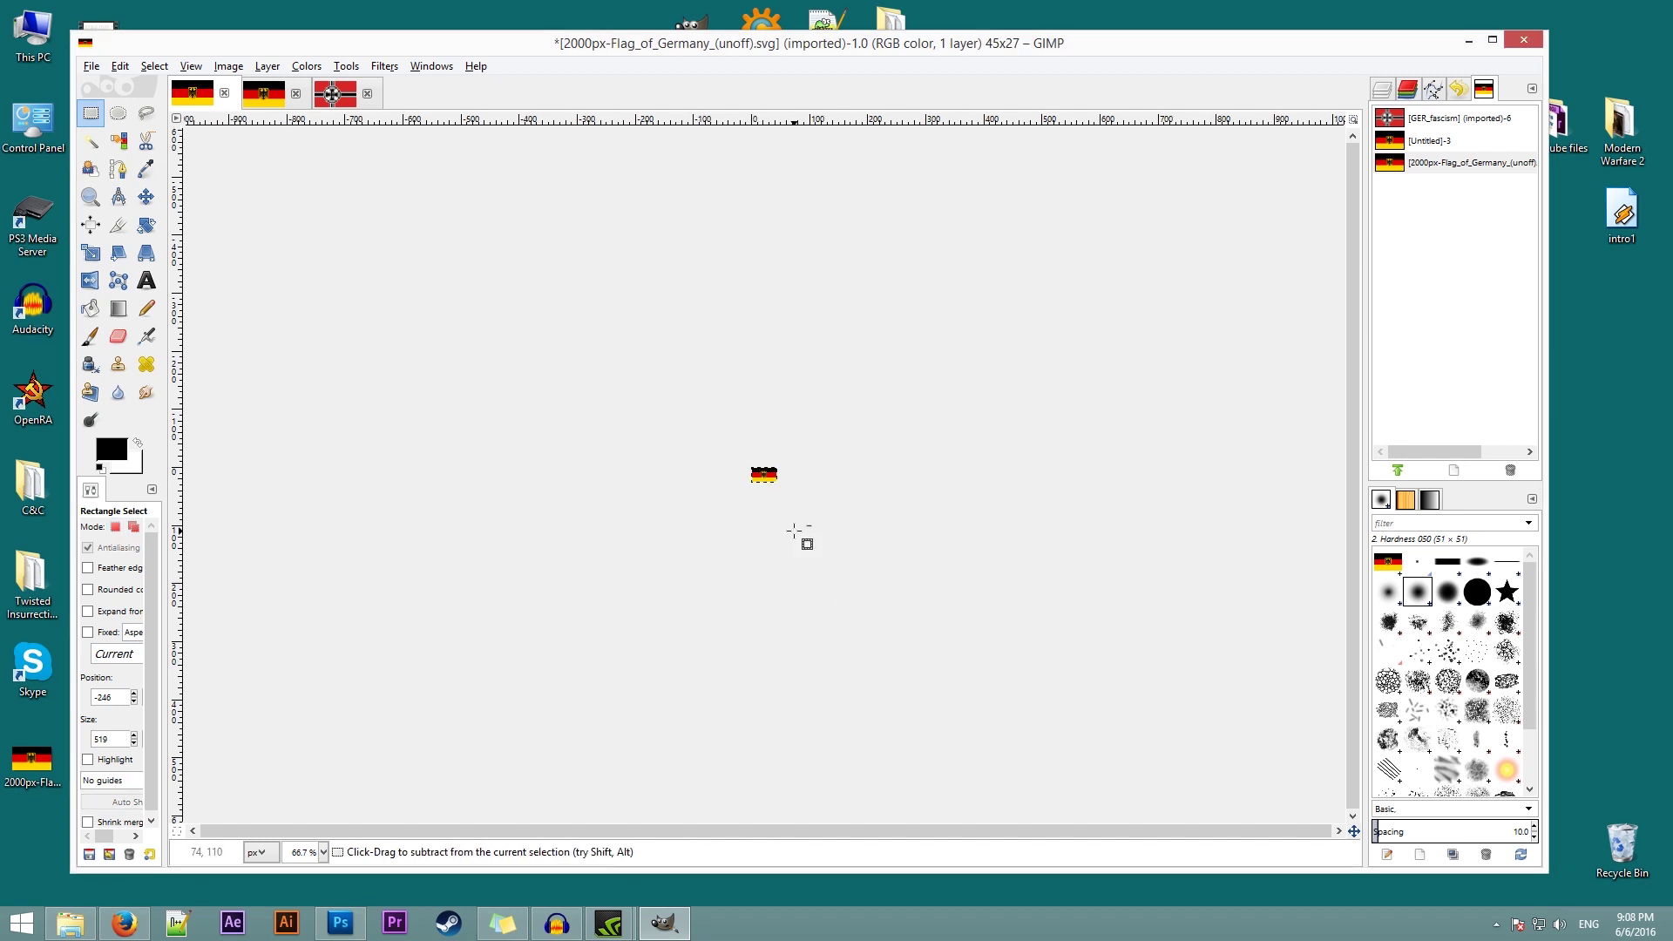
Select the scaled flag, paste it onto the medium GER_fascism image and anchor it.
drag(517, 289, 958, 571)
click(334, 93)
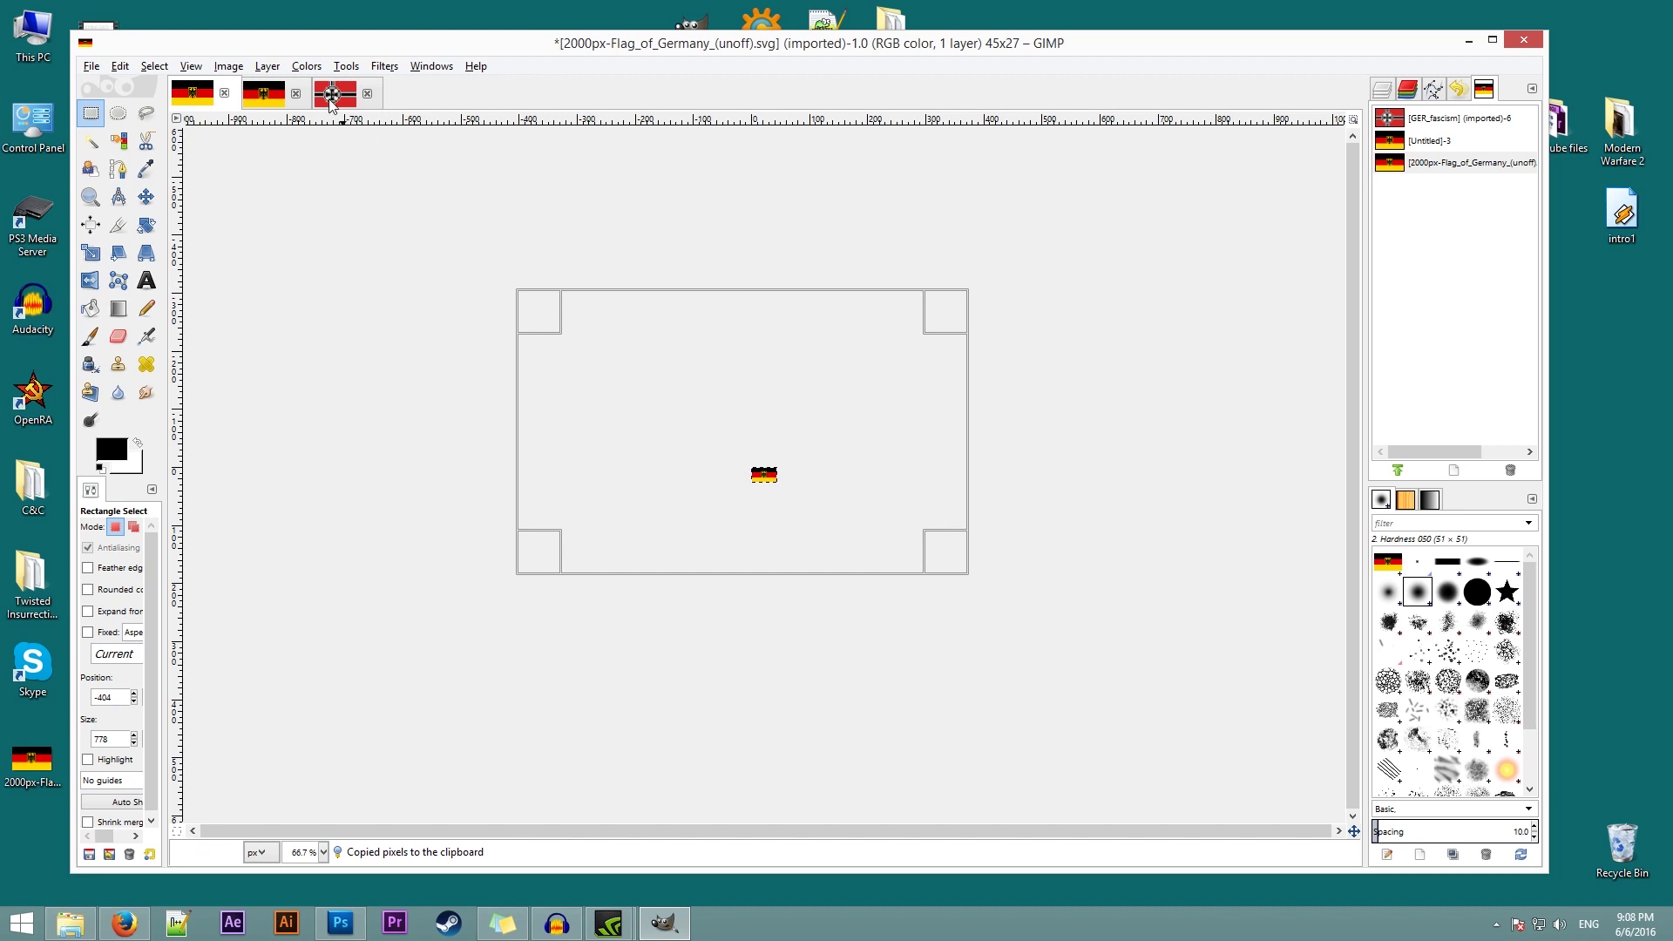
key(ctrl+v)
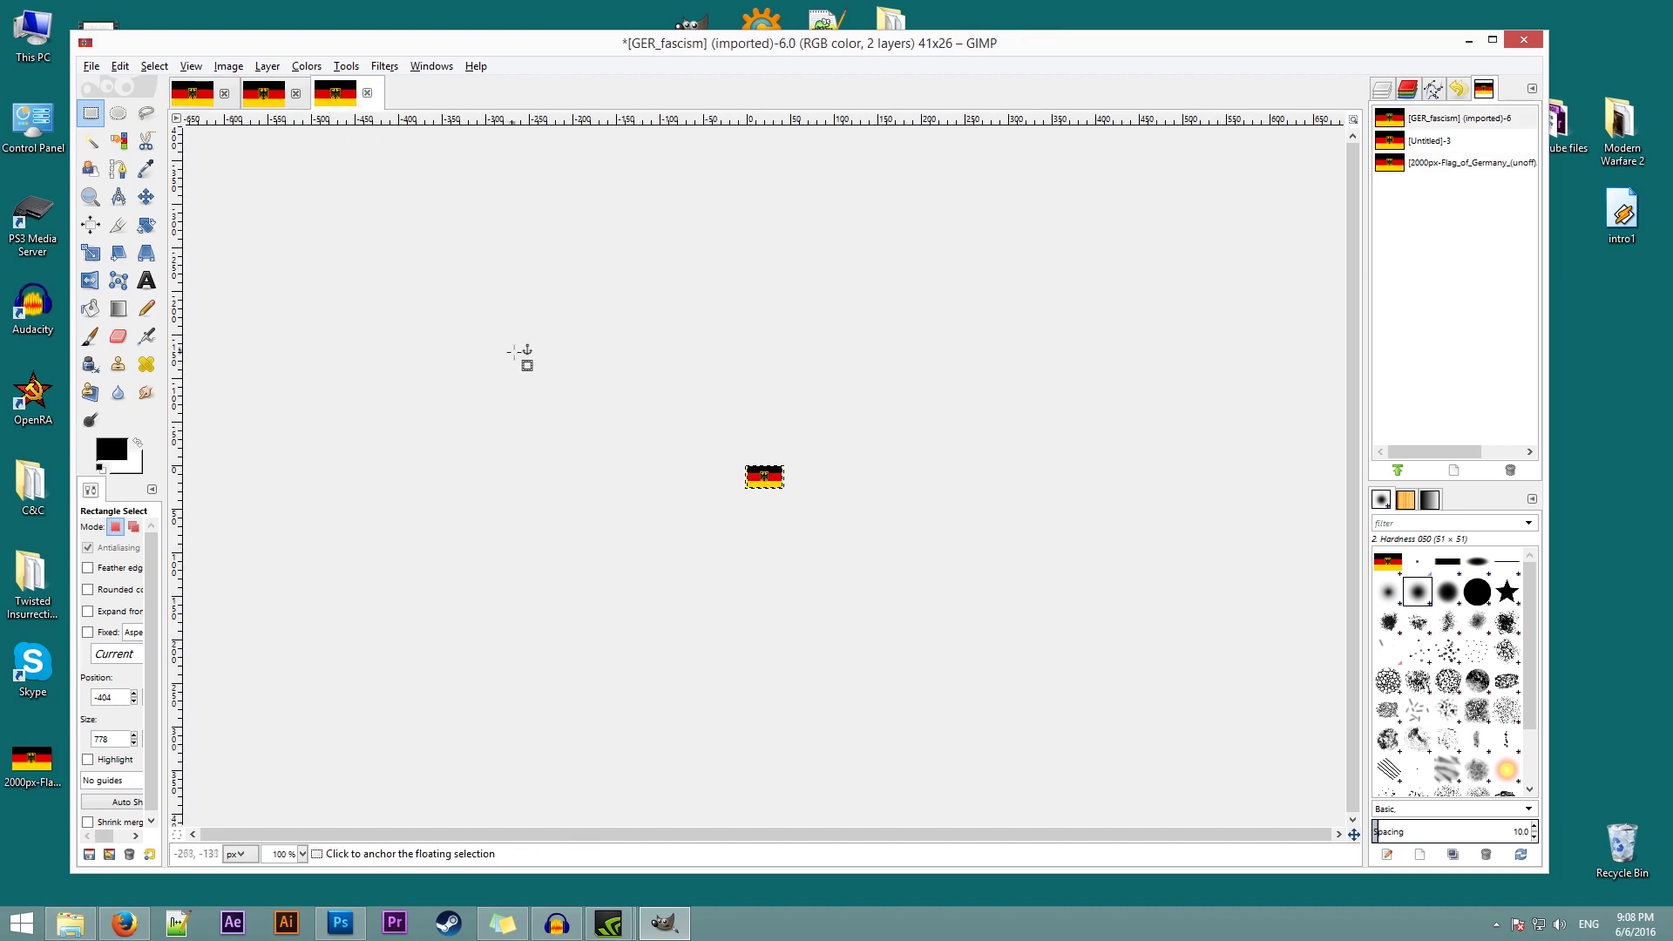
click(514, 352)
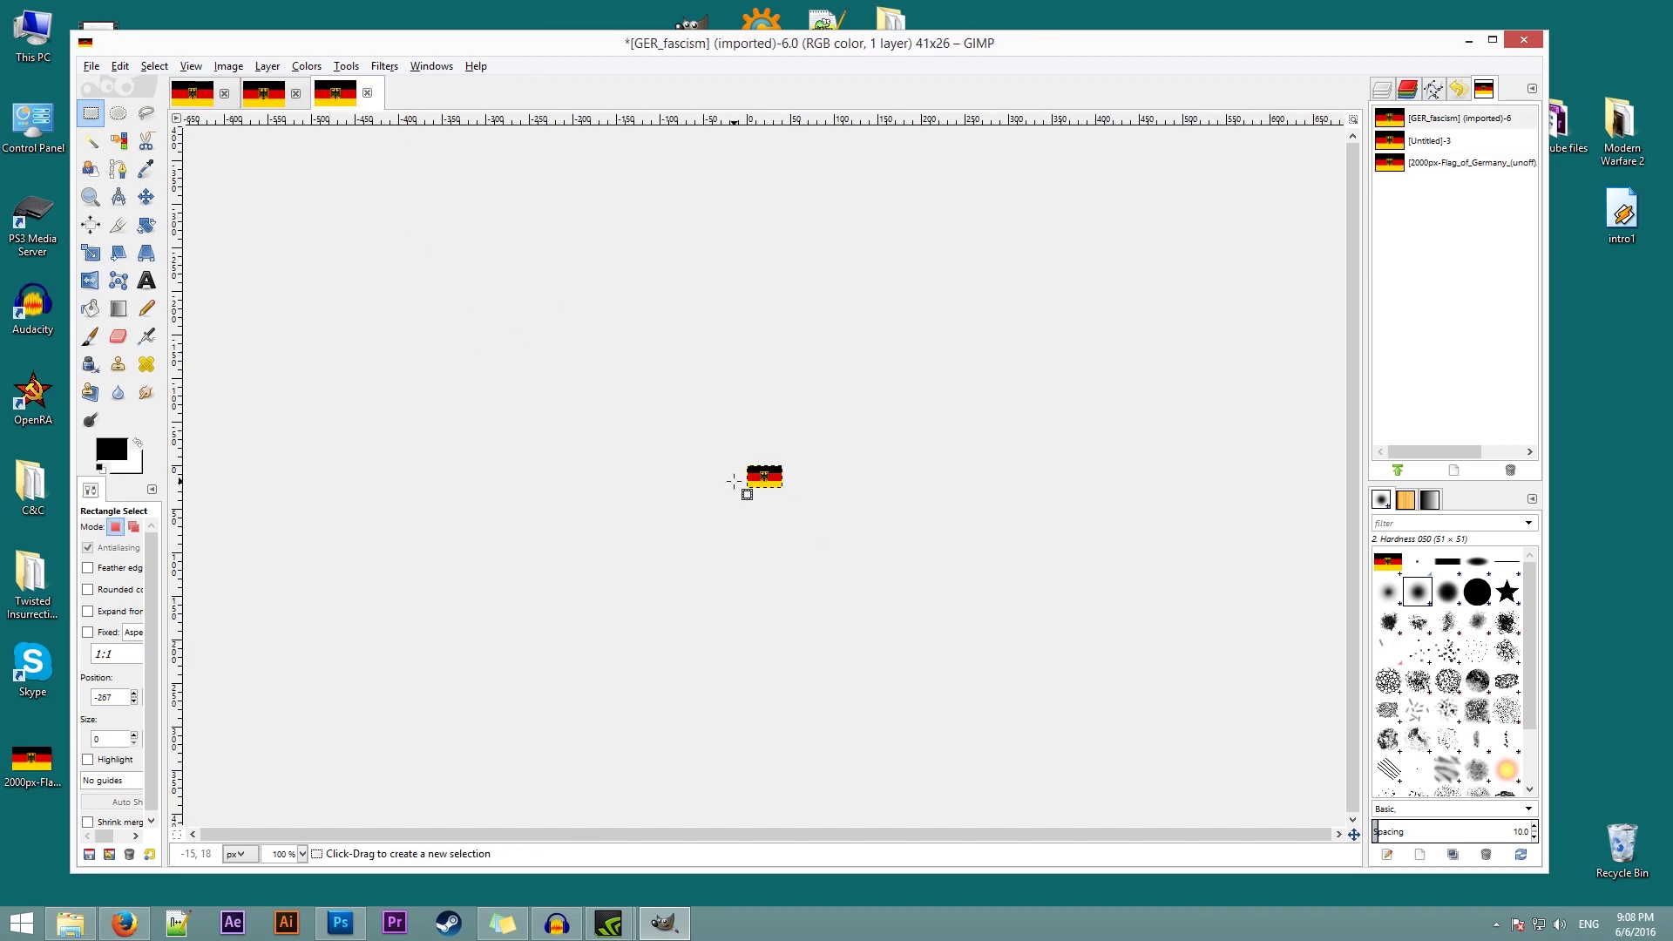
Export the edited image over GER_fascism.tga in the medium folder, replacing the original.
click(93, 68)
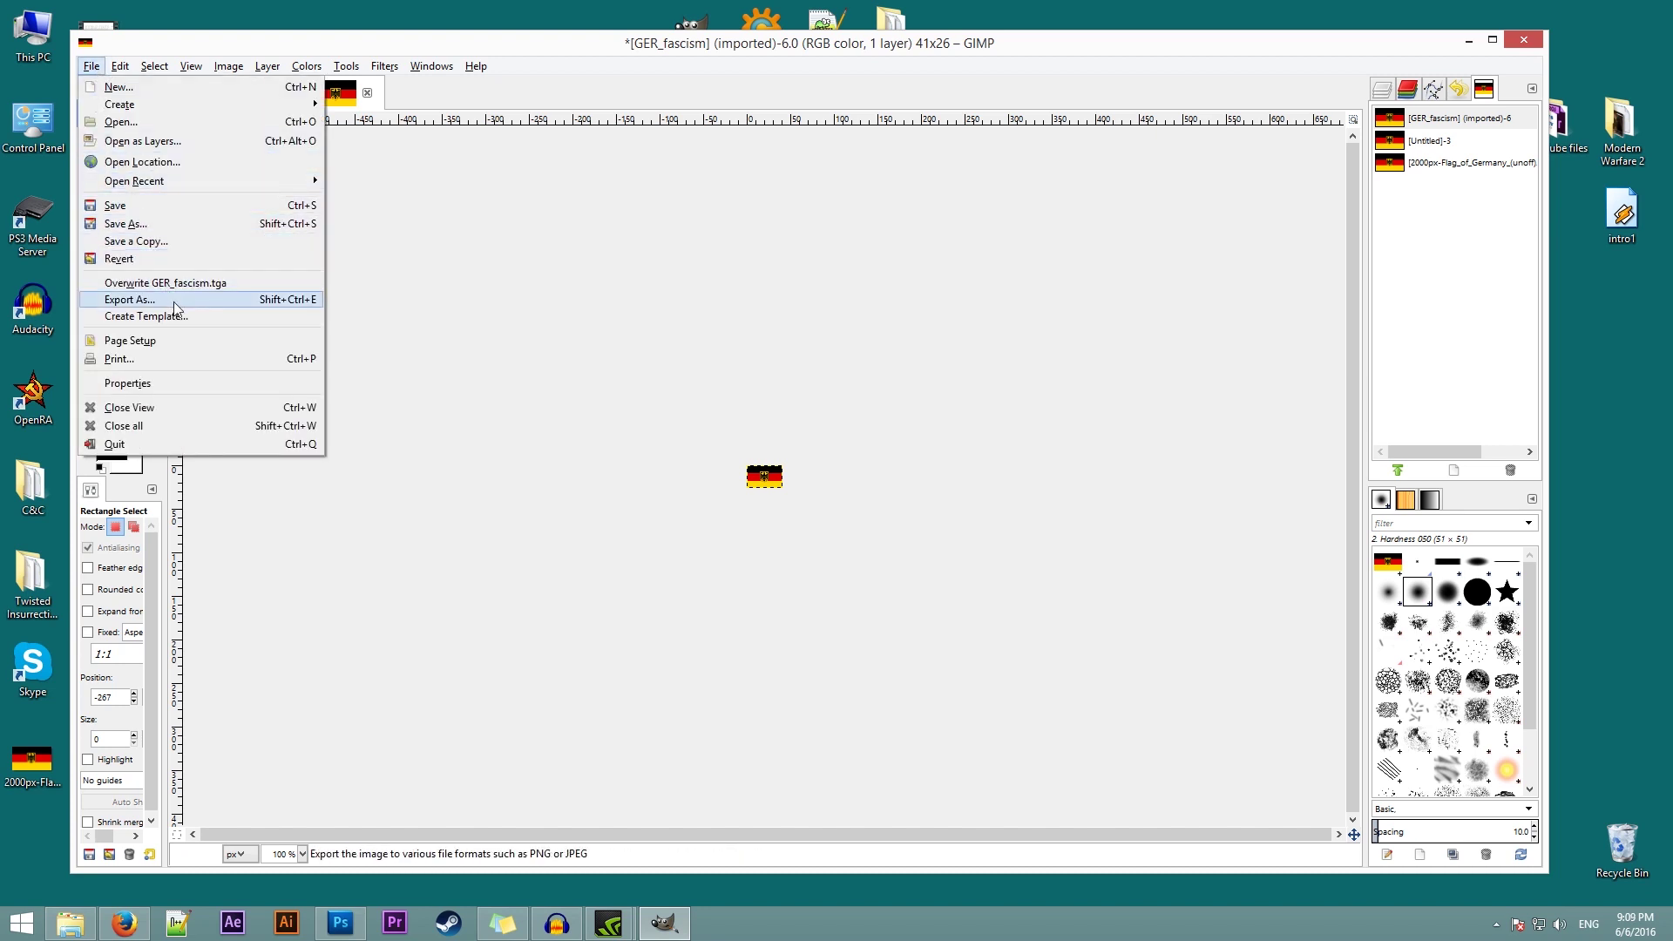
click(129, 299)
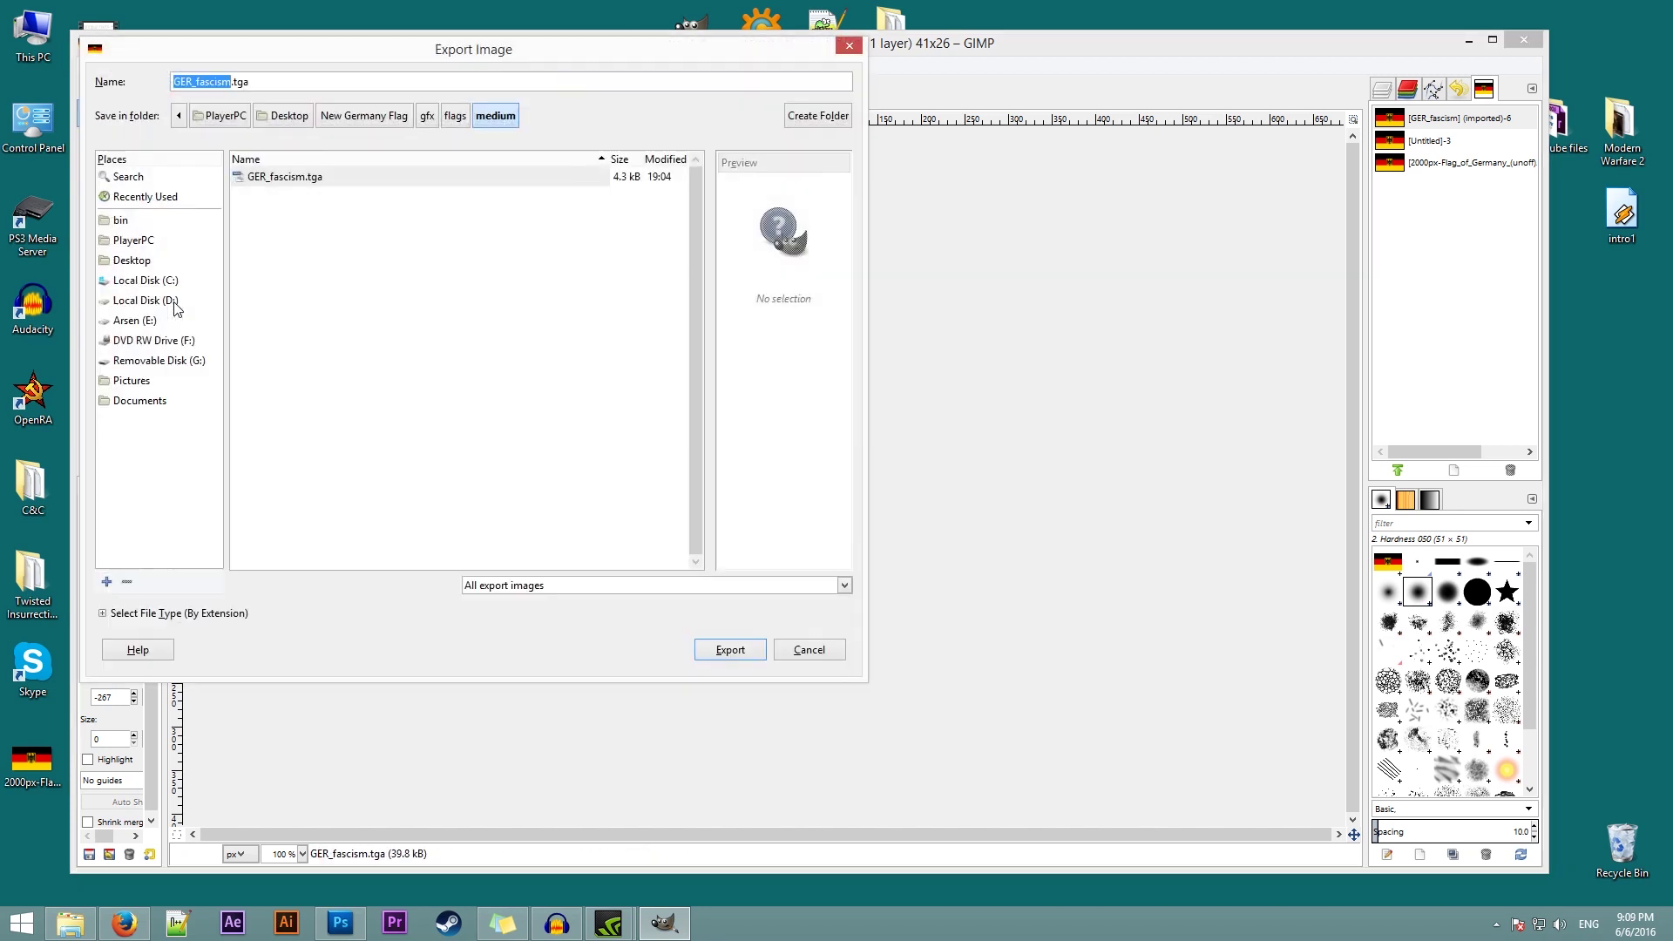
click(286, 178)
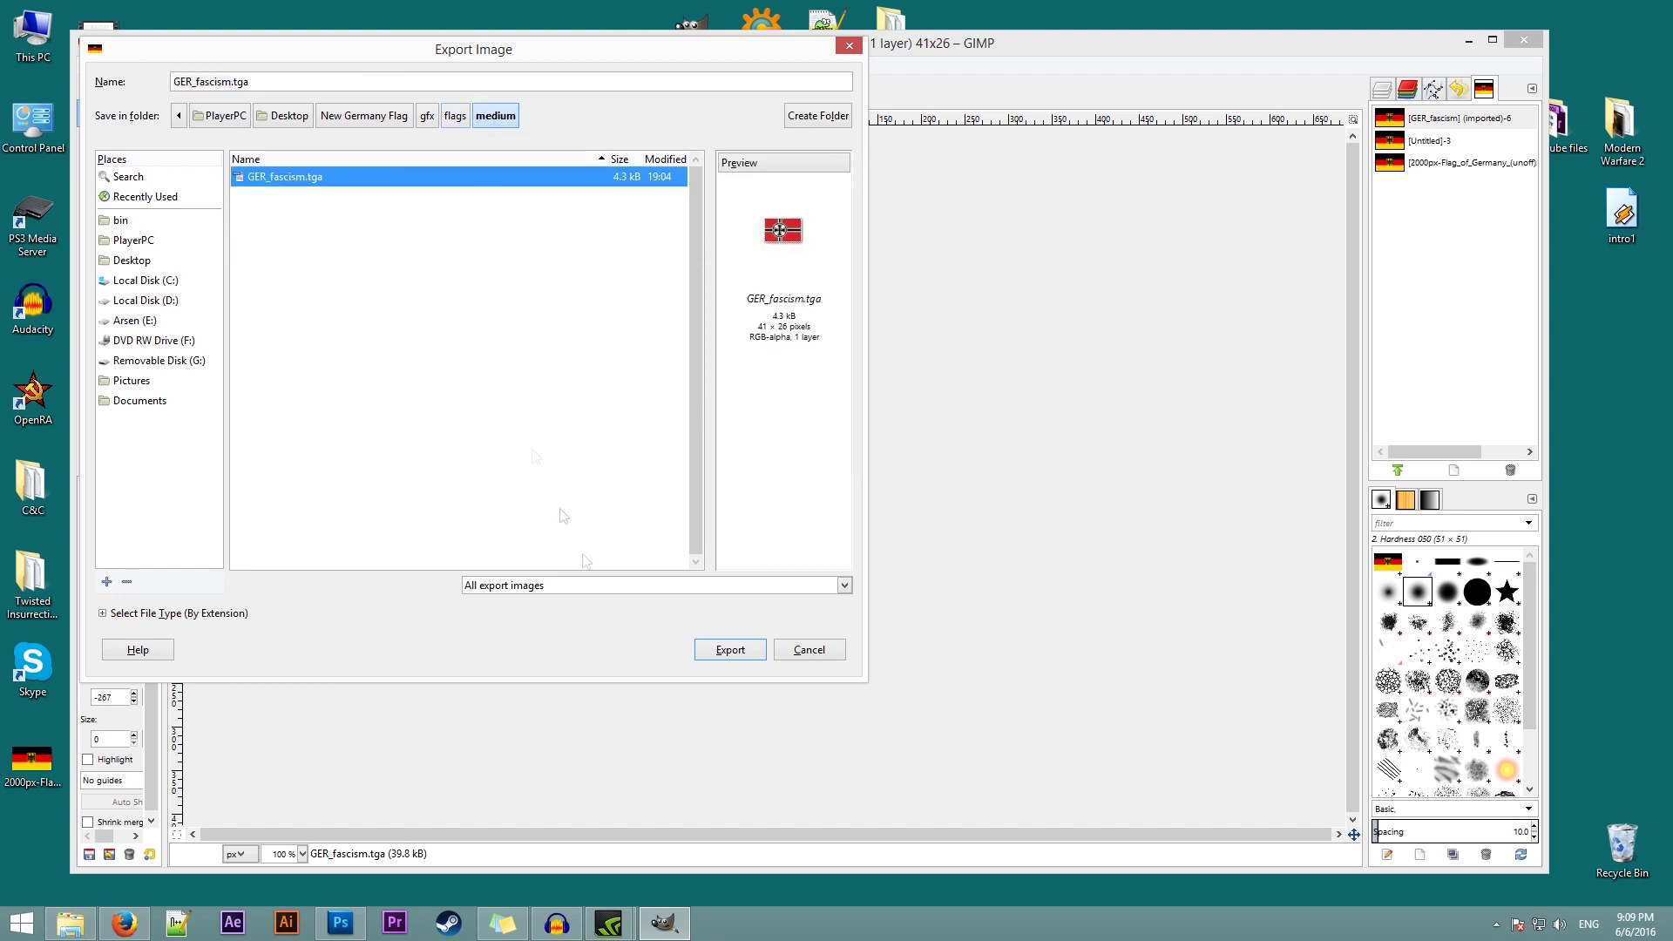
click(727, 646)
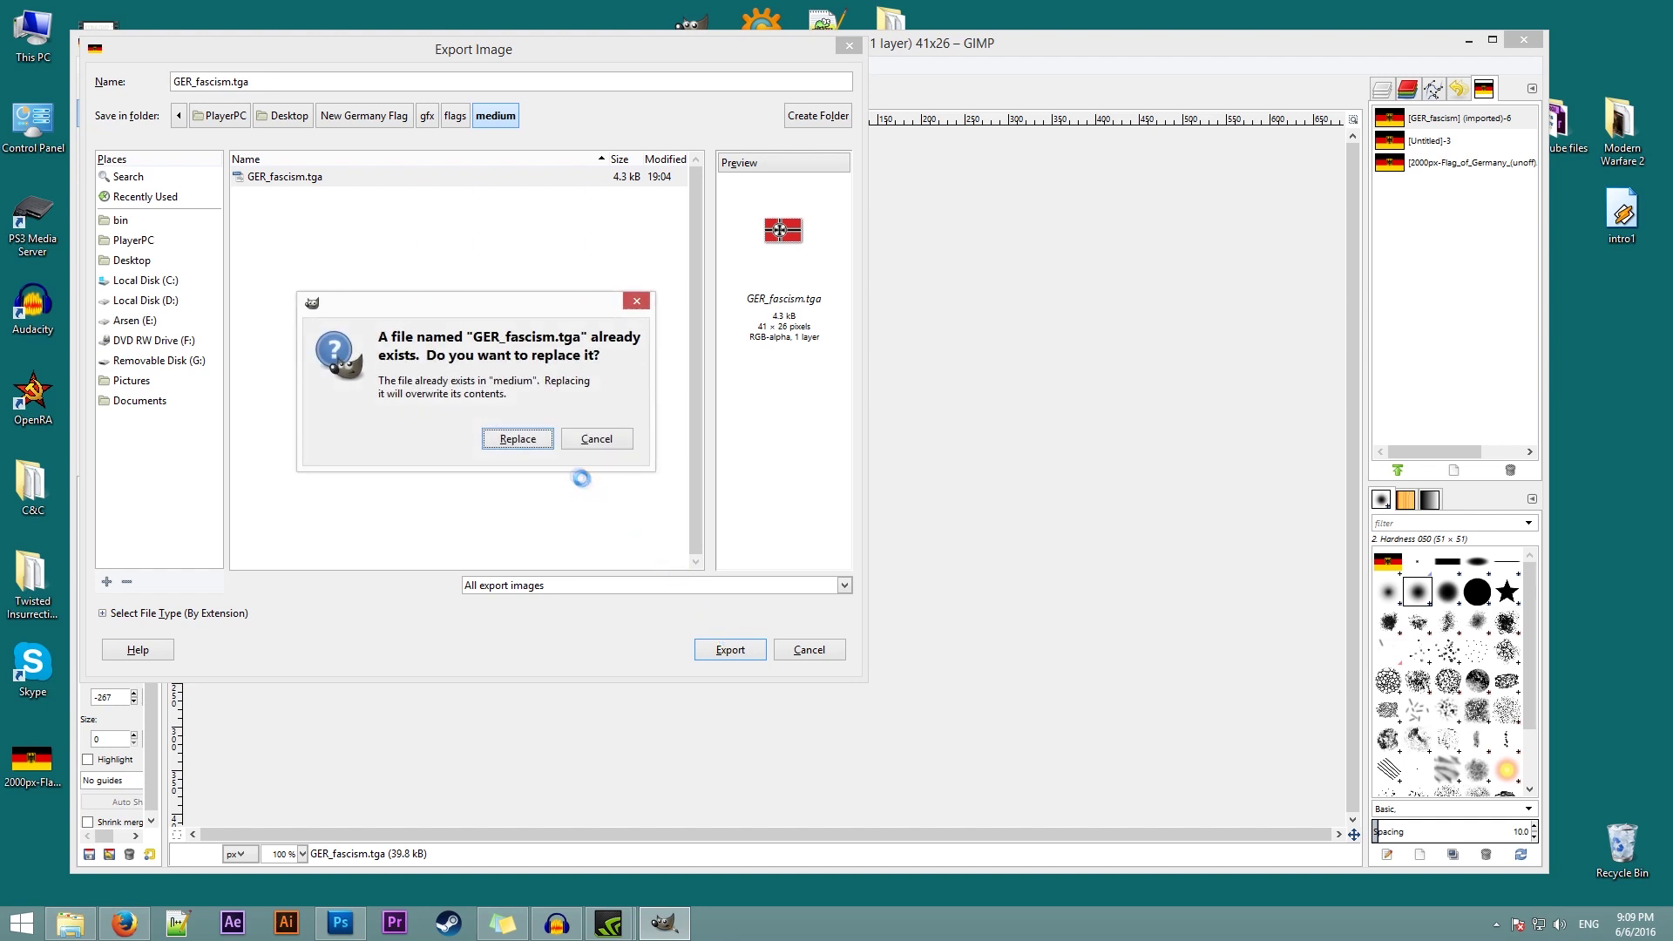
click(523, 438)
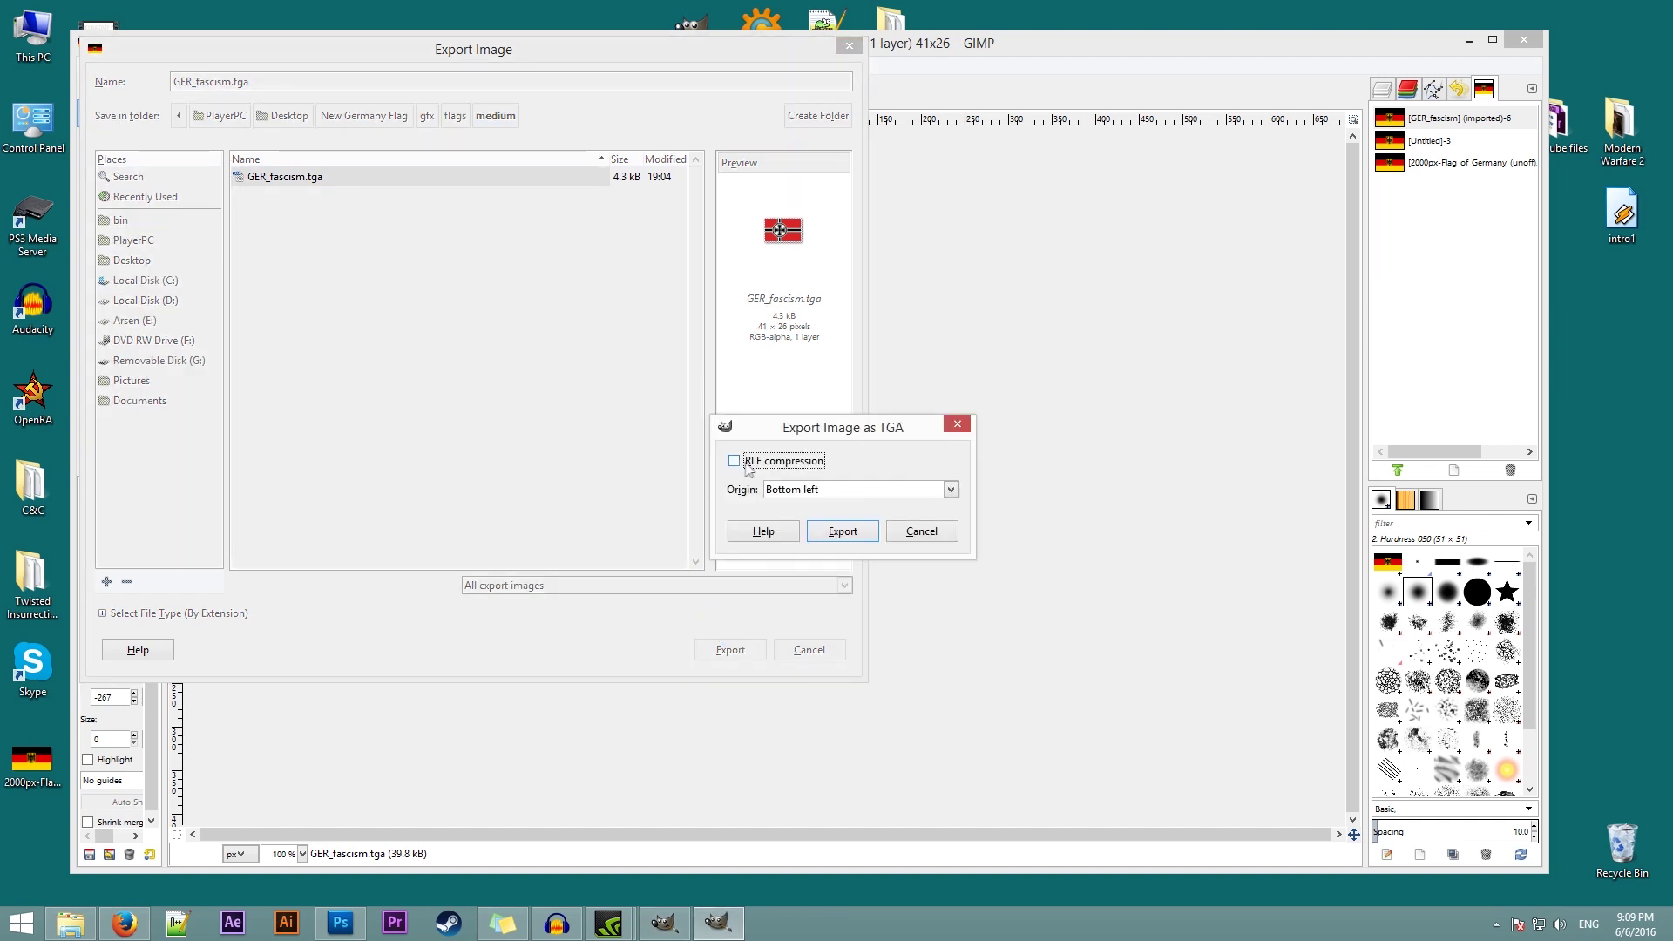
click(844, 539)
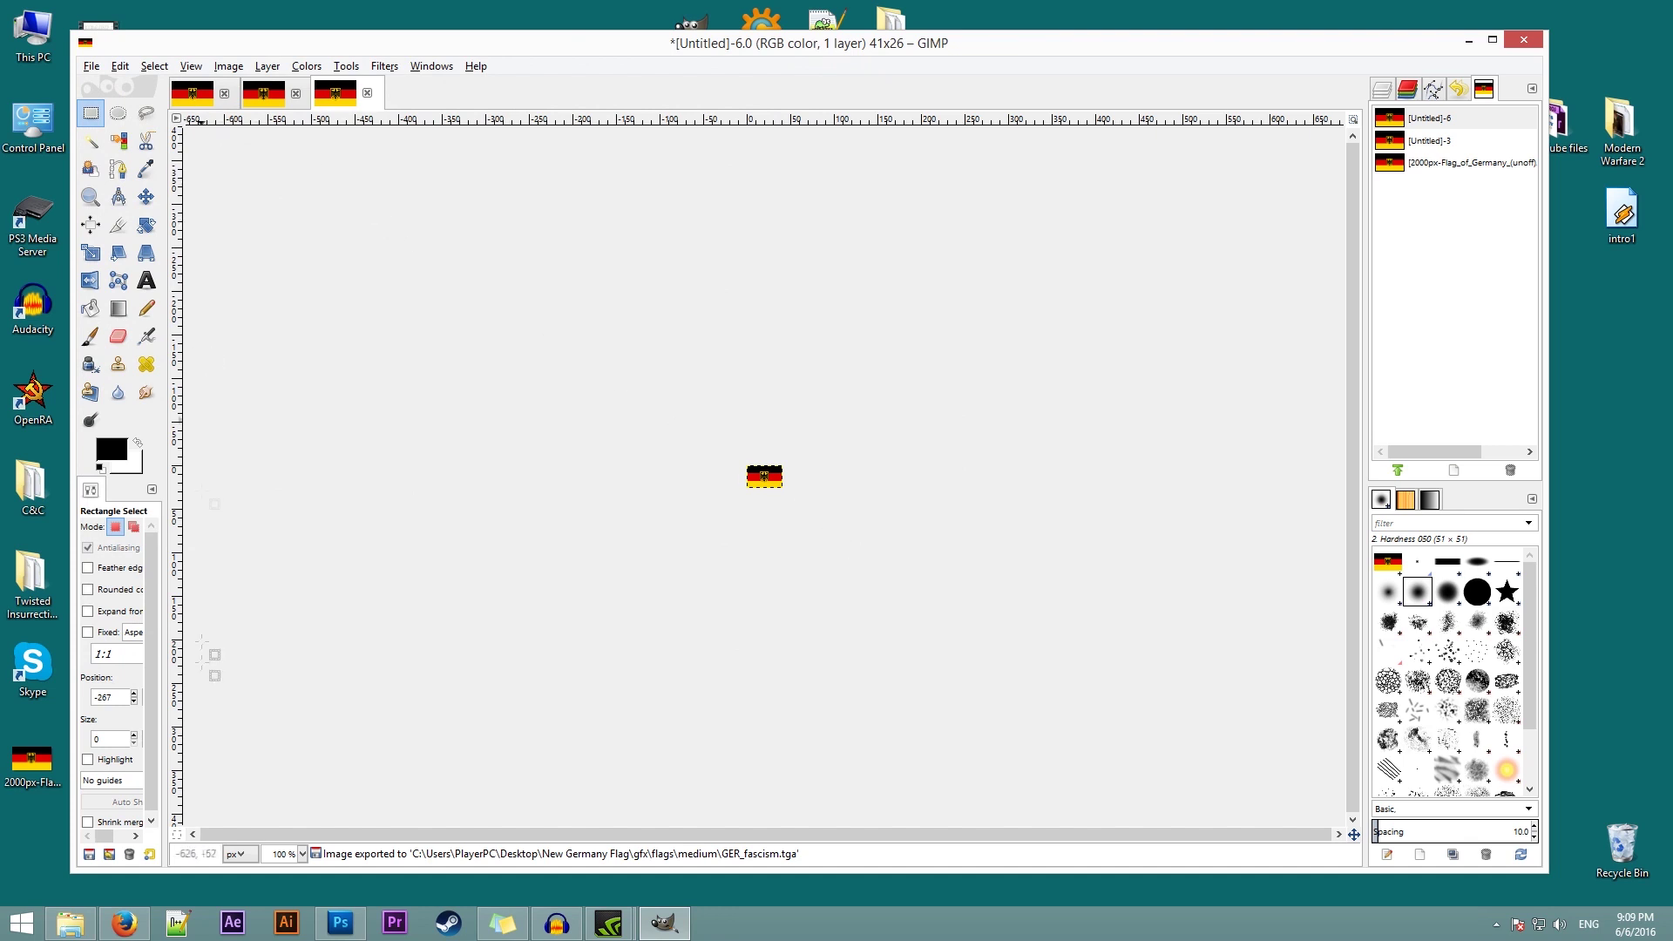
Close the flags Explorer window and open the 10x7 GER_fascism.tga from the small folder.
click(71, 927)
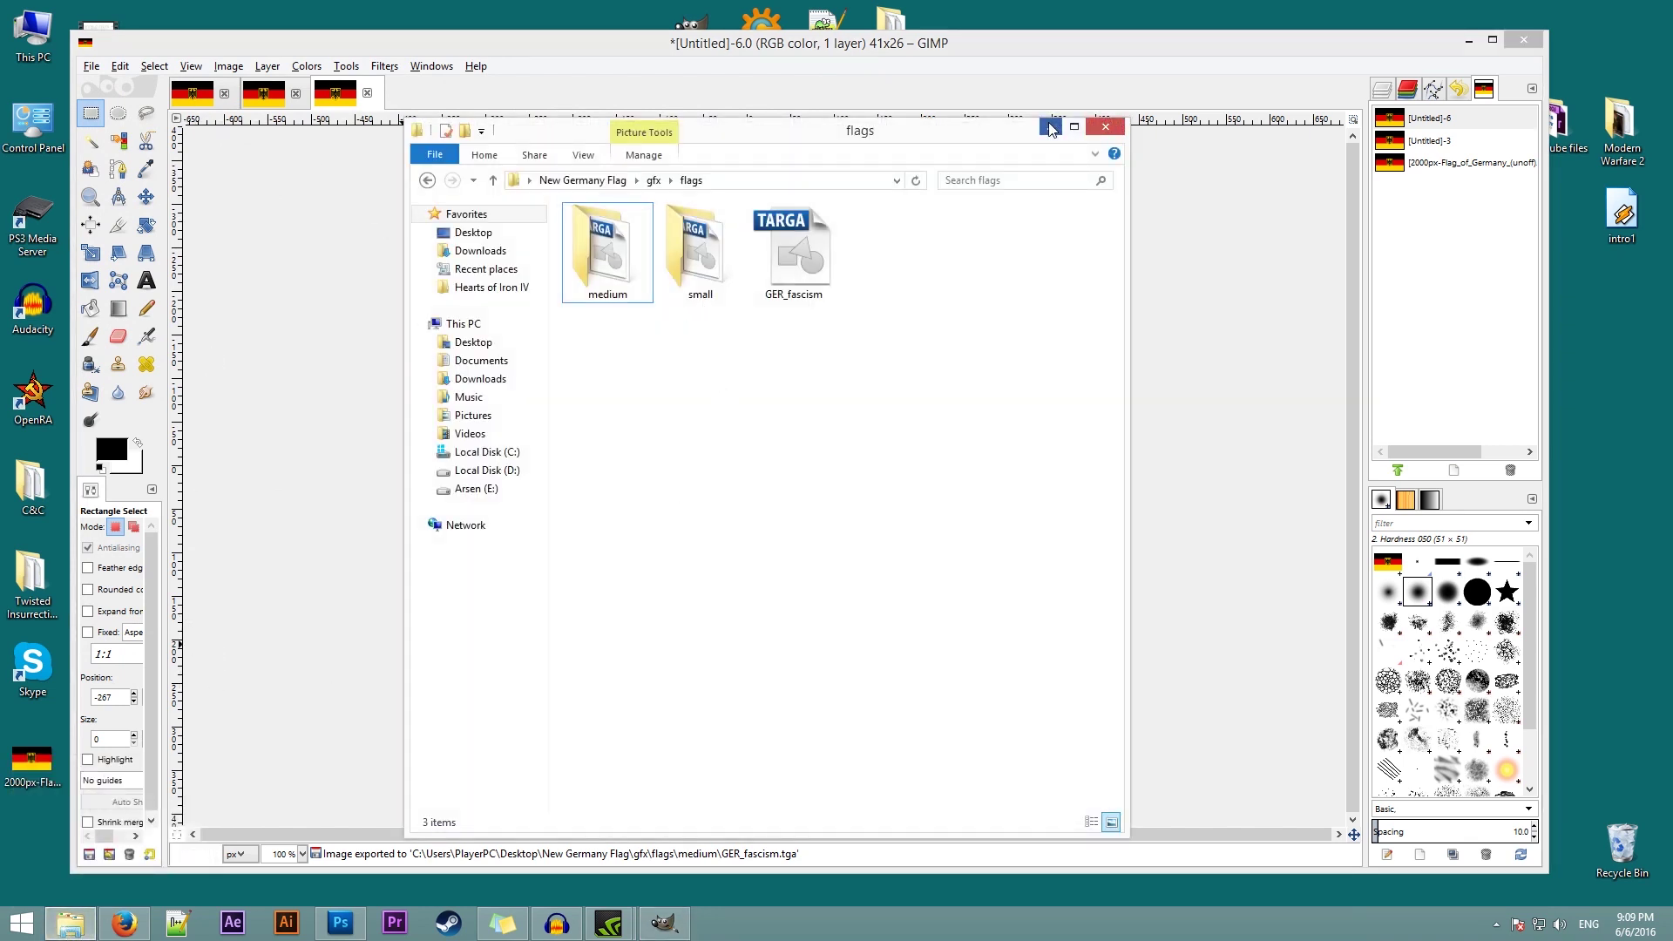
click(1103, 127)
click(91, 66)
click(113, 122)
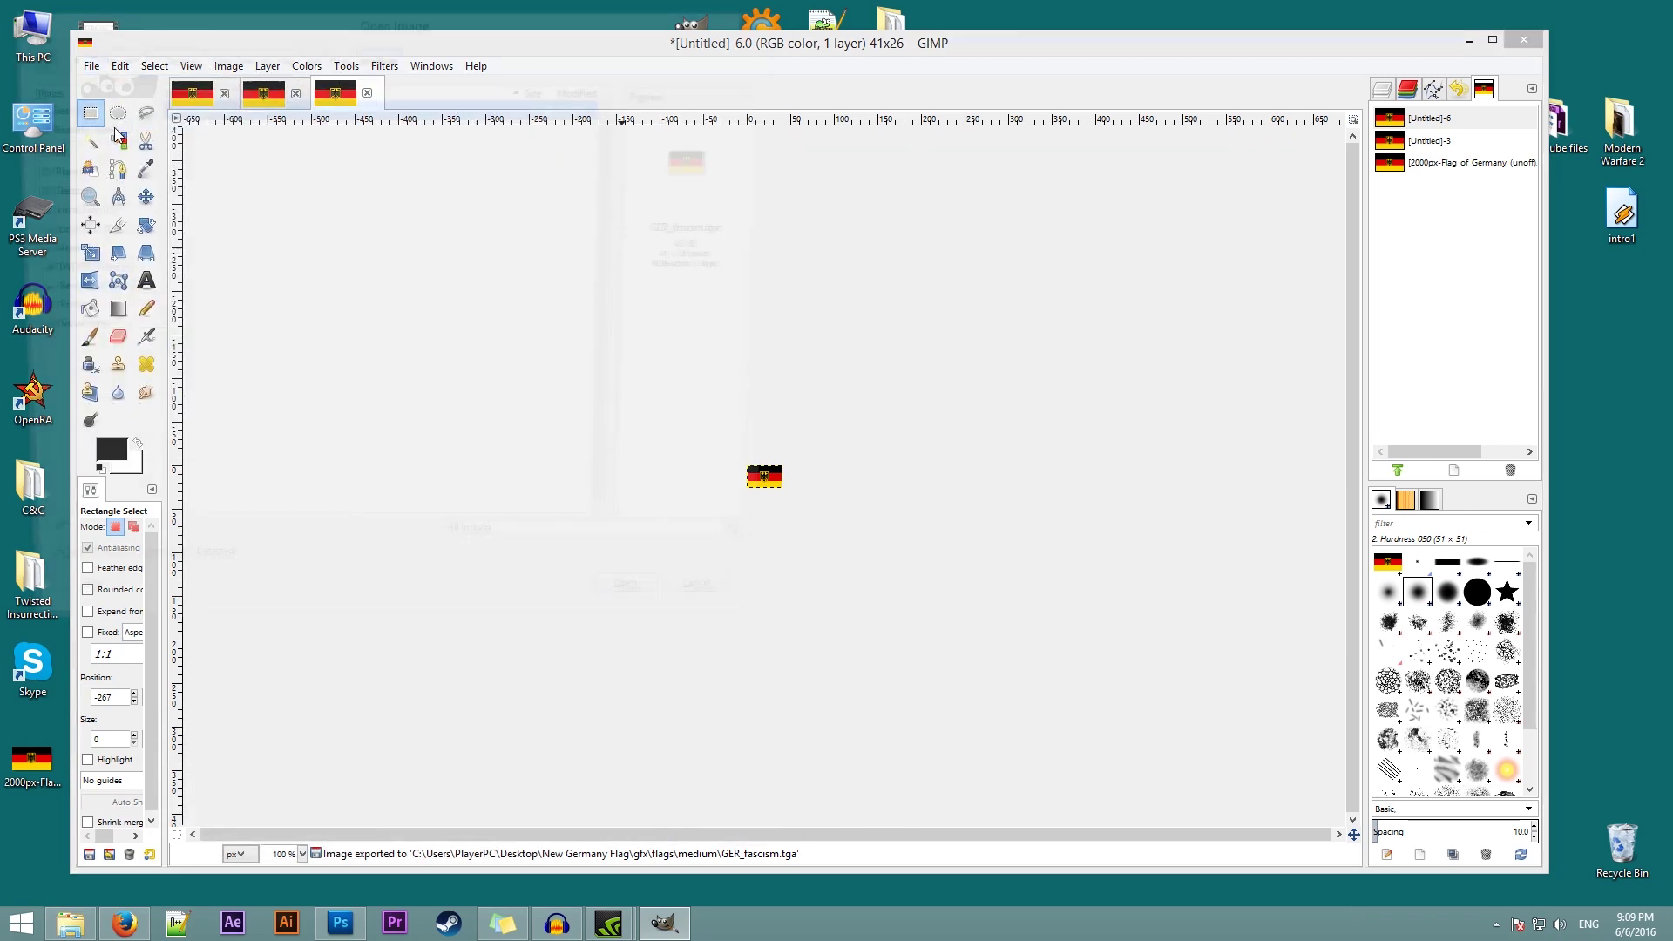
click(336, 57)
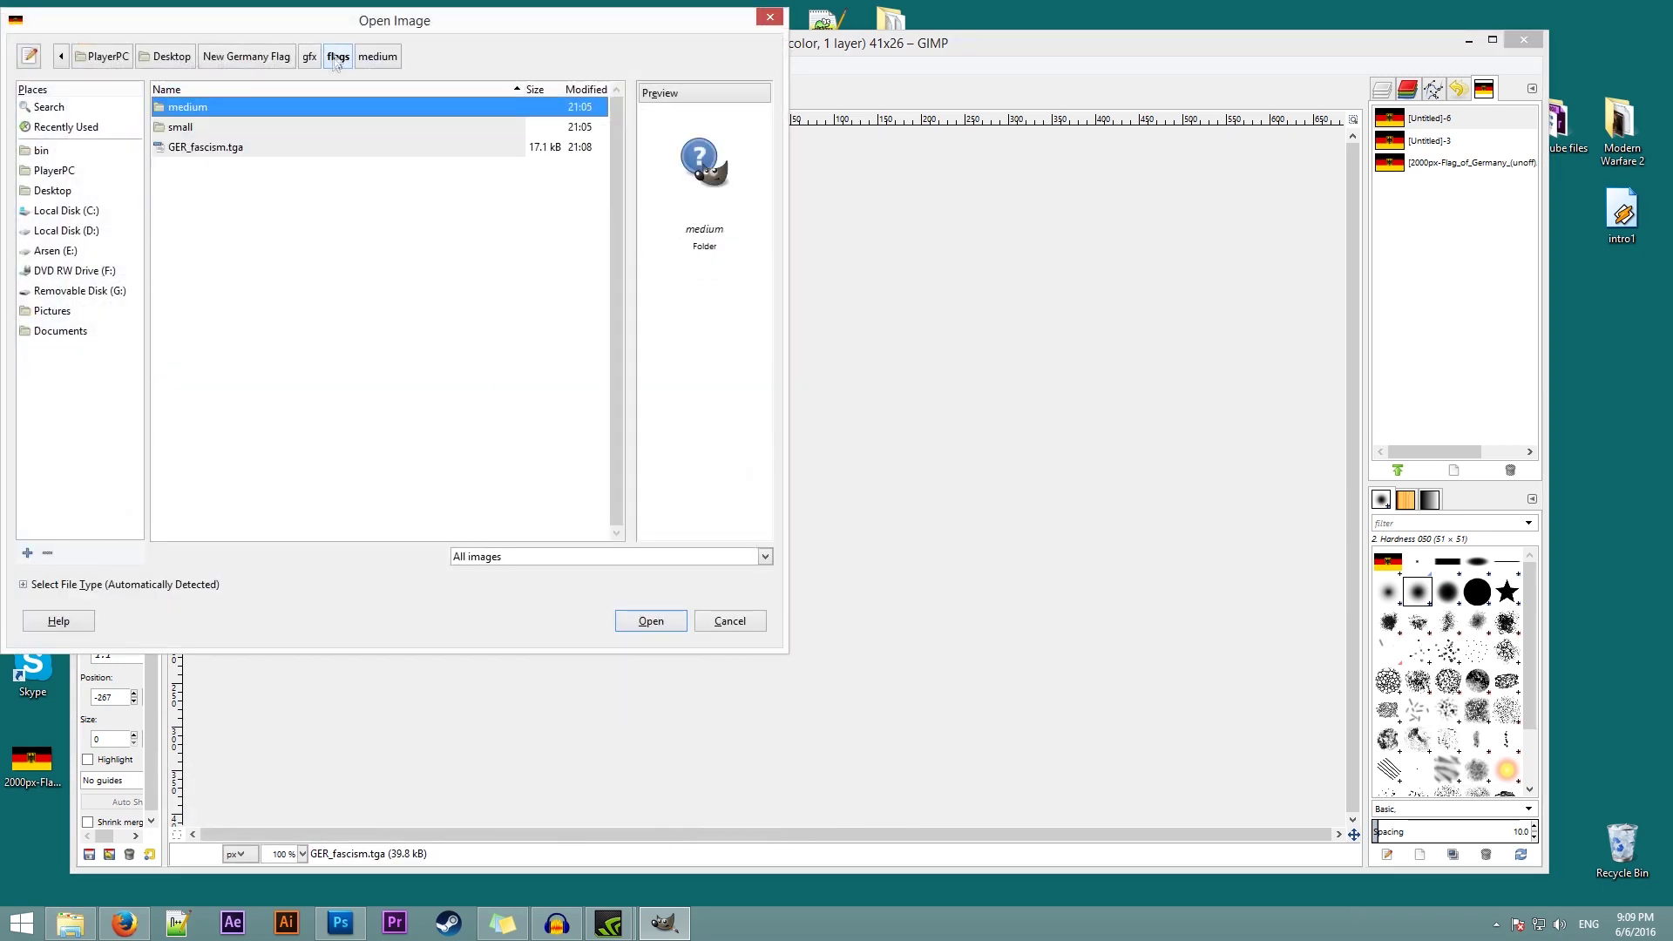
double_click(192, 125)
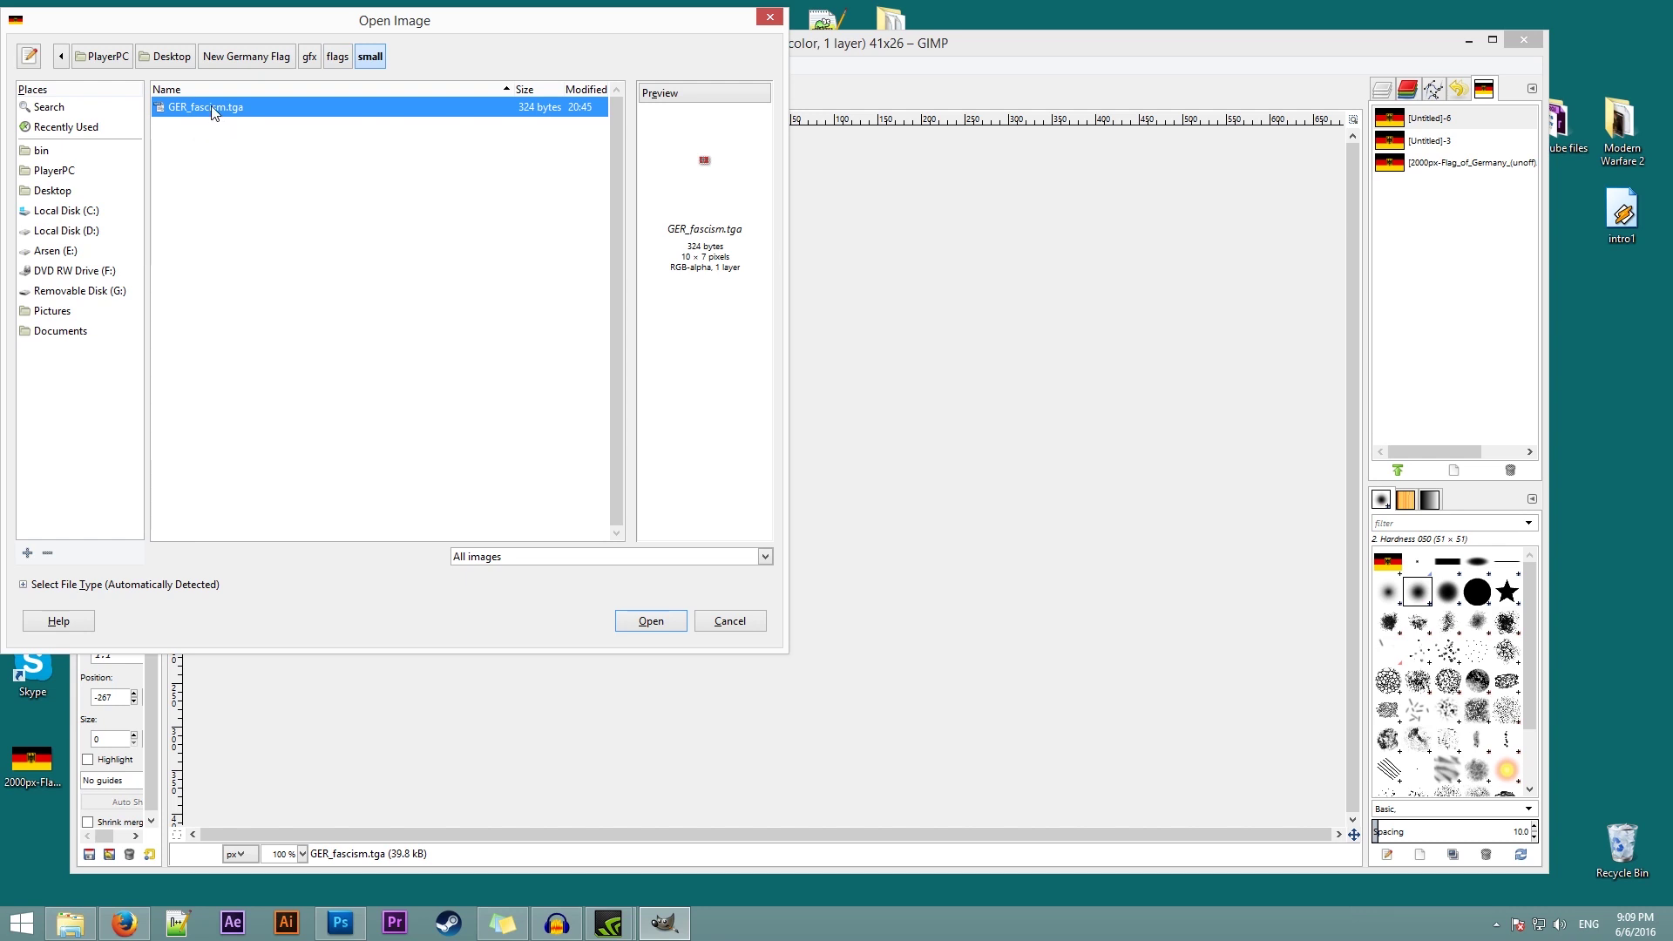
double_click(211, 108)
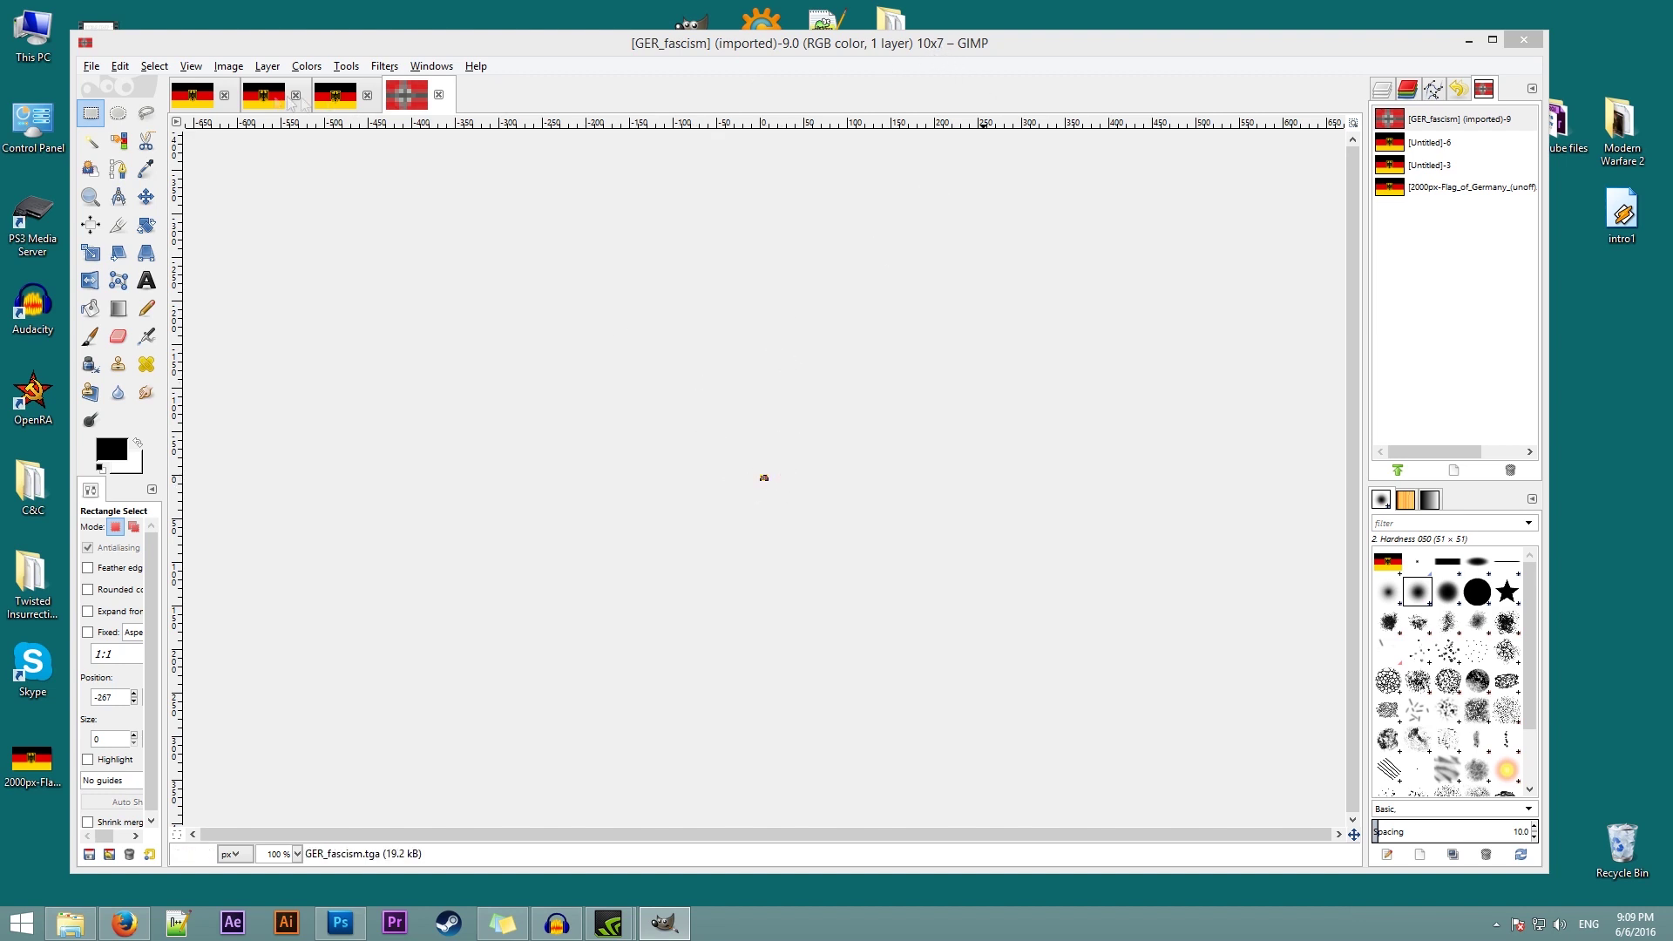
click(195, 95)
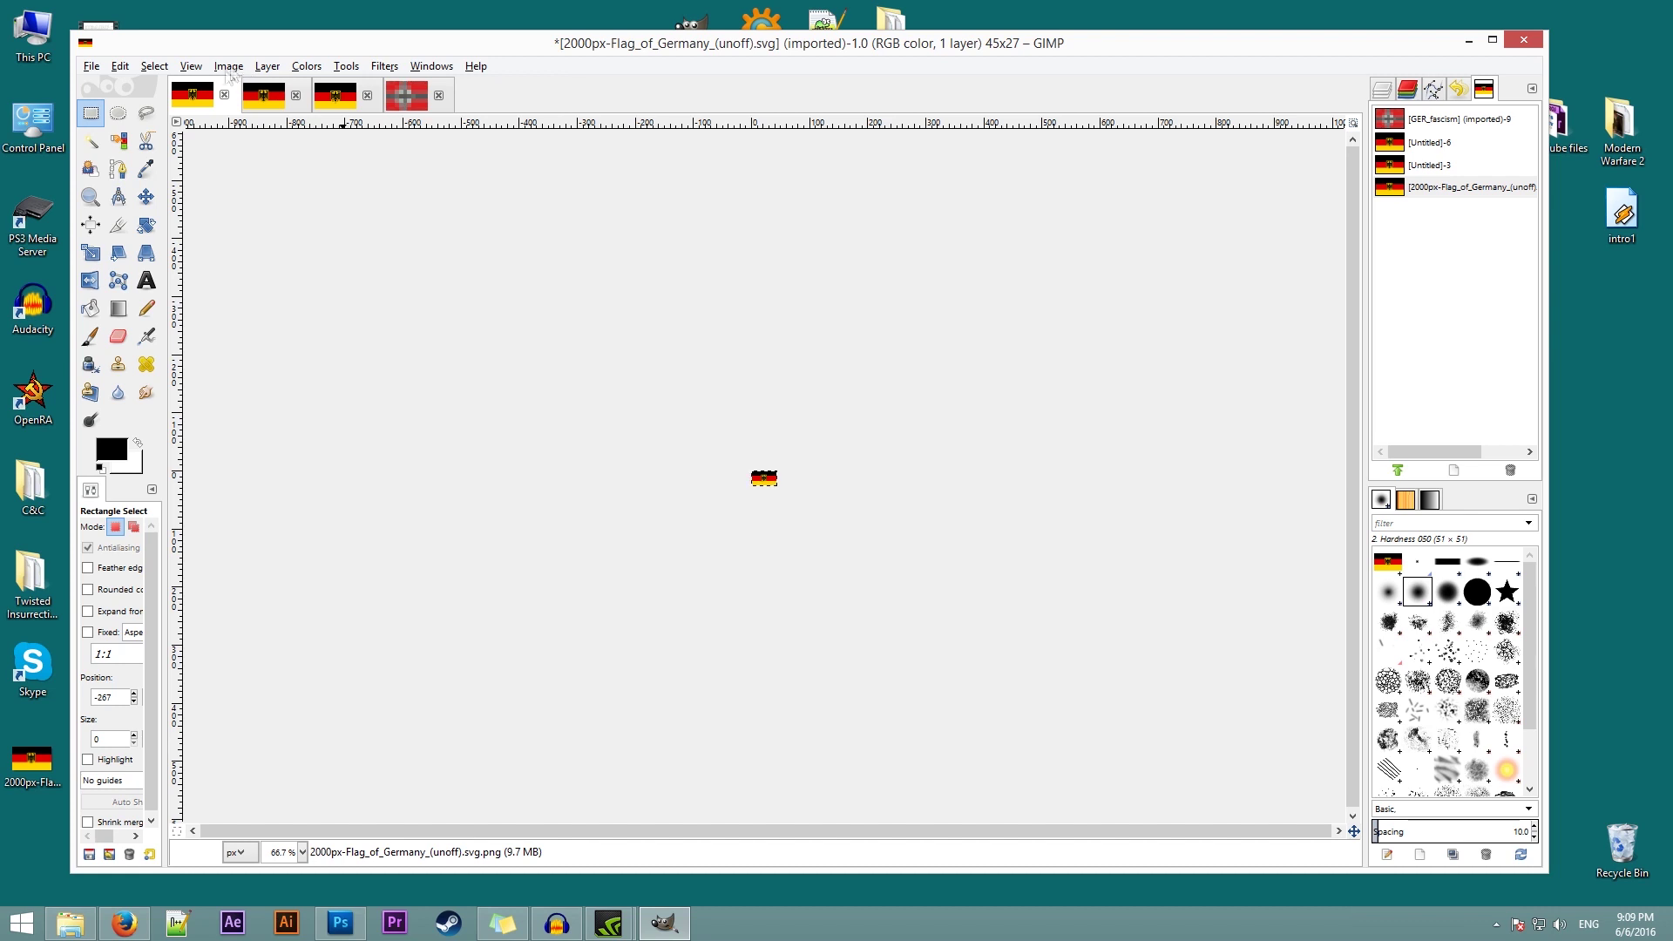
Scale the German flag image down to 12x7 pixels.
click(228, 67)
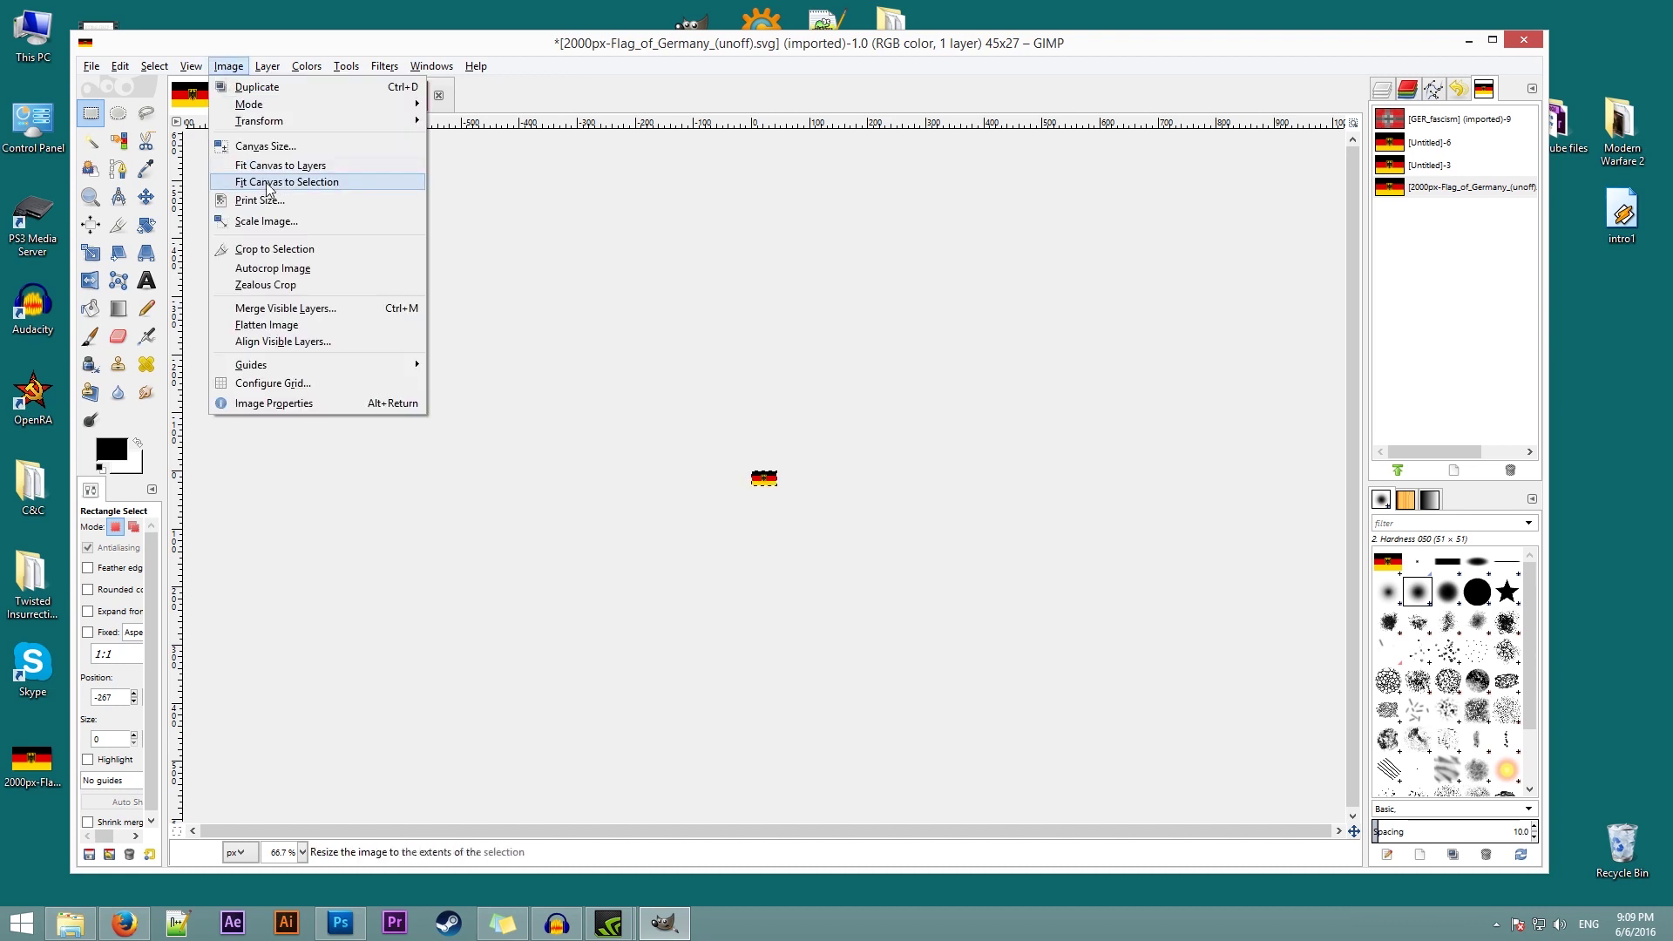
click(299, 228)
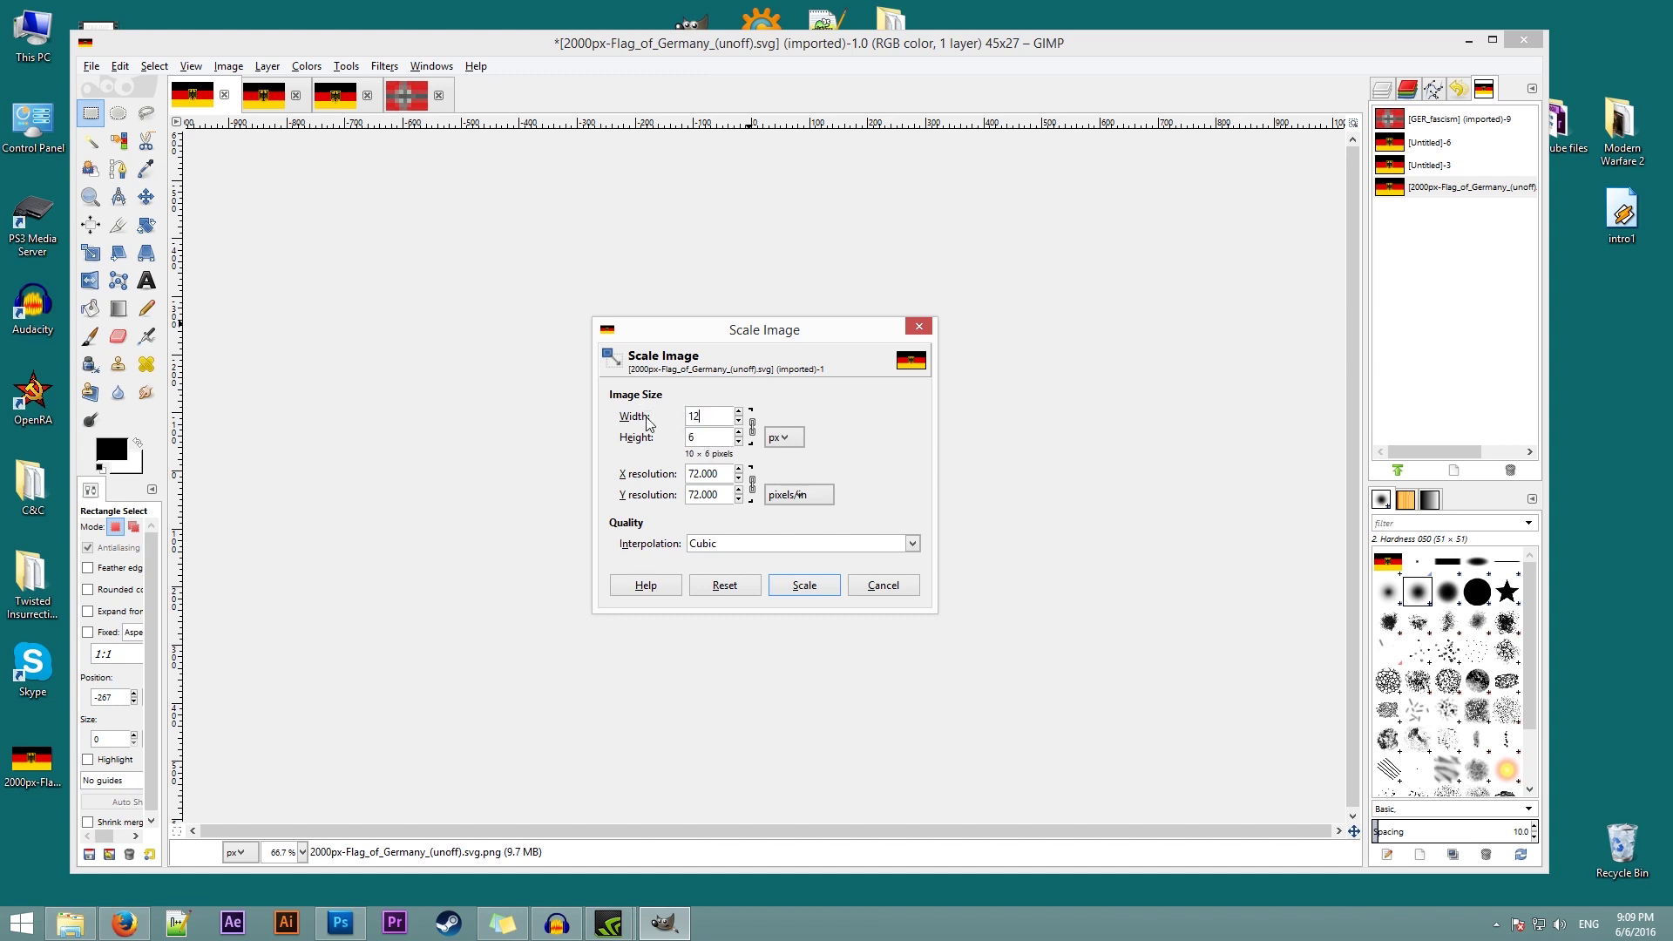
click(802, 586)
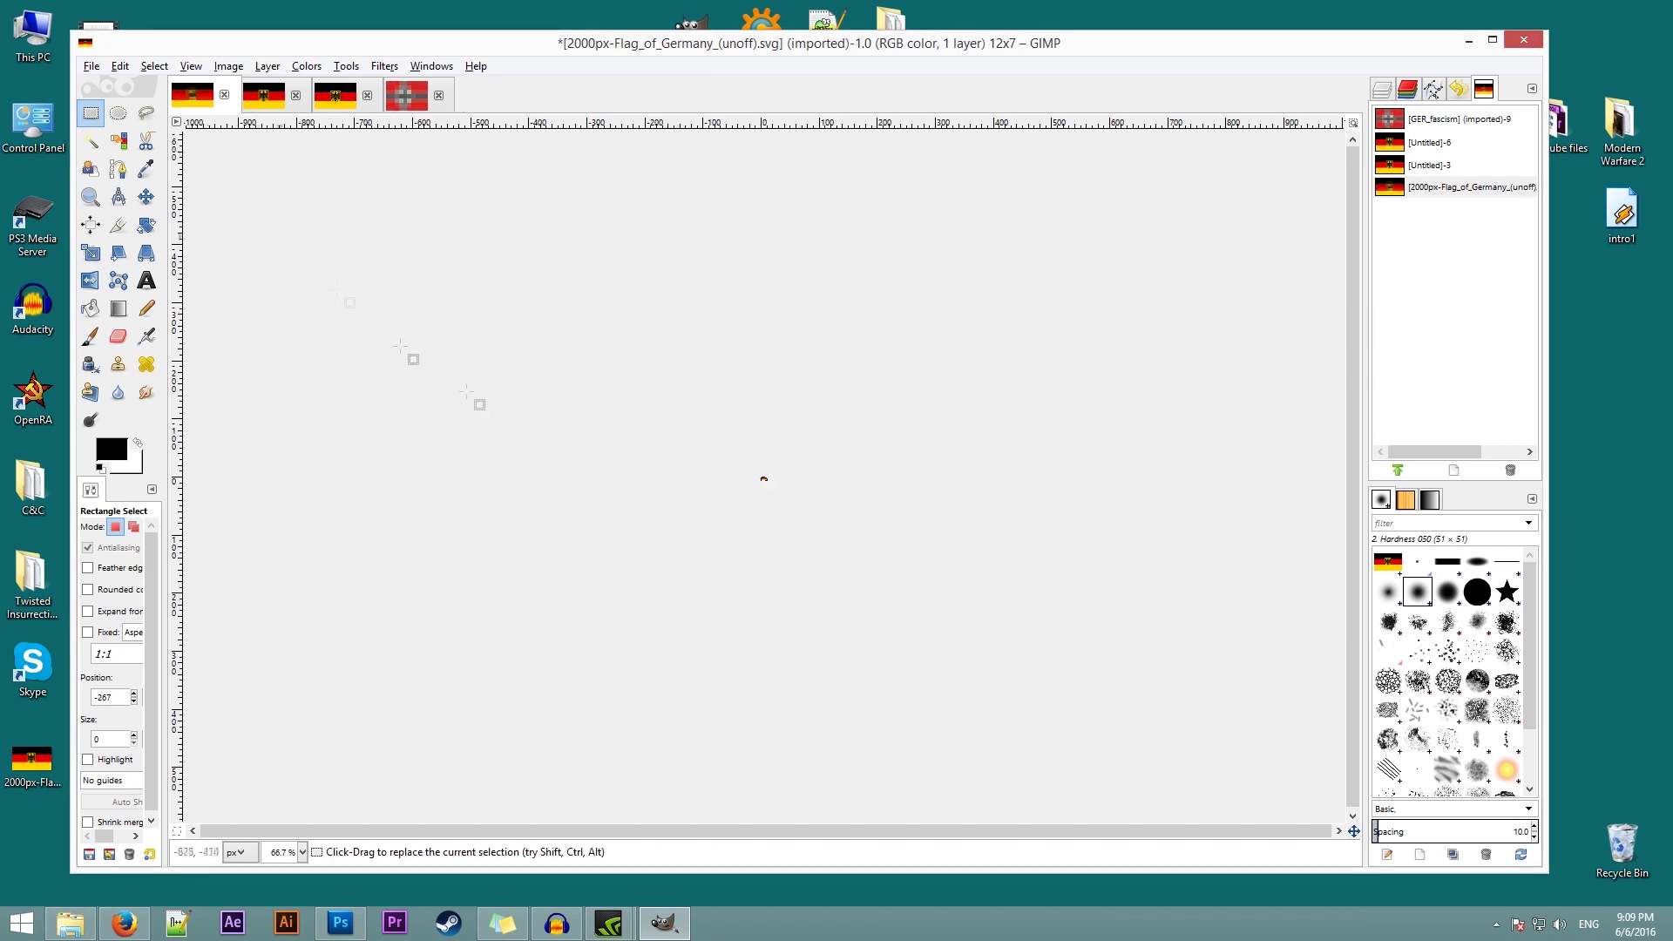
Copy the whole shrunken flag and paste it into the small GER_fascism image.
drag(730, 455, 805, 514)
key(ctrl+c)
key(alt+4)
key(ctrl+v)
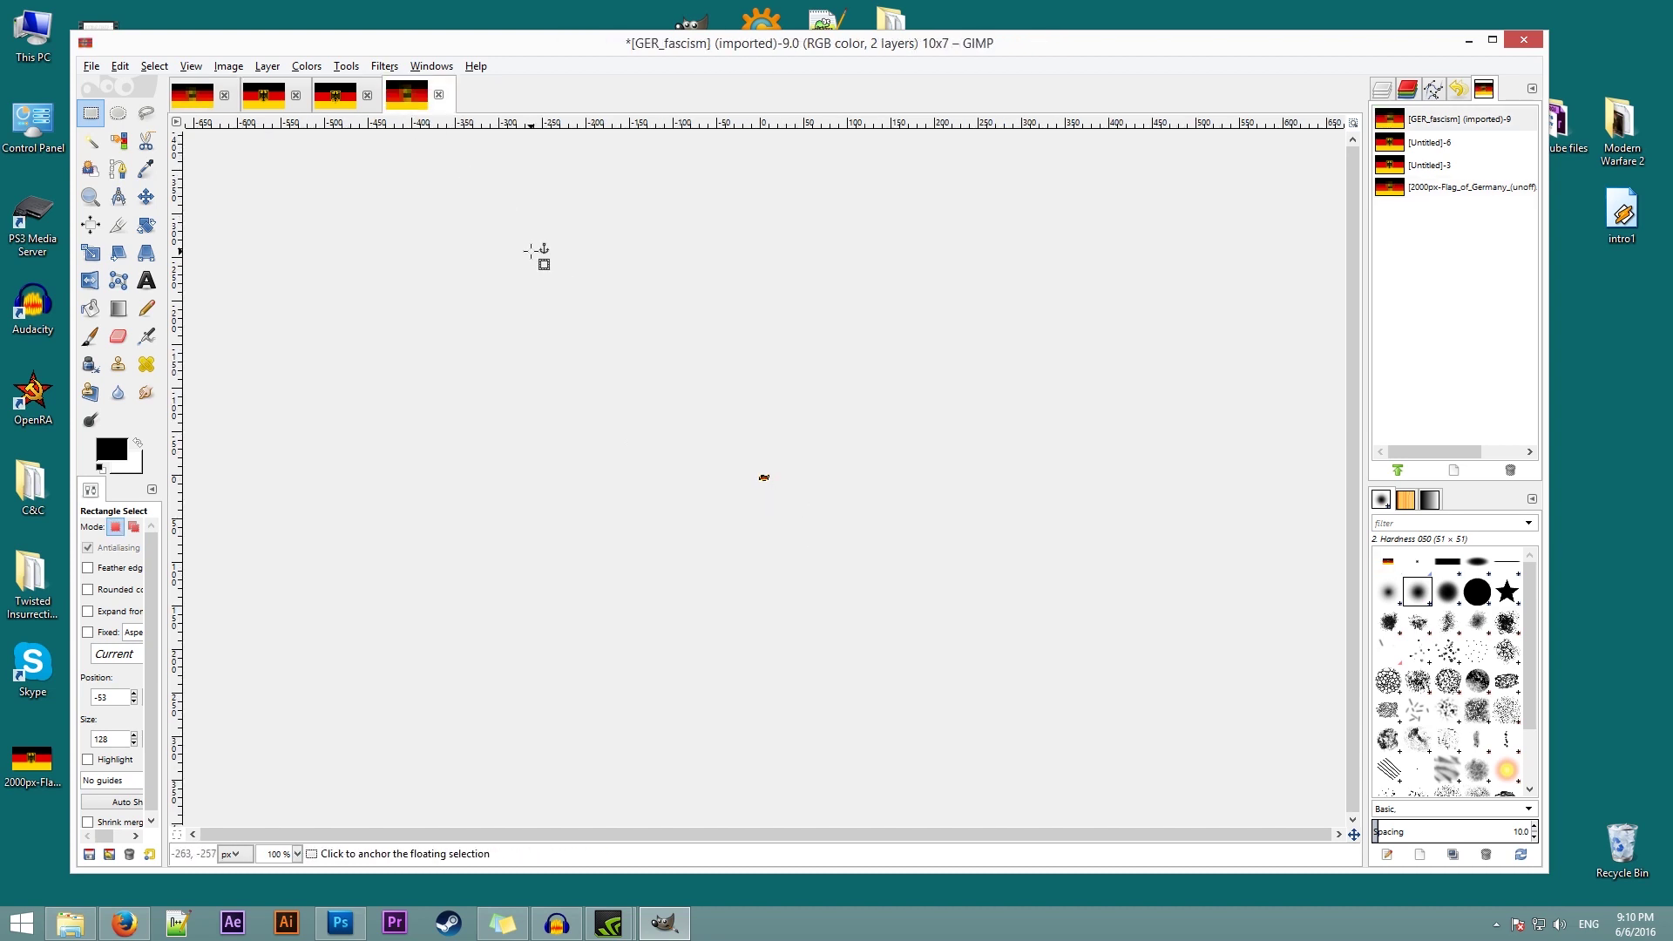
Export the edited 10x7 image over GER_fascism.tga in the small folder, replacing it.
click(91, 66)
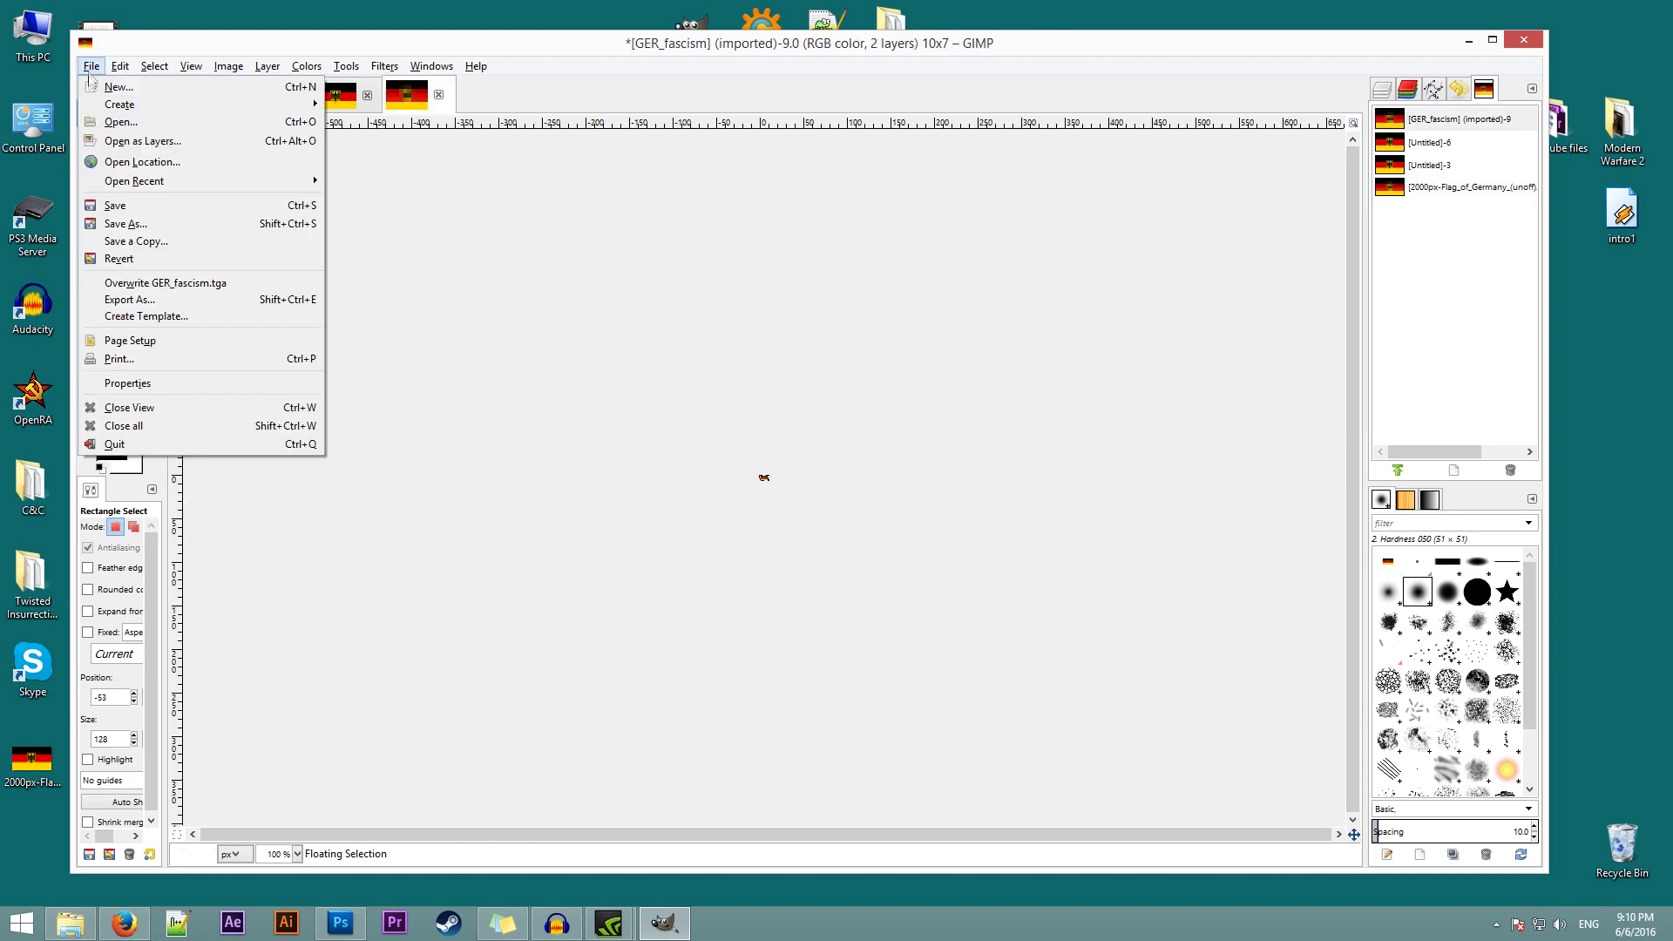
click(116, 300)
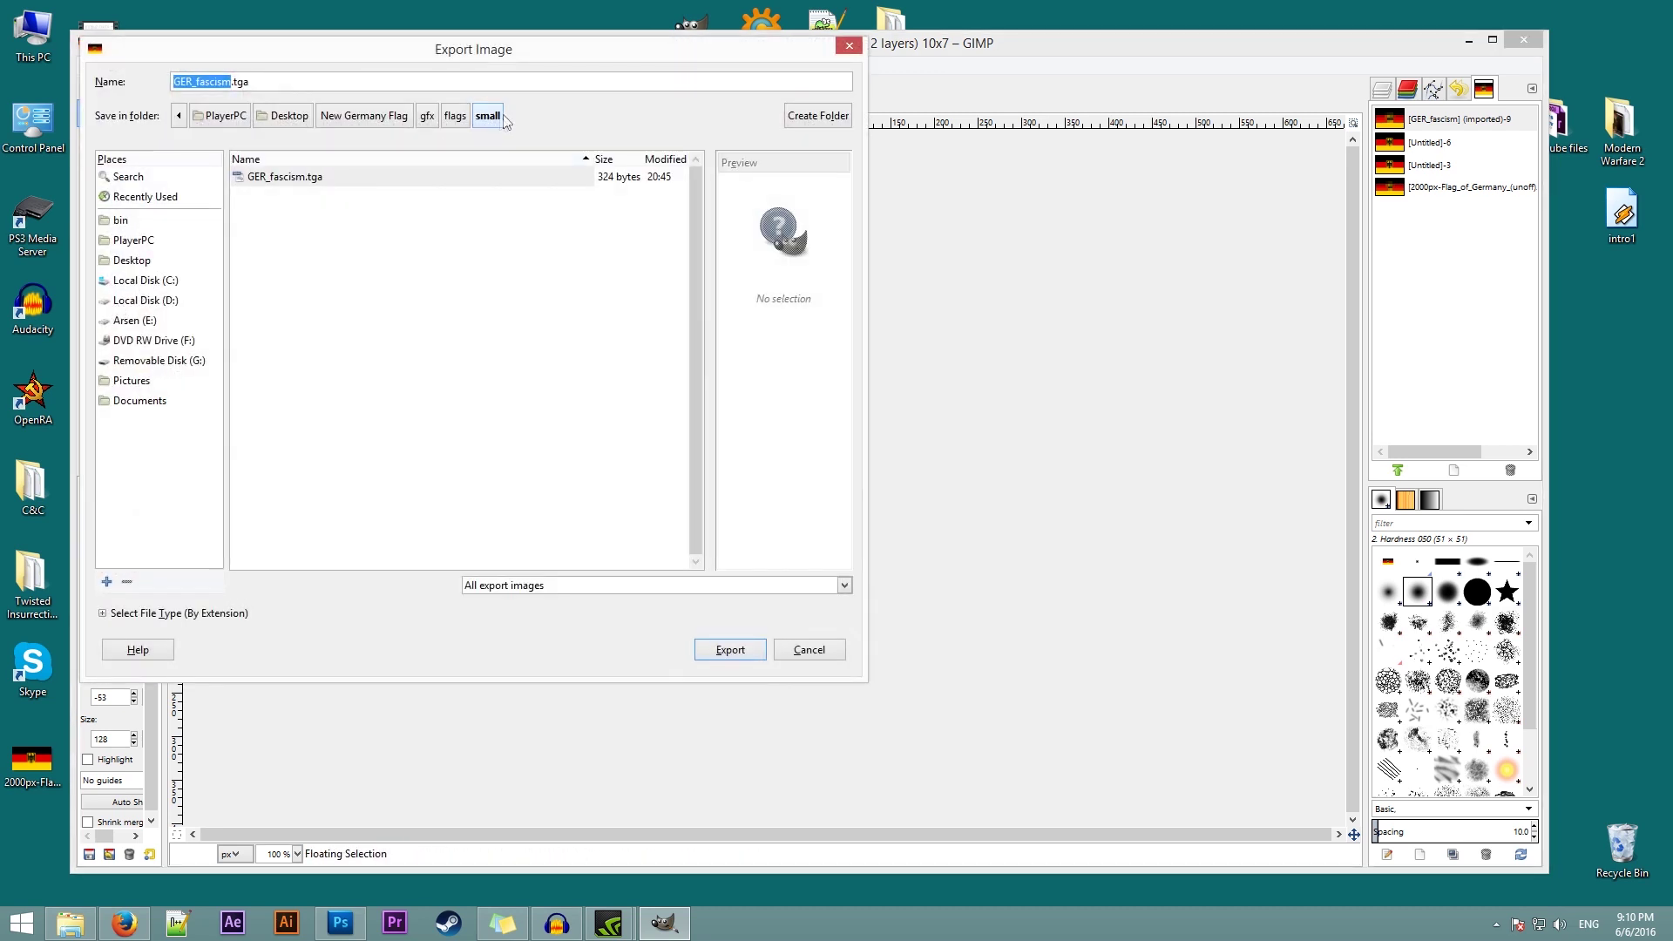
click(334, 179)
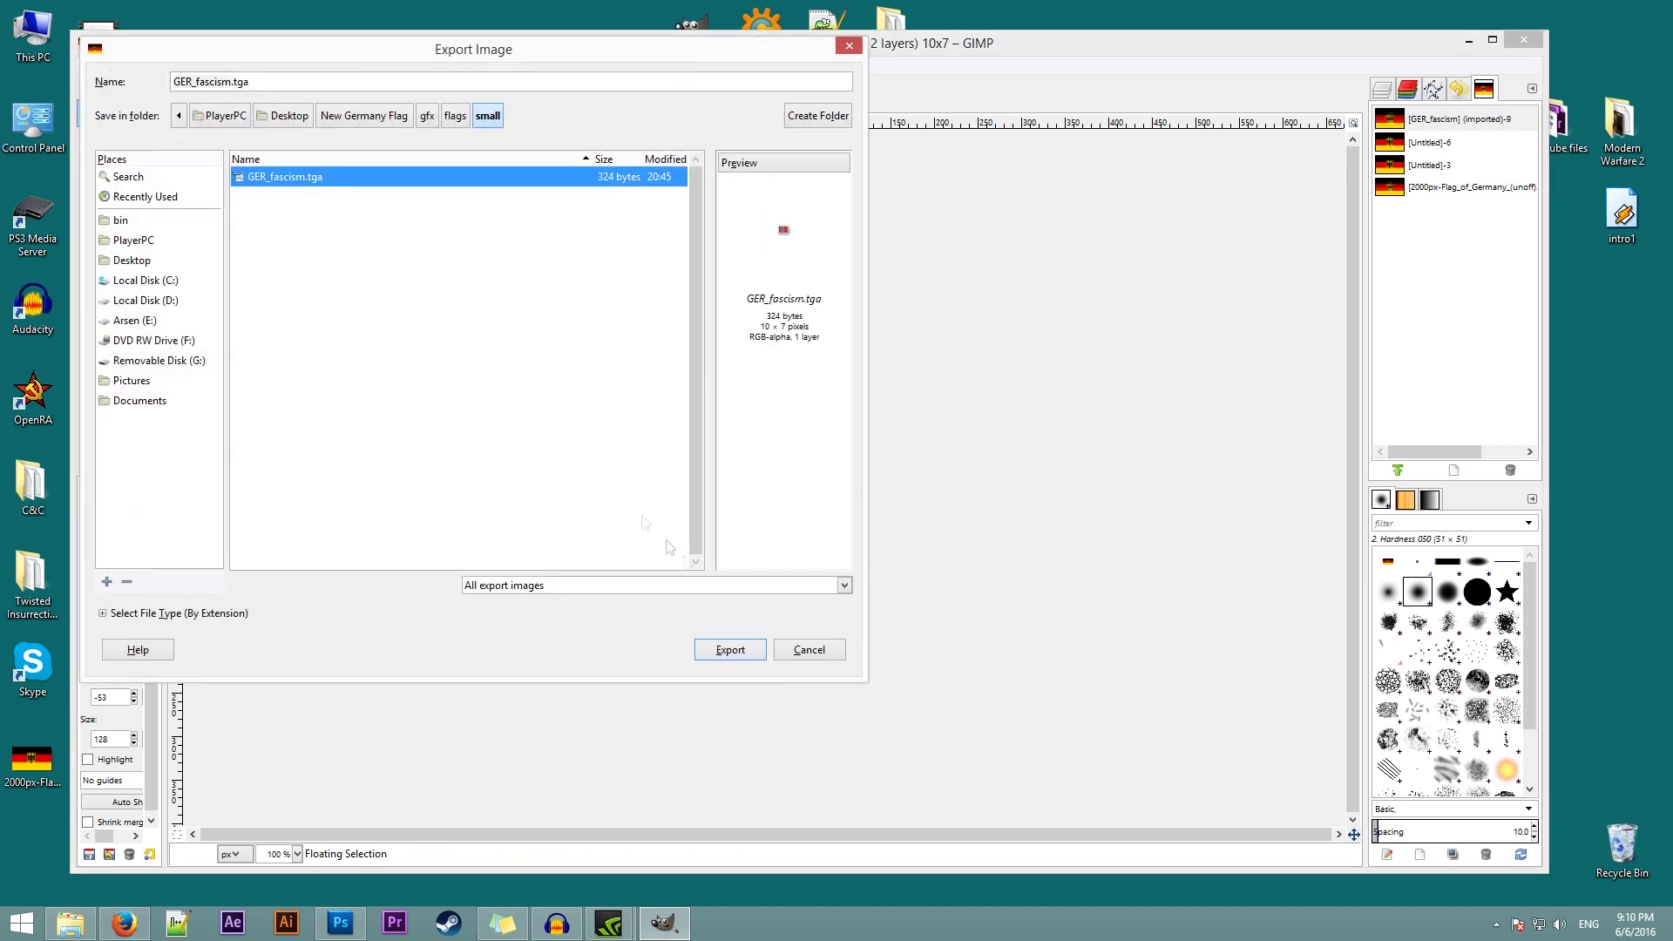
click(740, 652)
click(524, 442)
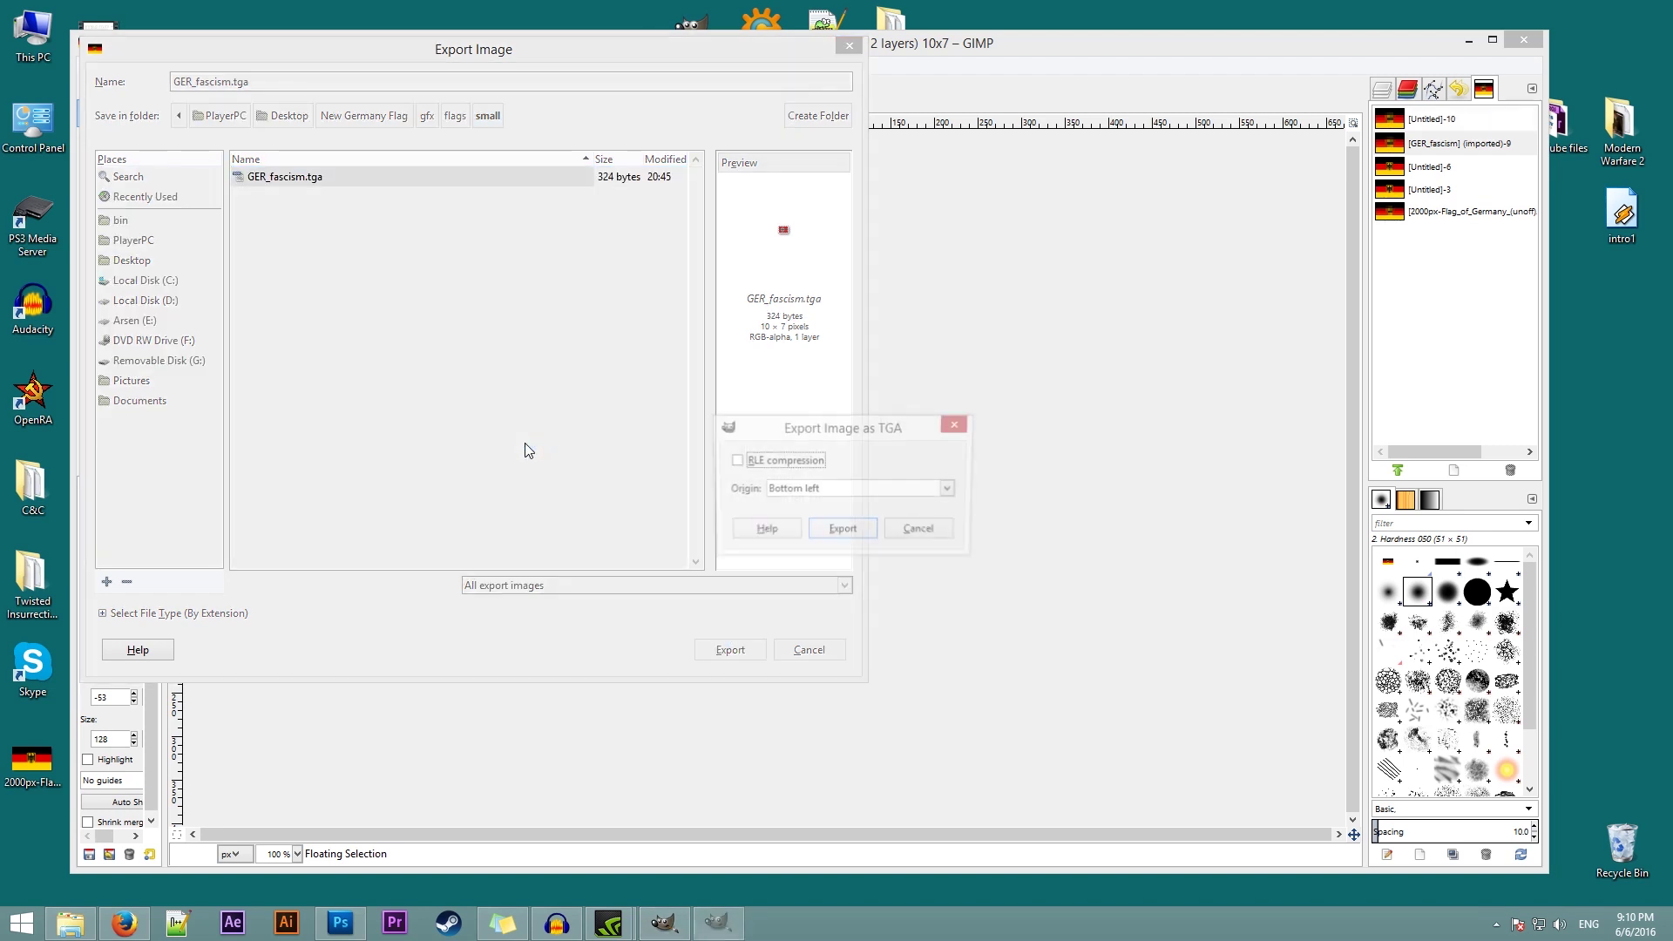
click(867, 538)
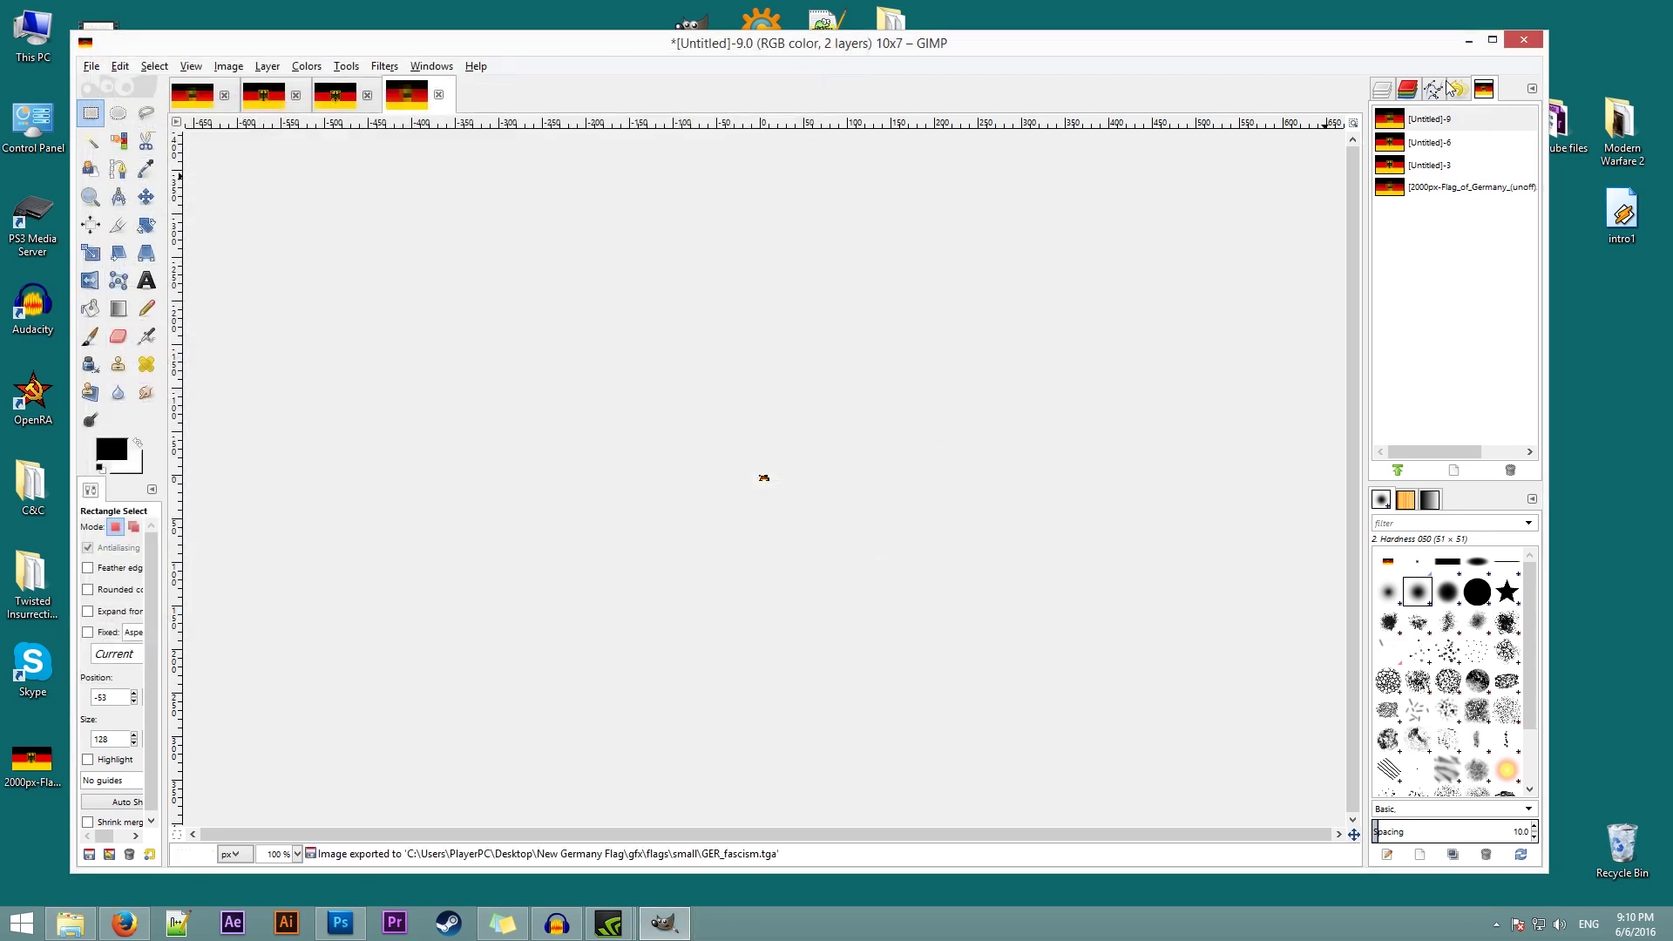
Open the New Germany Flag folder on the desktop and copy its gfx folder.
click(1467, 46)
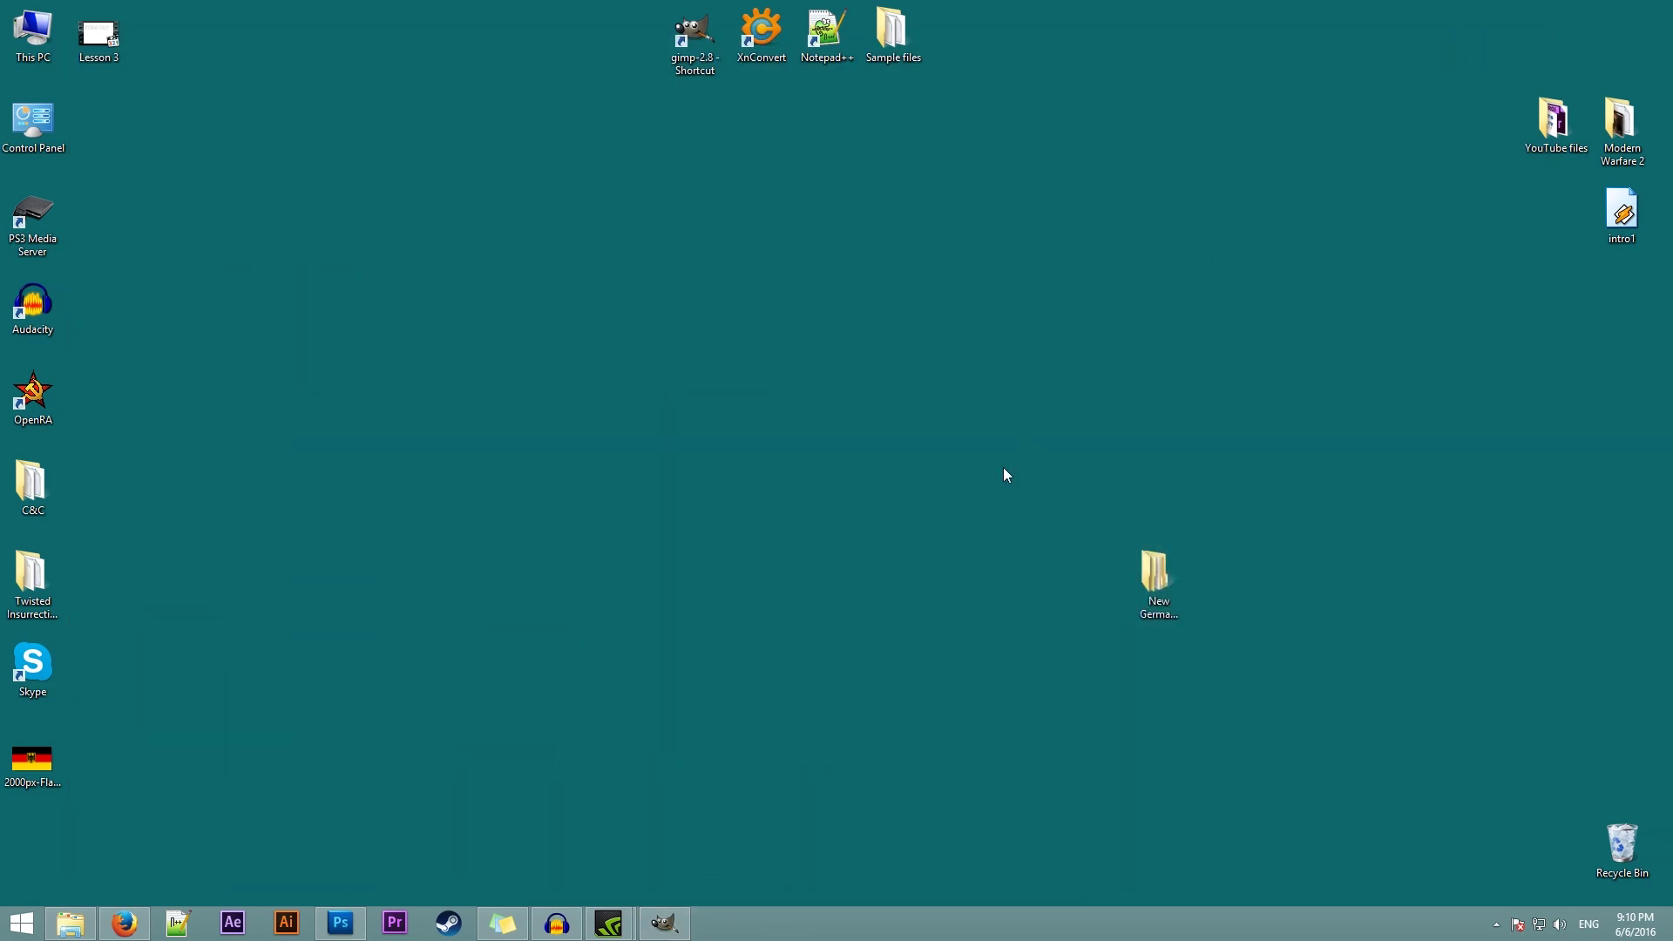
double_click(1163, 610)
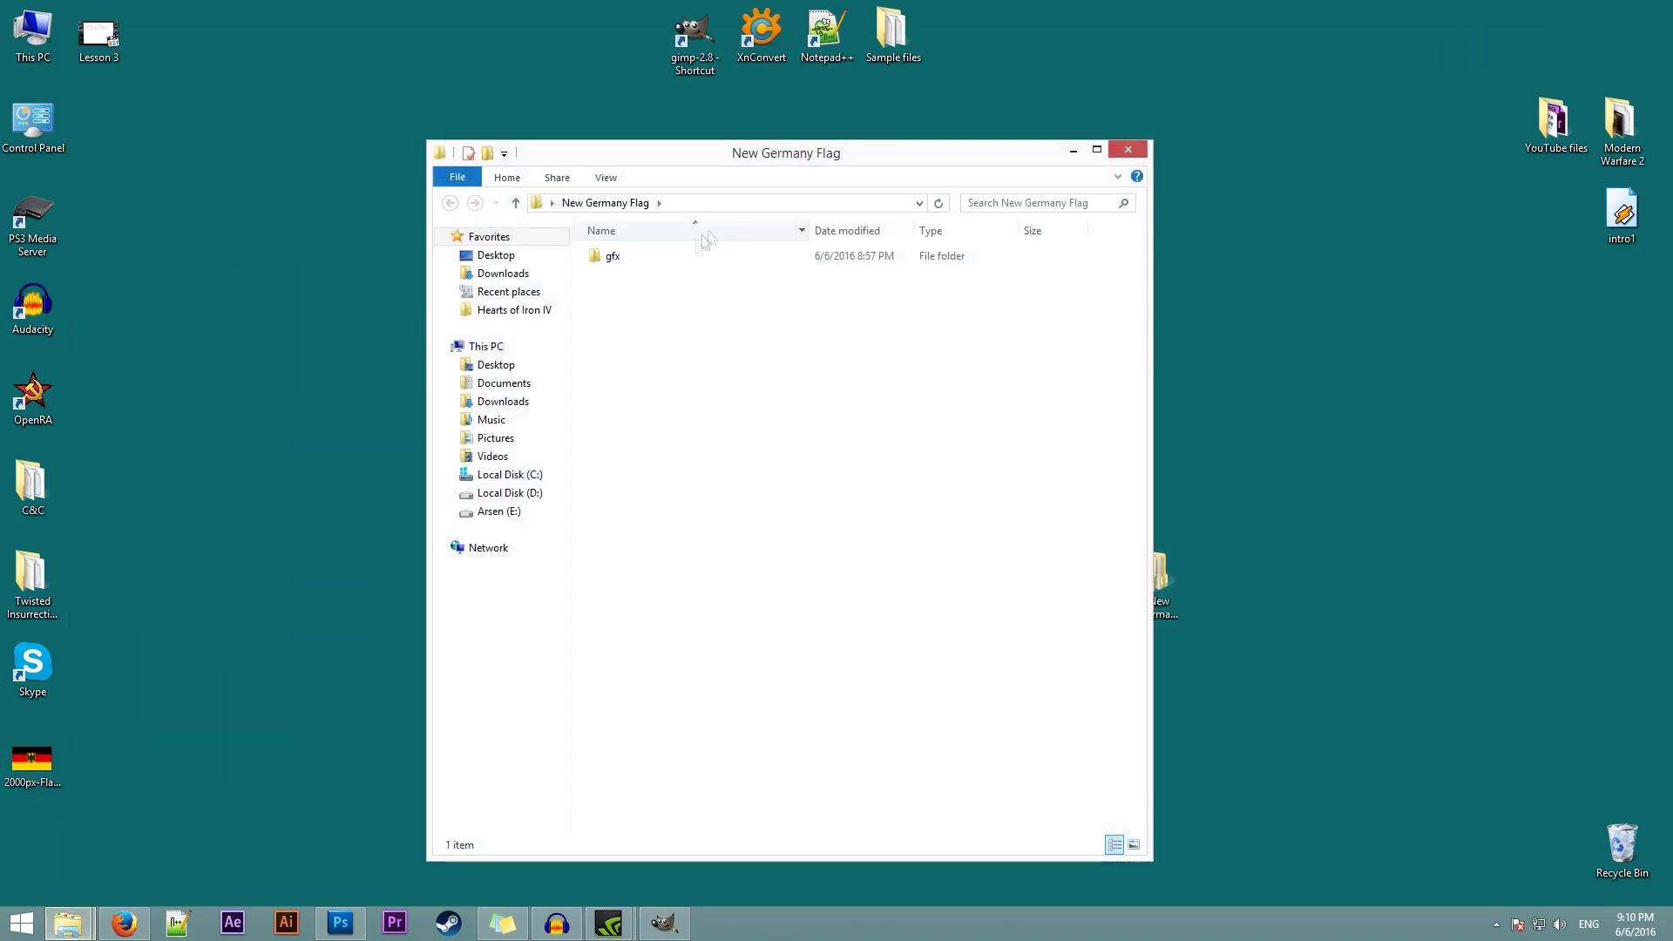
double_click(676, 258)
click(671, 260)
click(644, 205)
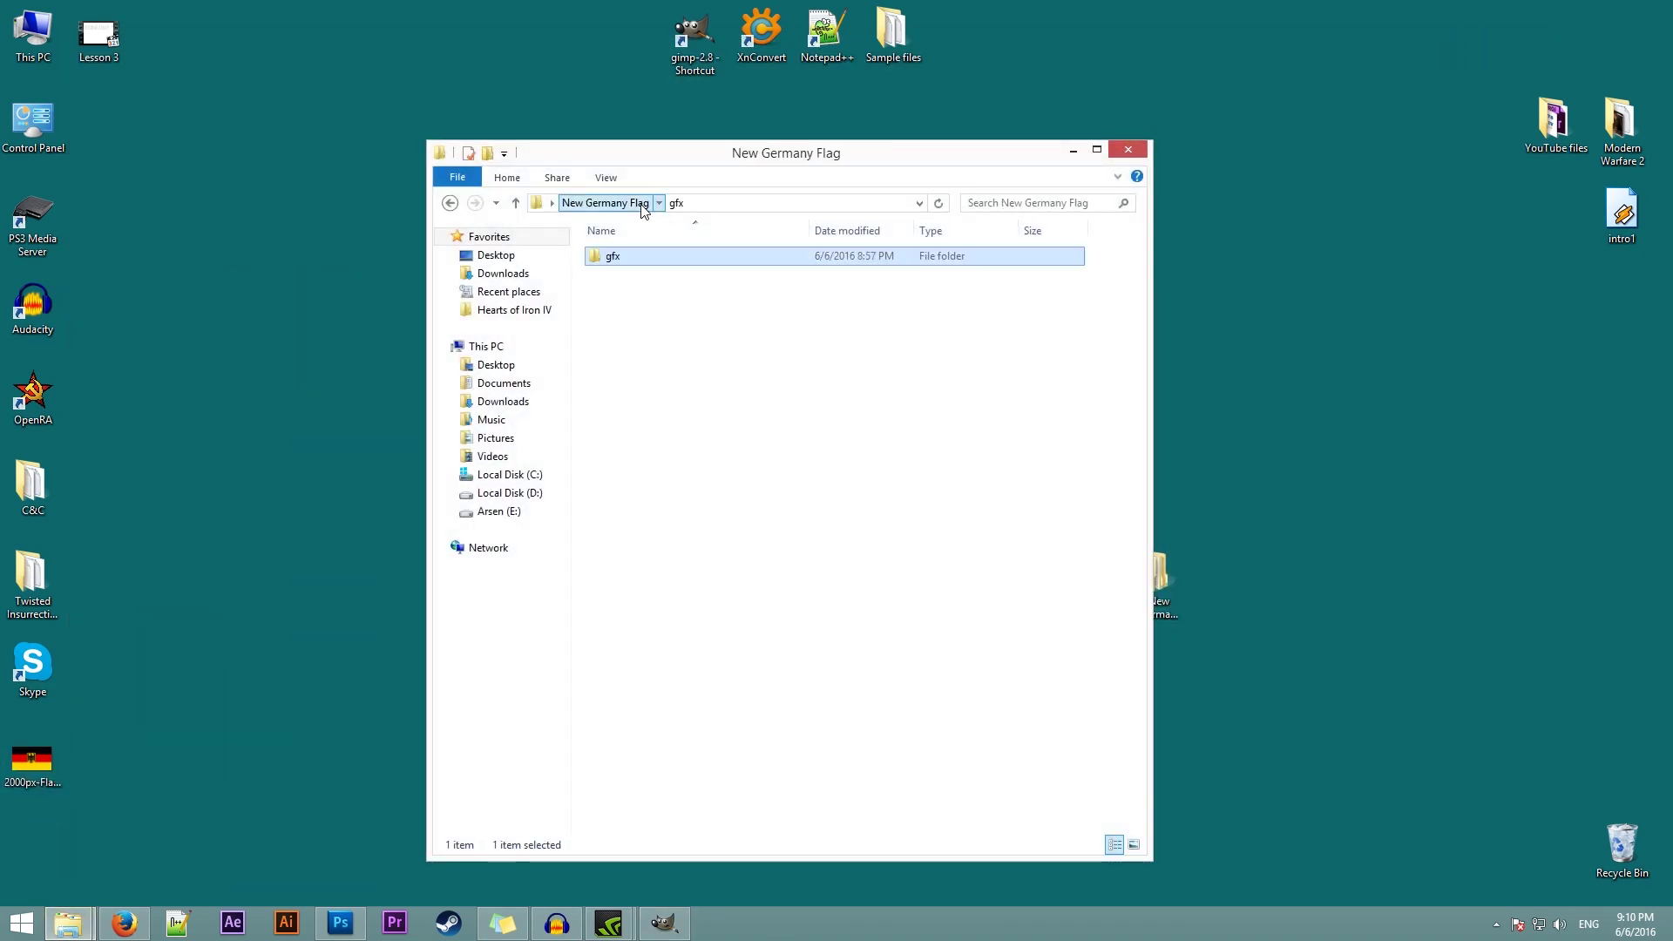
drag(639, 165, 602, 132)
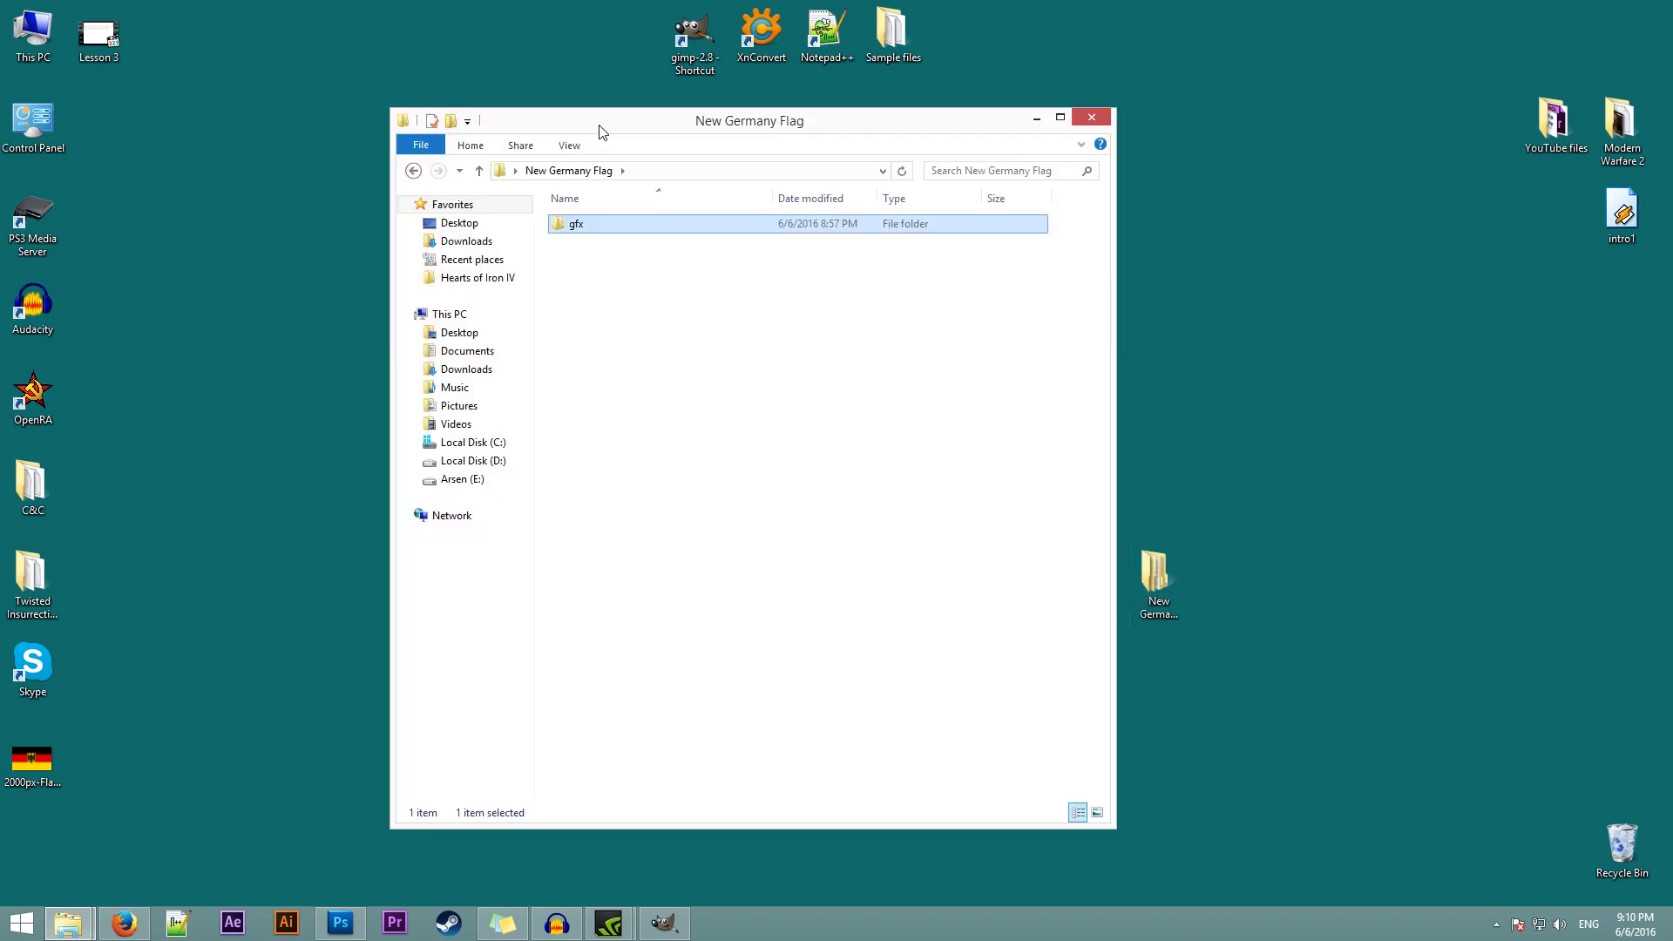
click(580, 171)
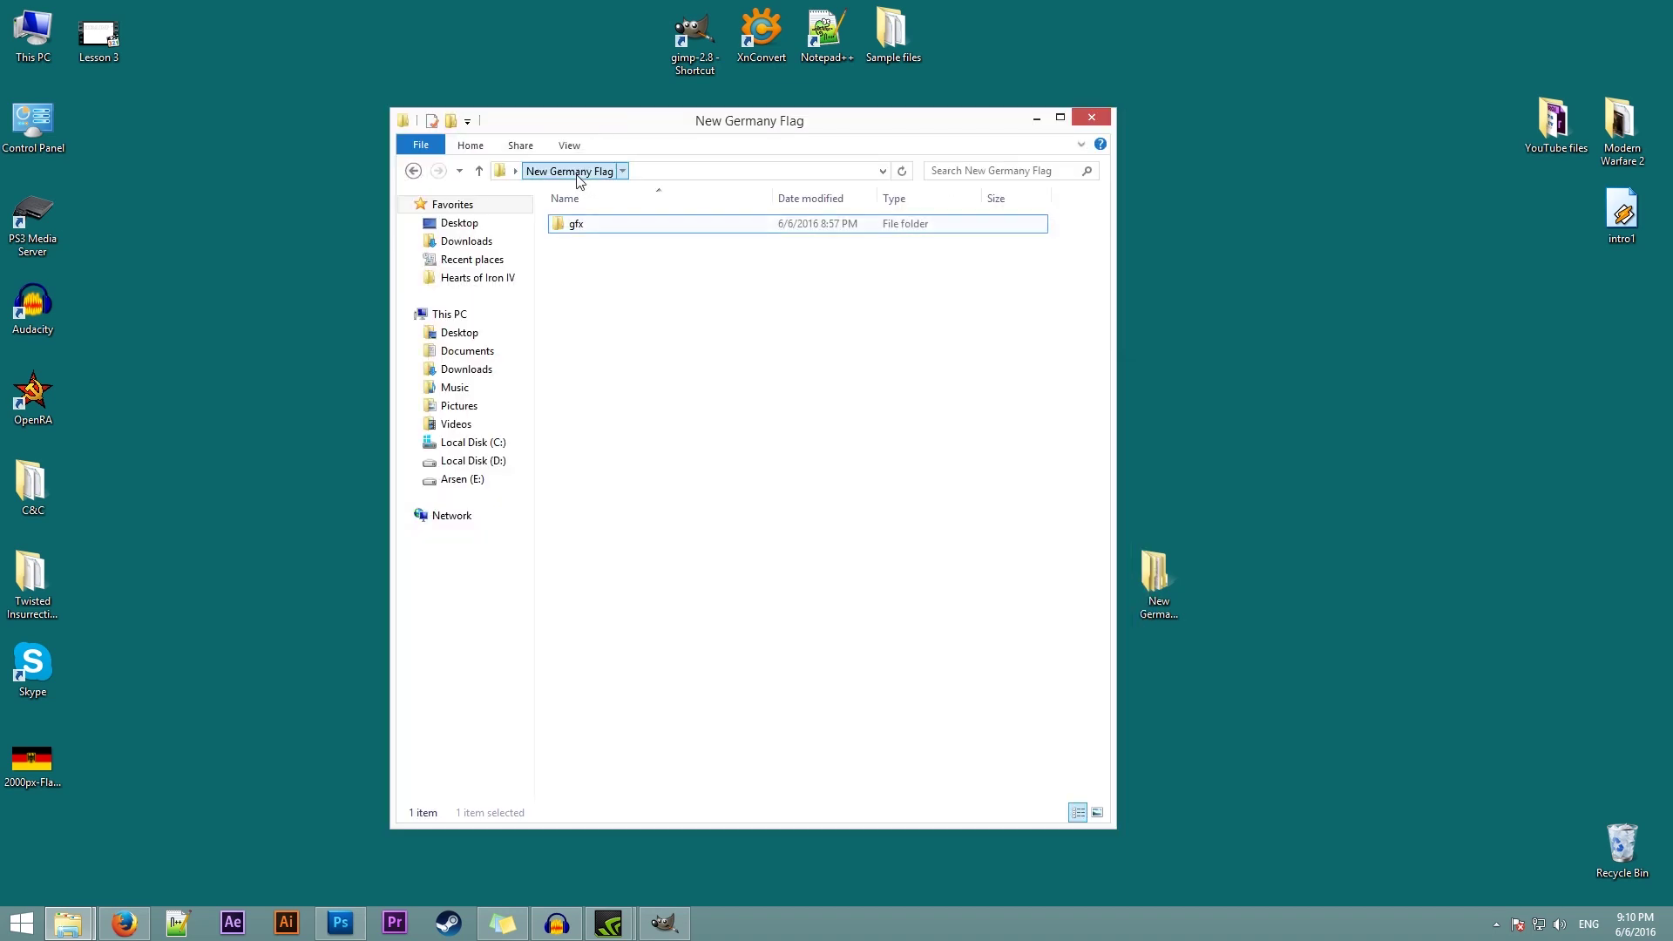
click(588, 229)
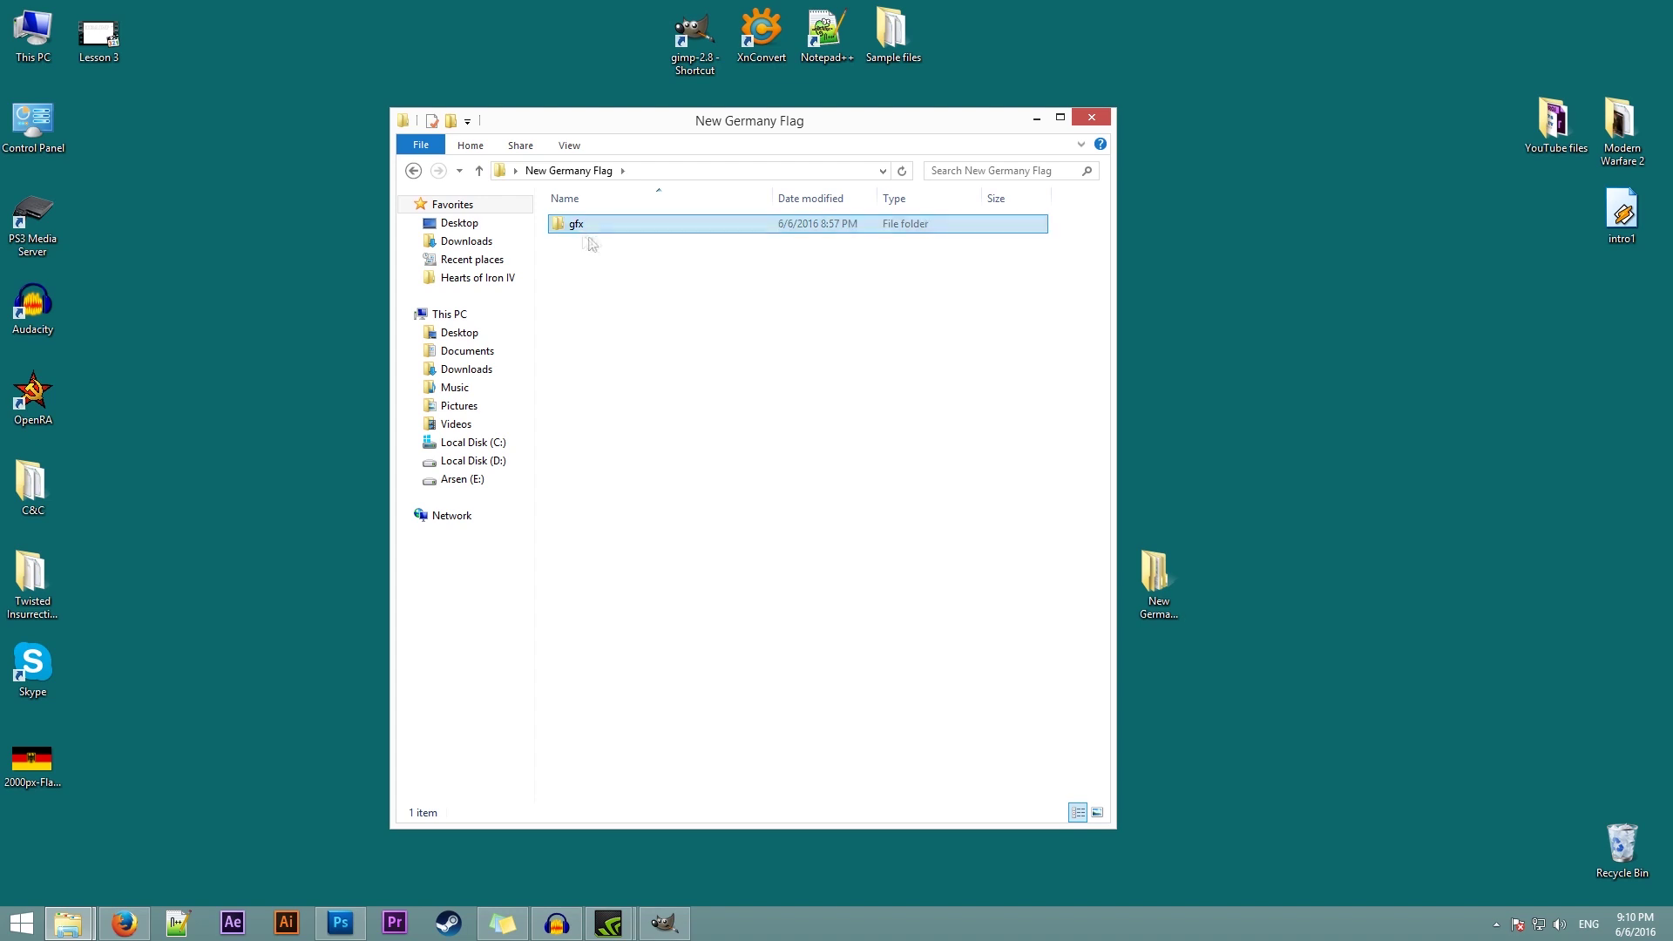
click(590, 230)
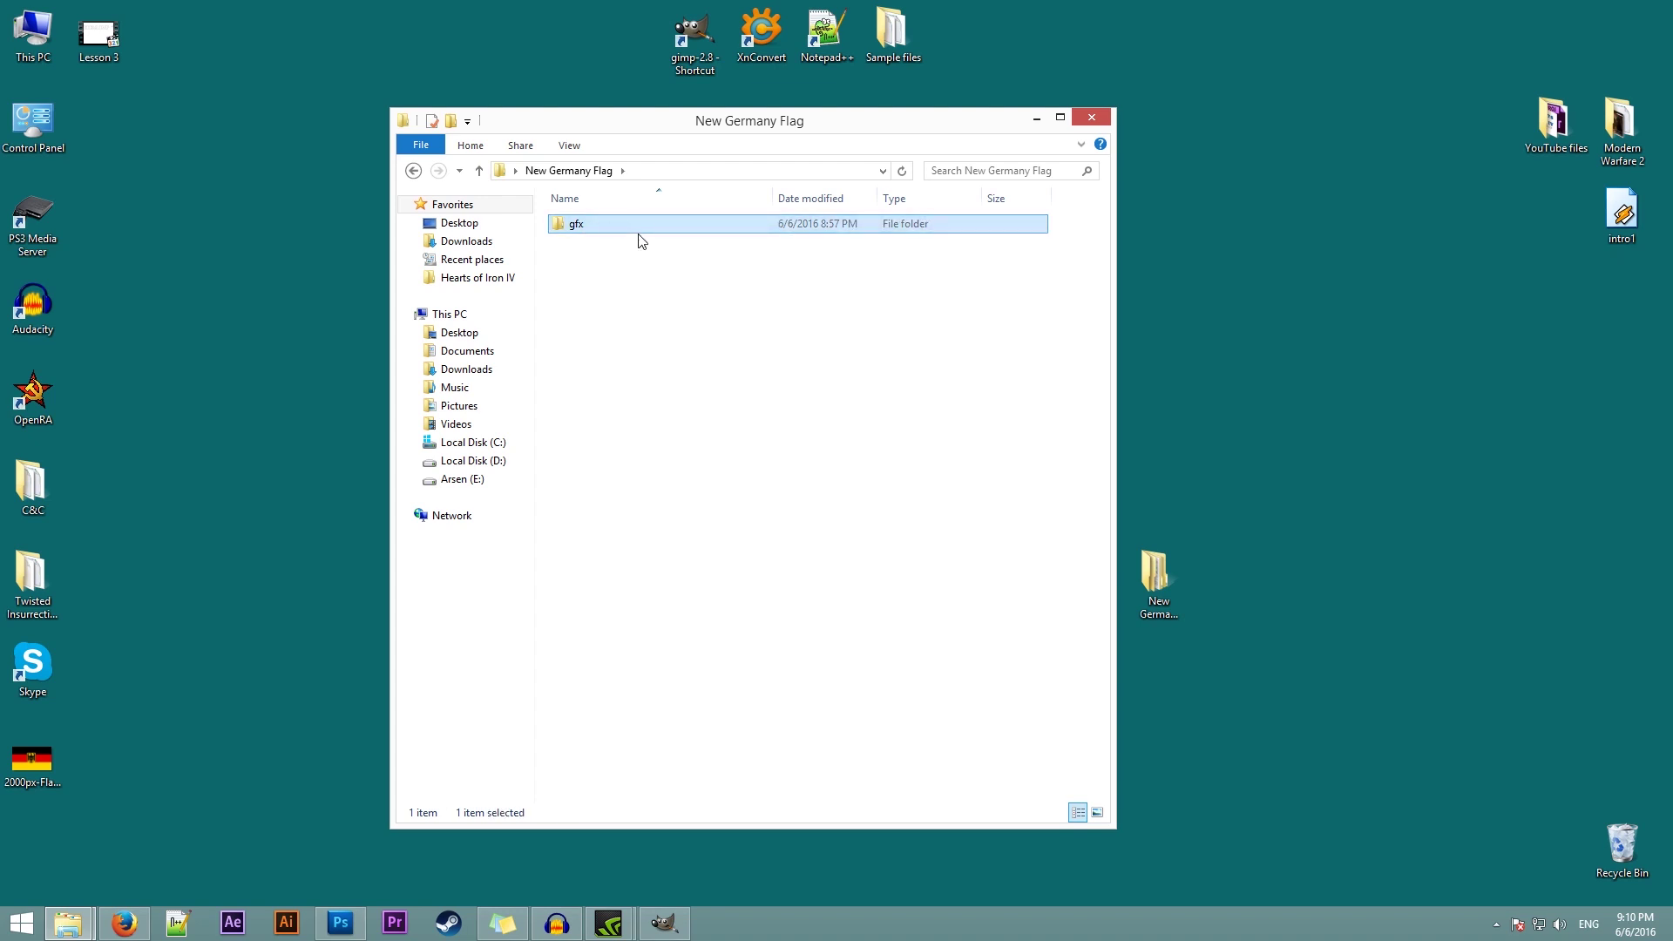
right_click(598, 231)
click(725, 549)
Paste gfx into Documents\Paradox Interactive\Hearts of Iron IV\mod\germanflag and close the window.
click(1036, 119)
right_click(68, 922)
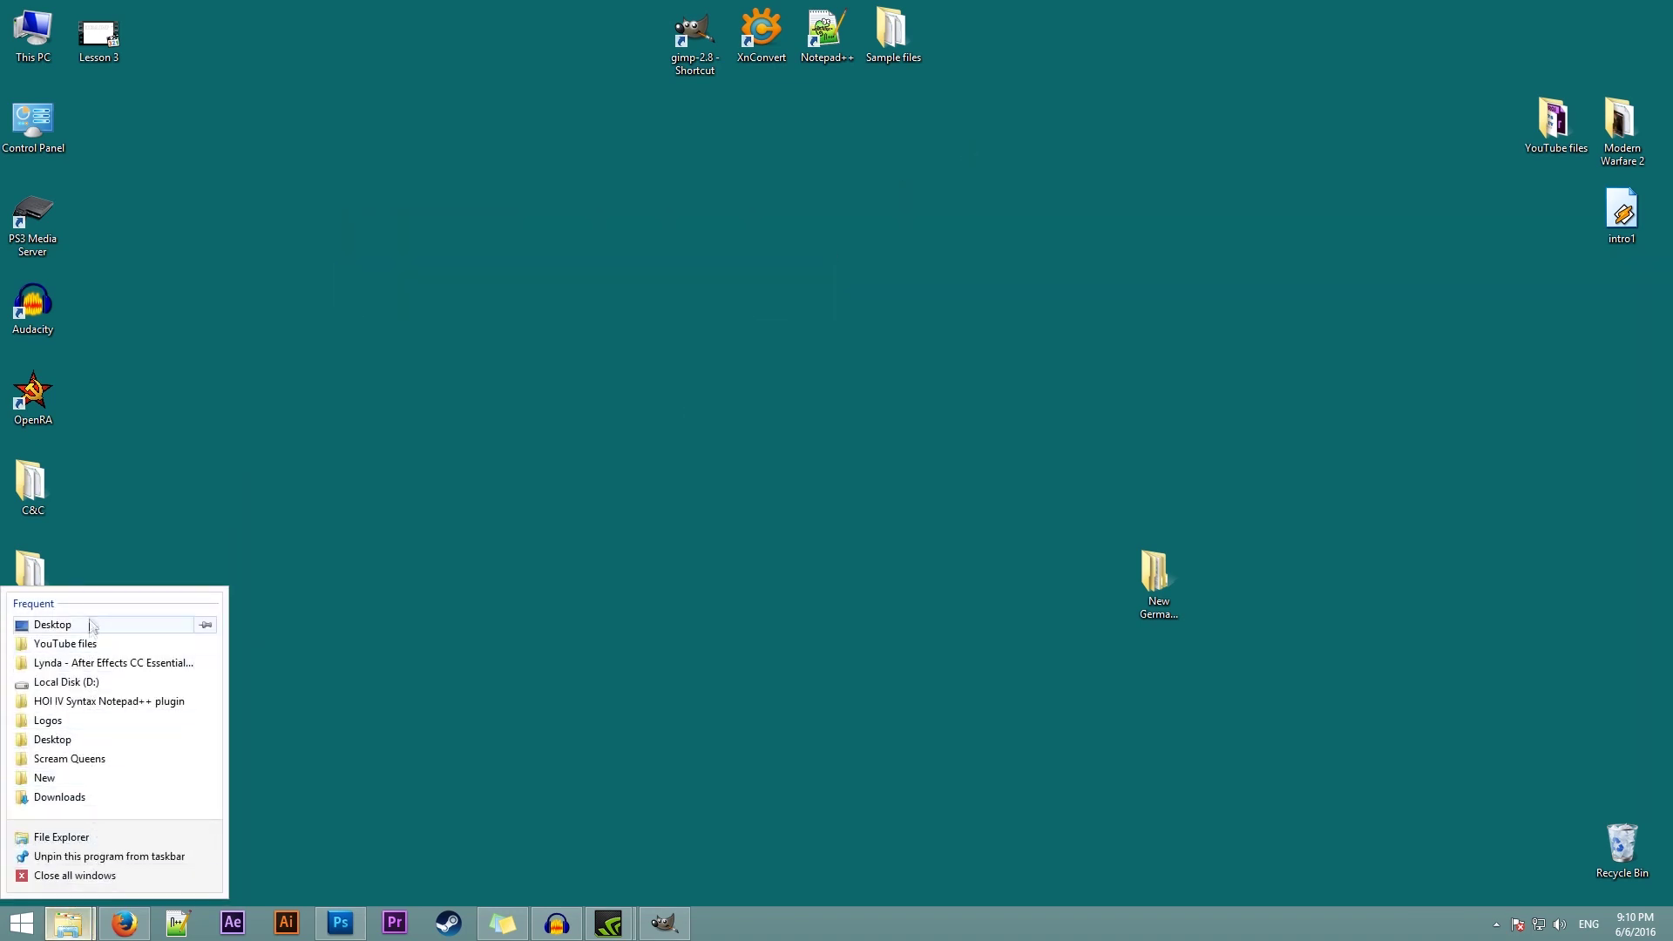
click(96, 836)
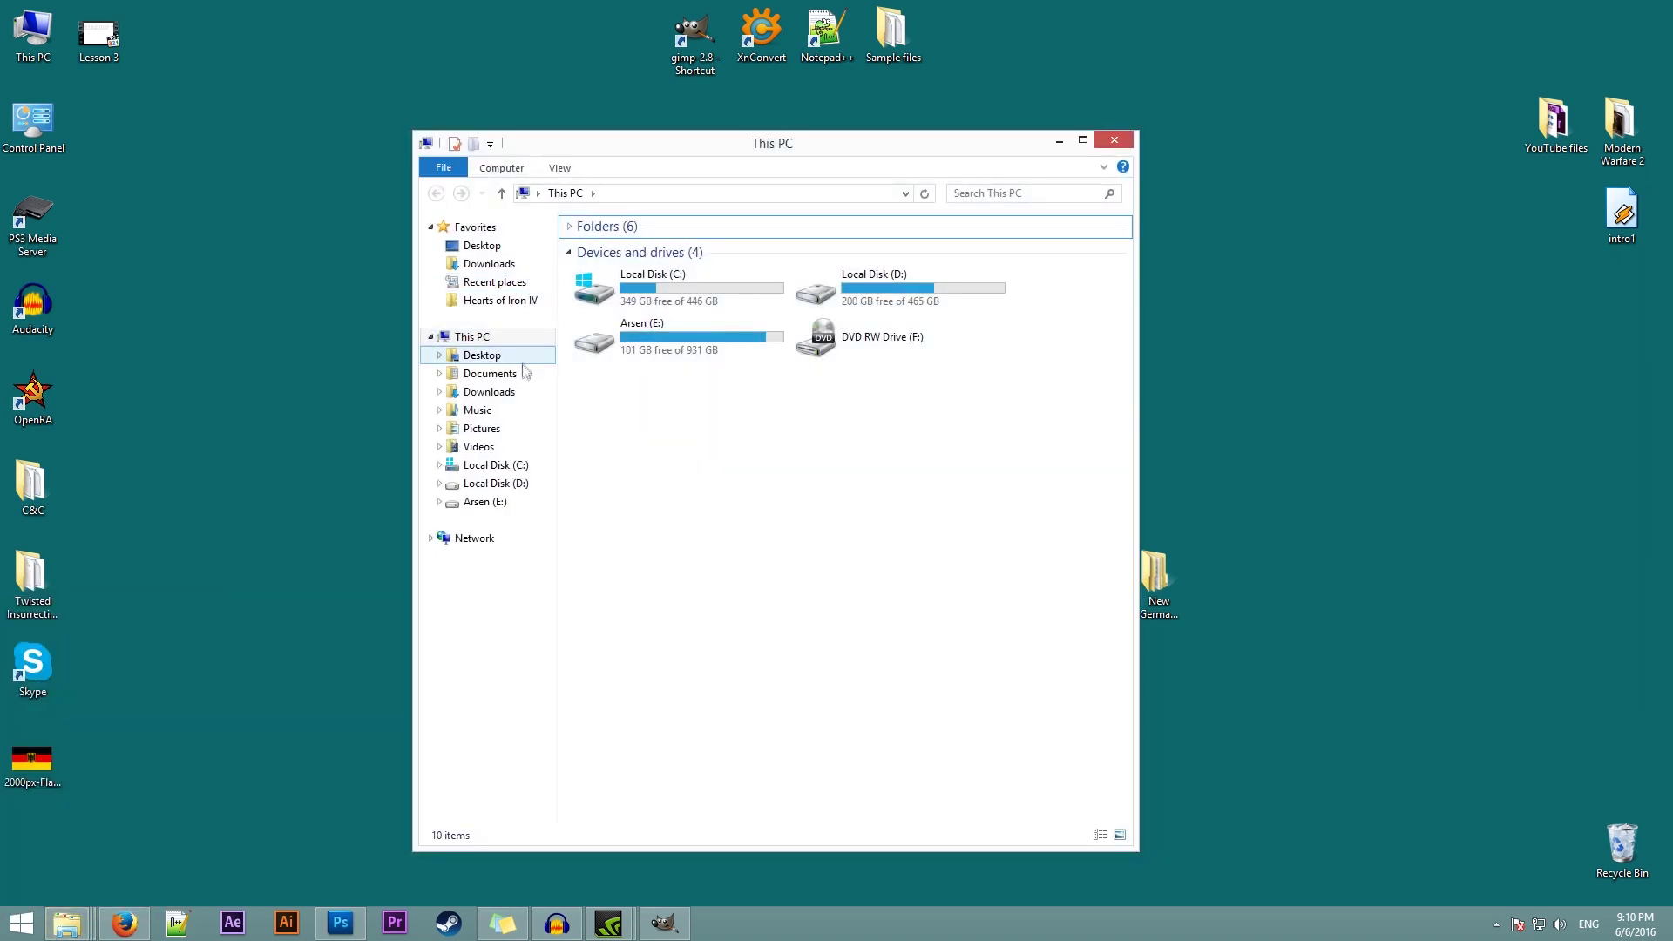
click(515, 376)
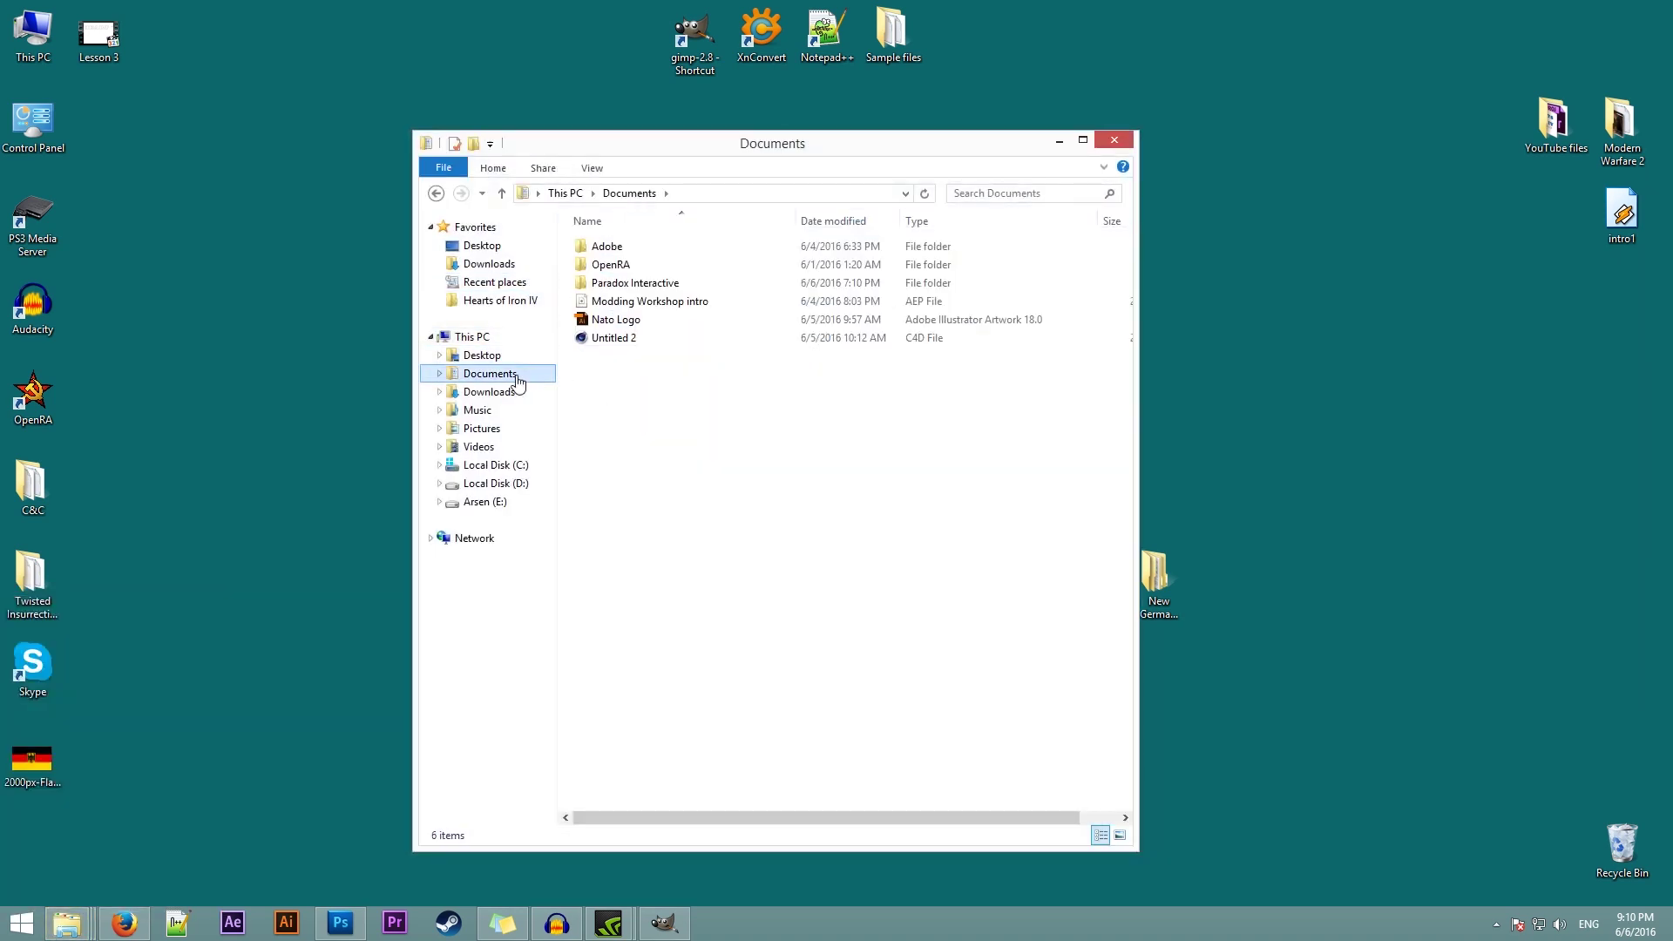
double_click(623, 286)
double_click(651, 266)
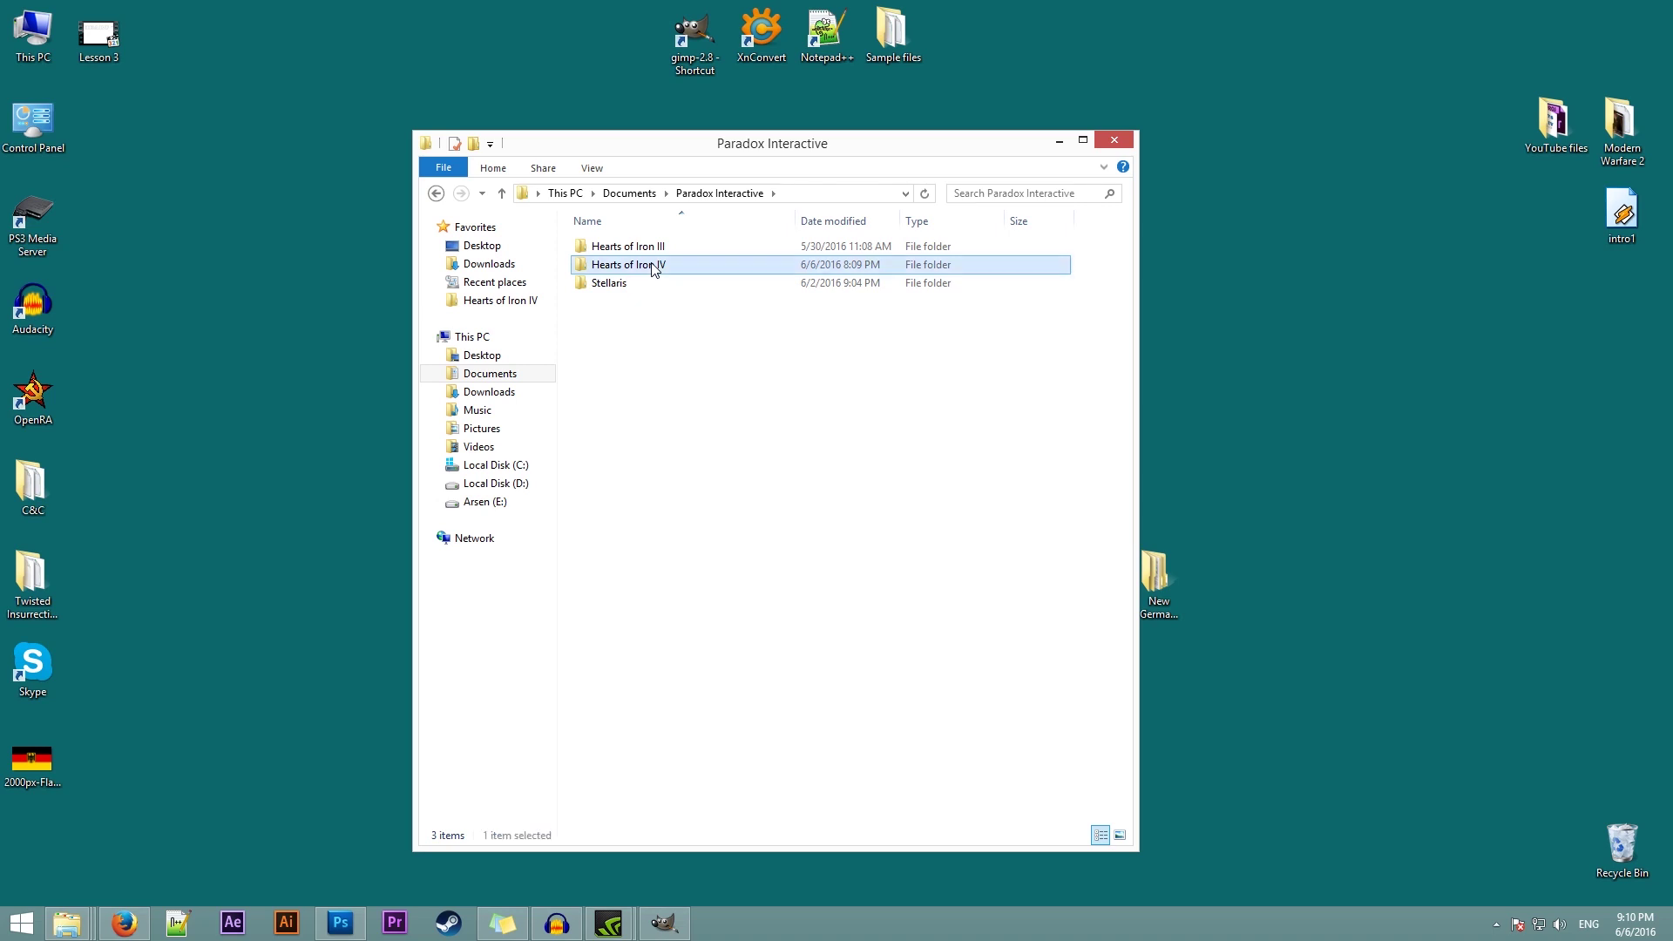
double_click(627, 288)
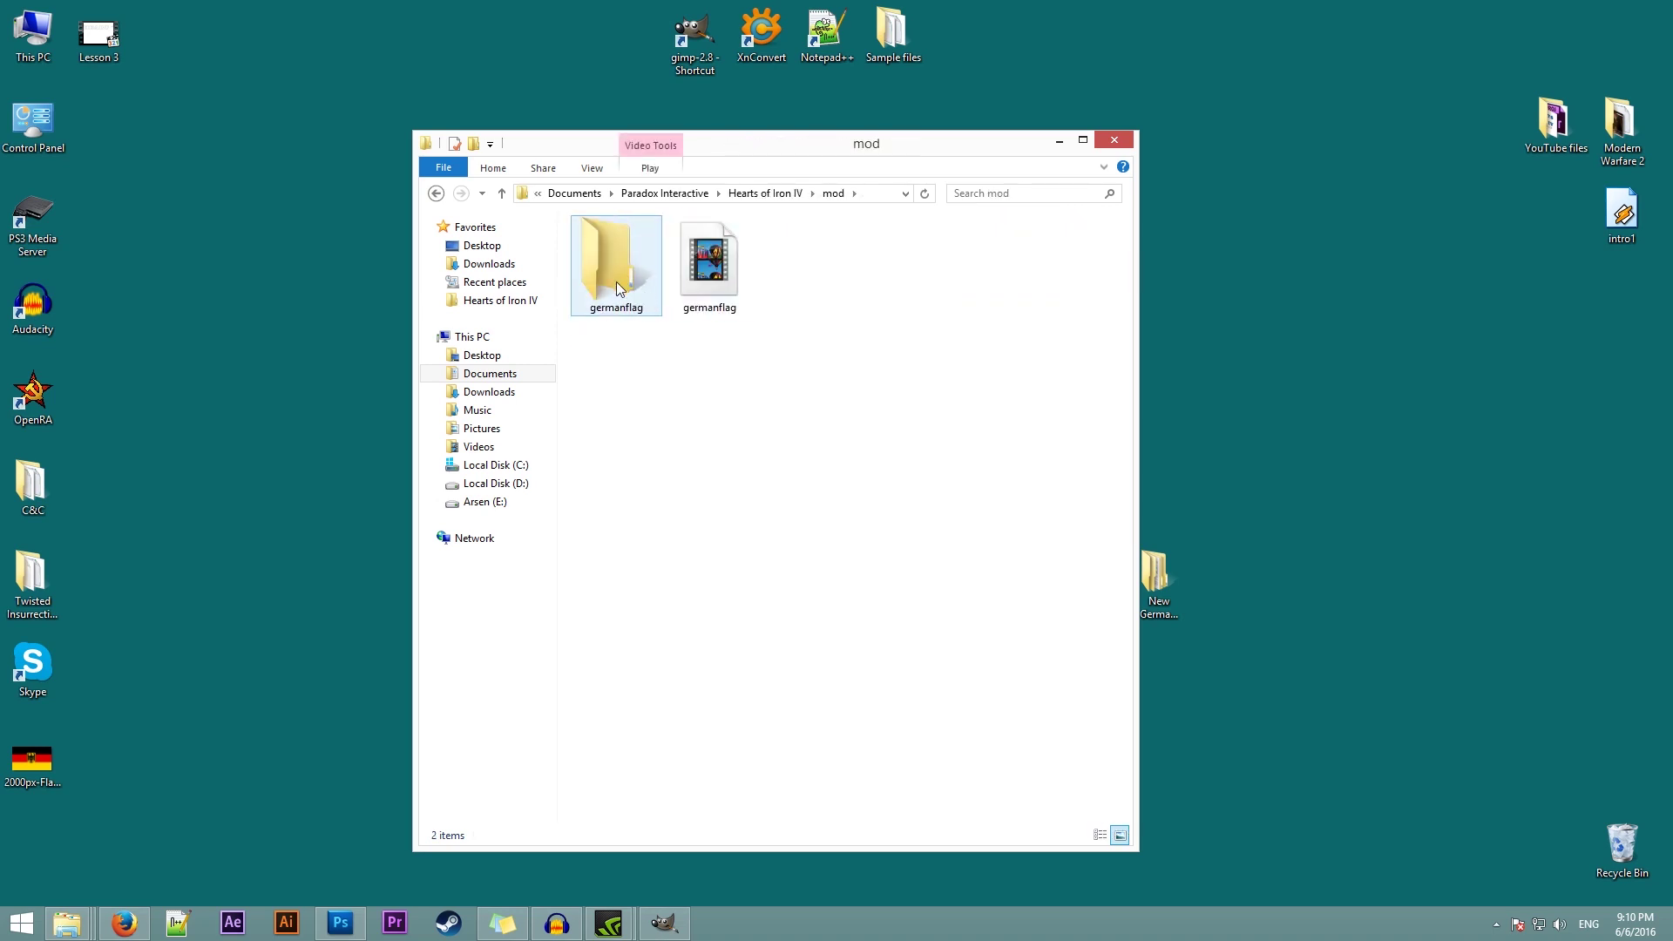
double_click(615, 281)
right_click(615, 281)
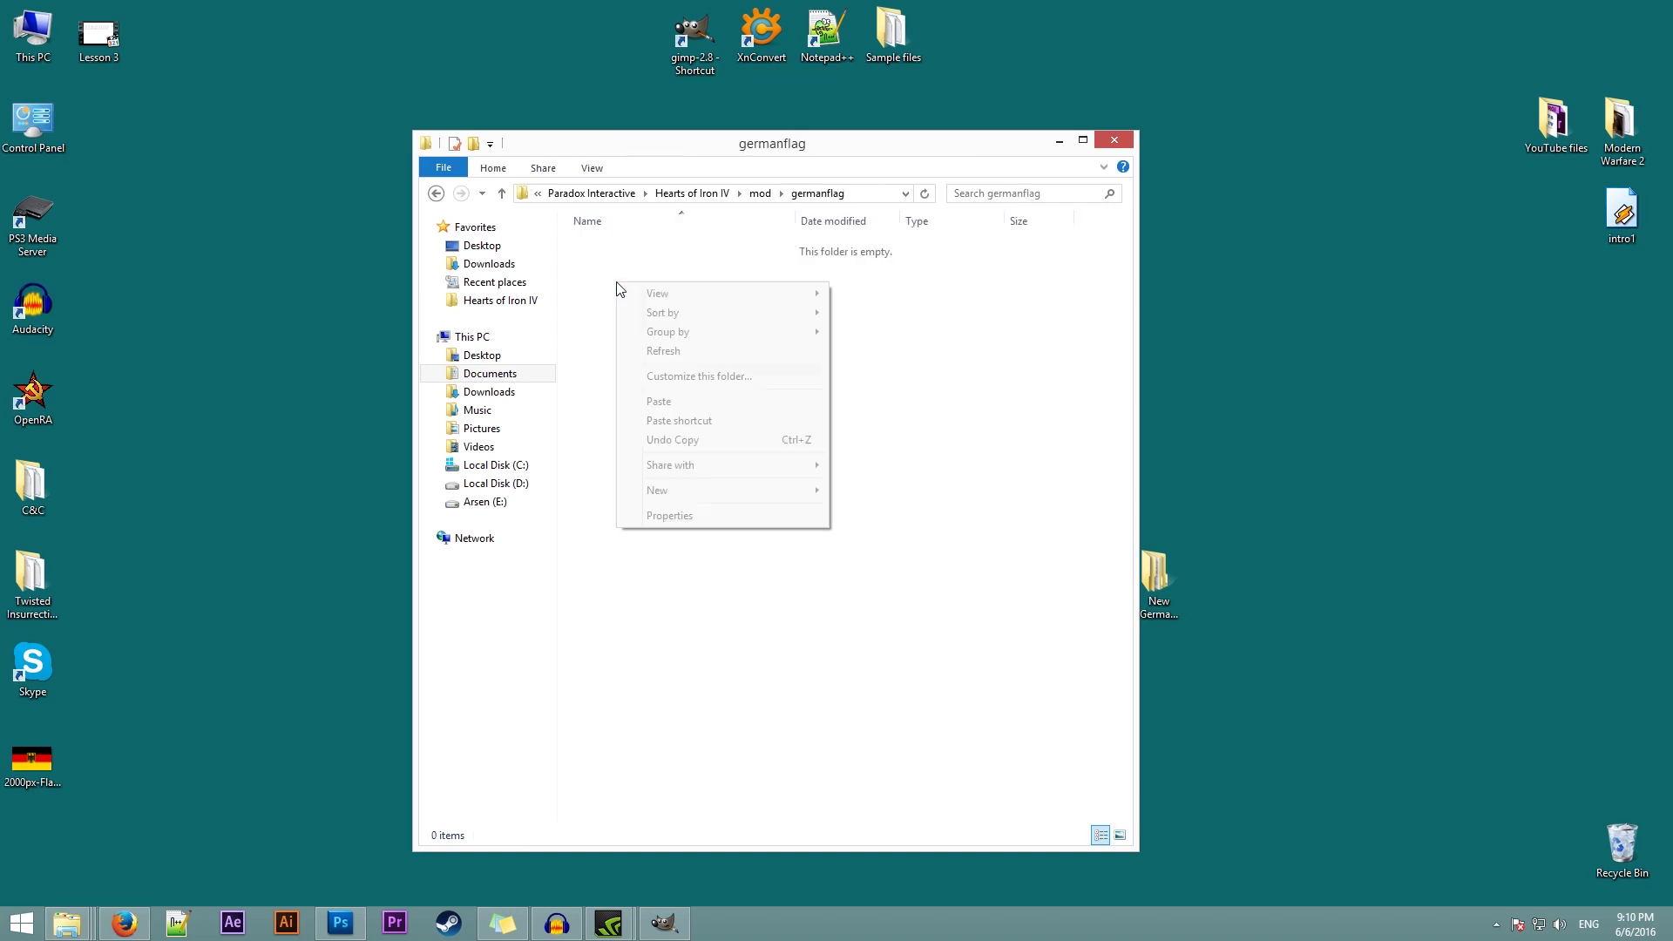
click(694, 401)
click(720, 348)
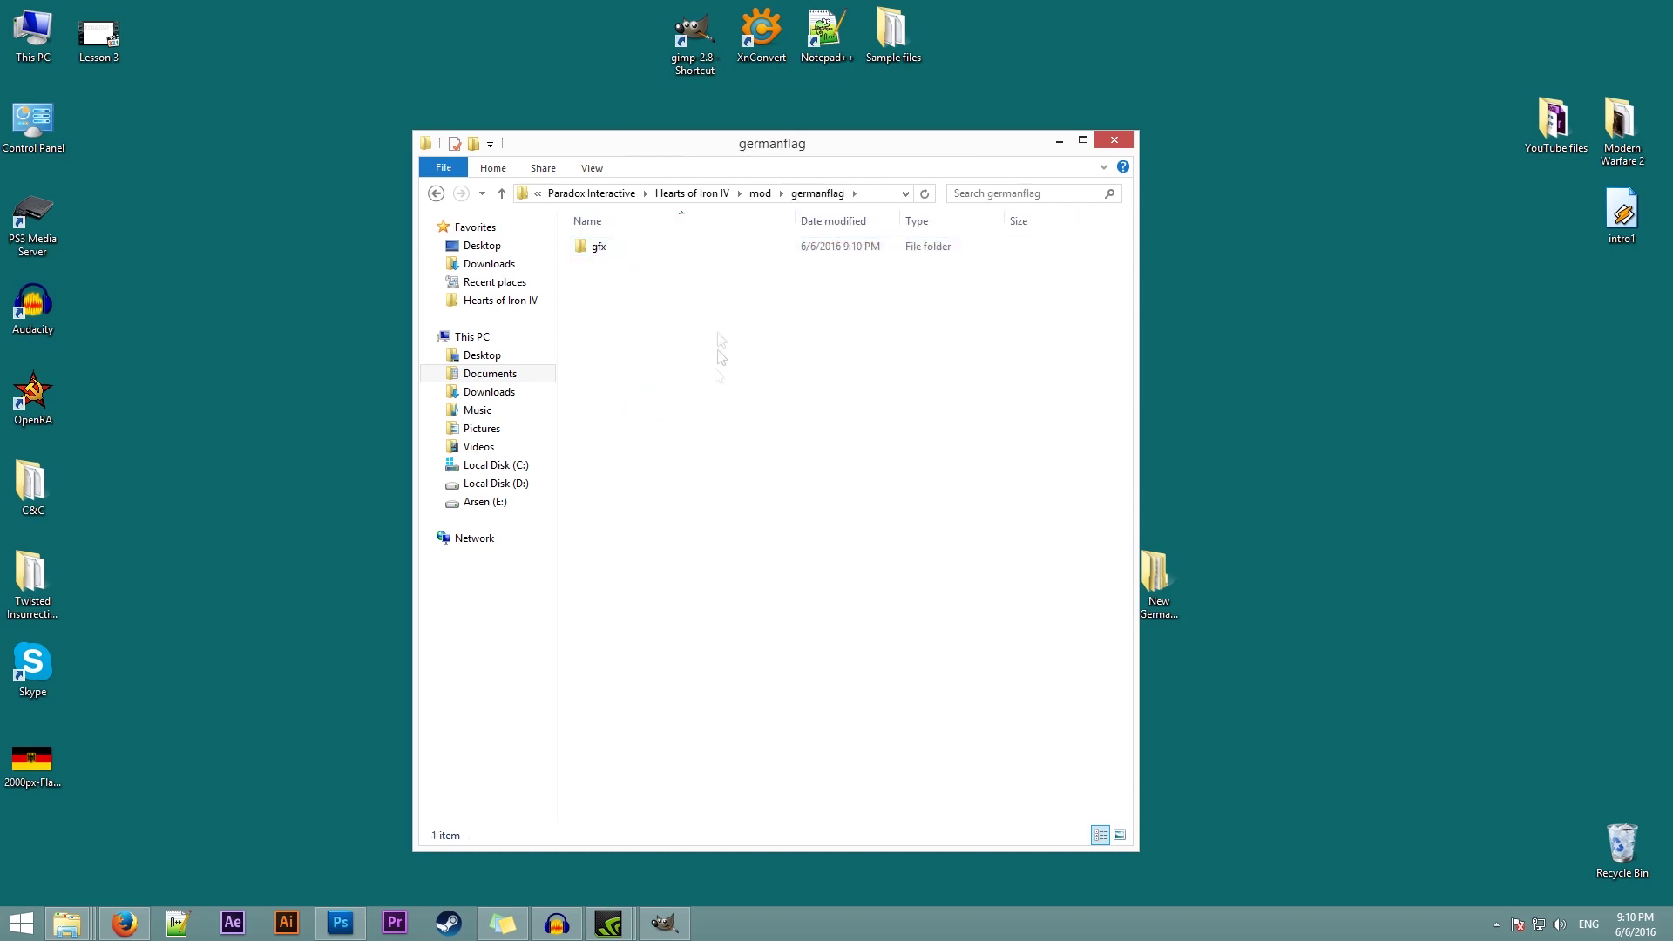
click(1115, 140)
Launch Hearts of Iron IV from Steam, check German Flag Mod is enabled, and press Play.
right_click(448, 922)
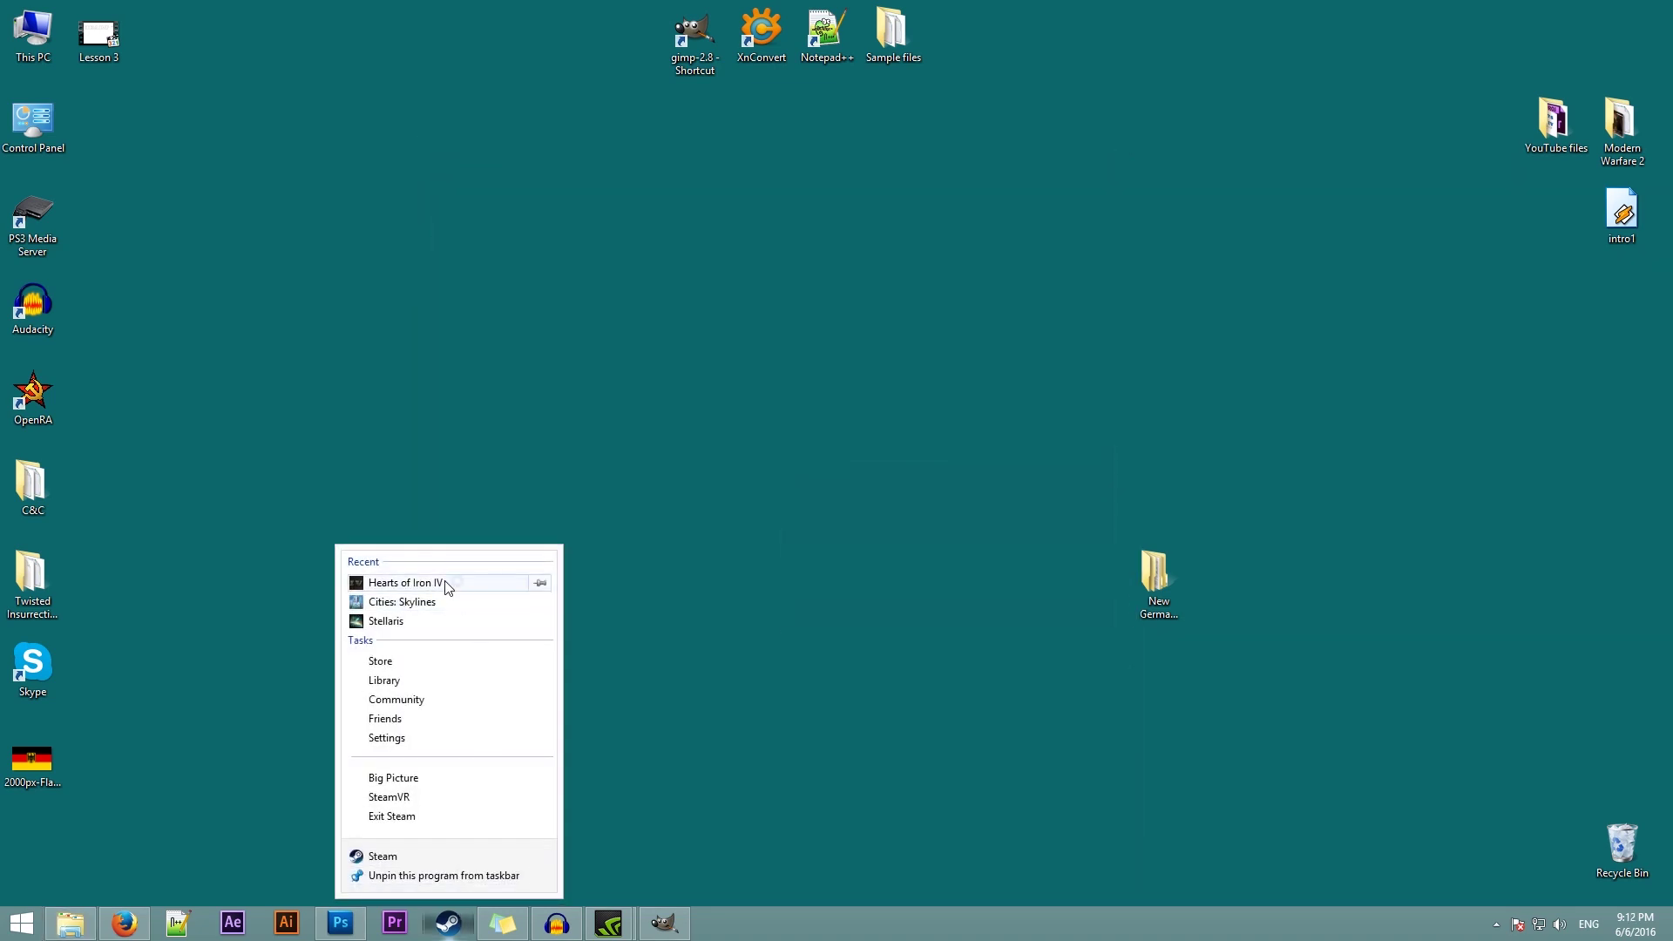
click(405, 582)
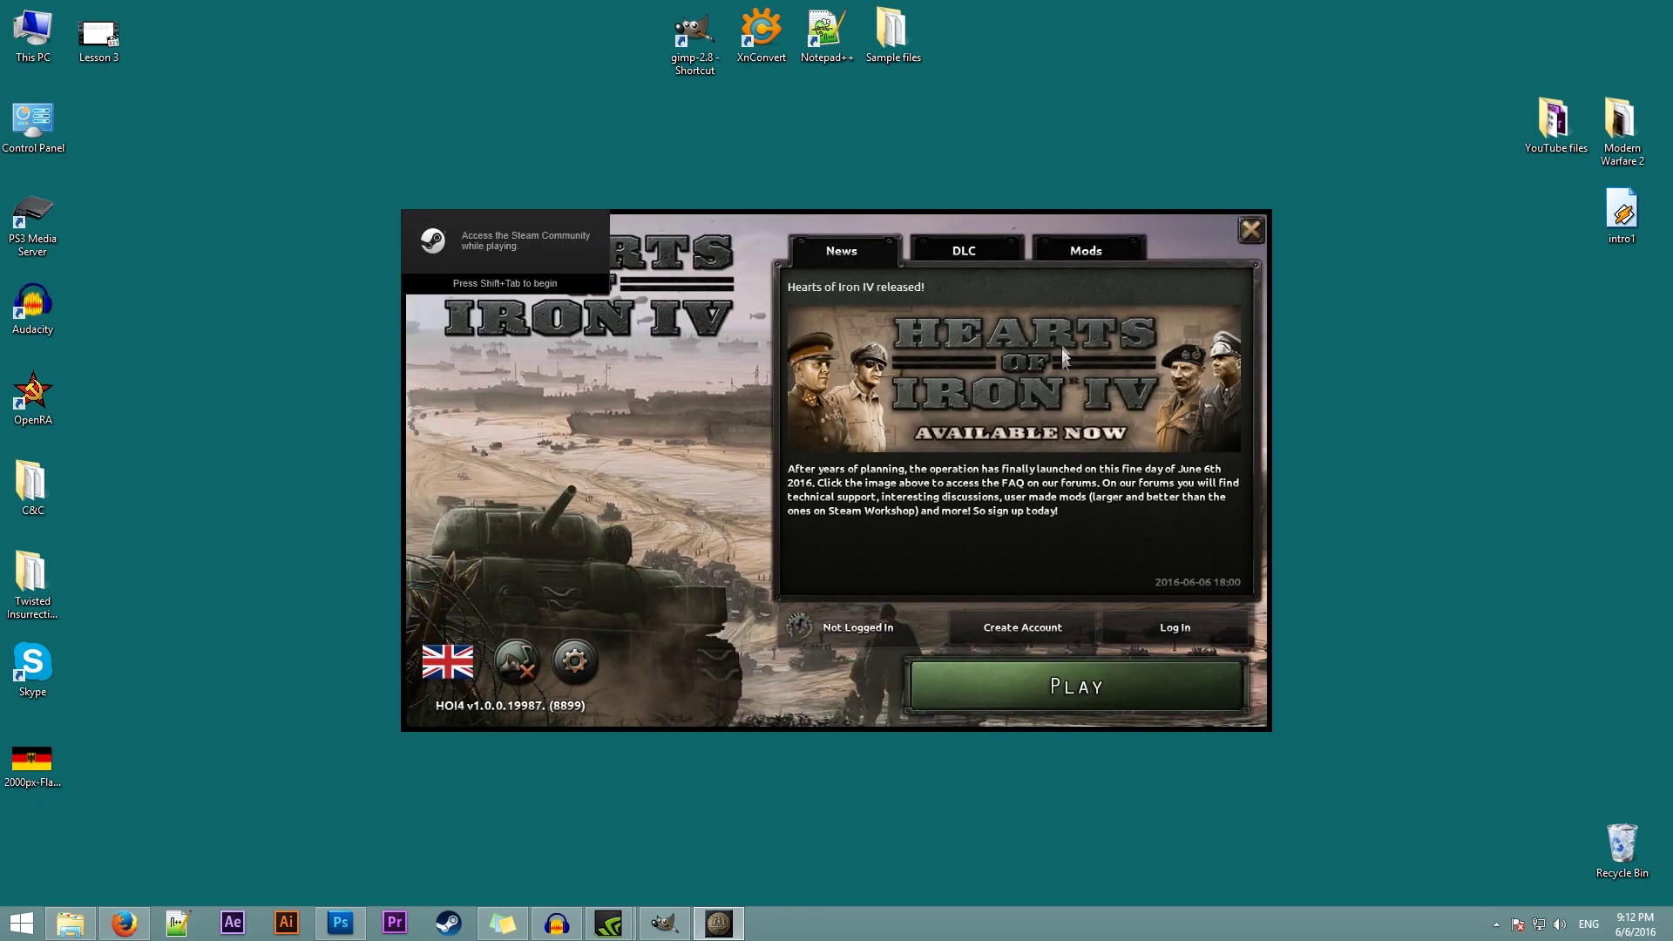
click(1094, 255)
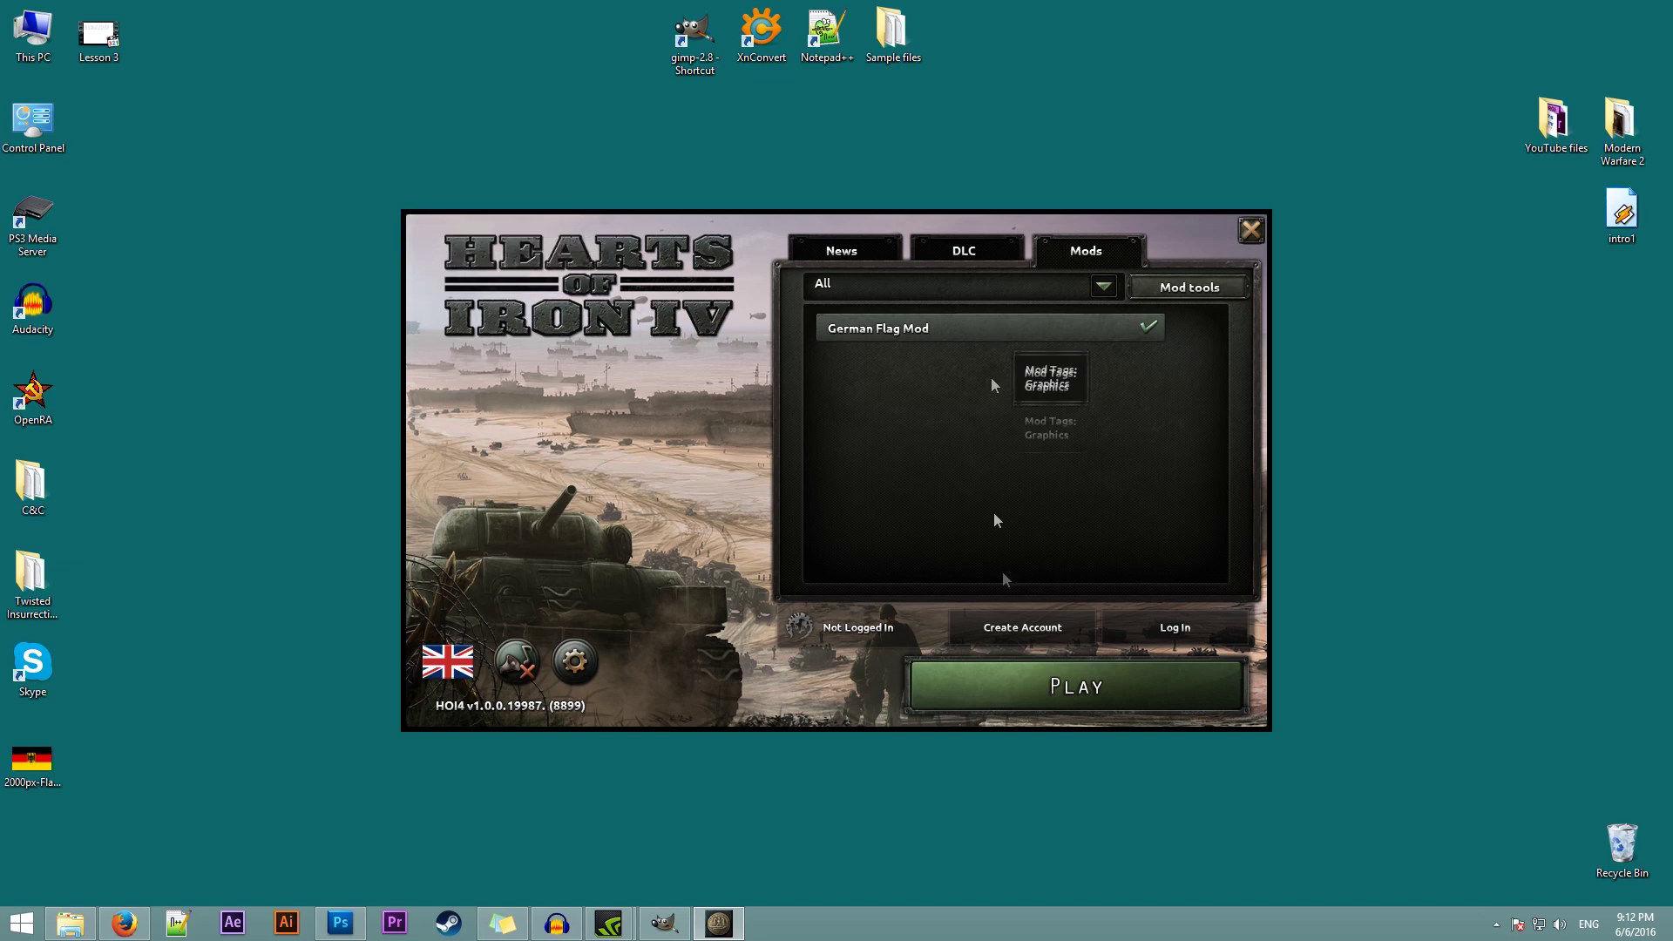
click(1054, 692)
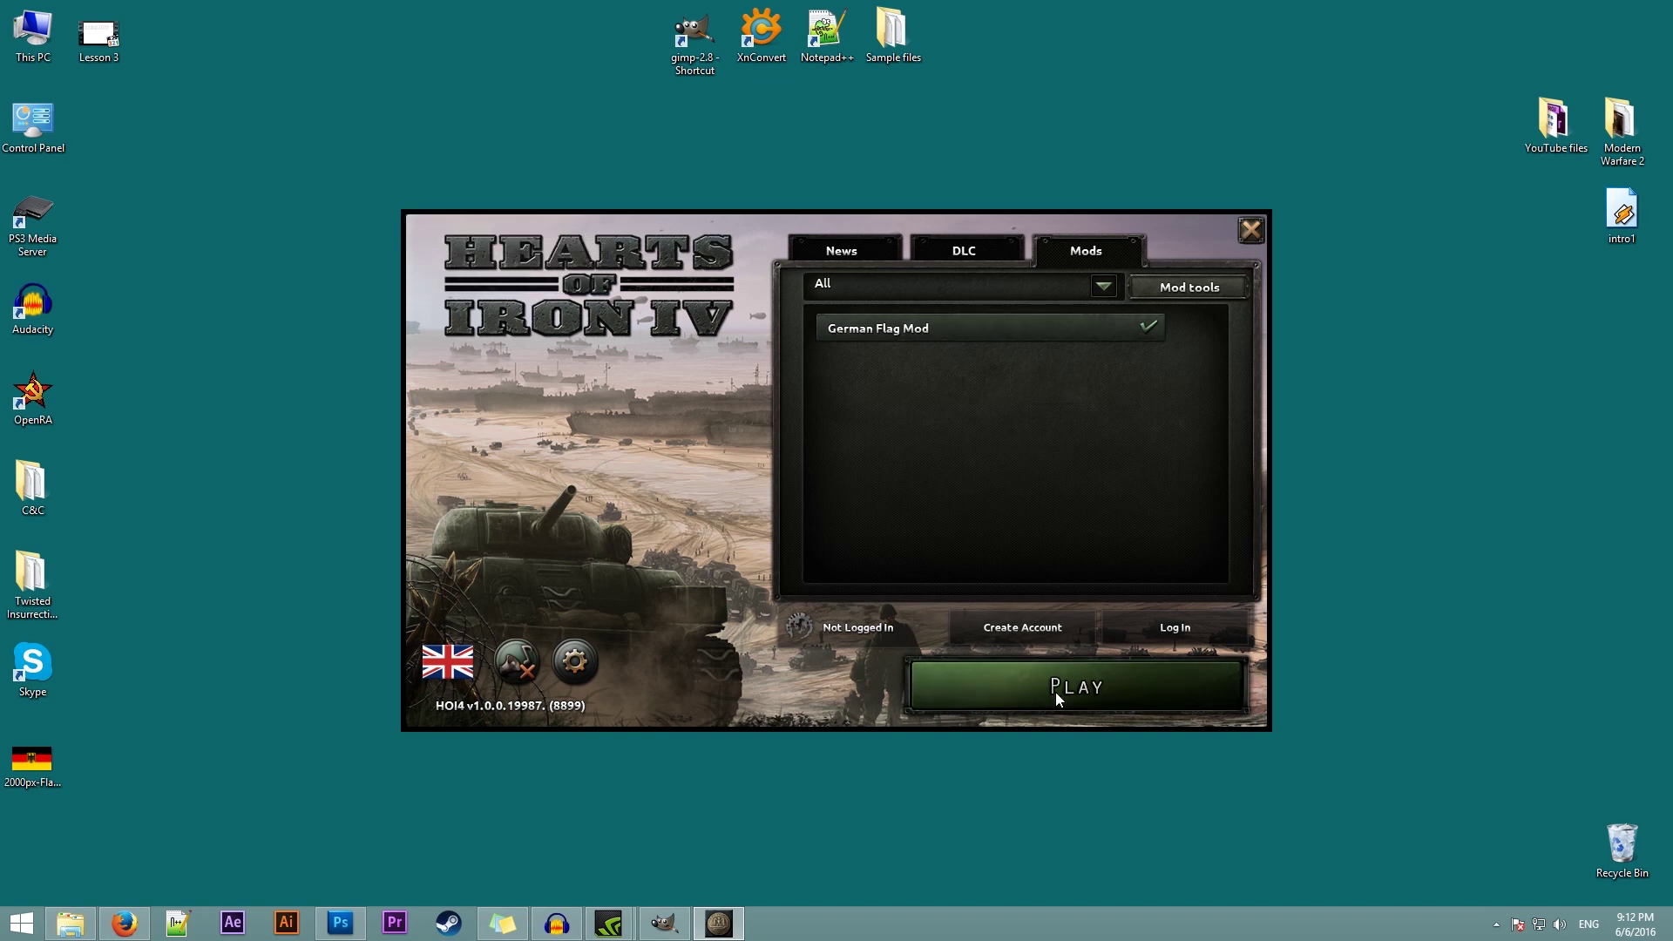